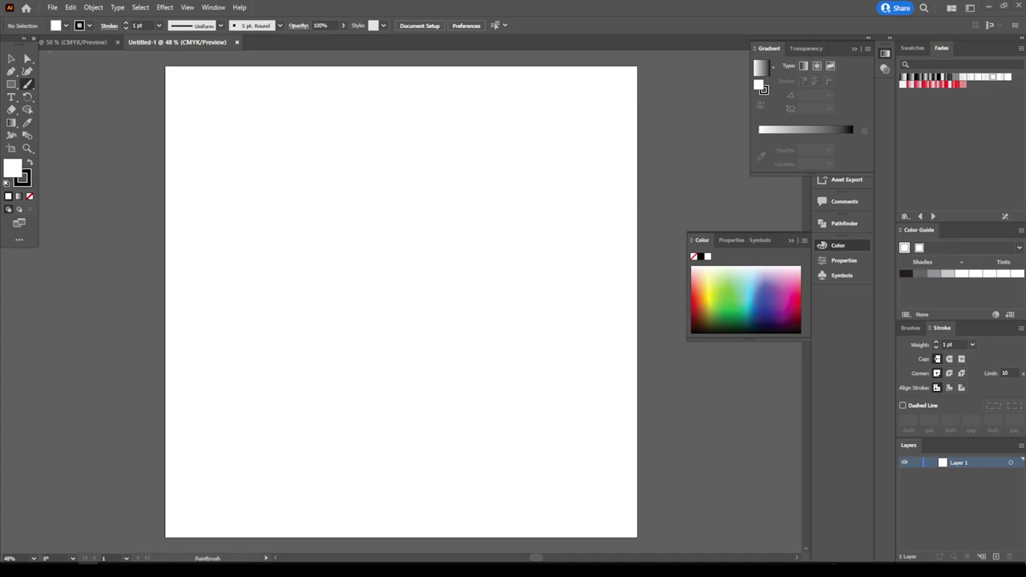
Step: Create Calligraphic Brush 1 with a 3 pt, pressure-controlled size and make it the active brush
left_click(279, 25)
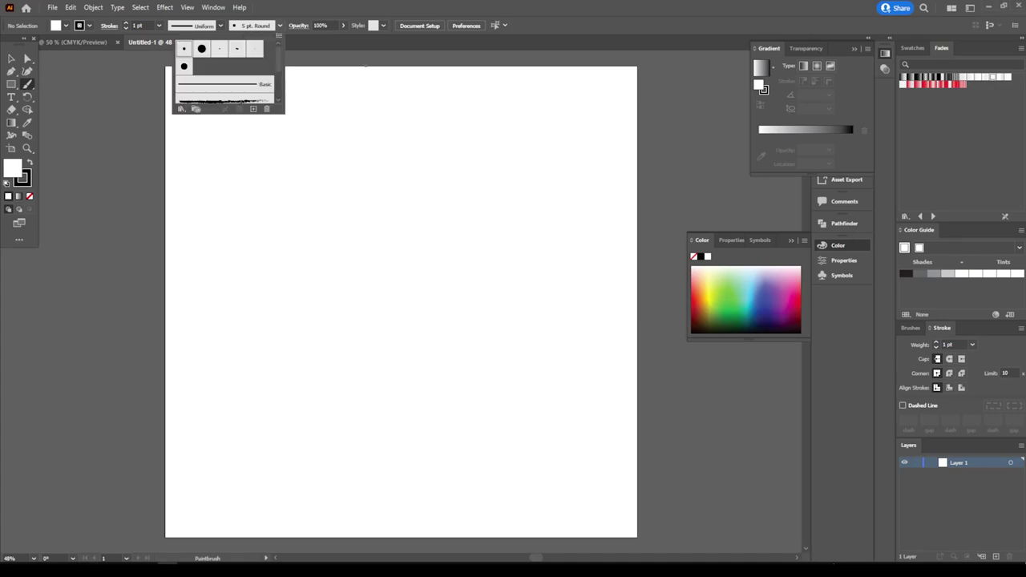
left_click(253, 108)
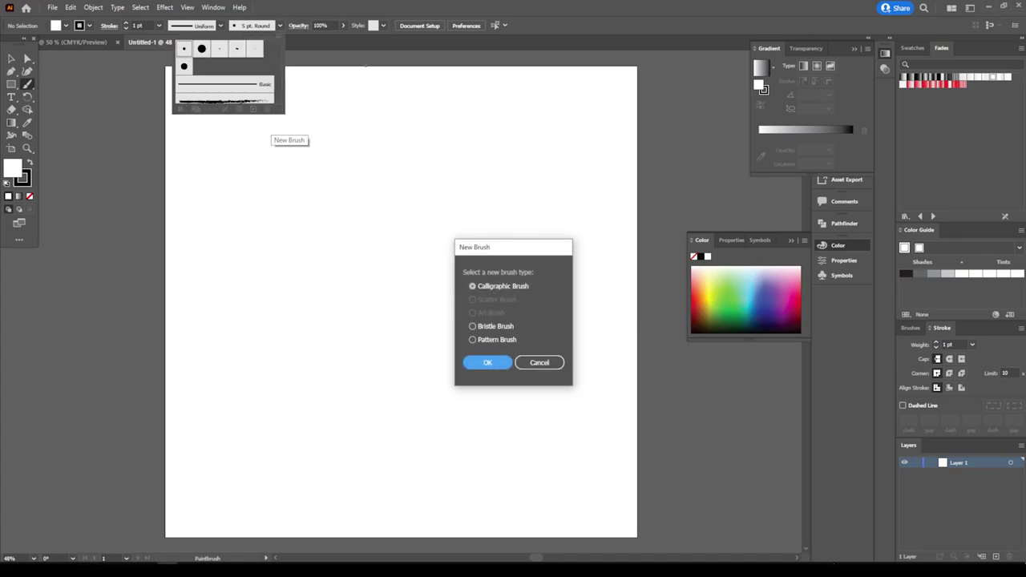
left_click(487, 362)
left_click(545, 350)
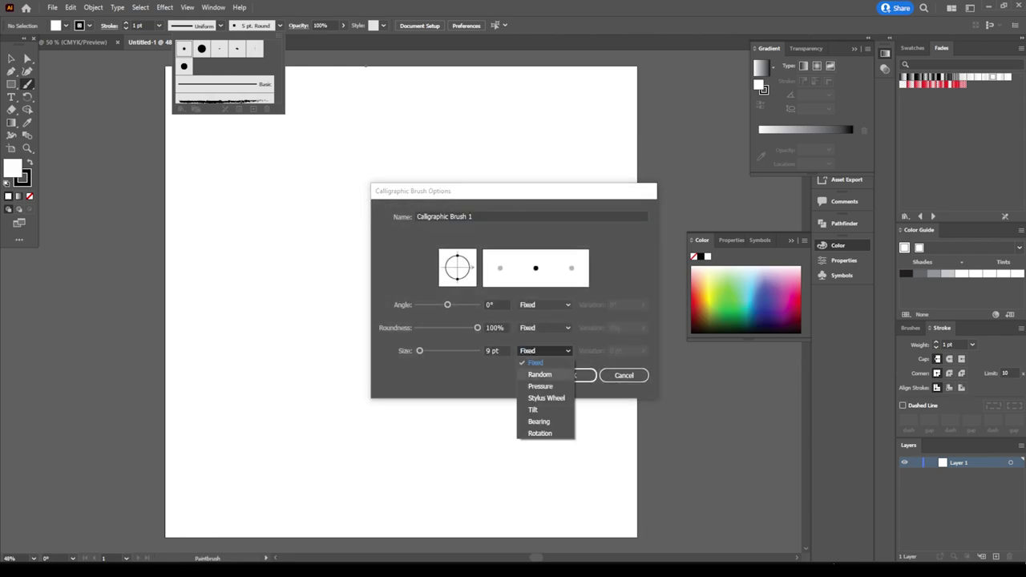
left_click(540, 386)
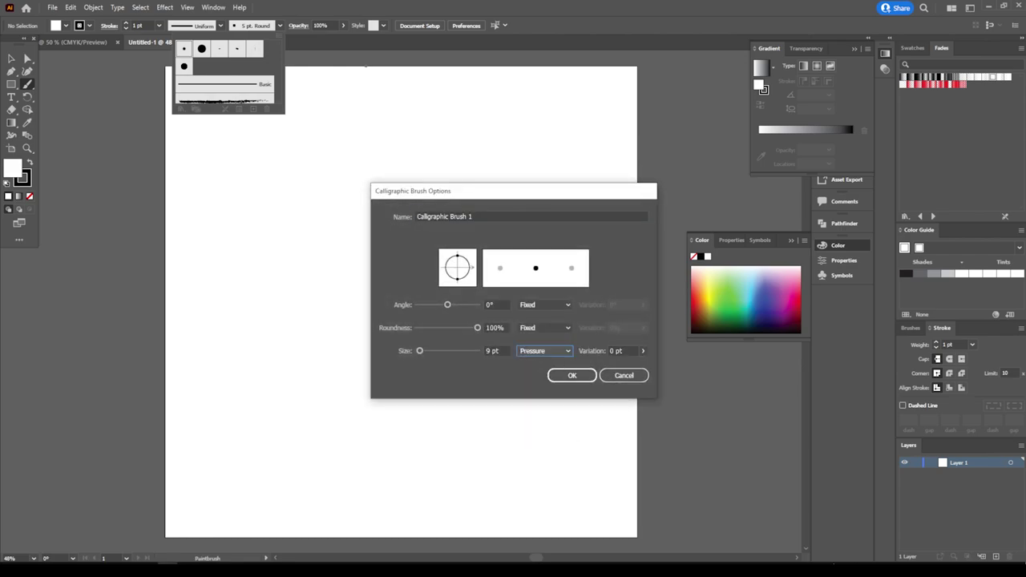
left_click(489, 351)
type("3")
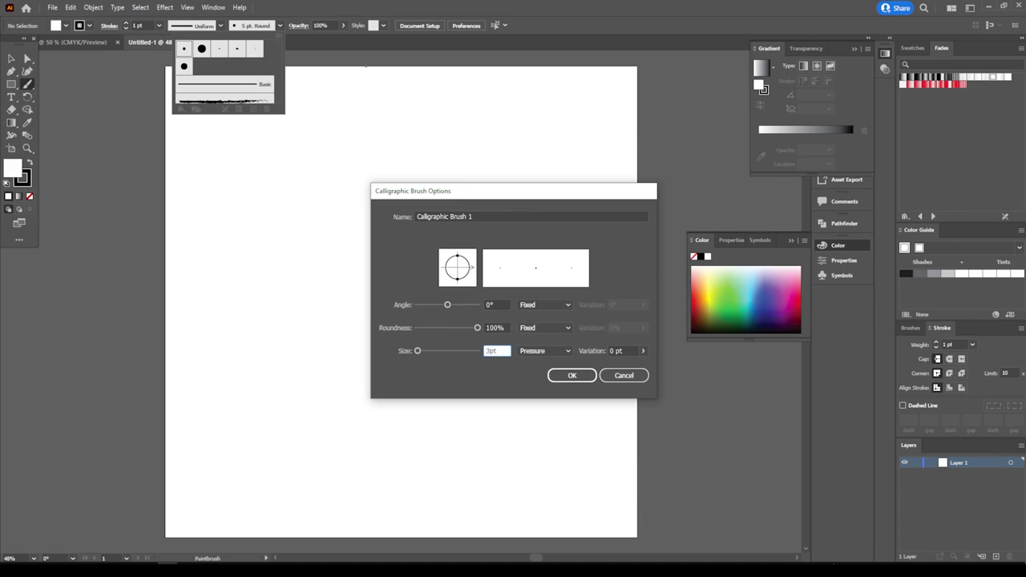
left_click(621, 350)
key("Return")
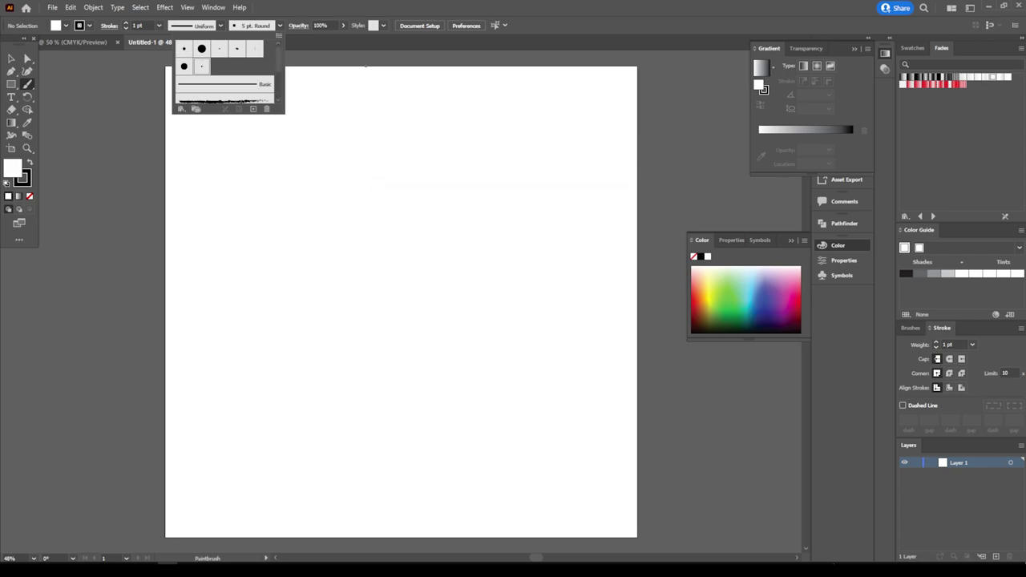
left_click(201, 66)
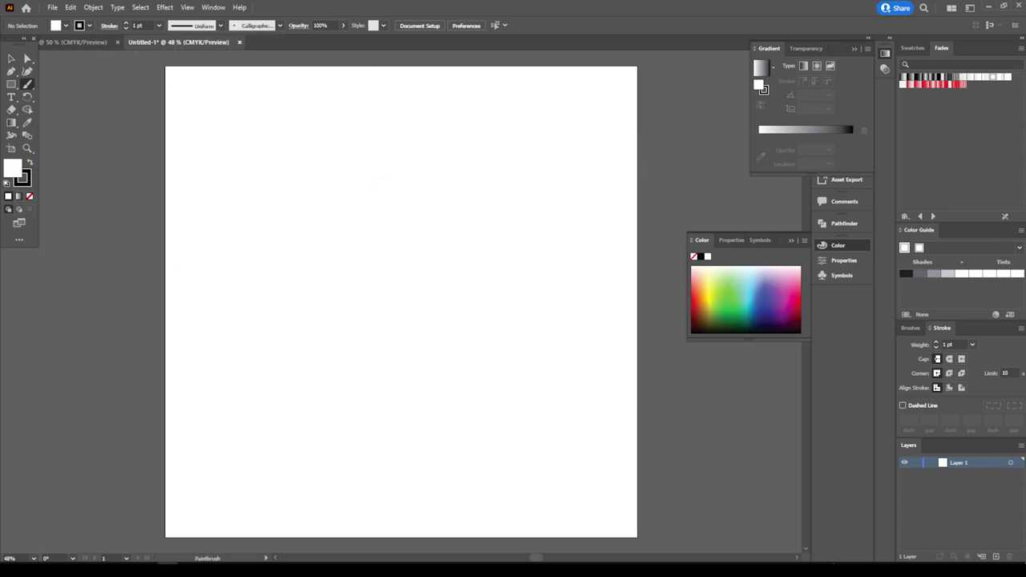
Step: Try a 4 pt test curve near the page bottom, then undo it
left_click(159, 25)
left_click(176, 107)
left_click_drag(370, 486, 489, 424)
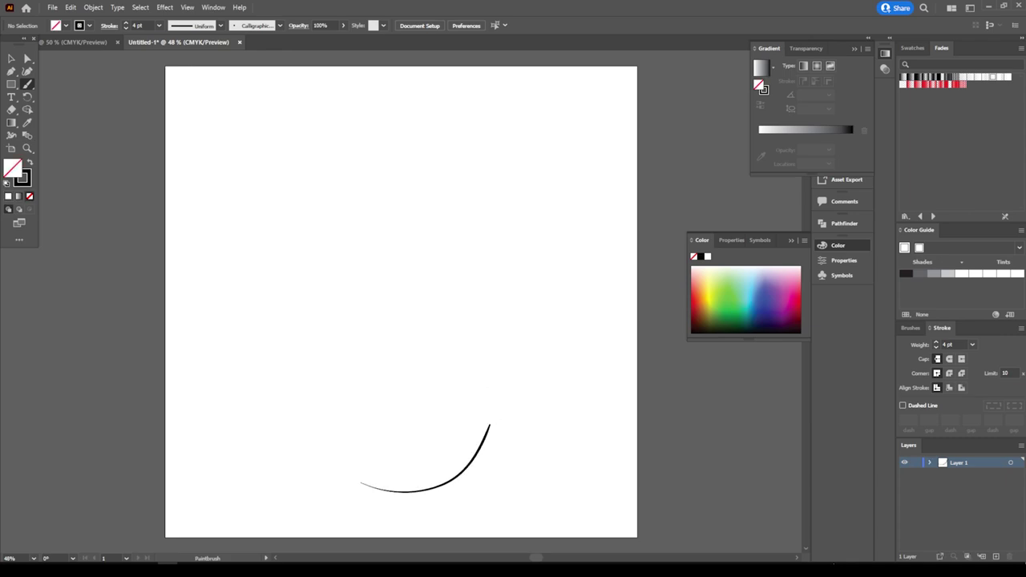
key("ctrl+z")
Step: Paint the tall closed oval head outline at 6 pt stroke weight
left_click(158, 25)
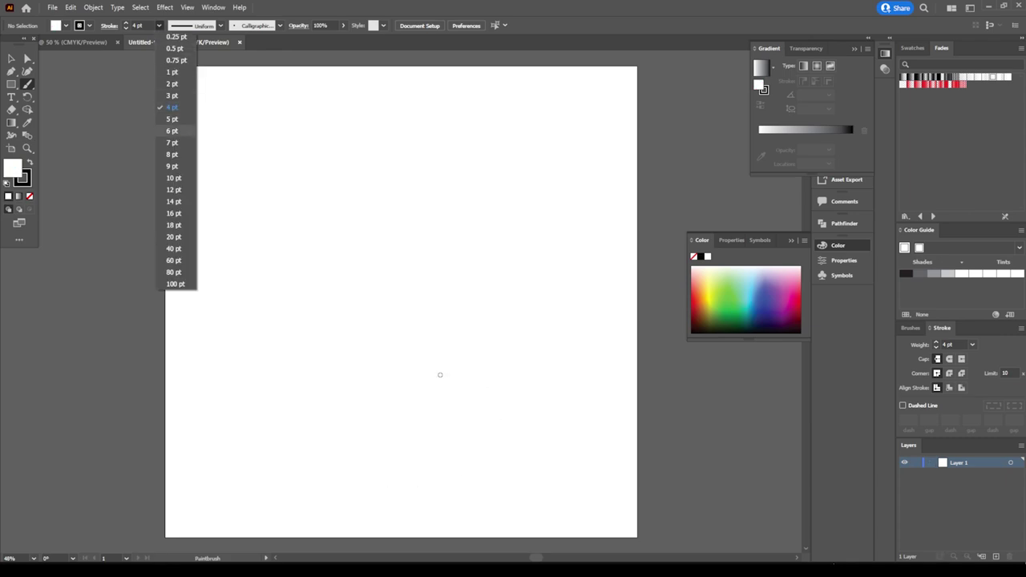
key("Return")
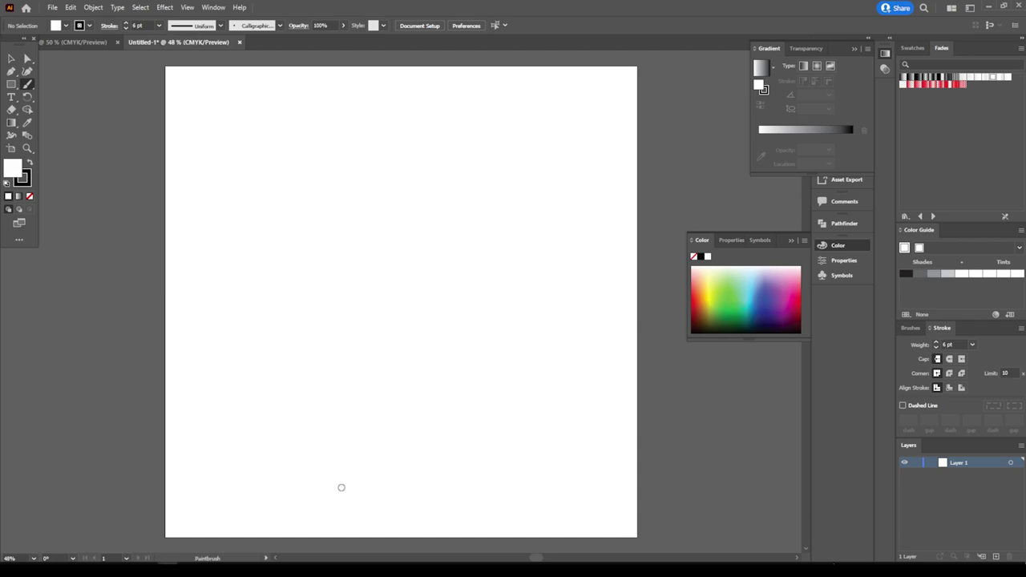
mouse_move(355, 508)
left_mouse_down()
mouse_move(504, 414)
mouse_move(508, 247)
mouse_move(481, 157)
mouse_move(403, 128)
mouse_move(344, 142)
mouse_move(313, 184)
mouse_move(297, 252)
mouse_move(320, 464)
mouse_move(336, 489)
mouse_move(408, 517)
left_mouse_up()
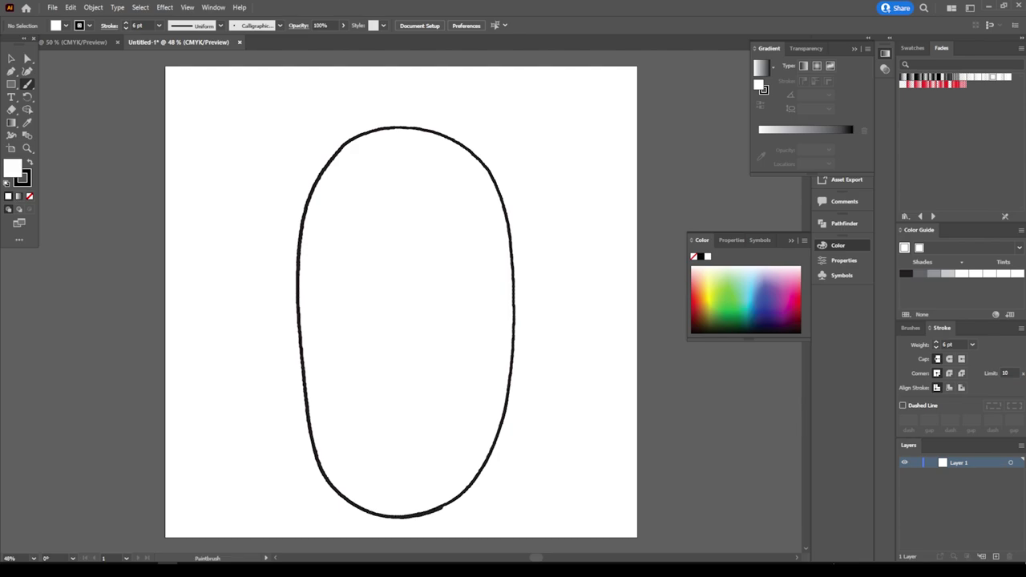
left_click_drag(490, 453, 491, 450)
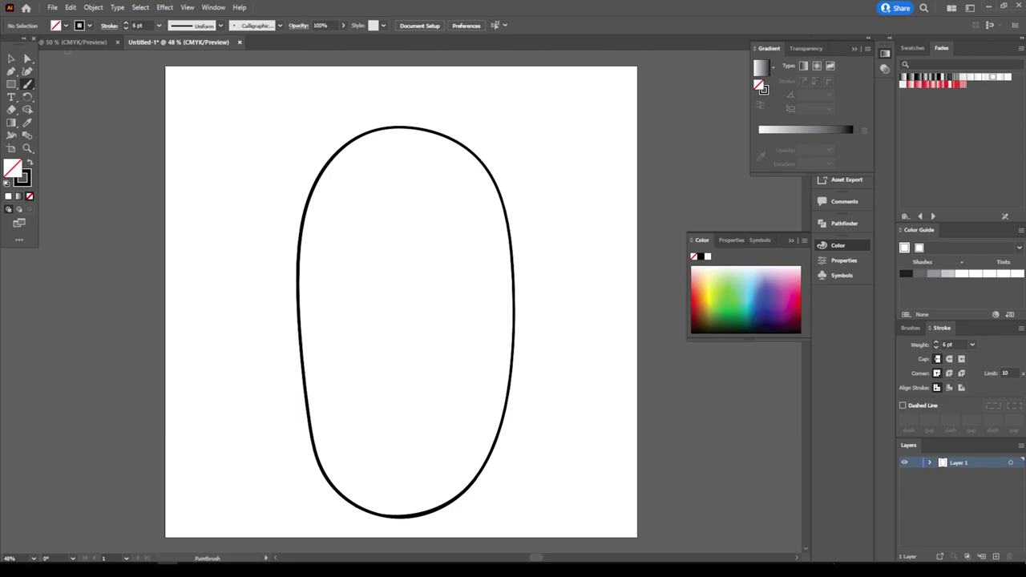
Step: Draw the right and left ear curves at 7 pt stroke weight
left_click(158, 24)
left_click(172, 143)
mouse_move(496, 398)
left_mouse_down()
mouse_move(543, 339)
mouse_move(494, 311)
left_mouse_up()
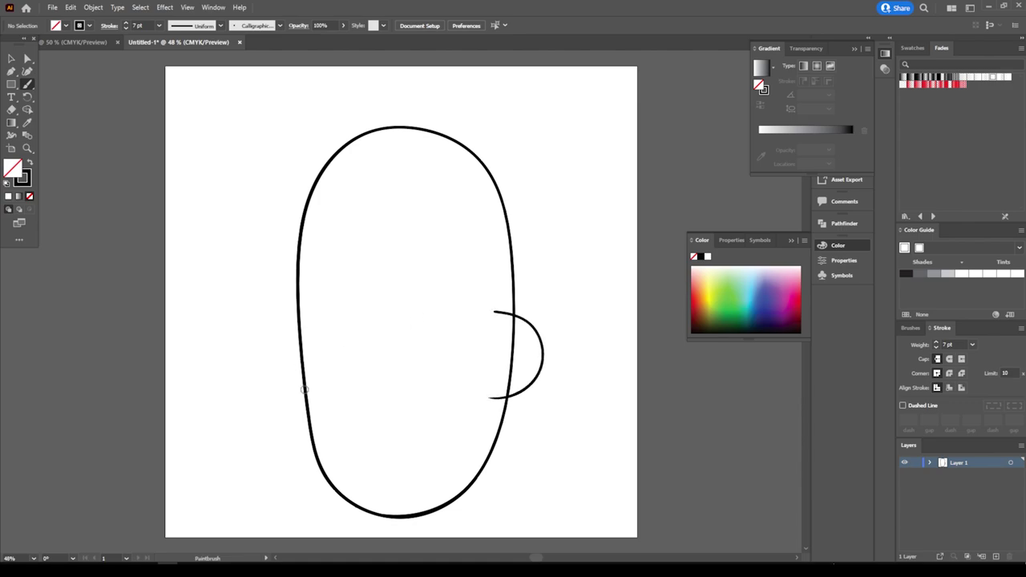
left_click_drag(305, 389, 328, 304)
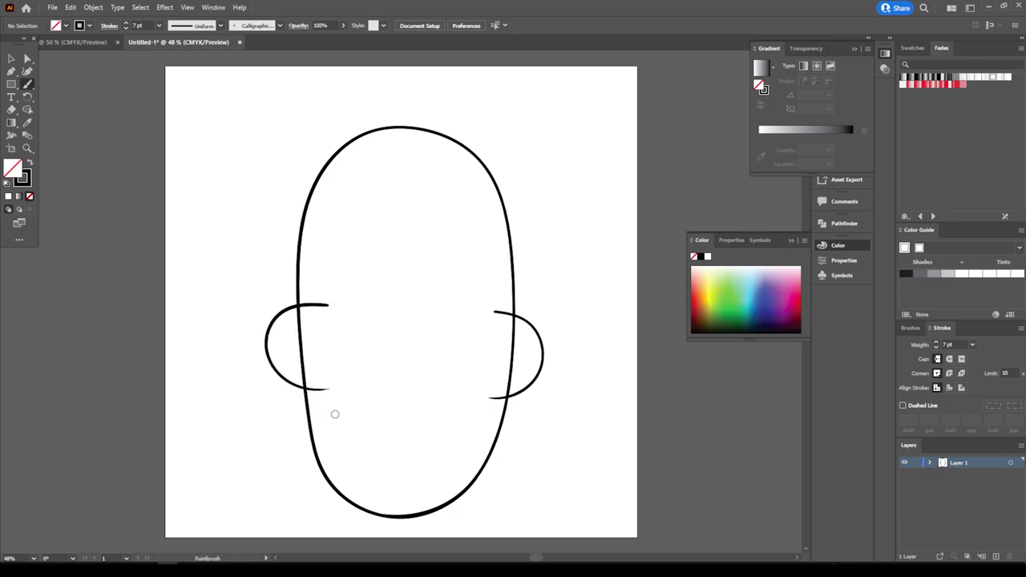
Step: Draw the closed wavy mouth, cheek curves around it, and the J-shaped nose
mouse_move(324, 420)
left_mouse_down()
mouse_move(355, 453)
mouse_move(406, 433)
mouse_move(472, 442)
mouse_move(459, 398)
mouse_move(380, 407)
left_mouse_up()
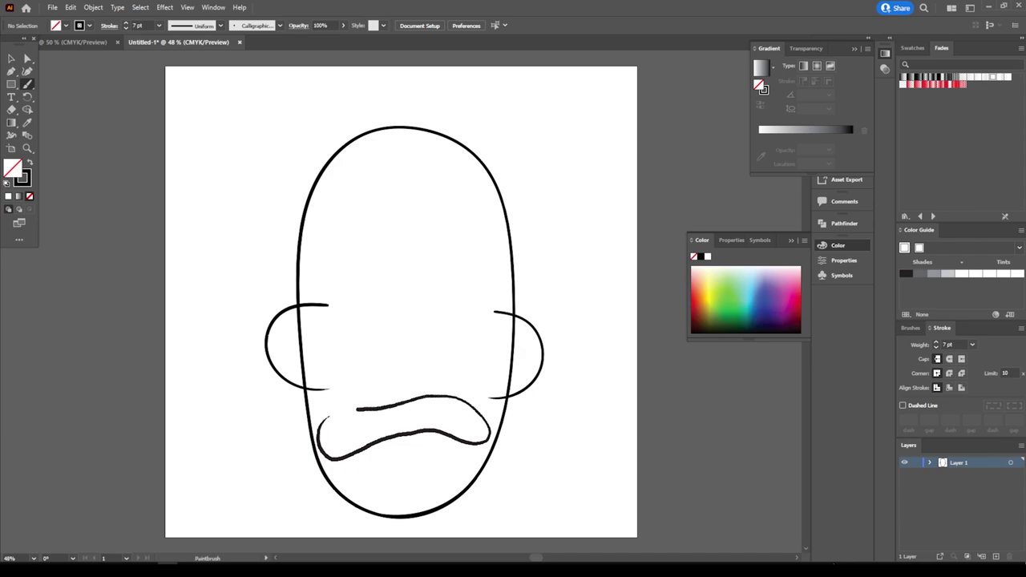
left_click_drag(319, 453, 312, 457)
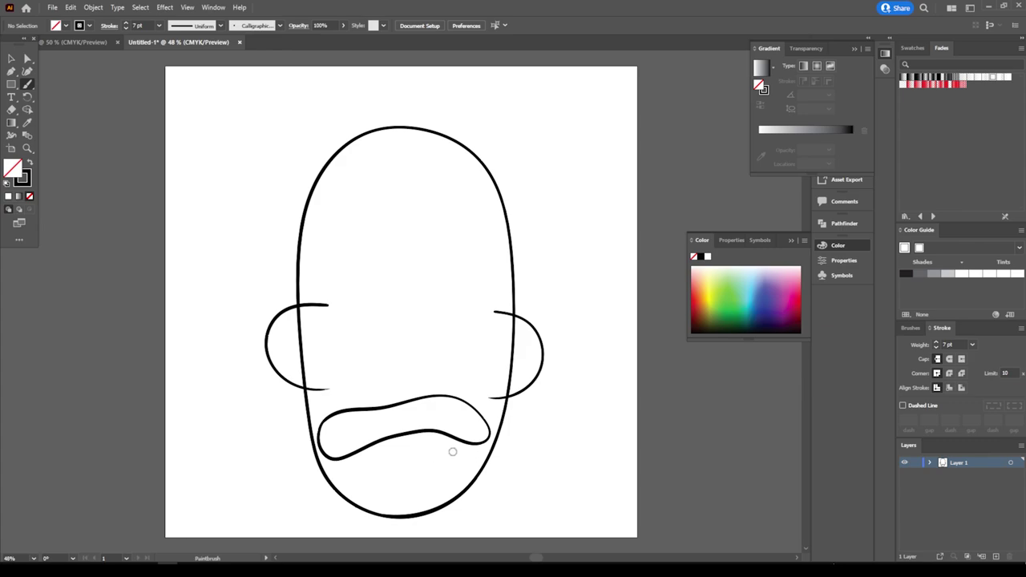
left_click_drag(473, 456, 481, 404)
left_click_drag(363, 458, 324, 470)
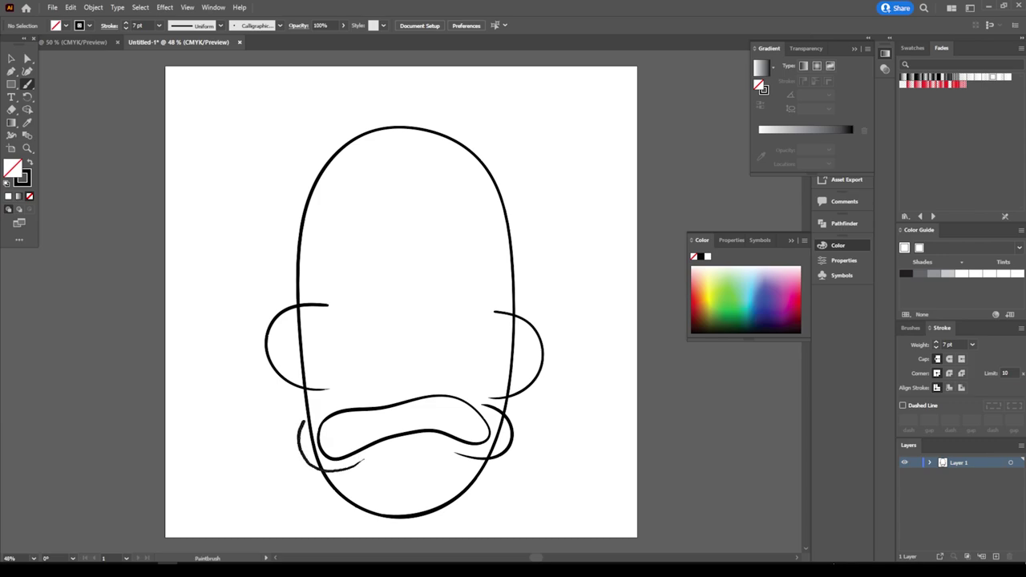
left_click_drag(302, 419, 324, 407)
left_click_drag(403, 376, 414, 303)
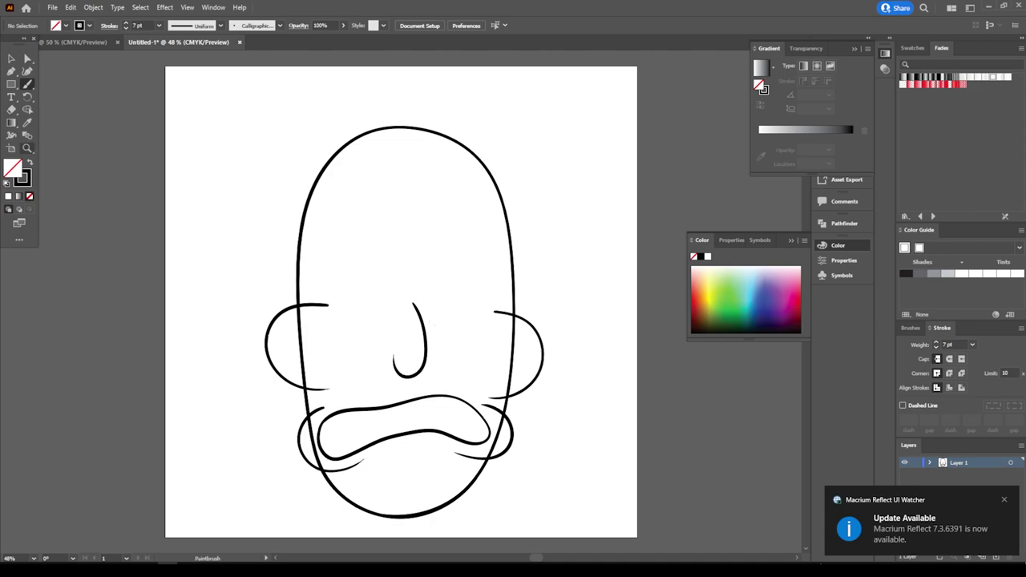
left_click_drag(11, 83, 48, 97)
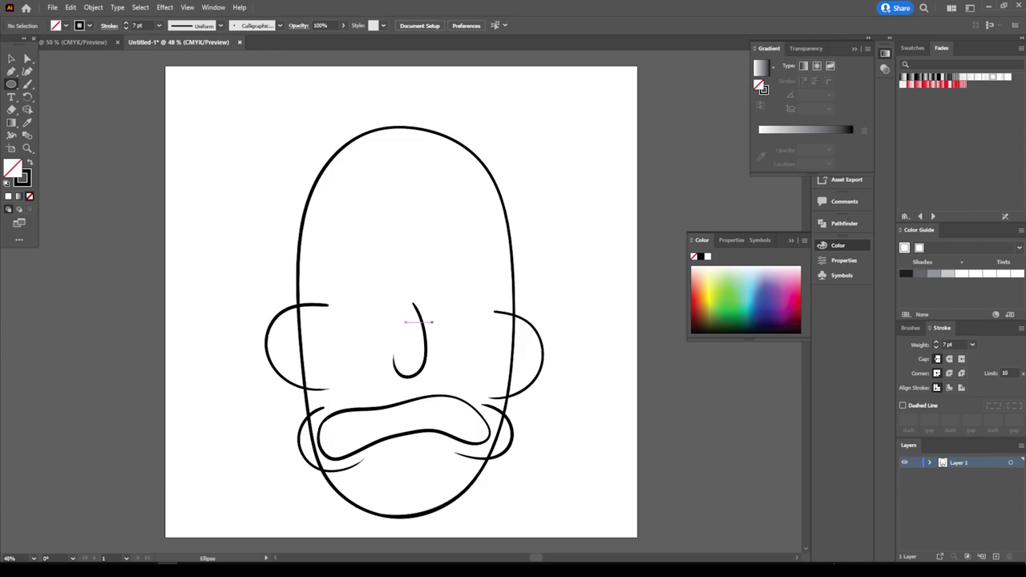
Step: Draw a right-eye circle, Alt-drag a copy to the left, and resize both eyes to match
left_click_drag(432, 322, 524, 224)
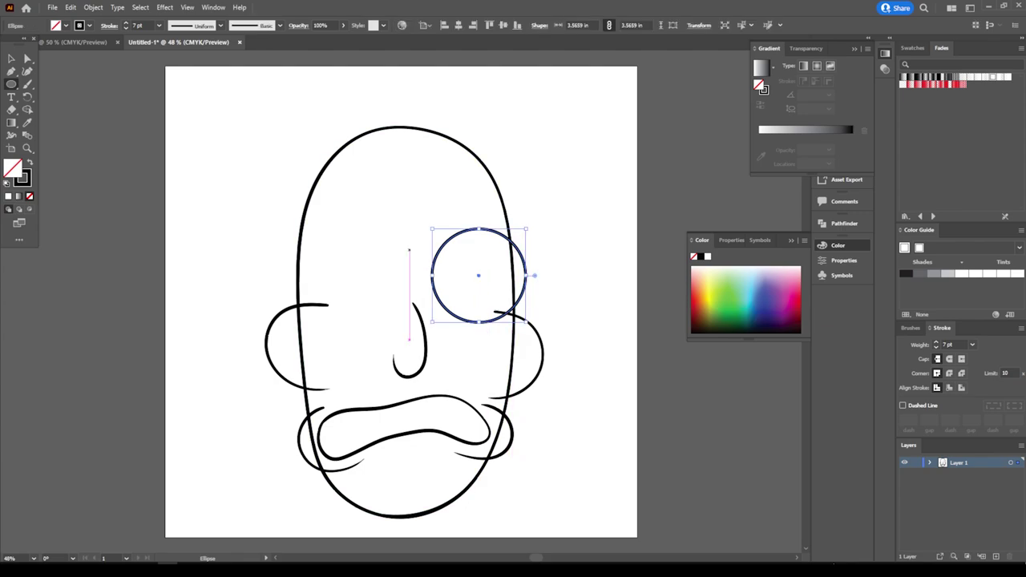
key("v")
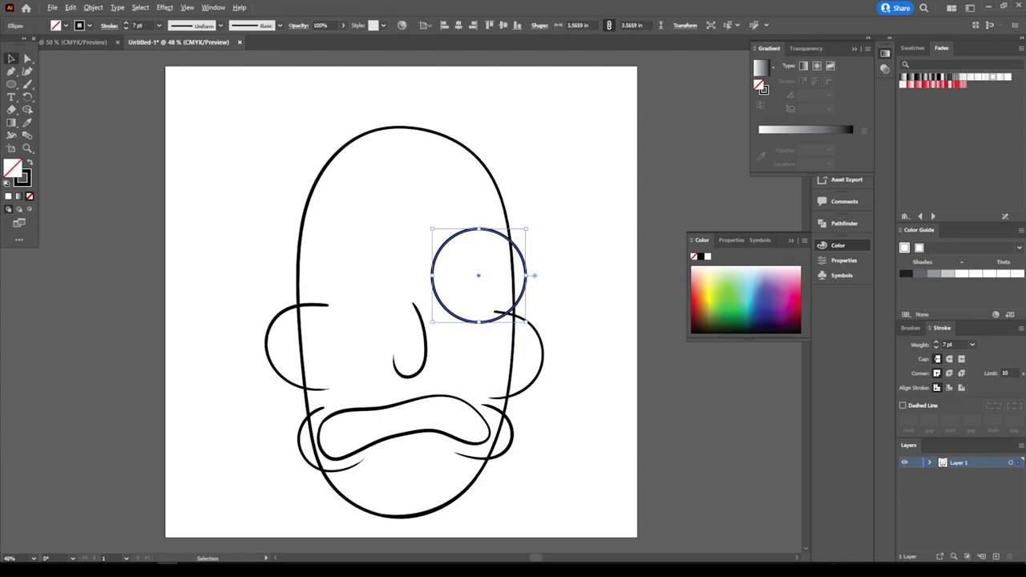
left_click_drag(525, 275, 399, 275)
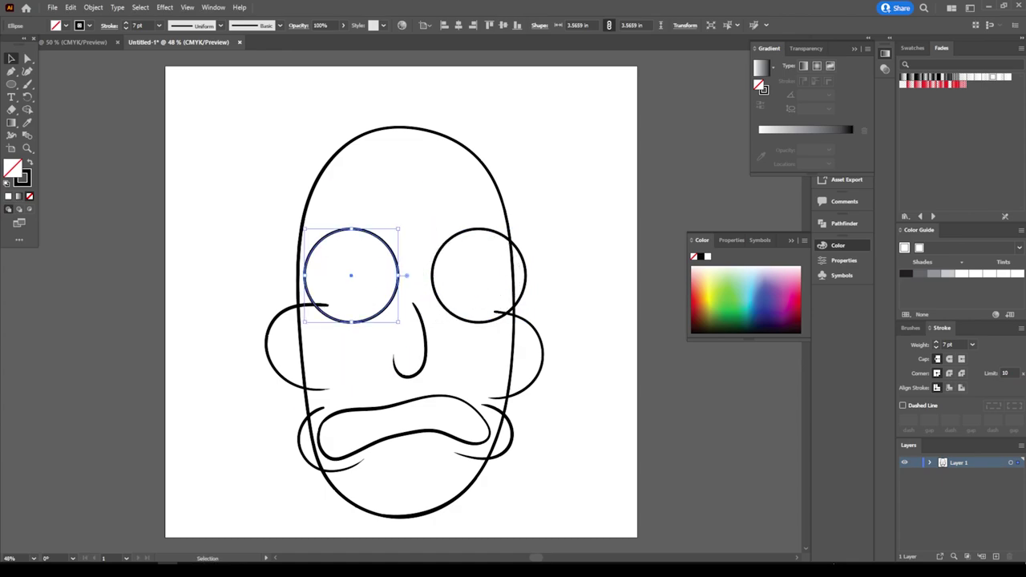
mouse_move(398, 229)
left_mouse_down()
mouse_move(413, 219)
mouse_move(402, 234)
left_mouse_up()
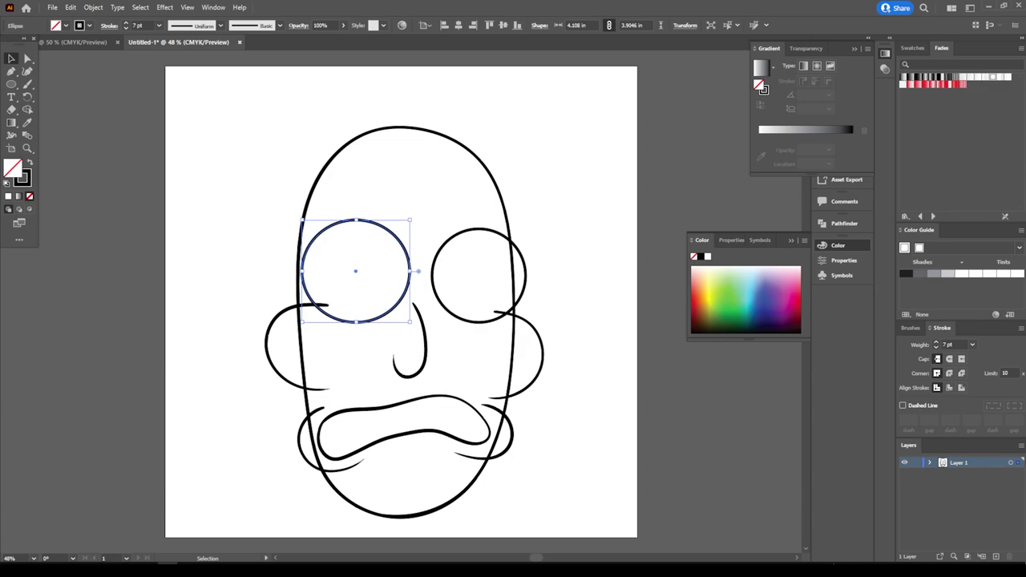
left_click_drag(454, 241, 416, 225)
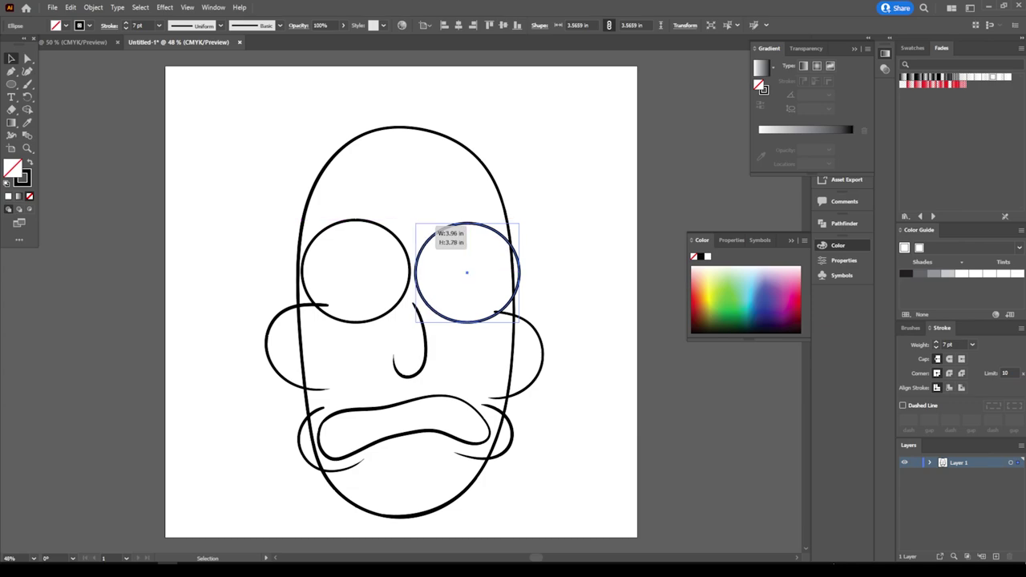
left_click_drag(416, 224, 417, 219)
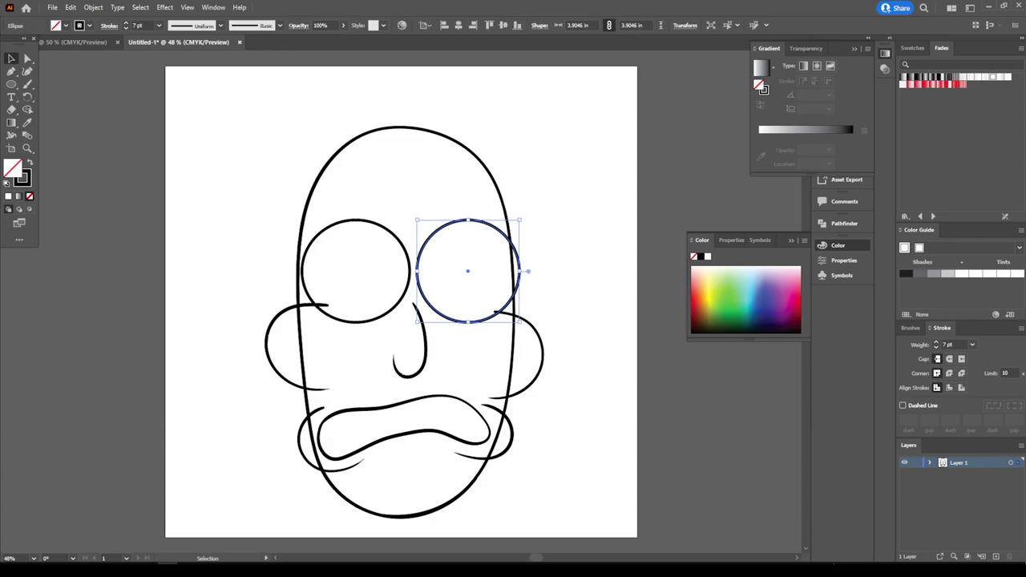
key("ctrl+shift+a")
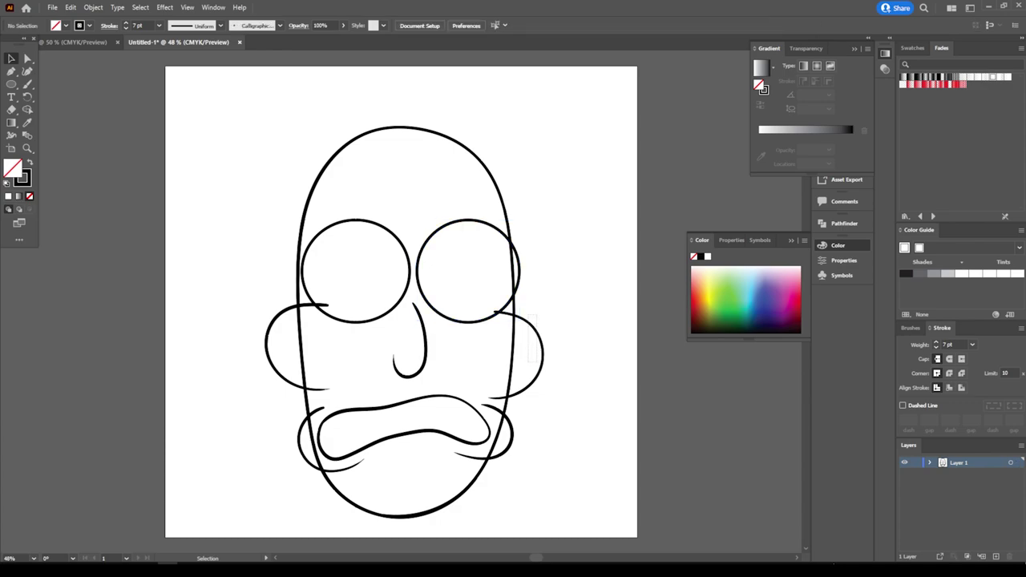
Step: Flatten both ear arcs from the top so they sit level beside the nose
left_click(542, 353)
left_click_drag(515, 311, 516, 328)
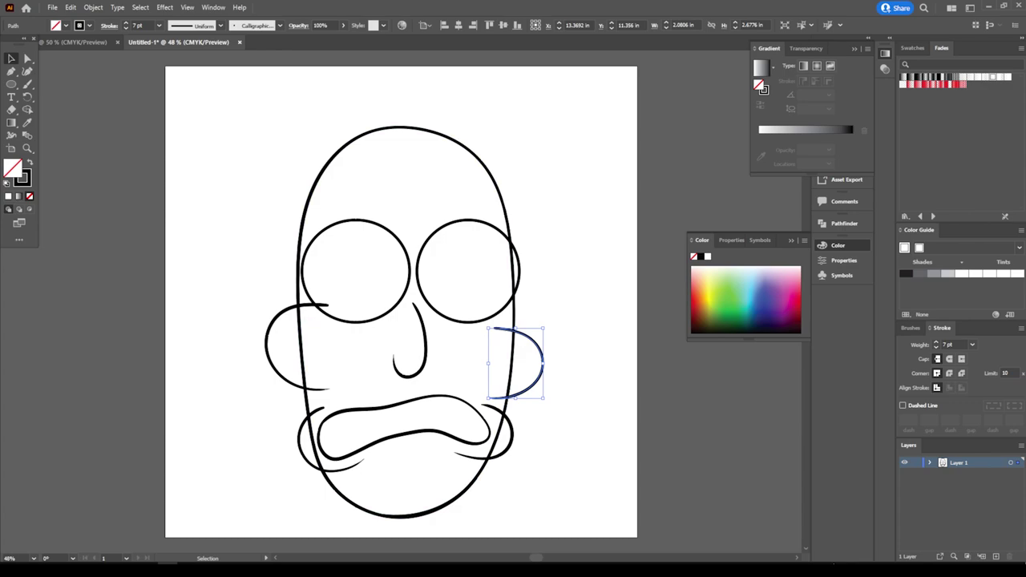
left_click(266, 346)
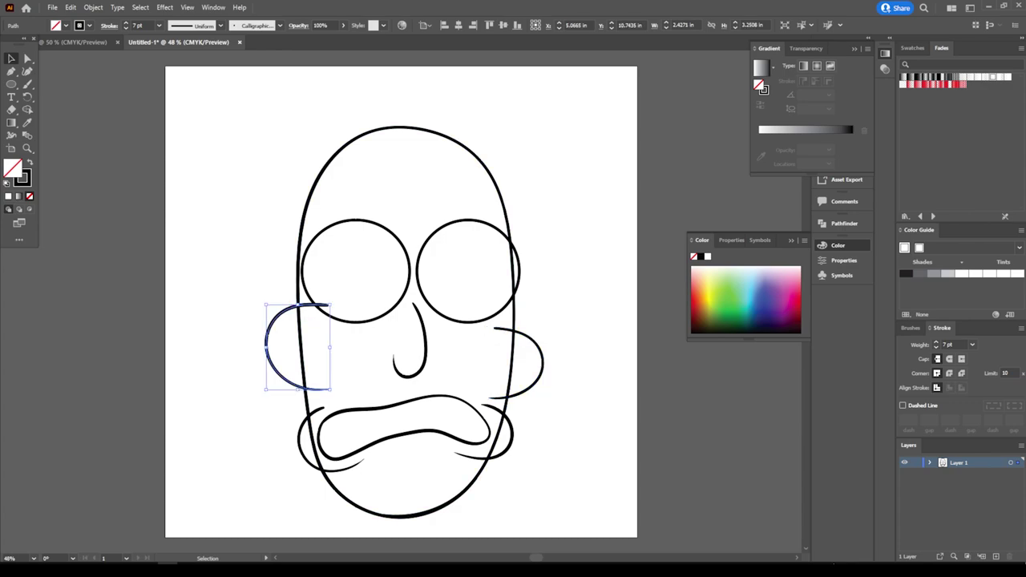
left_click_drag(330, 305, 329, 328)
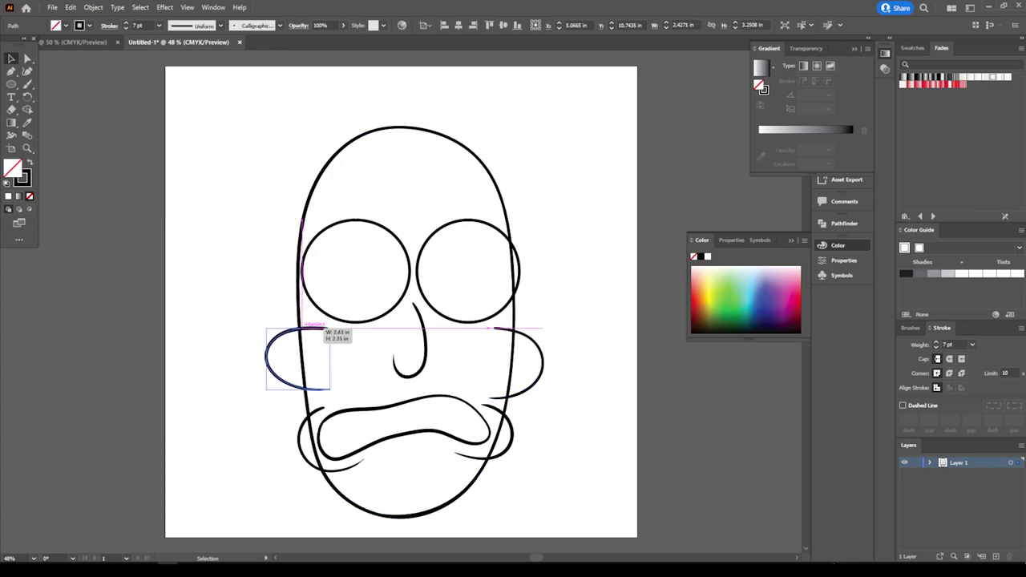
key("ctrl+shift+a")
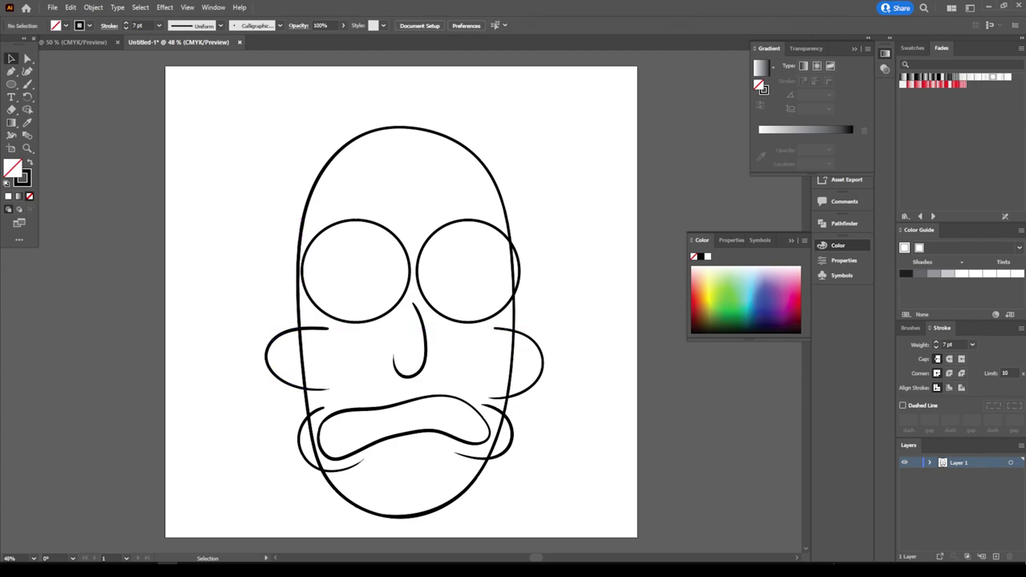
key("ctrl+plus")
key("ctrl+plus")
Step: Paint curved bag lines under the right and left eyes
scroll(401, 305, "down", 2)
scroll(401, 304, "down", 1)
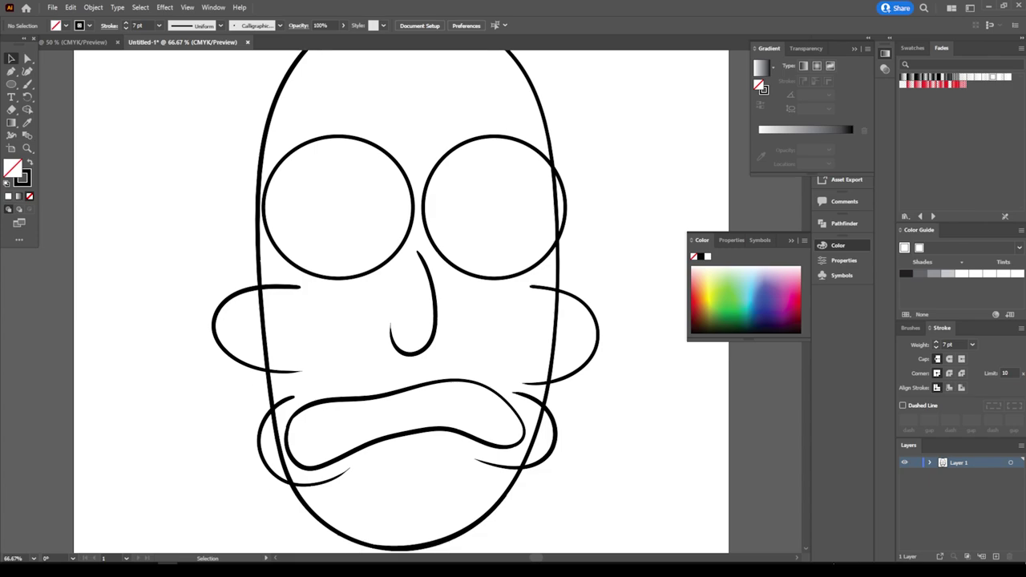
key("b")
left_click_drag(440, 283, 525, 296)
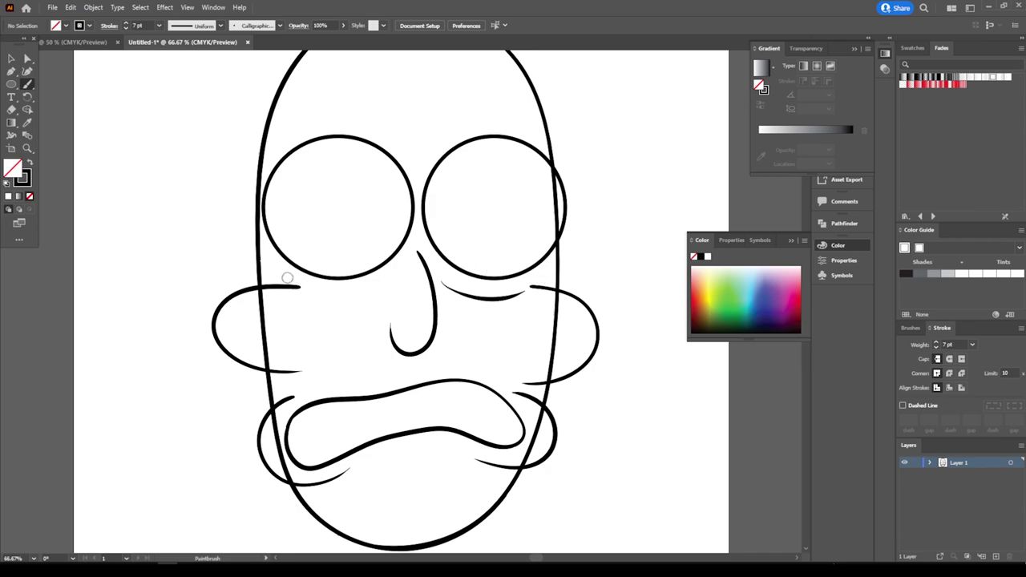
mouse_move(286, 278)
left_mouse_down()
mouse_move(337, 298)
mouse_move(371, 287)
left_mouse_up()
key("v")
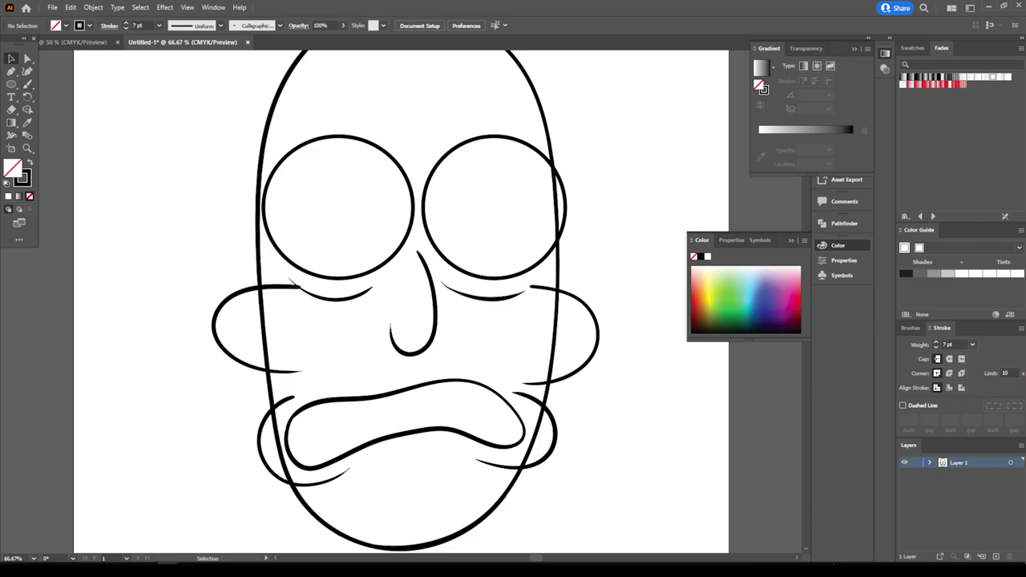
Step: Paint a long hairline band across the top of the head
scroll(401, 301, "up", 3)
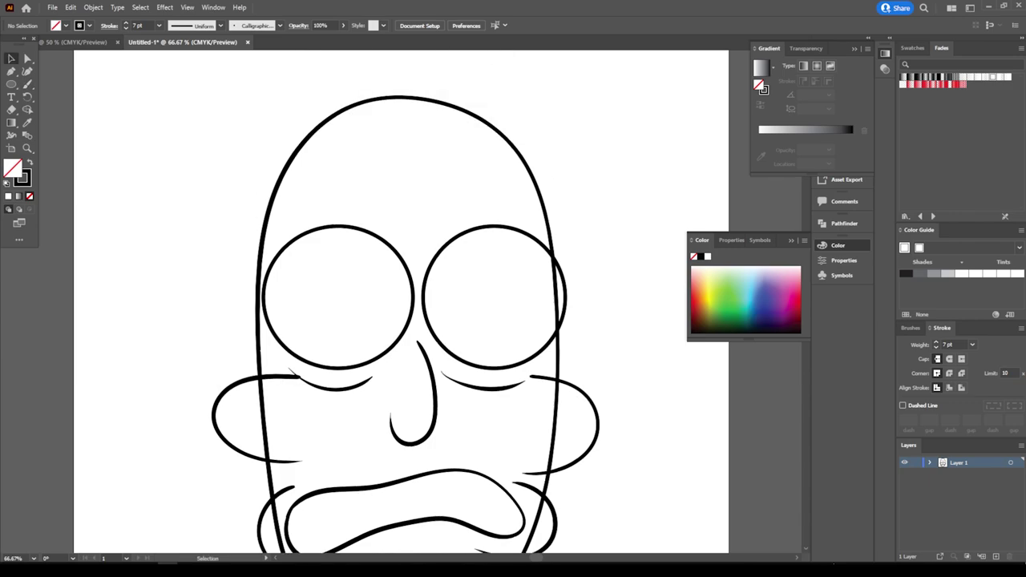
key("b")
mouse_move(314, 151)
left_mouse_down()
mouse_move(552, 173)
mouse_move(515, 138)
mouse_move(465, 118)
mouse_move(398, 121)
mouse_move(315, 149)
mouse_move(289, 202)
left_mouse_up()
key("ctrl+minus")
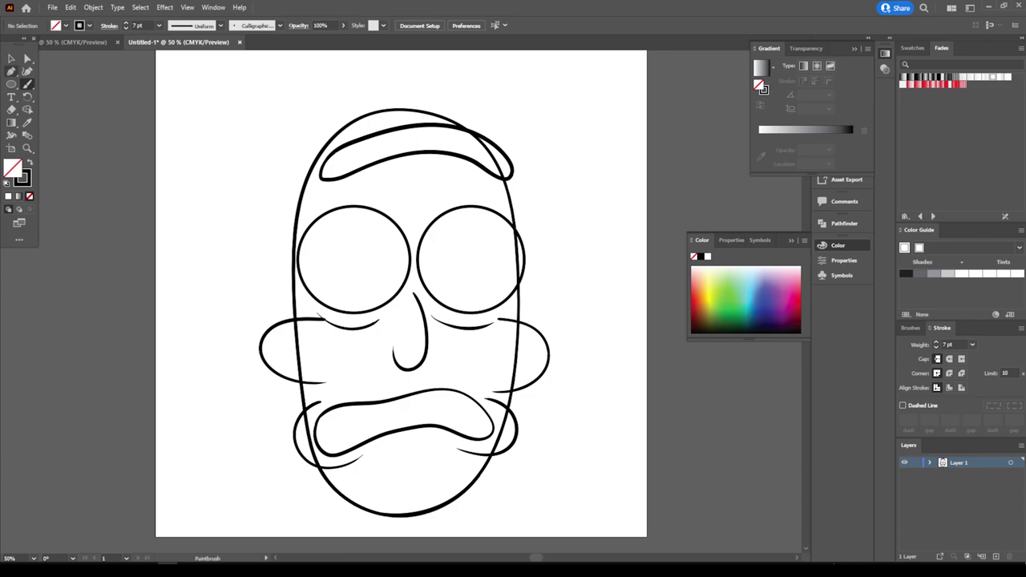
Step: Select all the face line art and expand its brush appearance
left_click(11, 58)
mouse_move(239, 84)
left_mouse_down()
mouse_move(417, 270)
mouse_move(617, 529)
left_mouse_up()
left_click(93, 7)
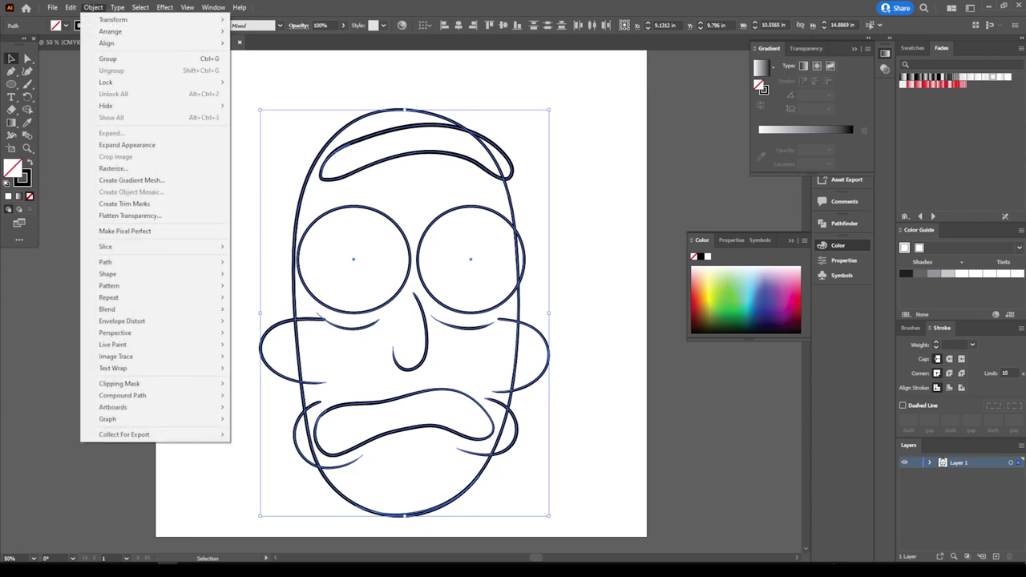
left_click(127, 145)
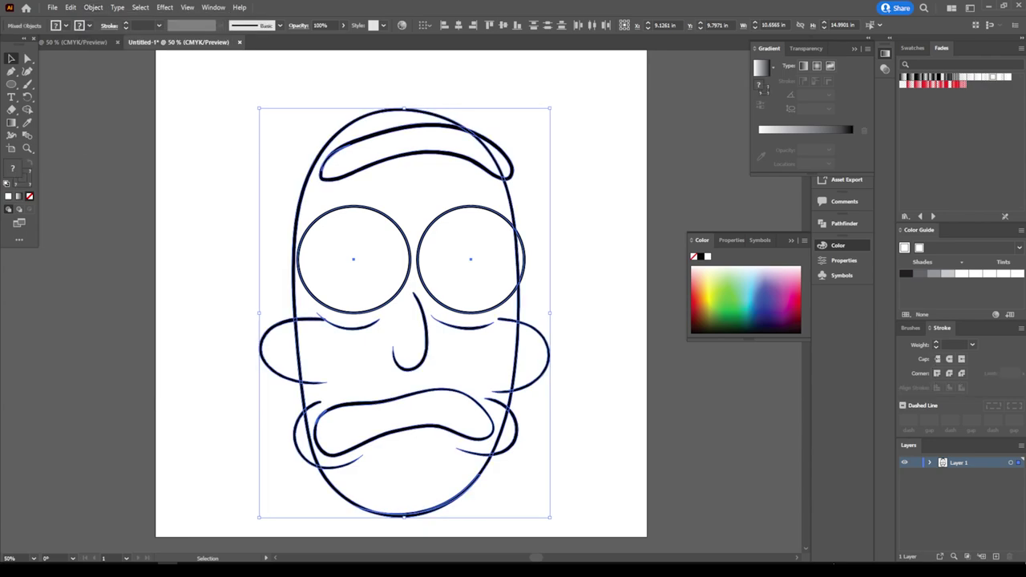
Step: Expand fill and stroke into shapes, then Pathfinder Divide the artwork where lines overlap
left_click(213, 7)
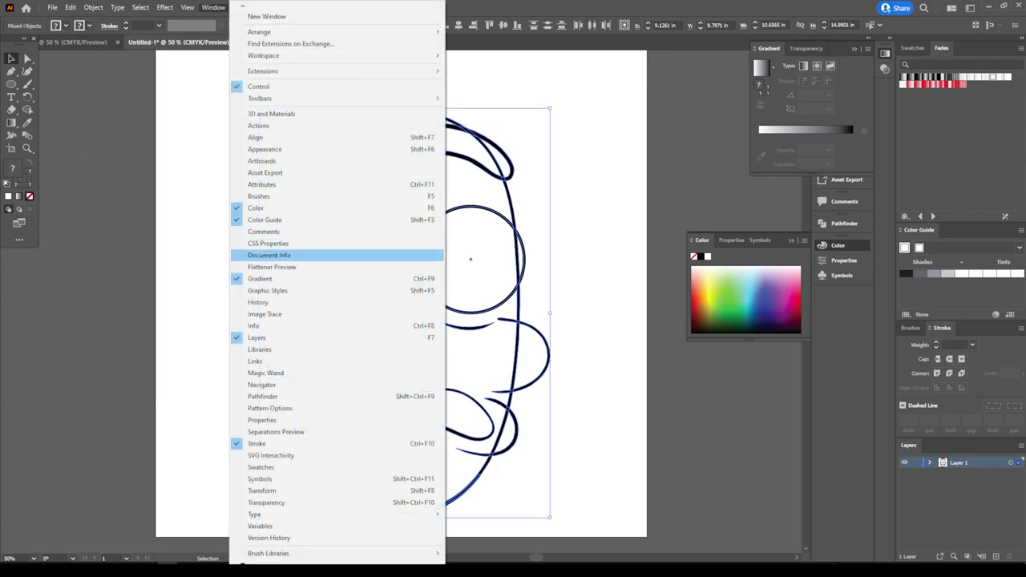
left_click(262, 396)
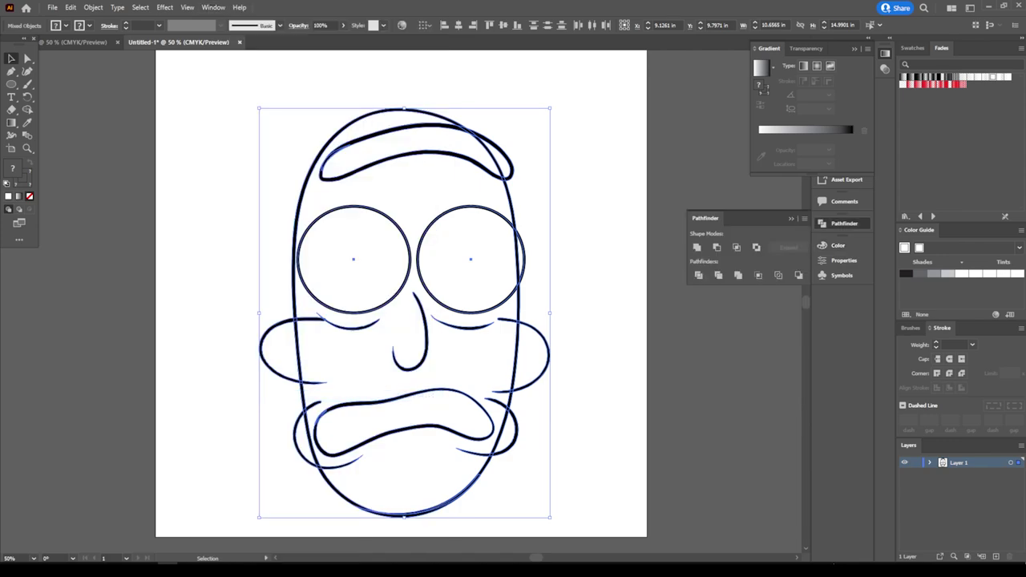
left_click(93, 7)
left_click(112, 133)
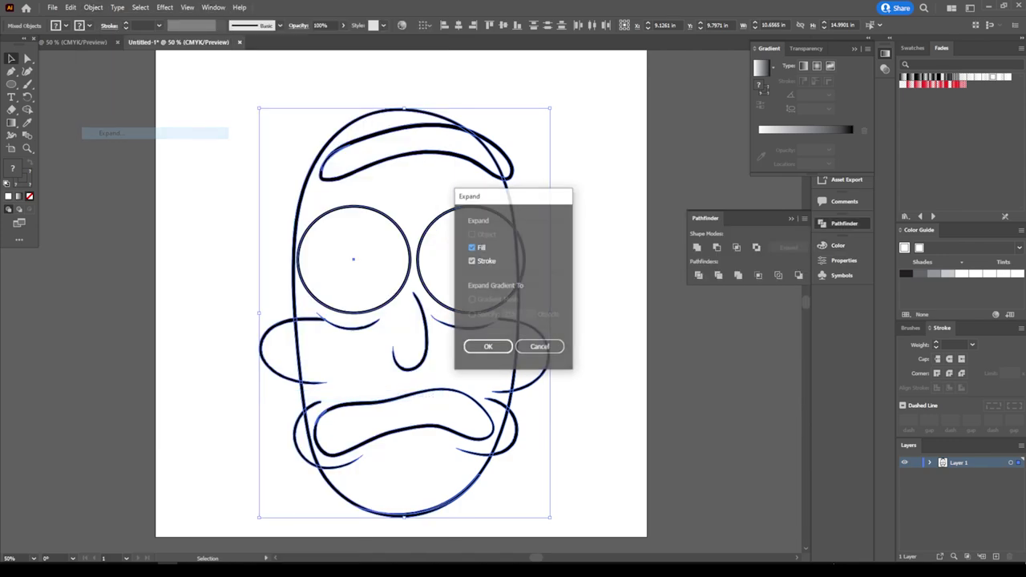
left_click(487, 346)
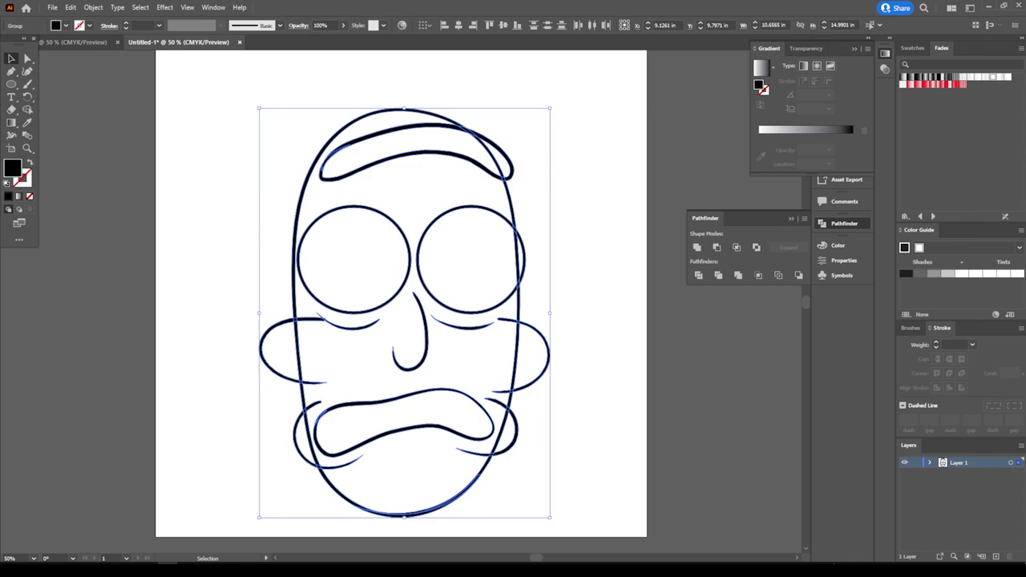
left_click(698, 275)
key("a")
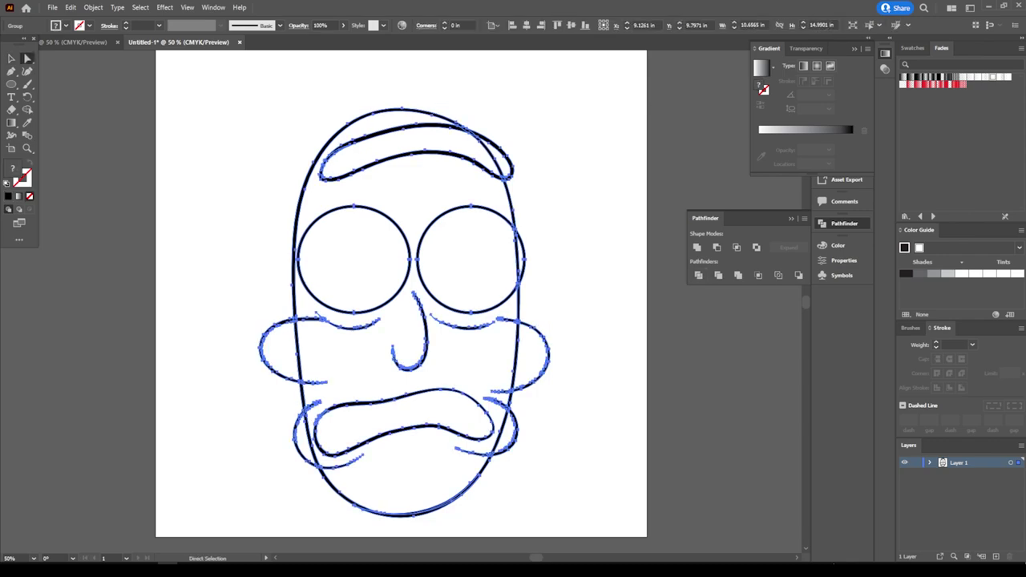
key("ctrl+shift+a")
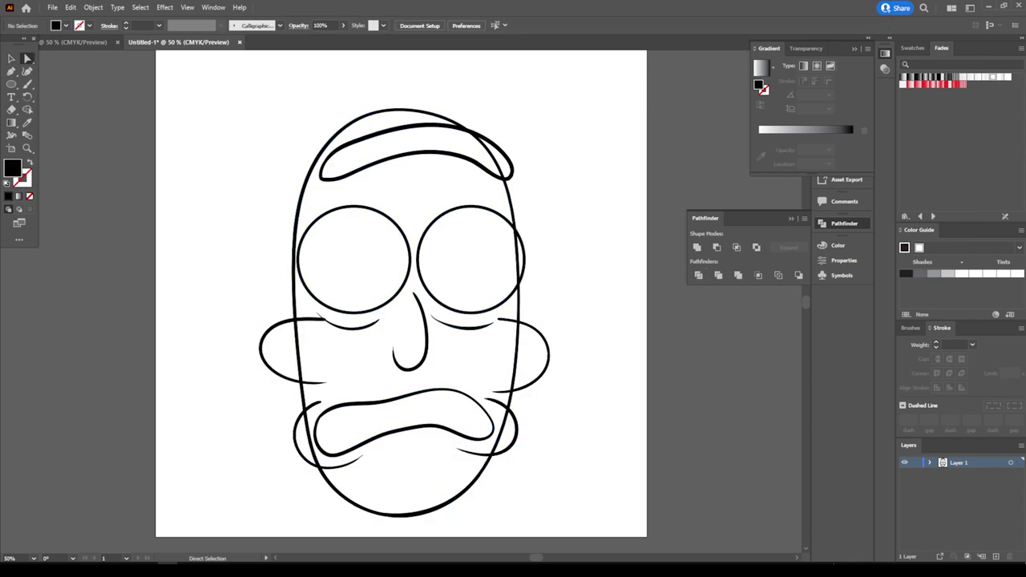
Step: Delete the piece by the right ear, extend the mouth line, and free the left ear outline
left_click(511, 320)
key("Delete")
left_click_drag(479, 439, 514, 435)
left_click_drag(299, 346, 304, 318)
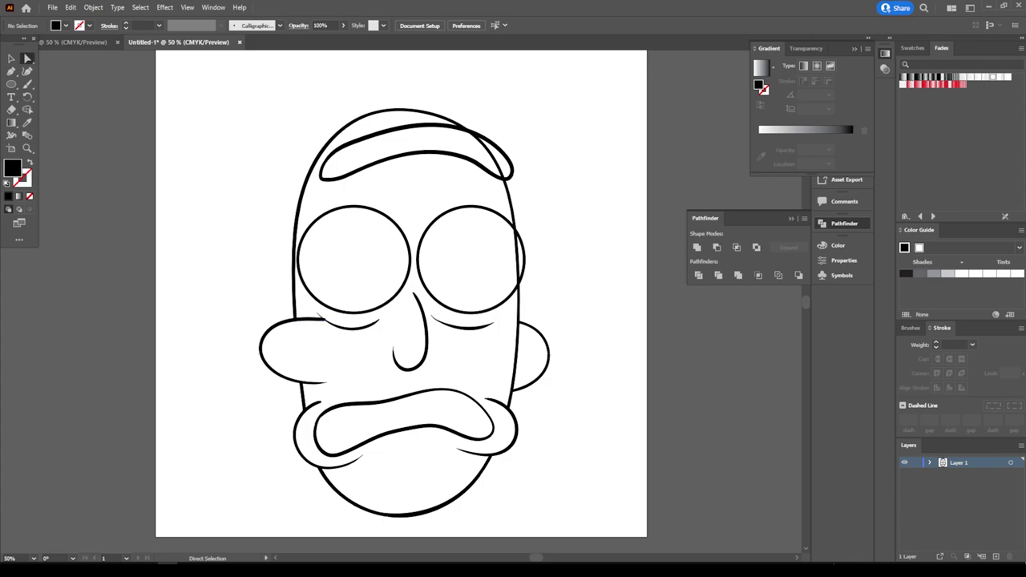
left_click(297, 351)
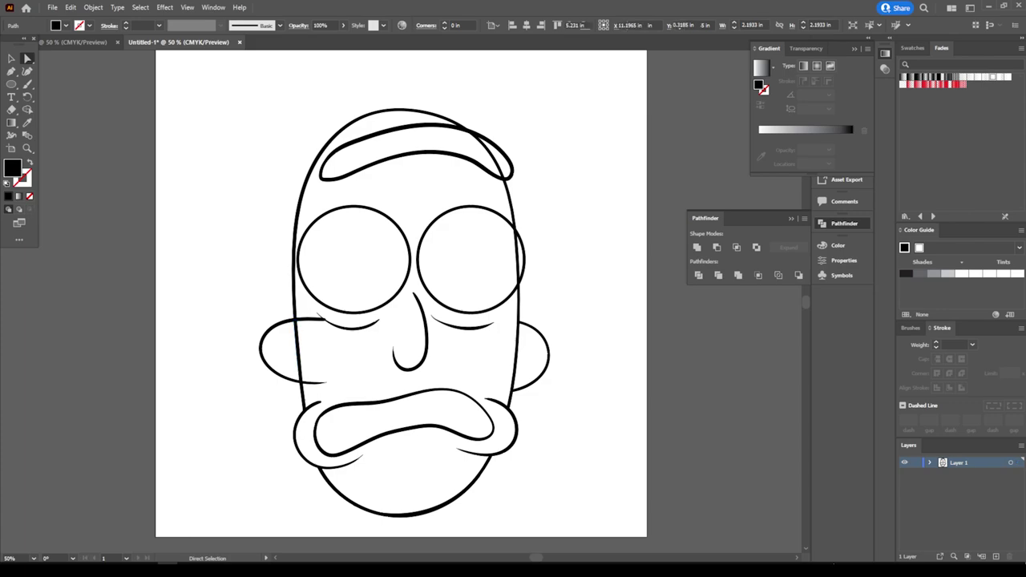
left_click(325, 382)
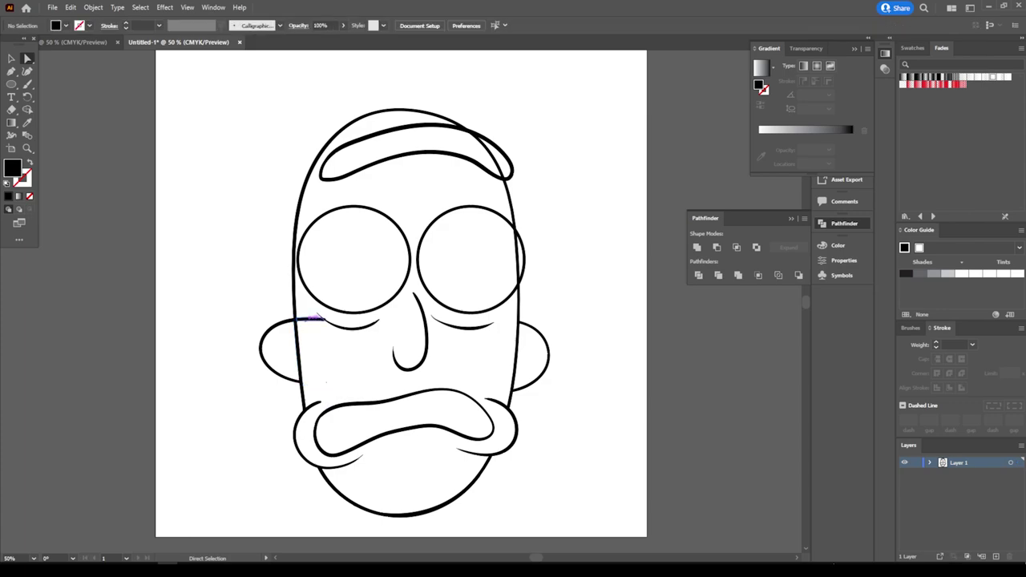
Step: Delete the stray line inside the face by the left ear and the hair band's stray stroke
left_click(309, 318)
key("Delete")
left_click(493, 144)
key("Delete")
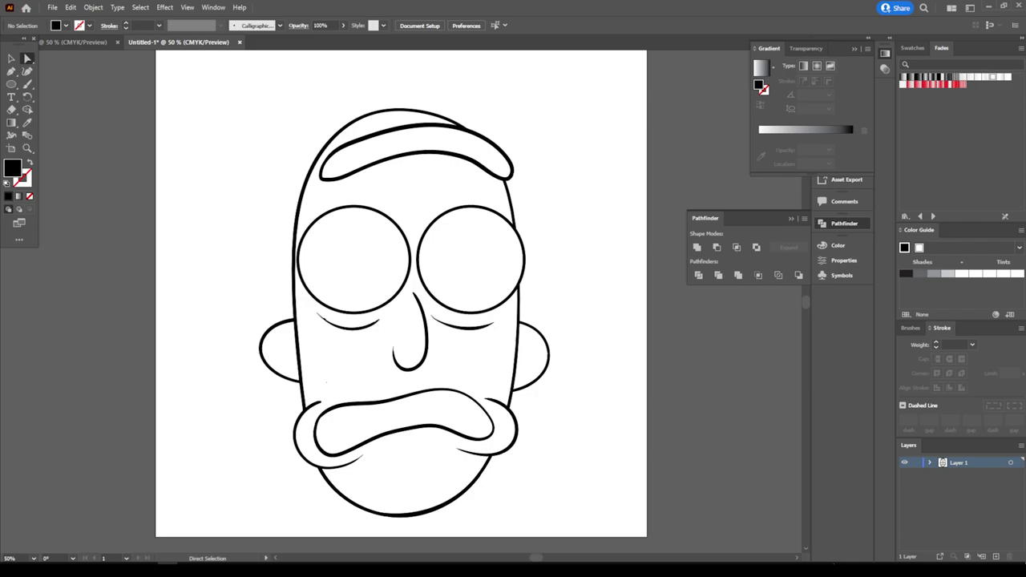
scroll(338, 314, "up", 1)
scroll(337, 314, "up", 2)
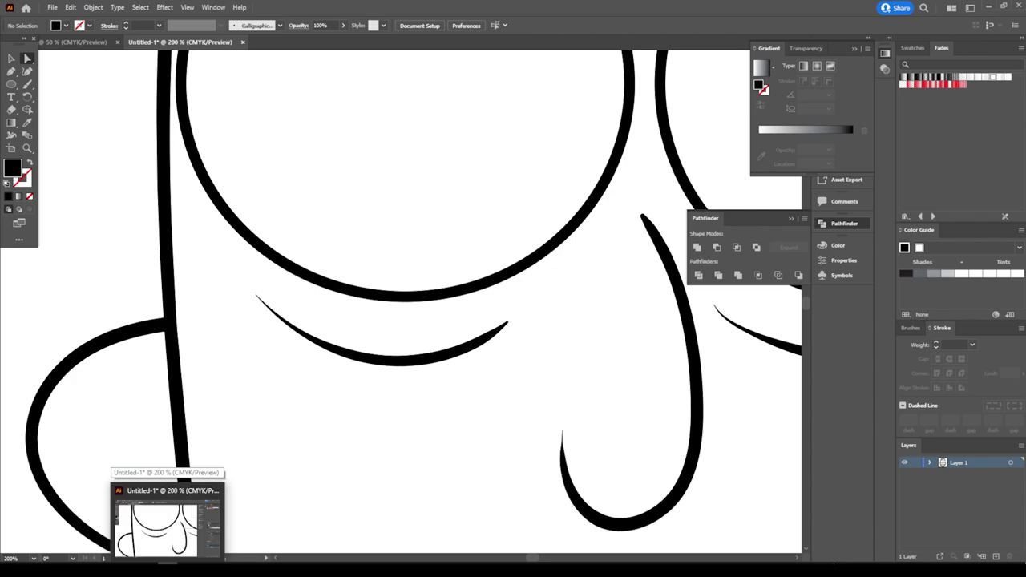
key("ctrl+minus")
key("ctrl+minus")
key("ctrl+minus")
key("ctrl+minus")
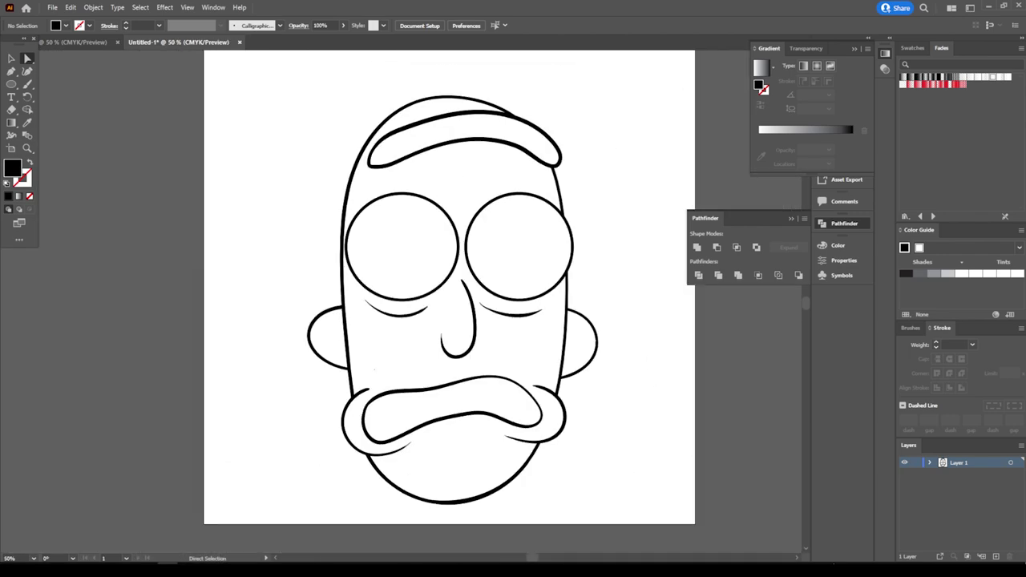
scroll(449, 288, "right", 1)
scroll(449, 289, "right", 1)
scroll(448, 289, "right", 1)
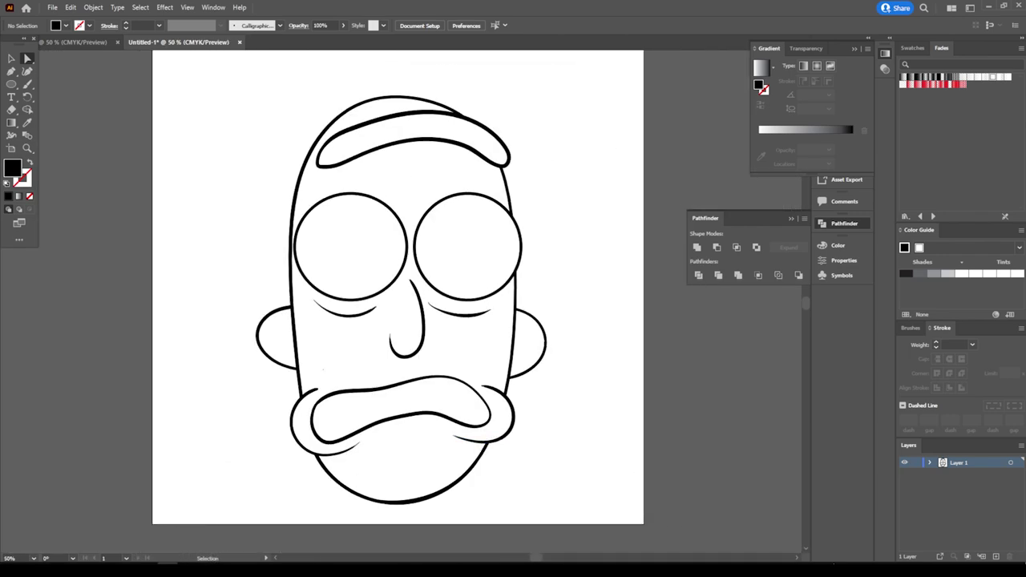
key("ctrl+plus")
Step: Paint two 4 pt black eyebrow curves above the eye circles
key("b")
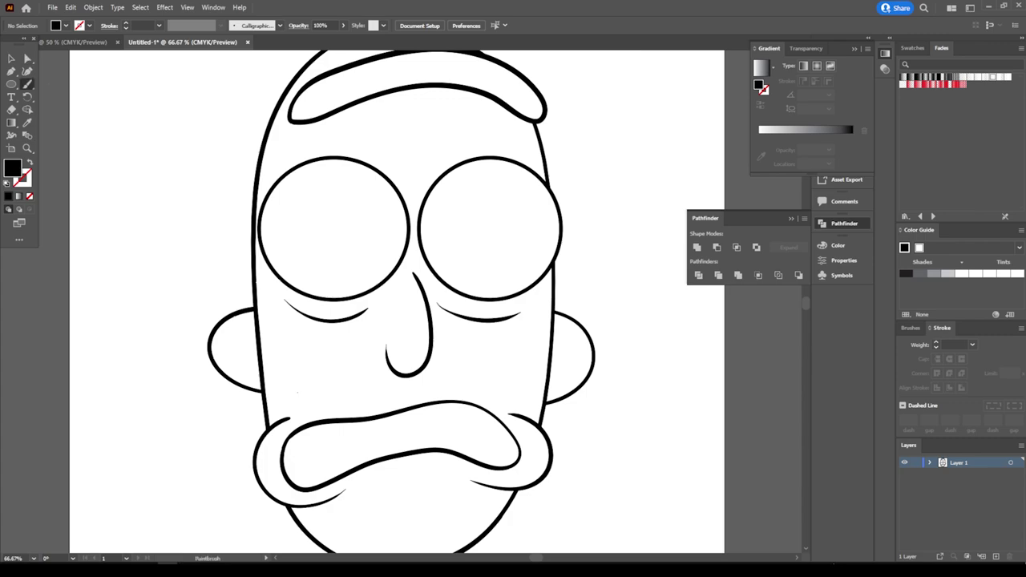
key("ctrl+plus")
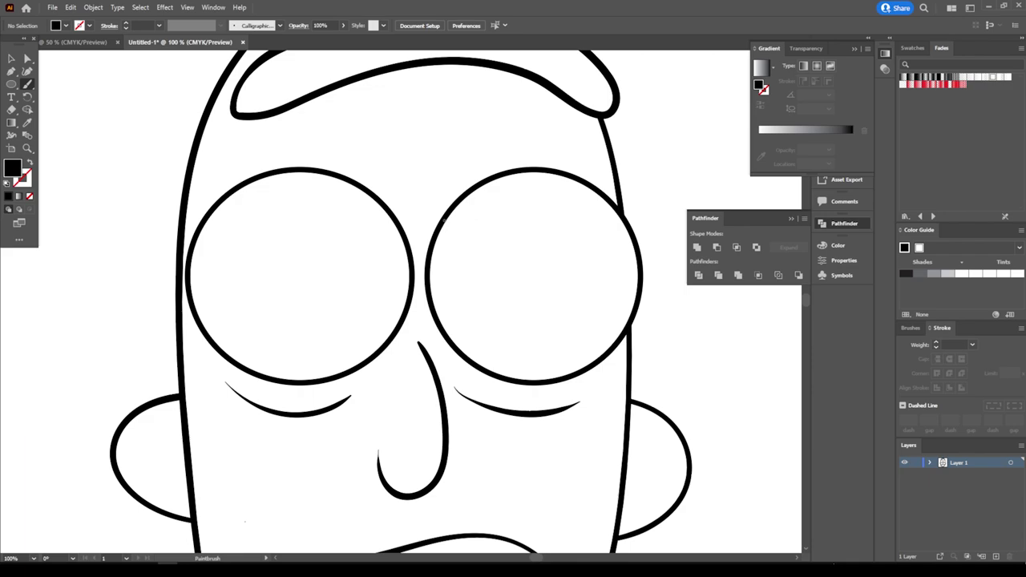
key("shift+x")
left_click(158, 25)
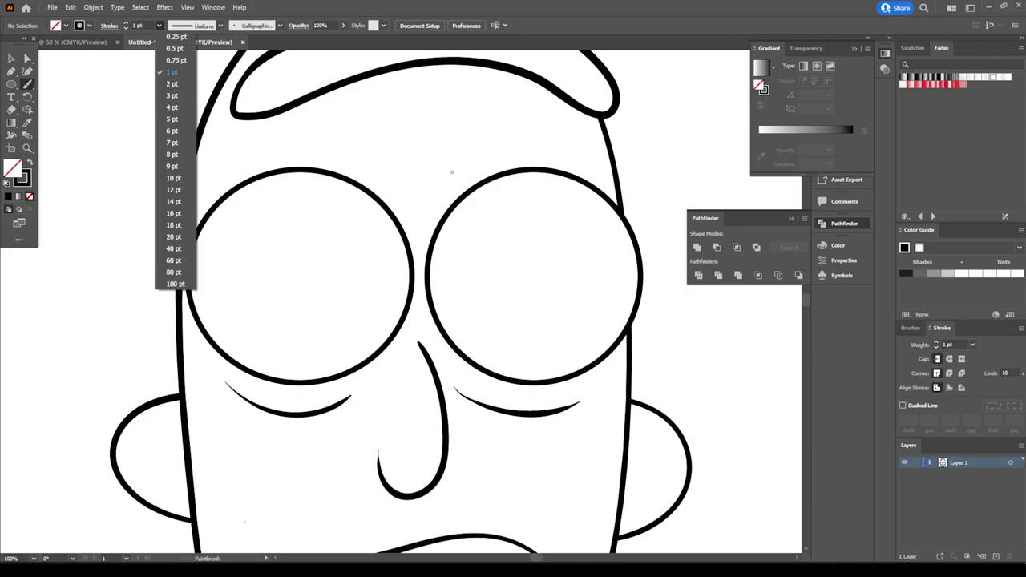
left_click(177, 106)
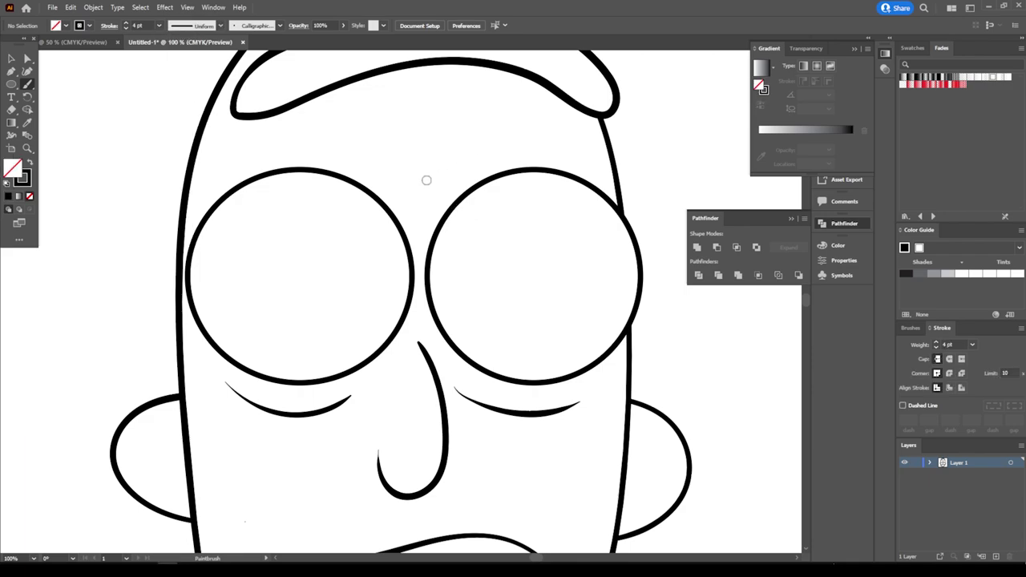
mouse_move(428, 181)
left_mouse_down()
mouse_move(463, 149)
mouse_move(523, 140)
left_mouse_up()
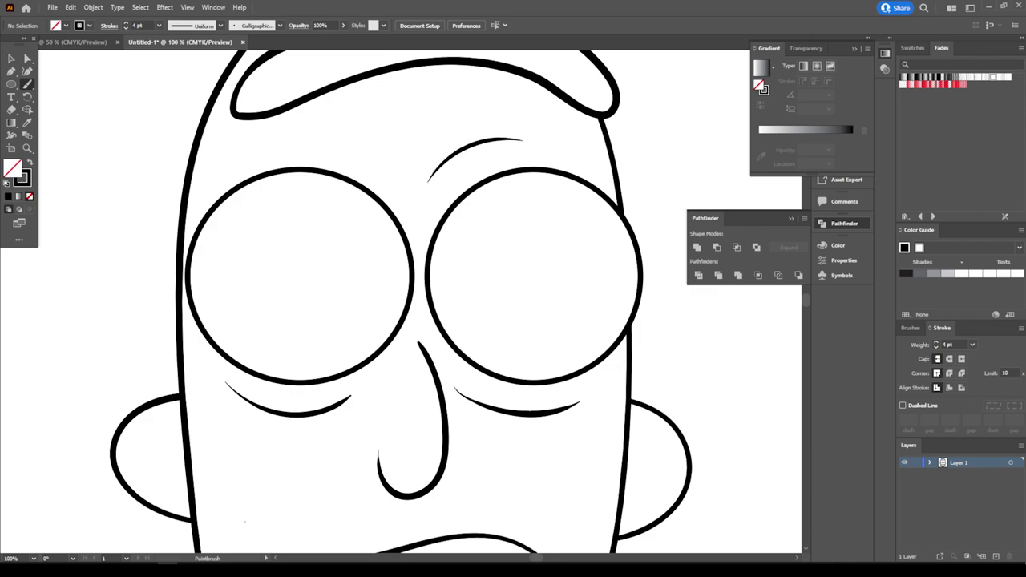
left_click_drag(399, 183, 334, 139)
Step: Refit the view, then zoom in on the nose and mouth
key("ctrl+0")
key("ctrl+1")
scroll(564, 343, "down", 5)
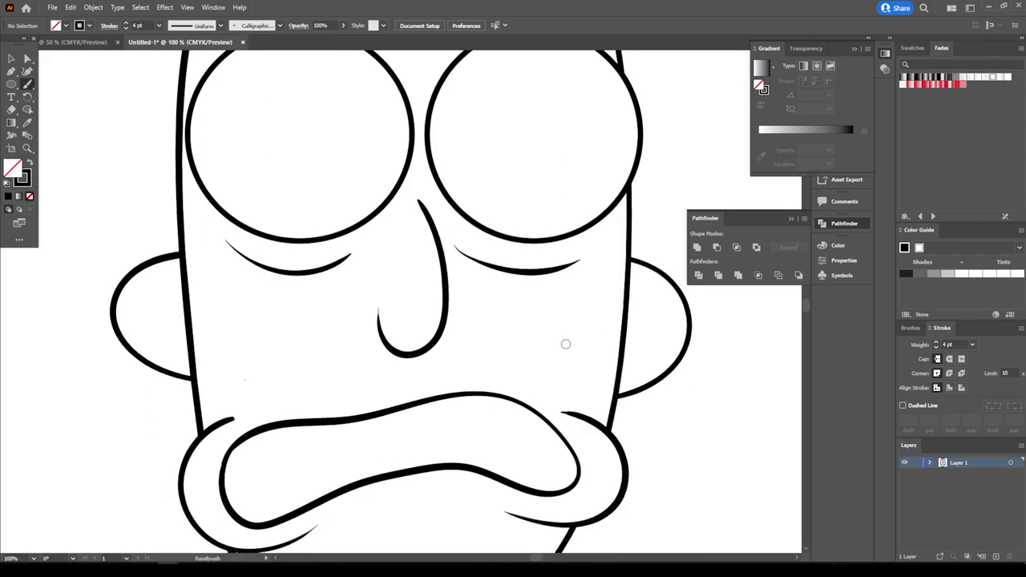
key("ctrl+plus")
scroll(564, 343, "down", 1)
scroll(565, 369, "down", 1)
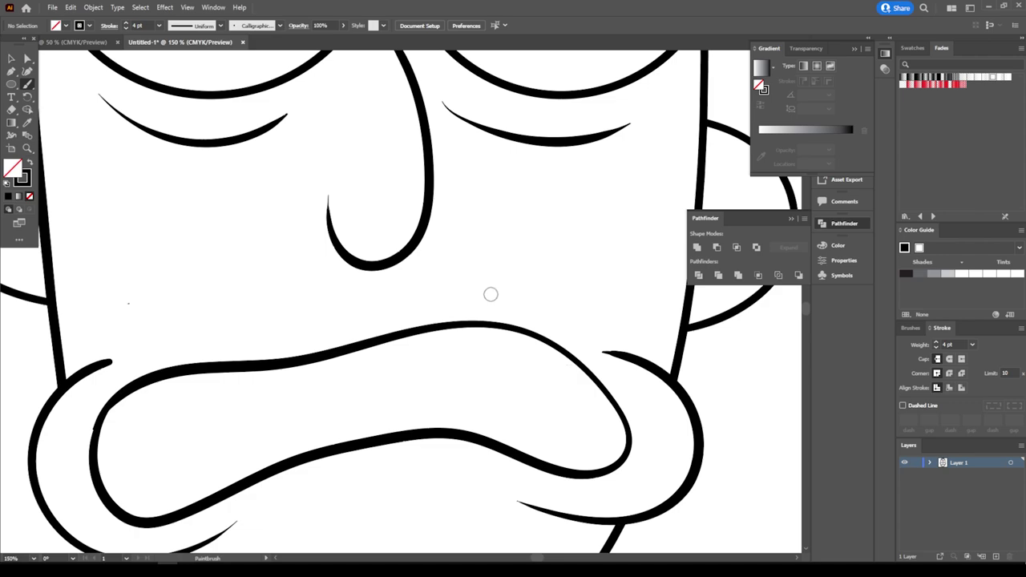
Step: Redraw the tooth as a small upright oval across the upper lip below the nose
mouse_move(490, 300)
left_mouse_down()
mouse_move(439, 329)
mouse_move(495, 310)
left_mouse_up()
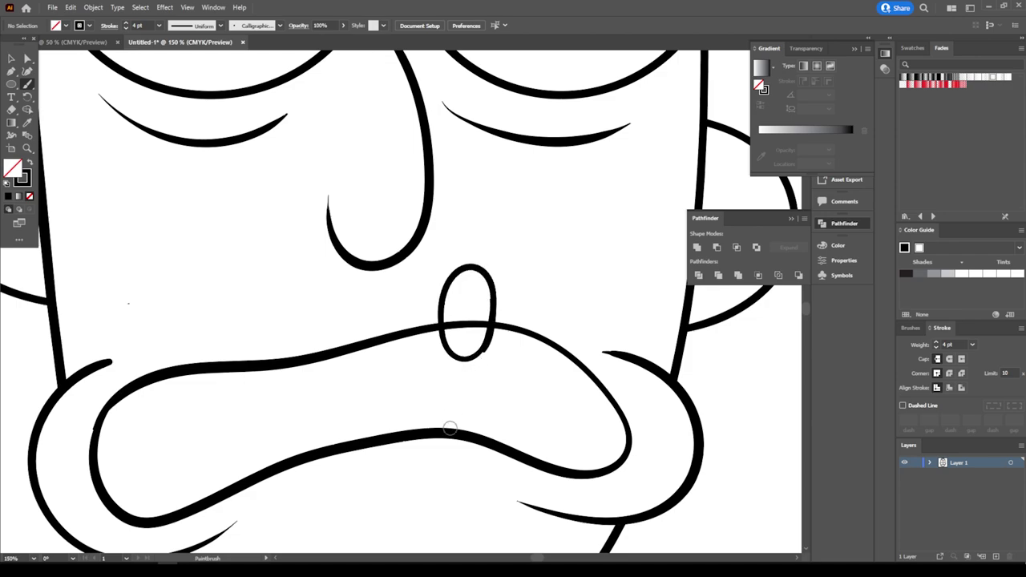
key("ctrl+z")
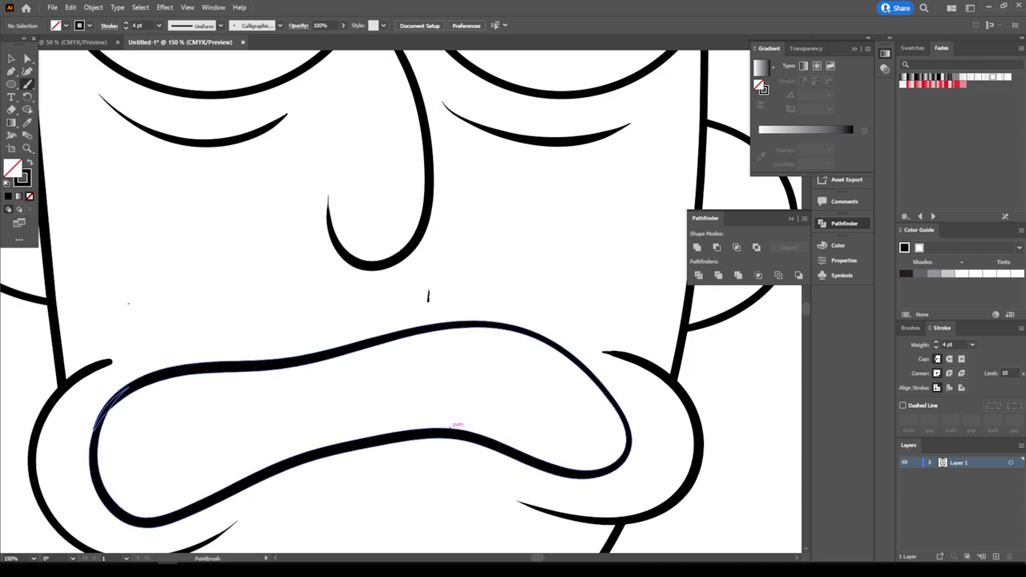
mouse_move(428, 291)
left_mouse_down()
mouse_move(434, 362)
mouse_move(446, 262)
mouse_move(425, 321)
left_mouse_up()
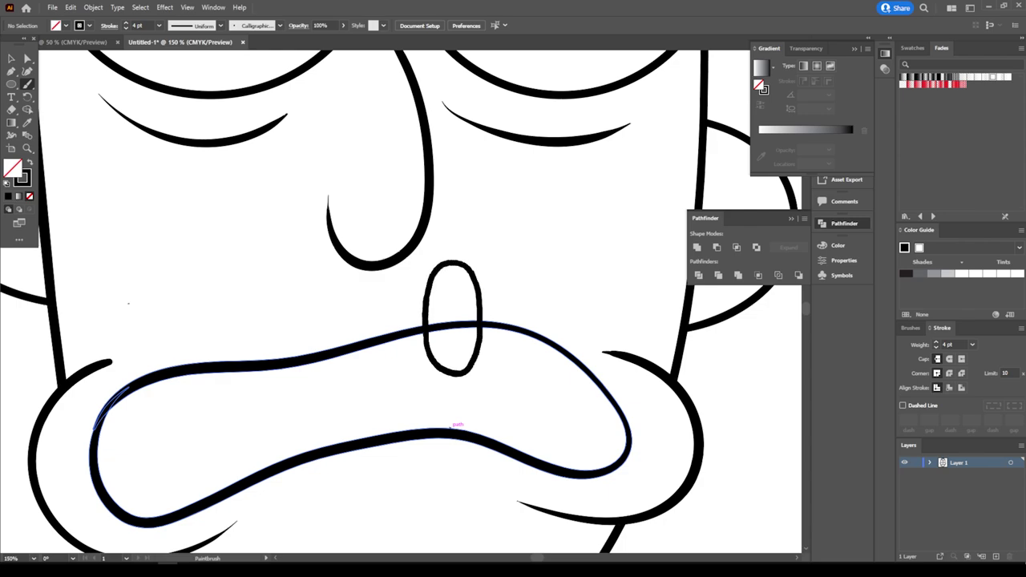
key("ctrl+minus")
scroll(412, 392, "left", 2)
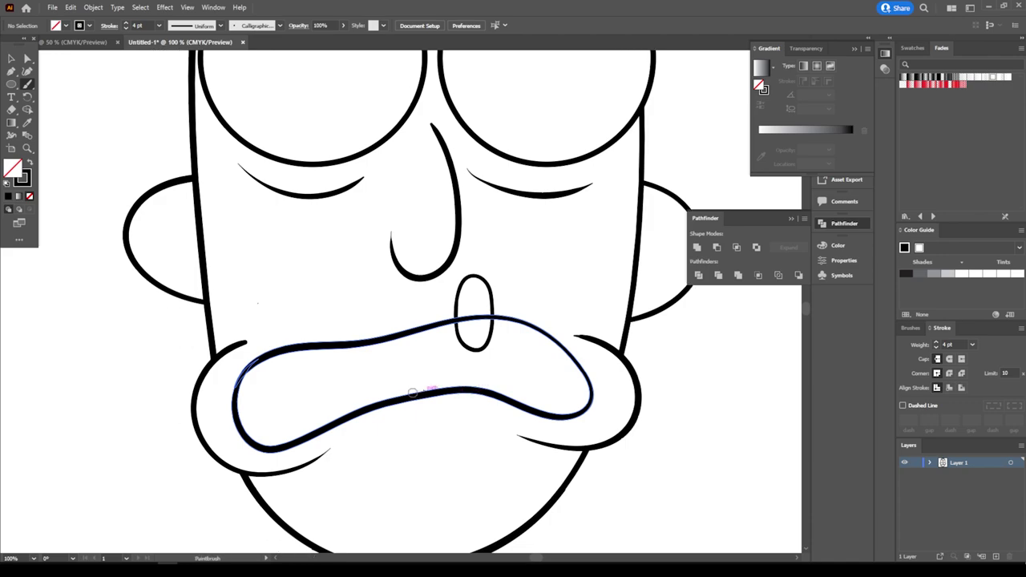
Step: Duplicate the oval tooth into a row of upper teeth along the lip
key("v")
left_click(26, 286)
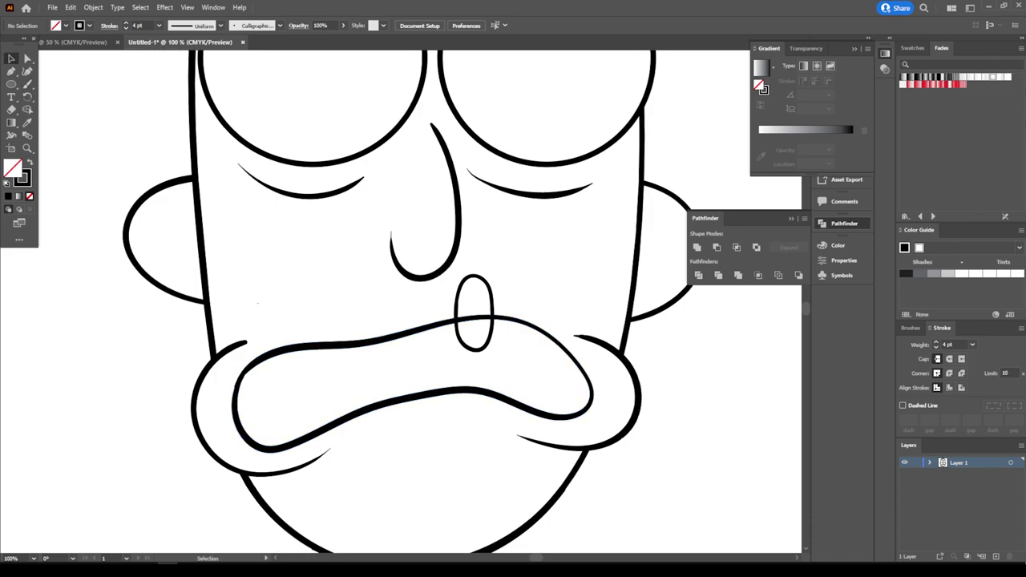
mouse_move(476, 348)
left_mouse_down()
mouse_move(469, 359)
mouse_move(425, 332)
left_mouse_up()
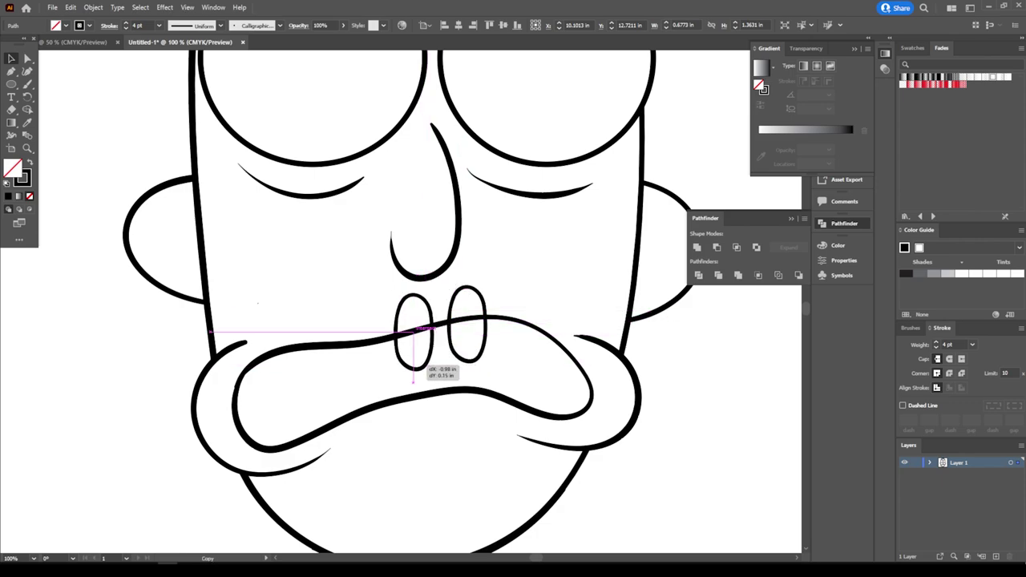
left_click_drag(424, 332, 430, 321)
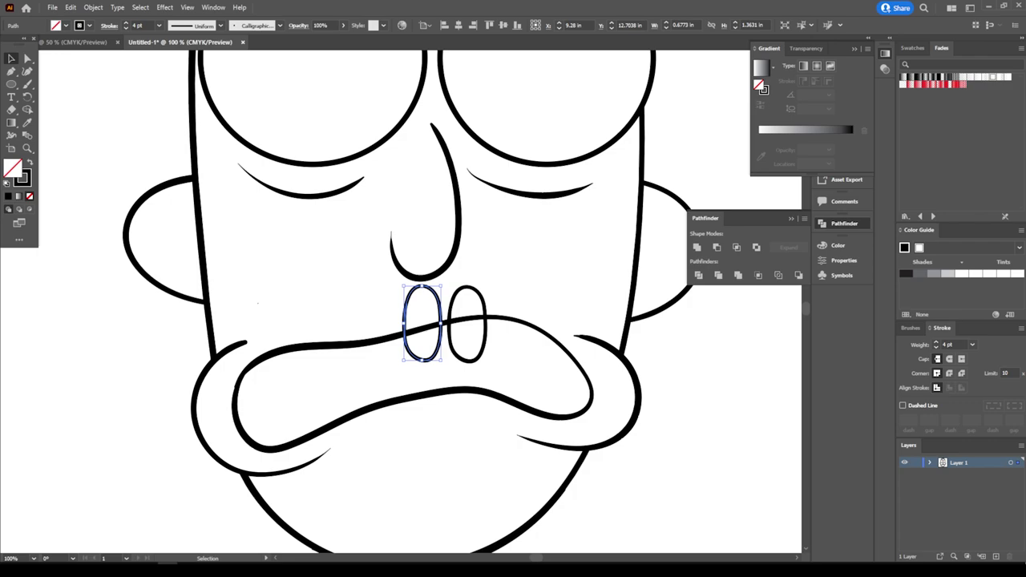
left_click_drag(477, 355, 473, 350)
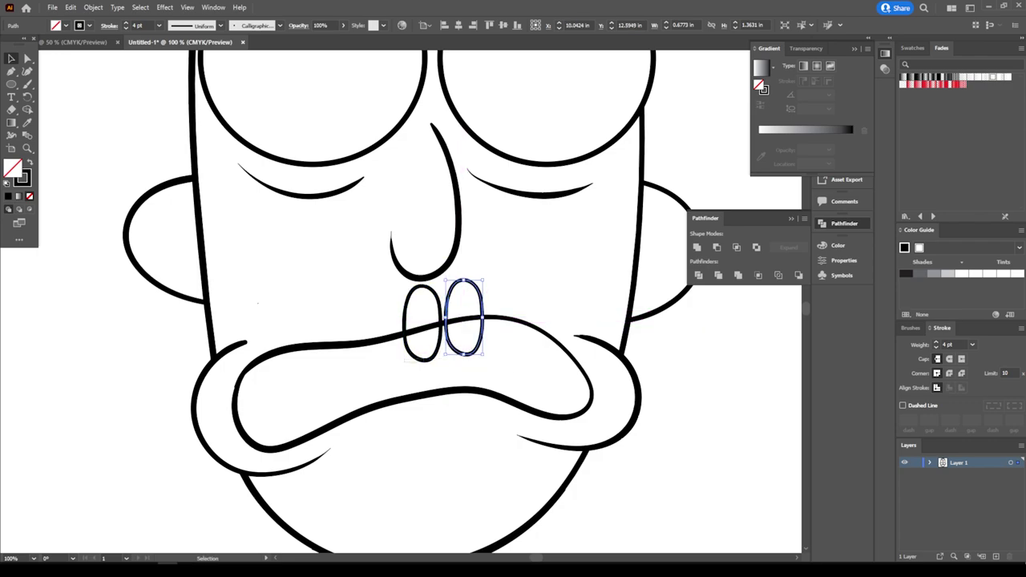
left_click(404, 329, "shift")
mouse_move(472, 350)
left_mouse_down()
mouse_move(298, 378)
mouse_move(353, 394)
left_mouse_up()
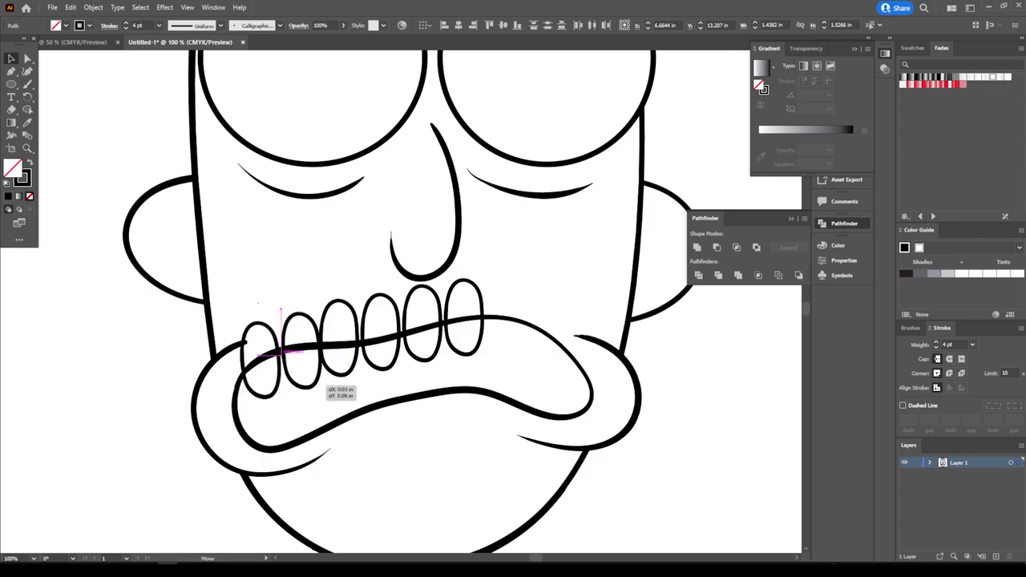
Step: Tilt and shift the copied teeth and rotate a copy into the lower row
left_click_drag(327, 391, 329, 396)
left_click(284, 387)
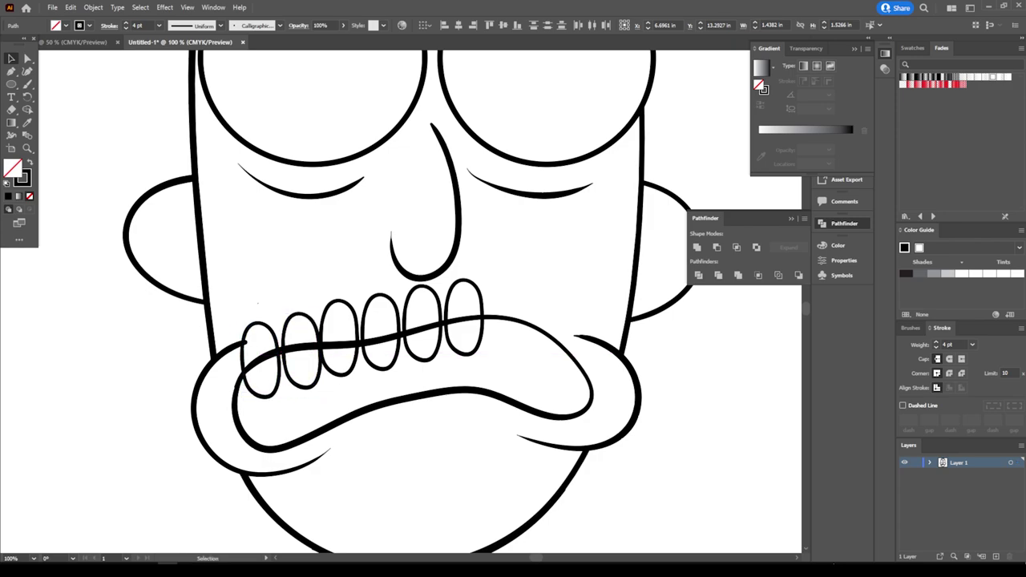
left_click_drag(294, 390, 301, 387)
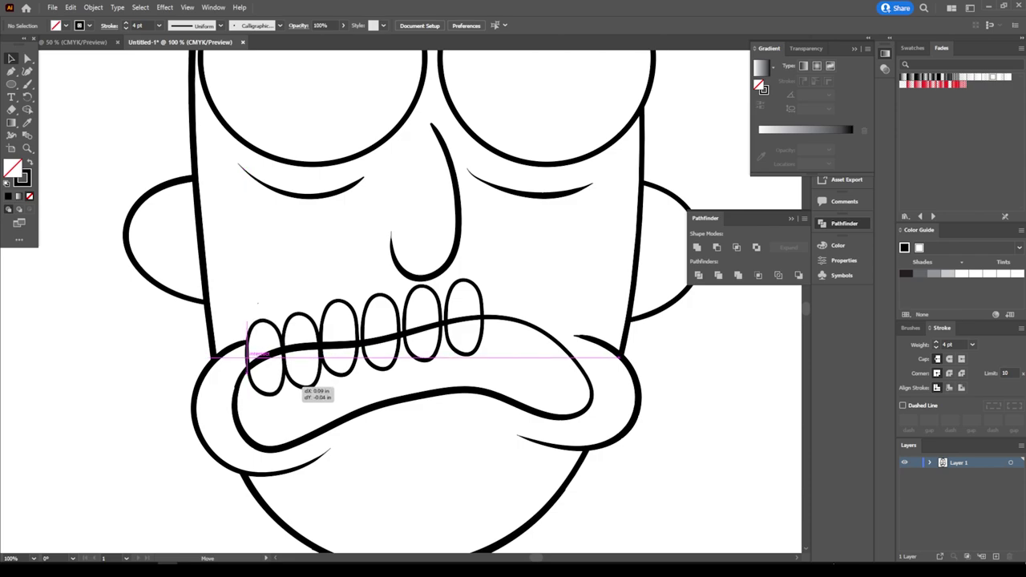
left_click_drag(301, 387, 517, 445)
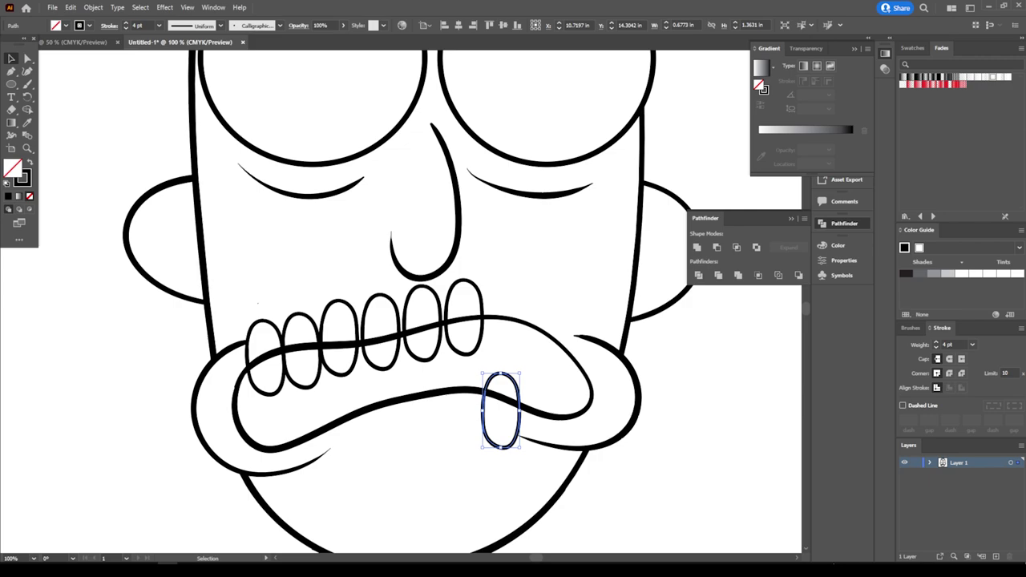
mouse_move(523, 370)
left_mouse_down()
mouse_move(530, 376)
mouse_move(513, 377)
mouse_move(537, 381)
mouse_move(505, 373)
mouse_move(422, 408)
mouse_move(382, 409)
mouse_move(426, 392)
mouse_move(406, 384)
left_mouse_up()
left_click_drag(255, 287, 545, 411)
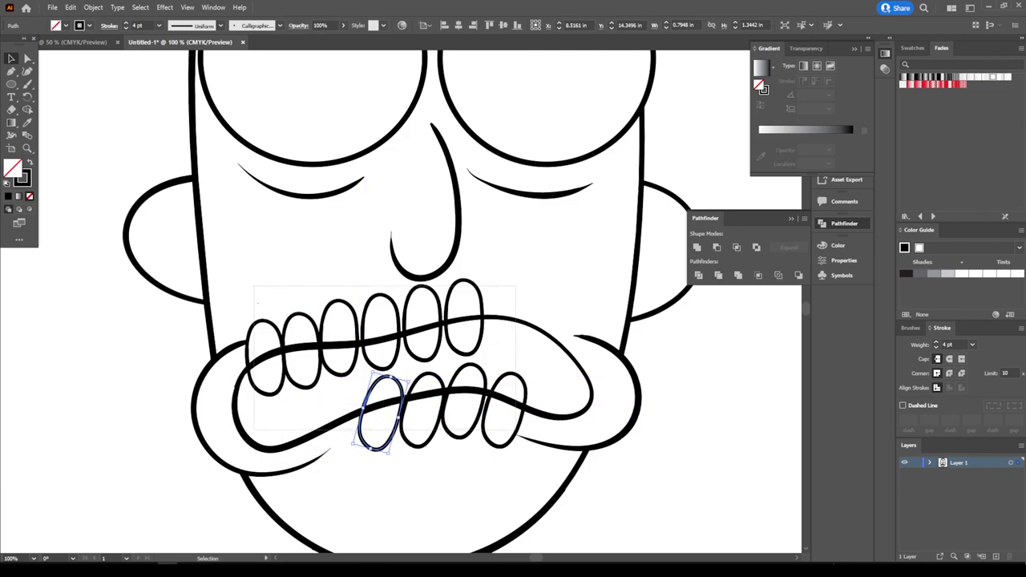
Step: Expand the face line art's brush strokes into outlines and isolate the face group
left_click(93, 7)
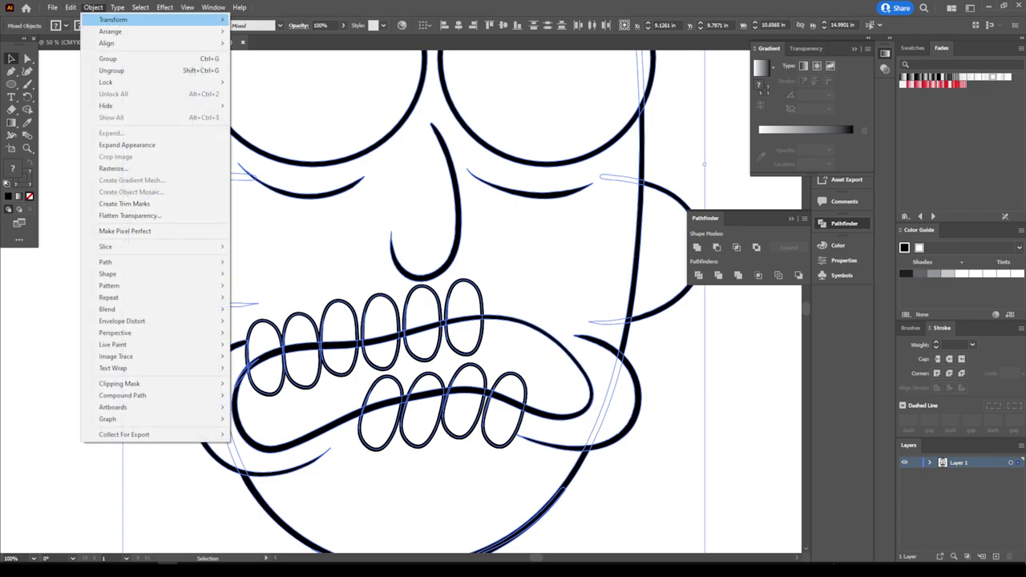
left_click(120, 144)
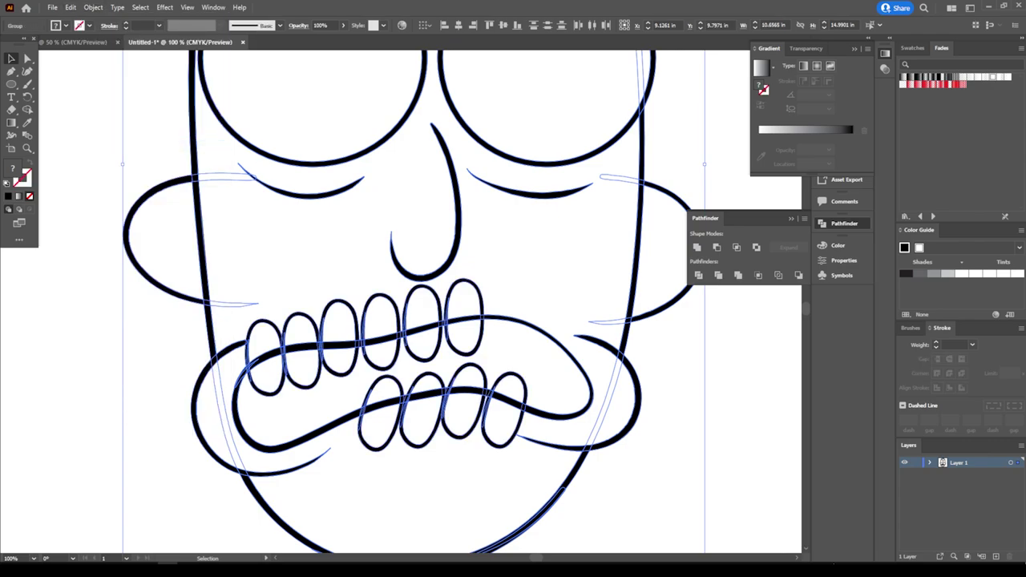
key("ctrl+shift+a")
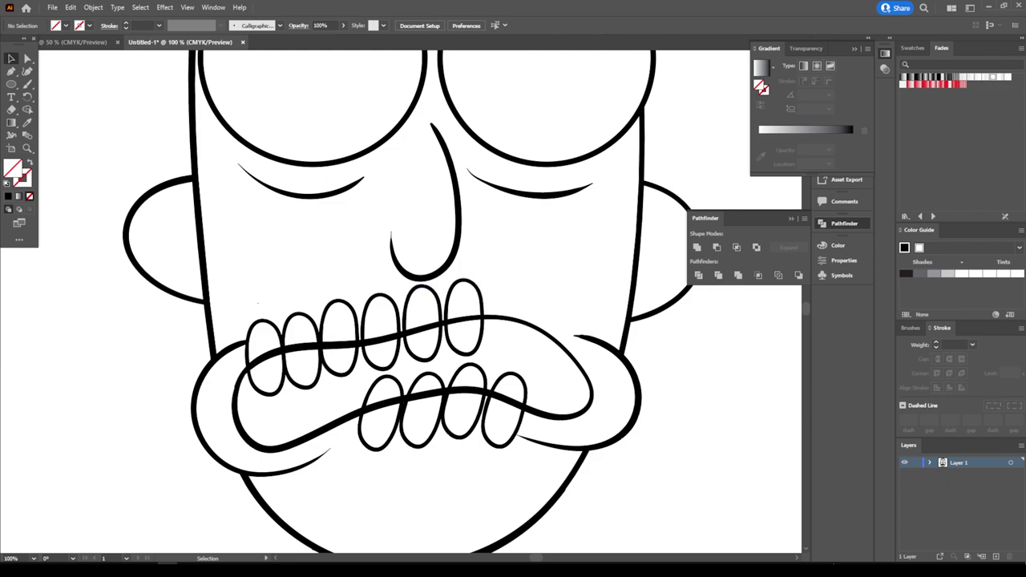
left_click_drag(350, 284, 429, 294)
right_click(429, 294)
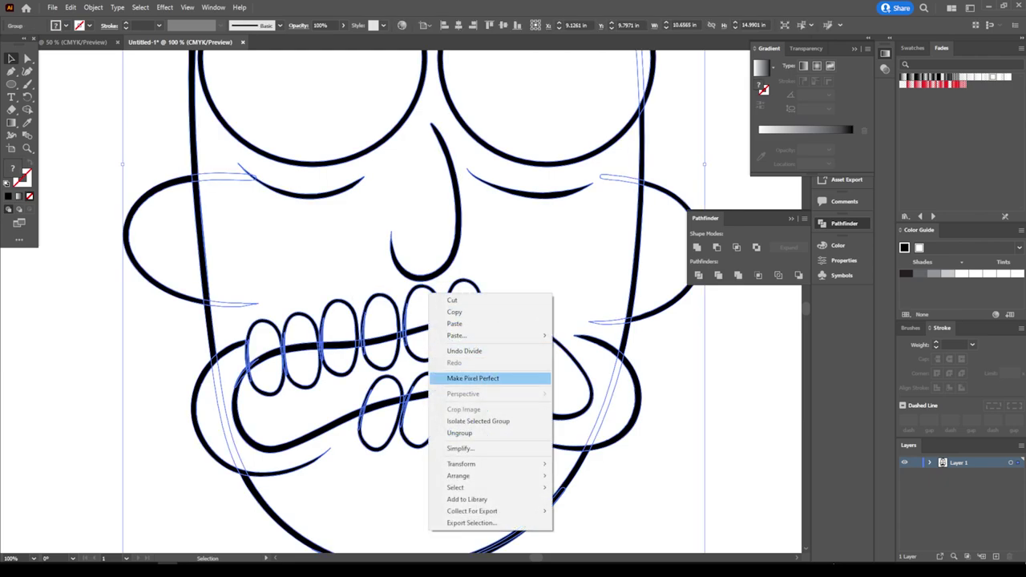
left_click(478, 421)
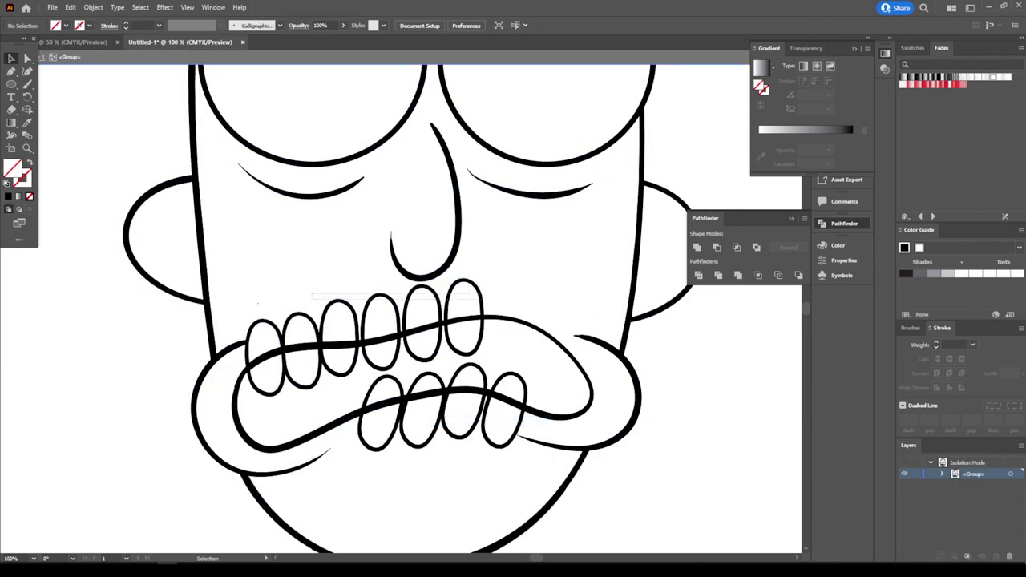
key("ctrl+a")
key("ctrl+shift+a")
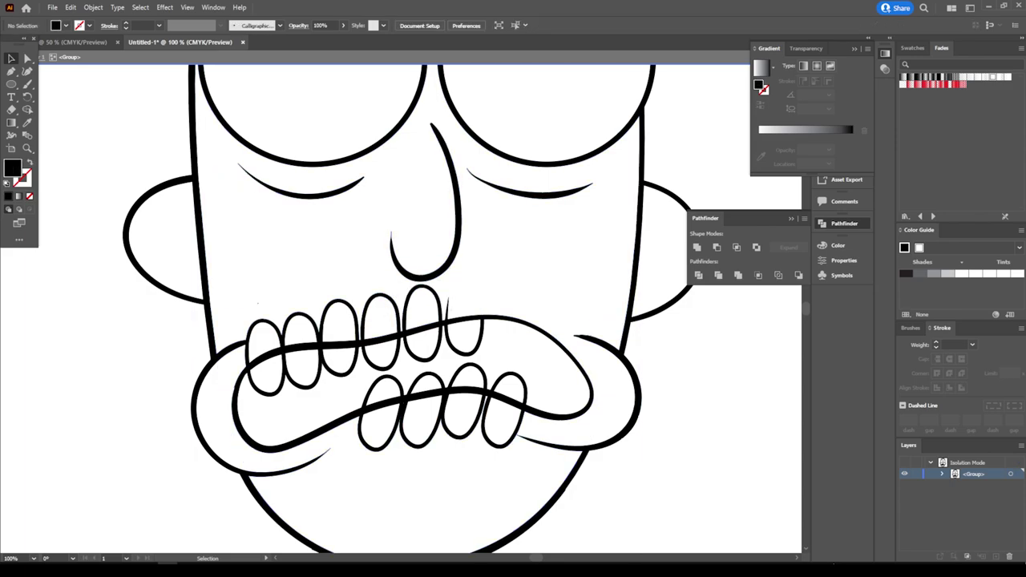
Step: Select and delete the upper teeth's top pieces poking above the lip line
left_click(639, 164)
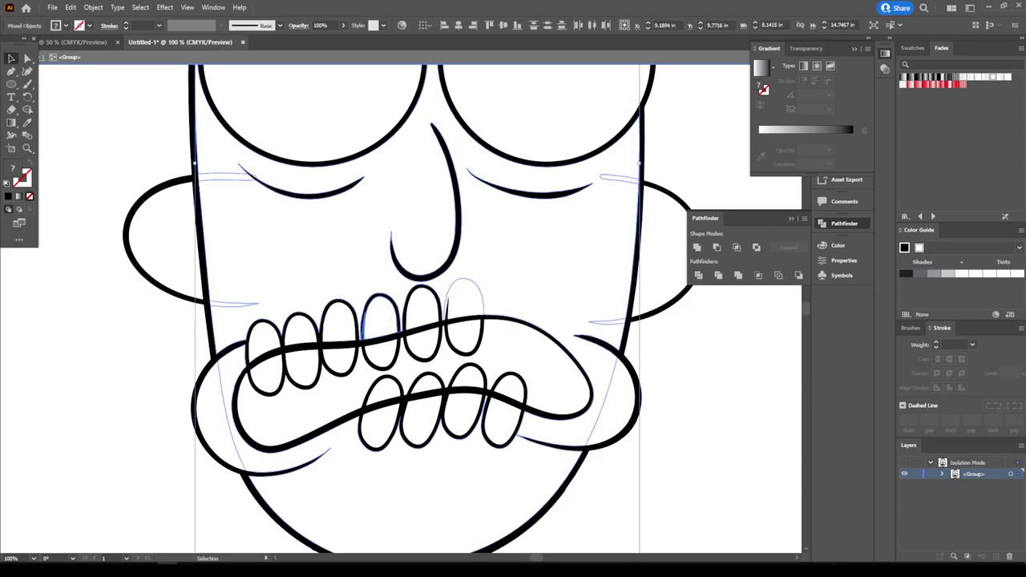
left_click(28, 58)
key("ctrl+shift+a")
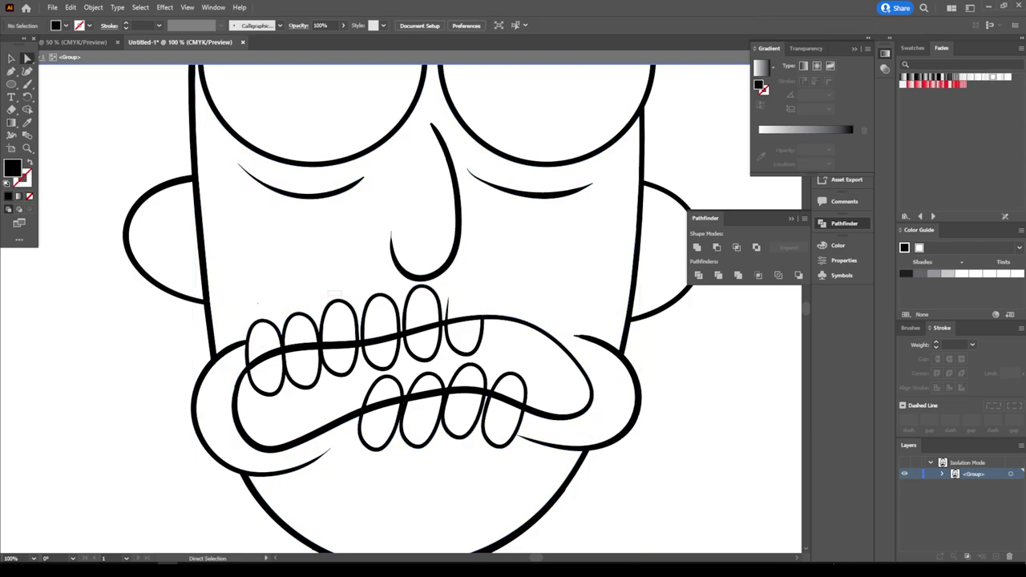
key("ctrl+z")
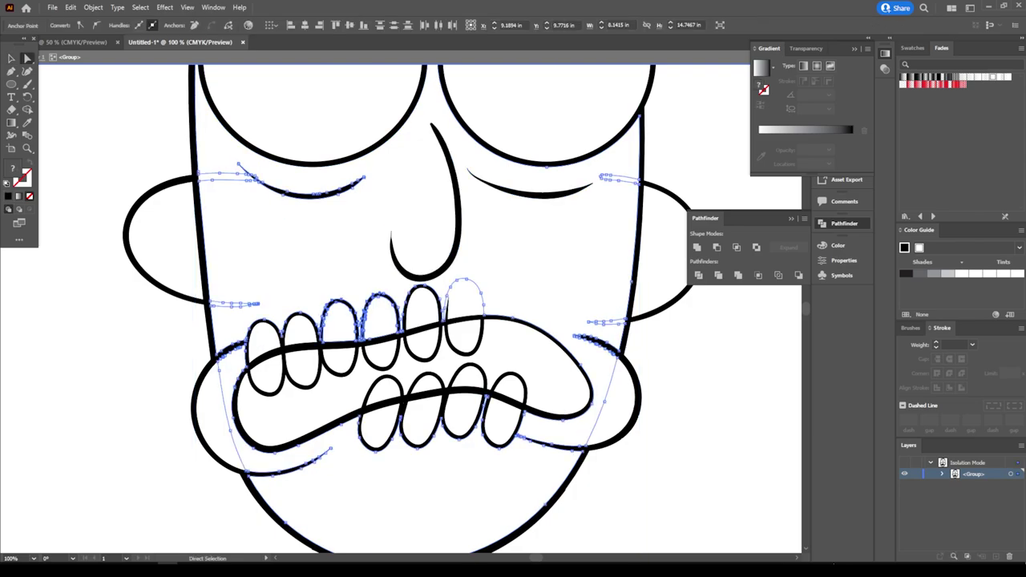
key("Delete")
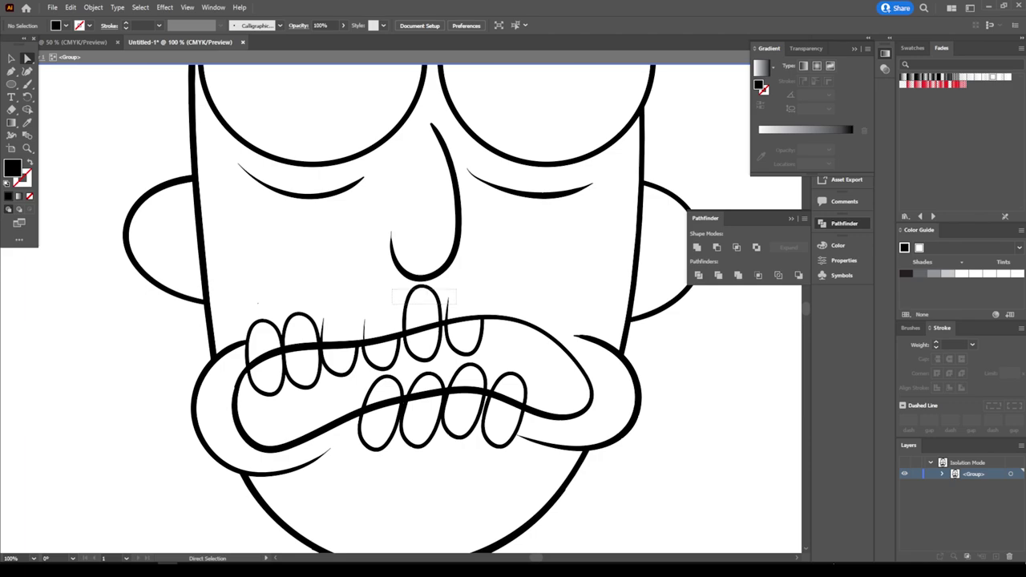
key("ctrl+shift+z")
left_click_drag(350, 299, 405, 323)
key("Delete")
Step: Delete the upper-left tooth tops and leftover stray segments, keeping the lip's left end
mouse_move(287, 311)
left_mouse_down()
mouse_move(330, 319)
mouse_move(294, 334)
left_mouse_up()
key("Delete")
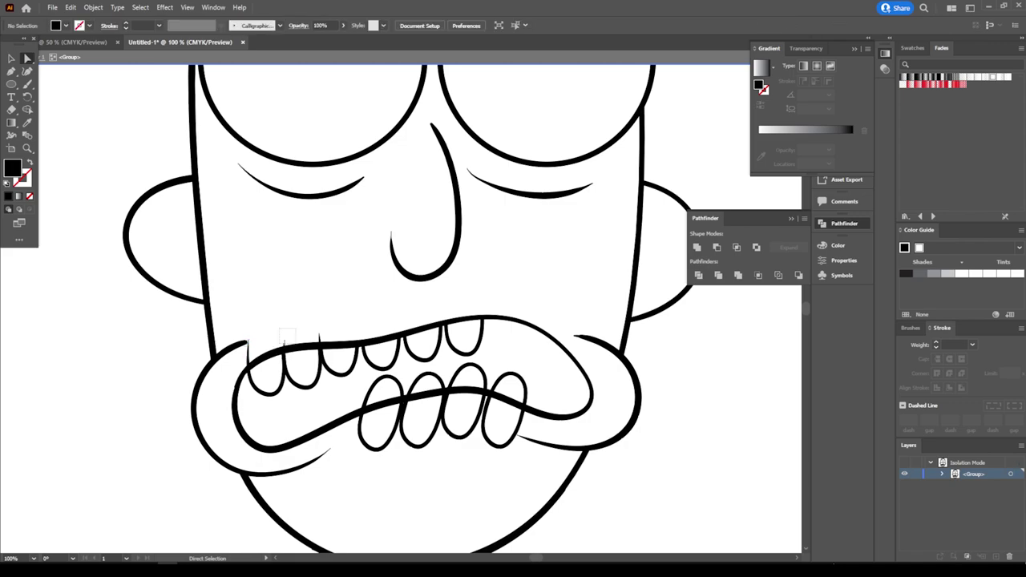
left_click(286, 344)
key("Delete")
left_click(246, 353)
left_click(255, 354)
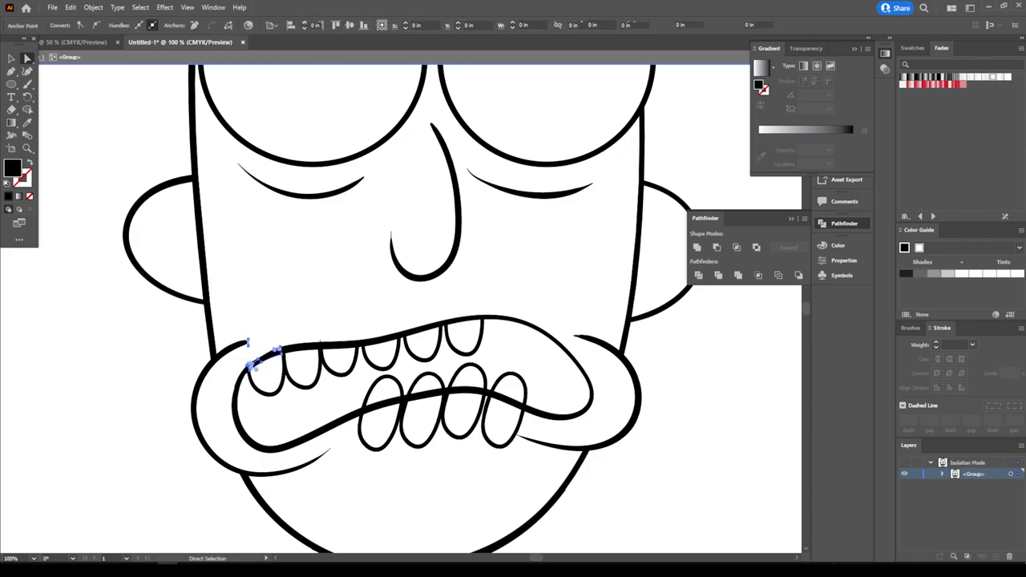
key("Delete")
key("ctrl+z")
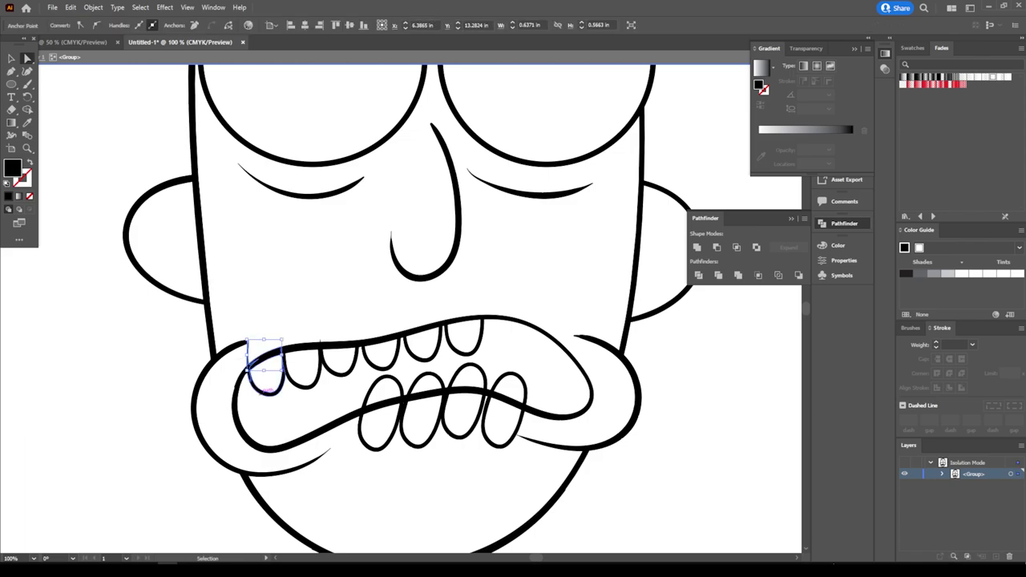
key("ctrl+shift+a")
Step: Erase the lower teeth parts that hang below the lower lip line
scroll(376, 351, "up", 1)
scroll(377, 351, "up", 2)
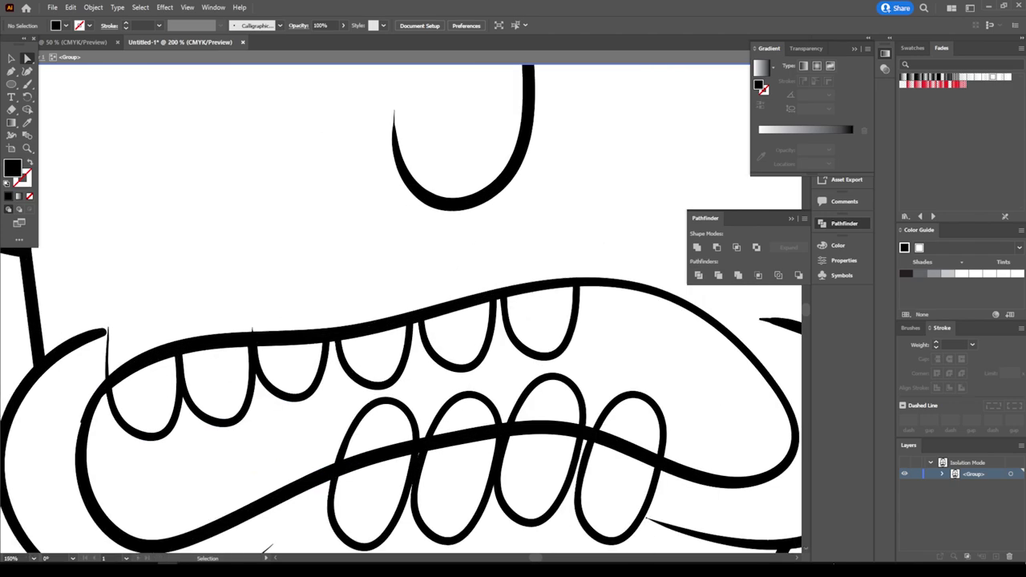
scroll(377, 351, "up", 1)
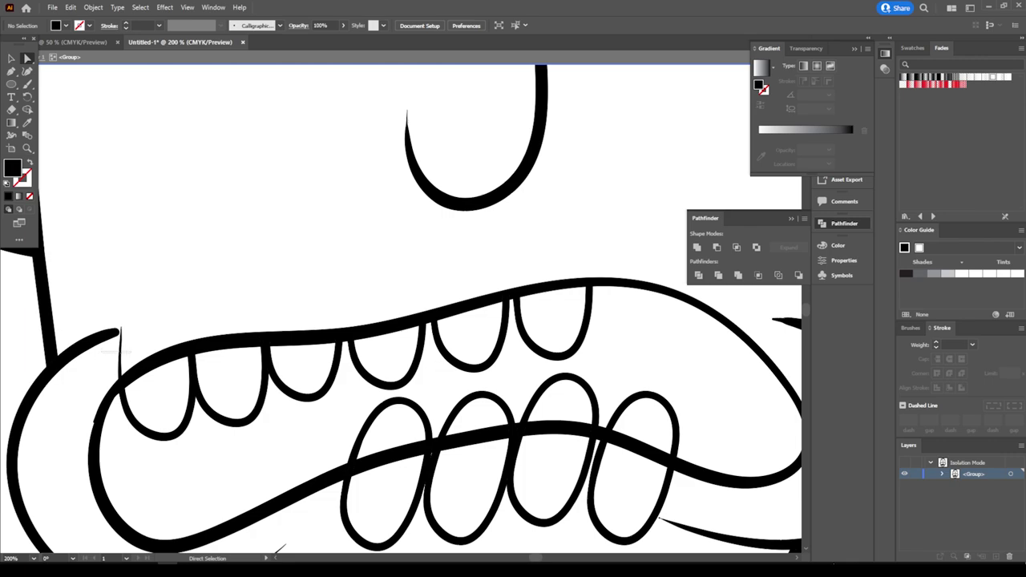
left_click(119, 333)
key("ctrl+shift+a")
scroll(119, 333, "down", 3)
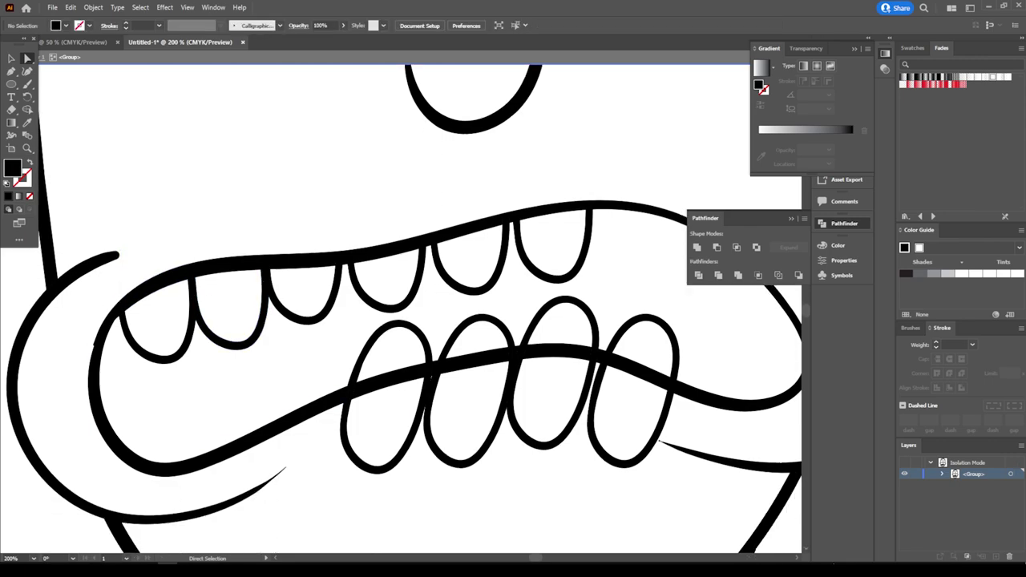
left_click_drag(377, 416, 641, 492)
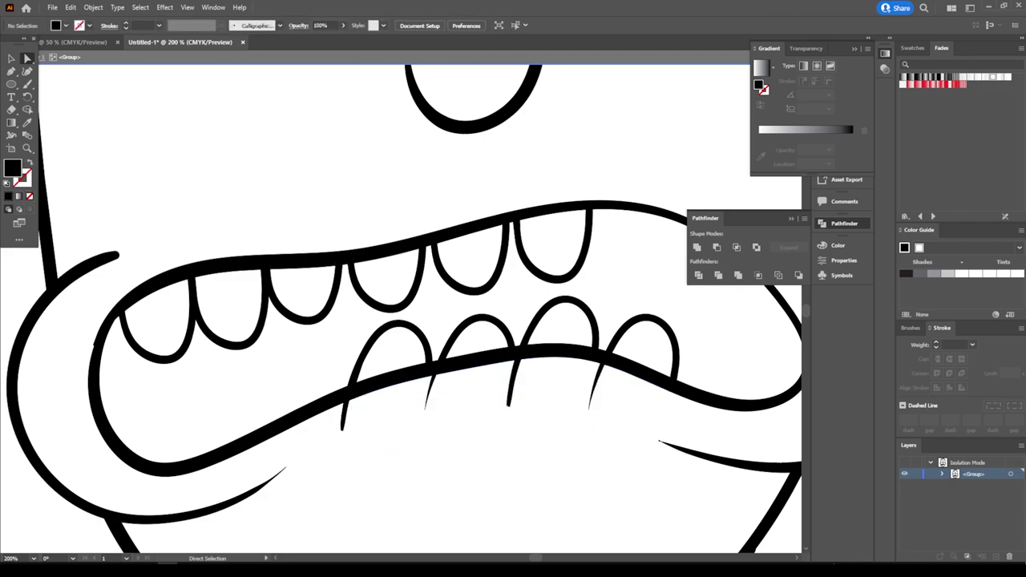
left_click_drag(488, 433, 604, 375)
Step: Delete the three leftover tooth fragments below the lower lip
left_click(433, 402)
key("Delete")
left_click_drag(349, 438, 355, 425)
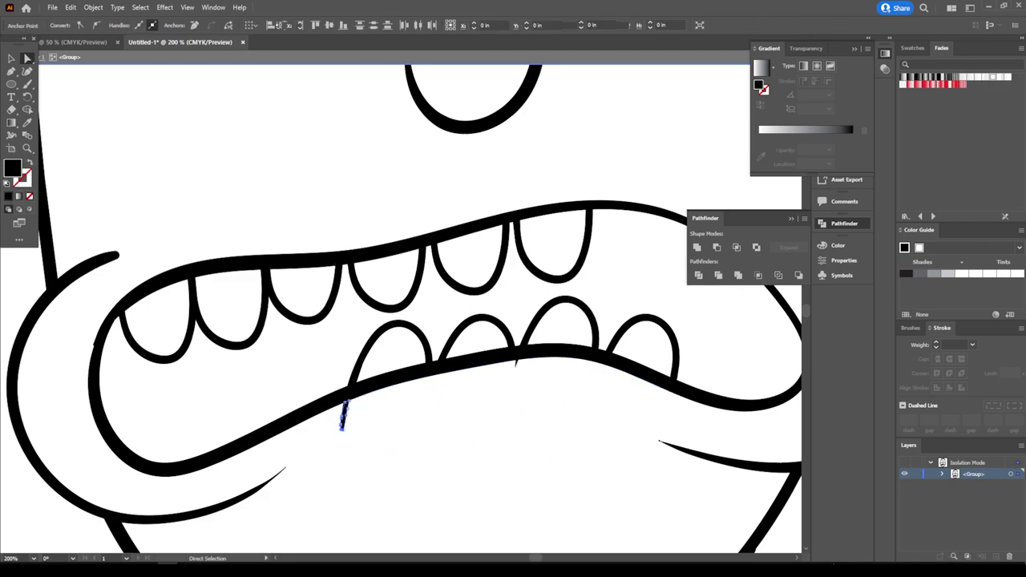
key("Delete")
left_click(515, 365)
key("Delete")
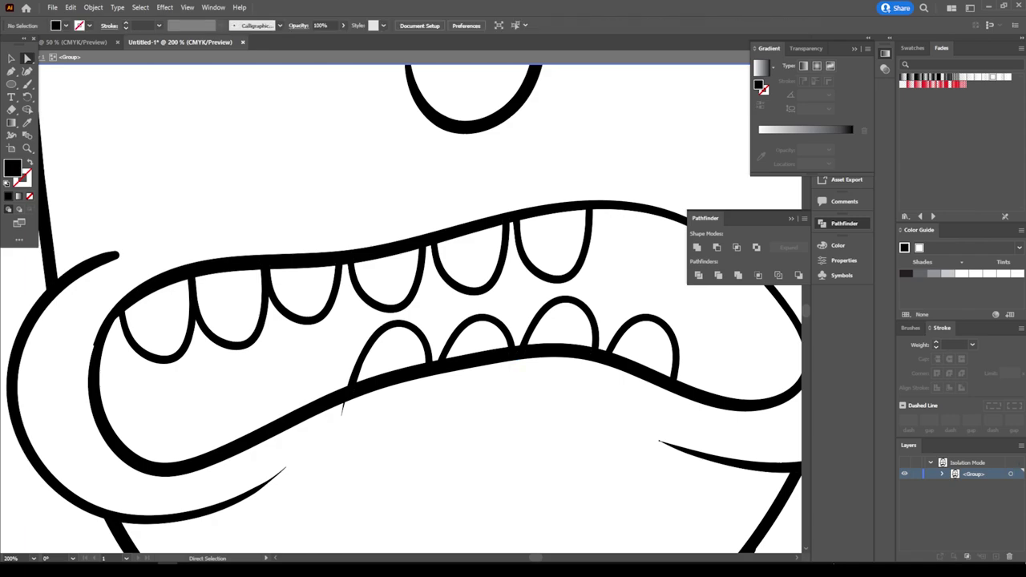
Step: Reframe the view on the mouth and ready the Paintbrush with a black stroke
key("v")
key("ctrl+0")
key("ctrl+equal")
key("ctrl+equal")
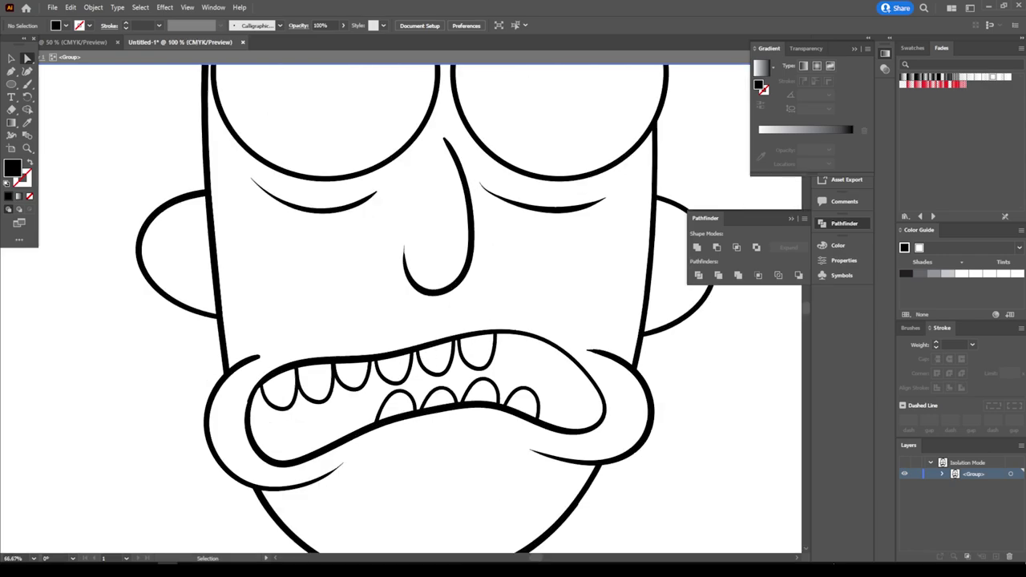
key("ctrl+equal")
left_click(27, 83)
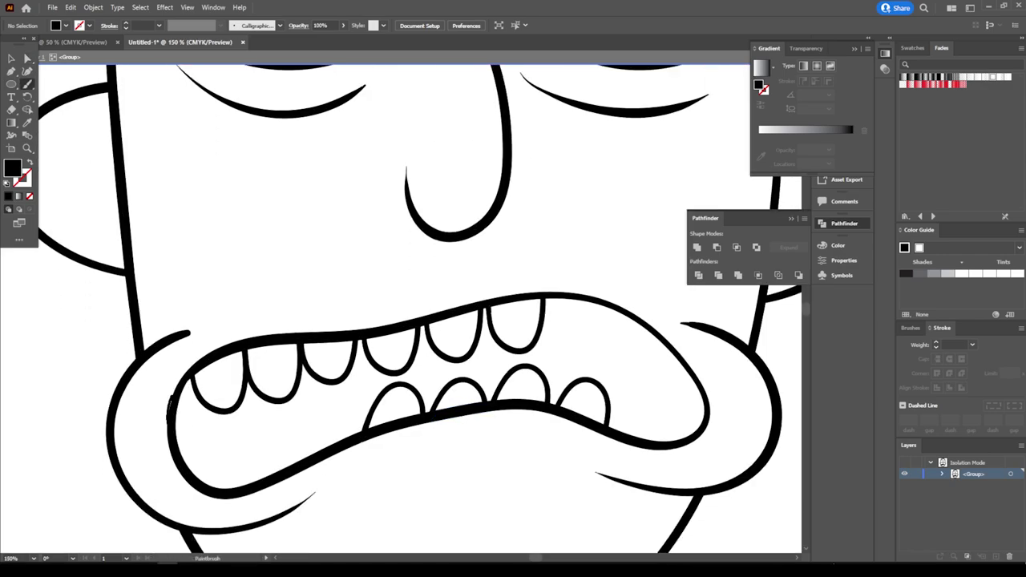
key("shift+x")
Step: Set the brush stroke weight to 5 pt and zoom in on the eyes
left_click(159, 24)
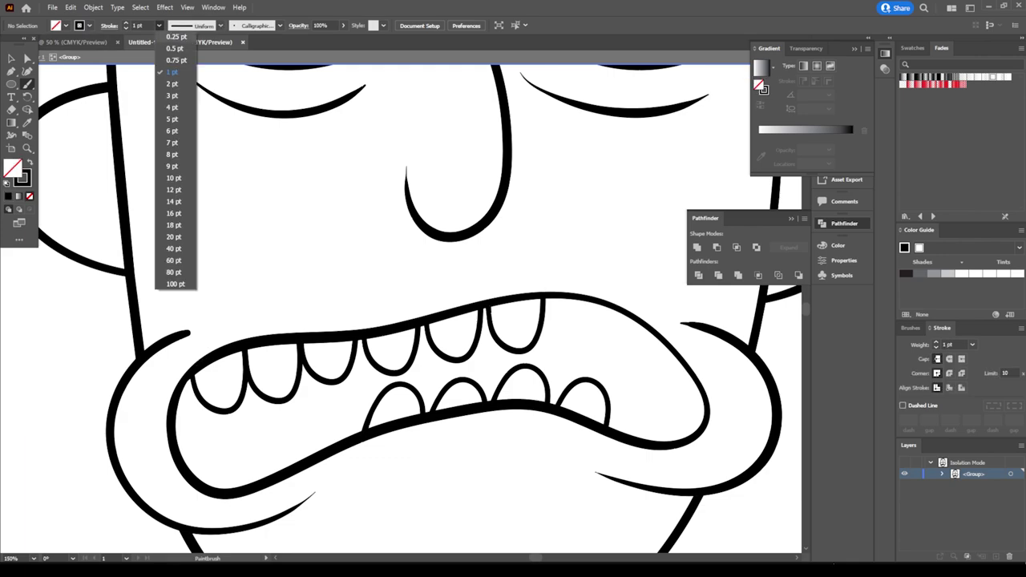
left_click(172, 119)
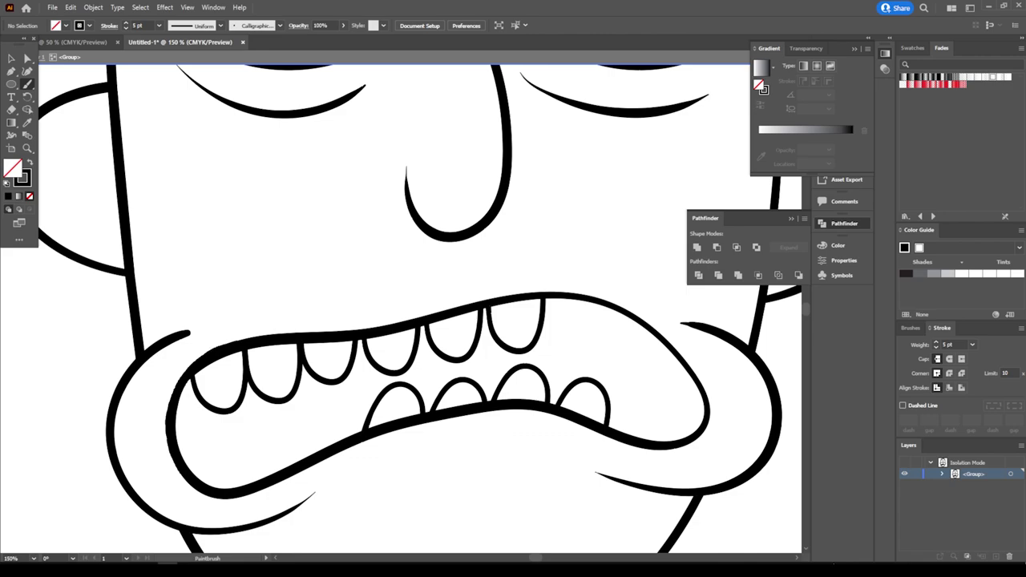
key("ctrl+minus")
key("ctrl+minus")
key("ctrl+minus")
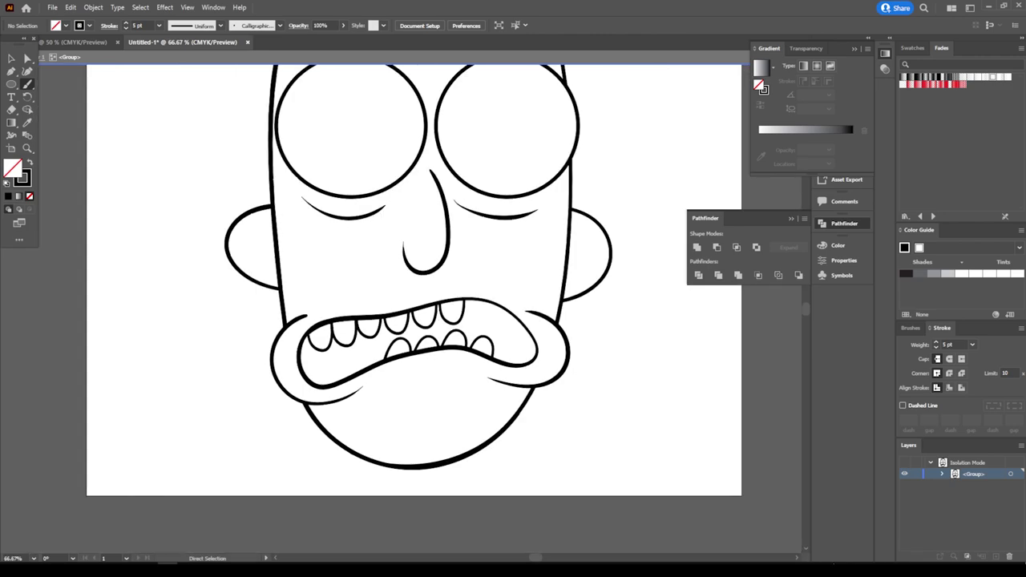
scroll(600, 419, "up", 2)
key("ctrl+plus")
key("ctrl+plus")
key("ctrl+plus")
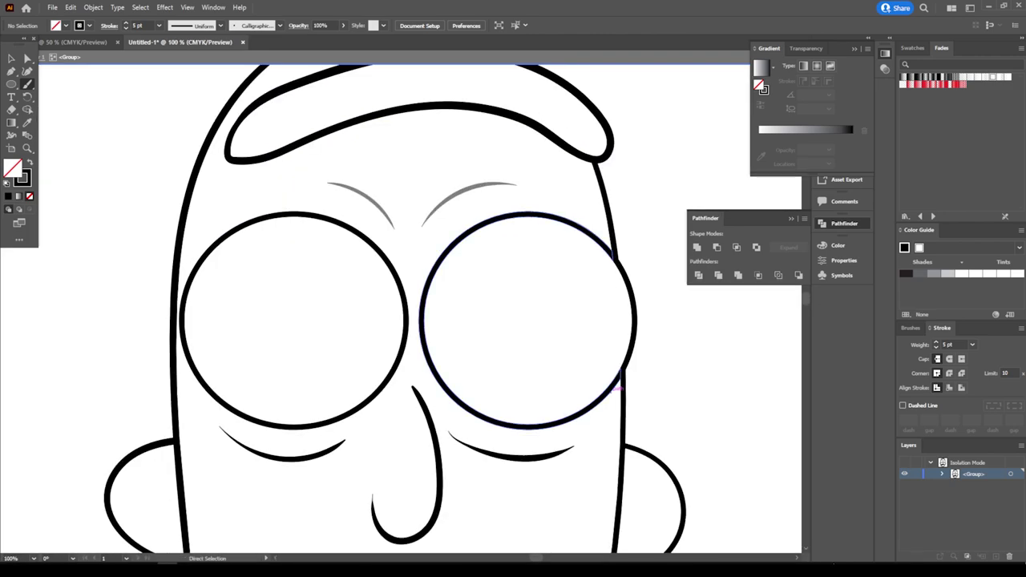
scroll(590, 341, "down", 2)
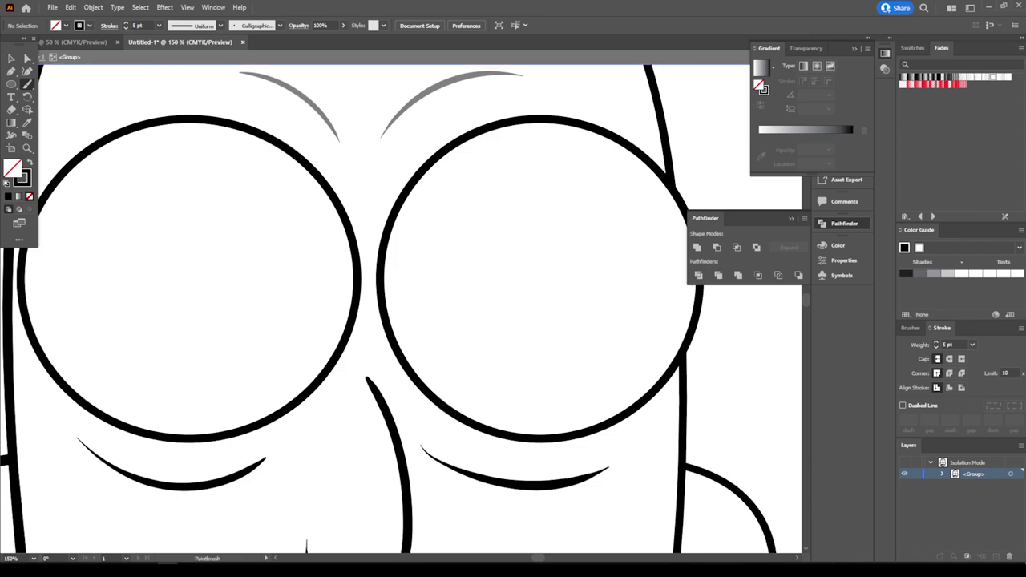
Step: Draw a black circular pupil in the right eye and copy it into the left eye
key("l")
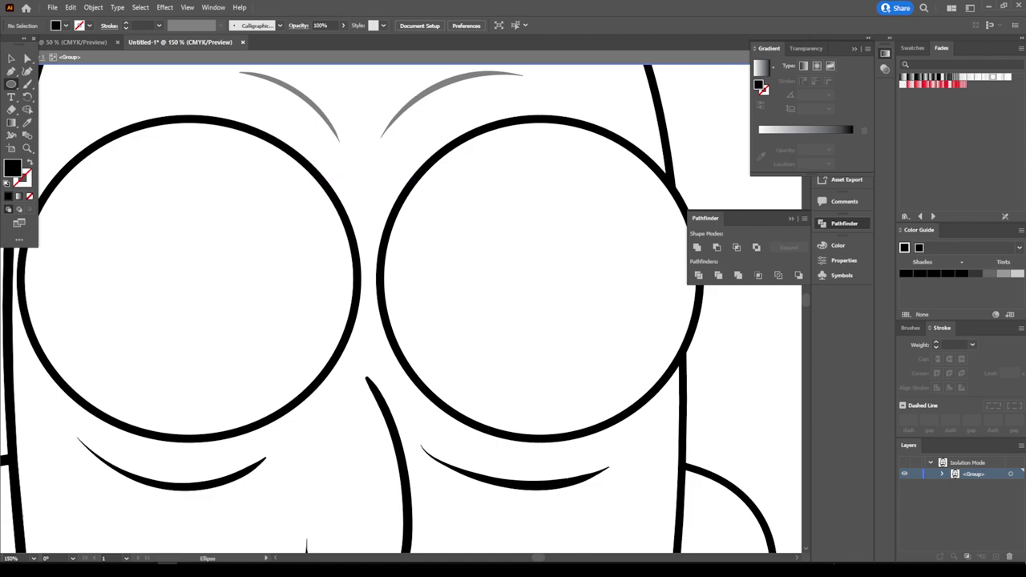
left_click_drag(482, 284, 539, 229)
key("v")
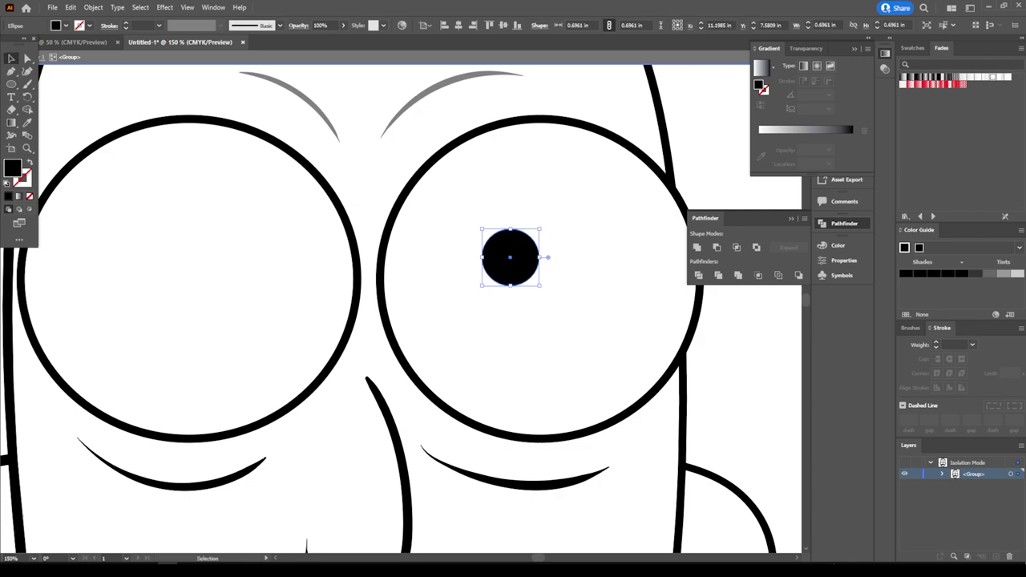
left_click_drag(483, 257, 241, 262)
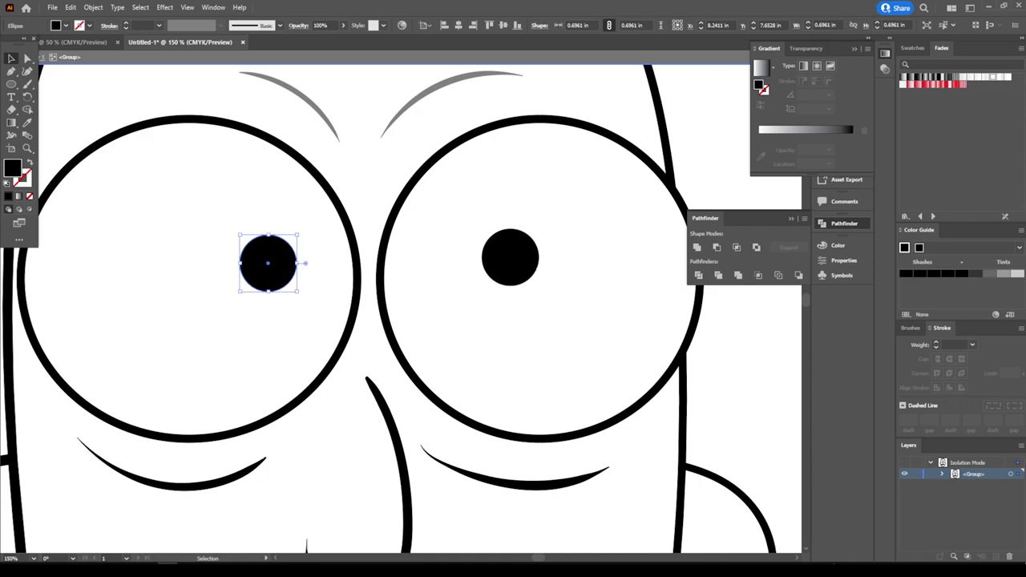
scroll(521, 392, "down", 5)
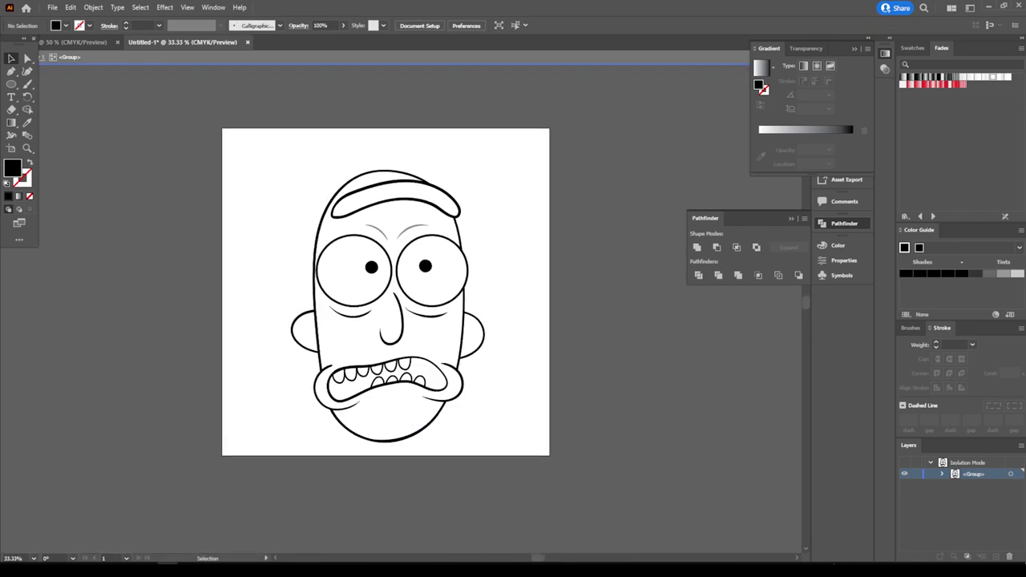
Step: Set up the Paintbrush with a black 5 pt stroke, undoing a stray lip stroke
key("ctrl+0")
scroll(525, 384, "up", 2)
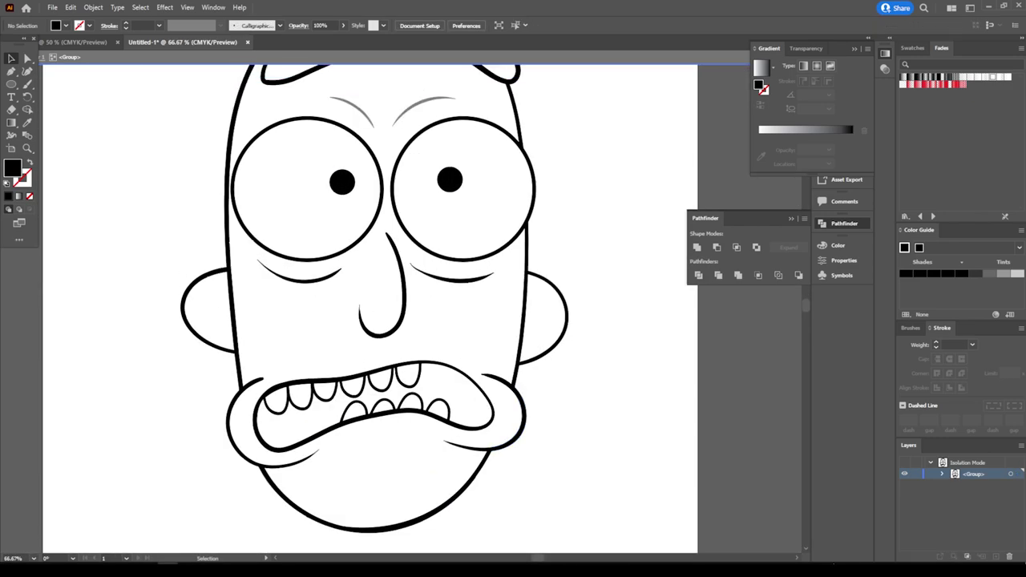
scroll(393, 393, "down", 3)
scroll(393, 392, "up", 2, "alt")
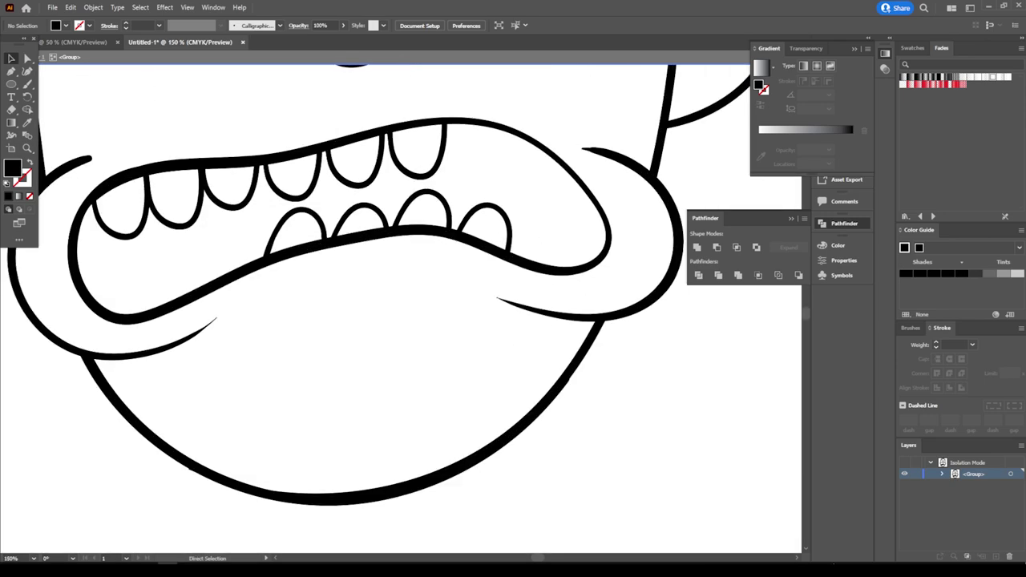
key("b")
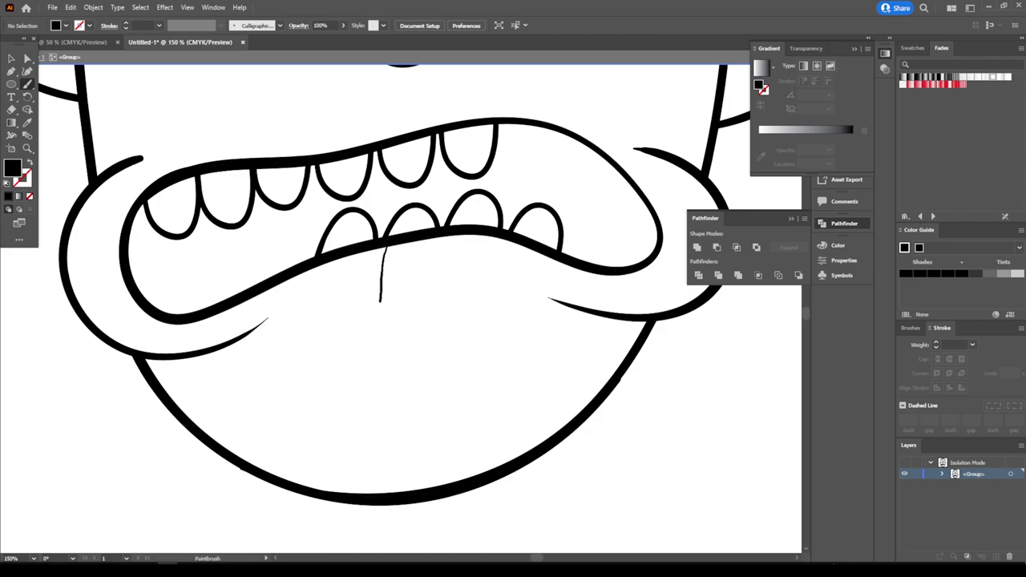
key("shift+x")
key("ctrl+z")
key("shift+x")
left_click(159, 25)
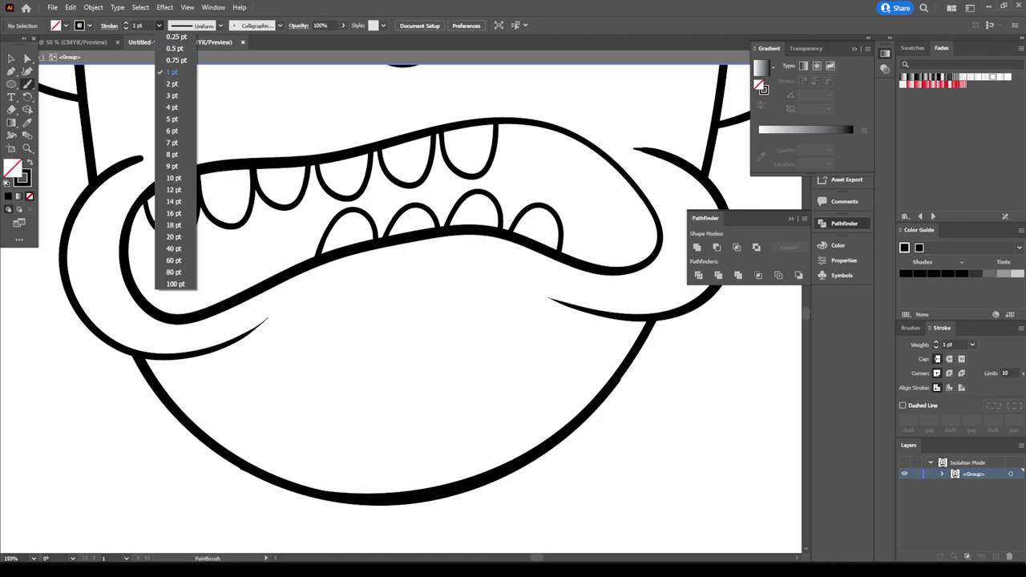
left_click(173, 118)
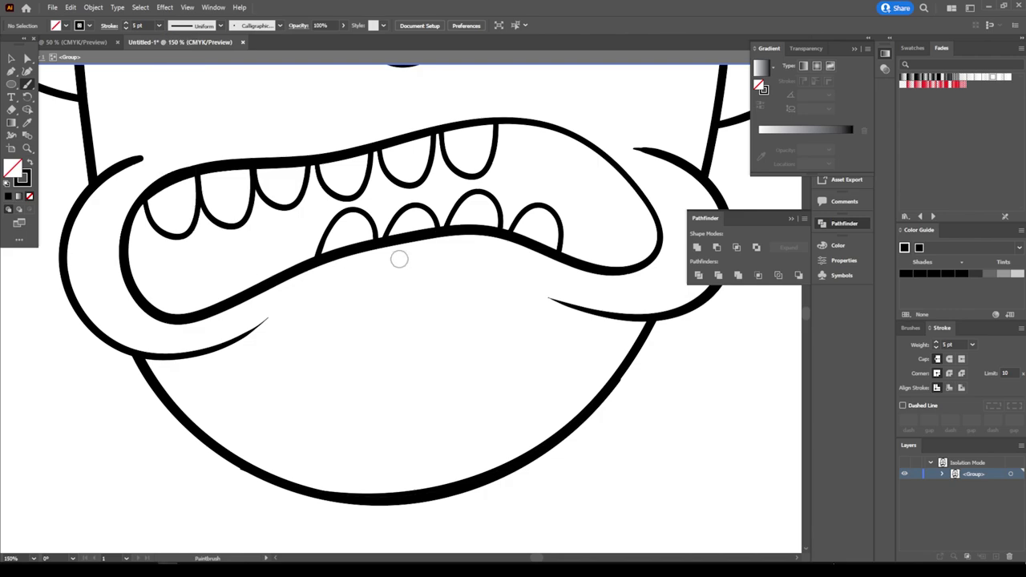
Step: Paint a line down from the lower lip and the outline of the dripping drool
left_click_drag(383, 249, 385, 343)
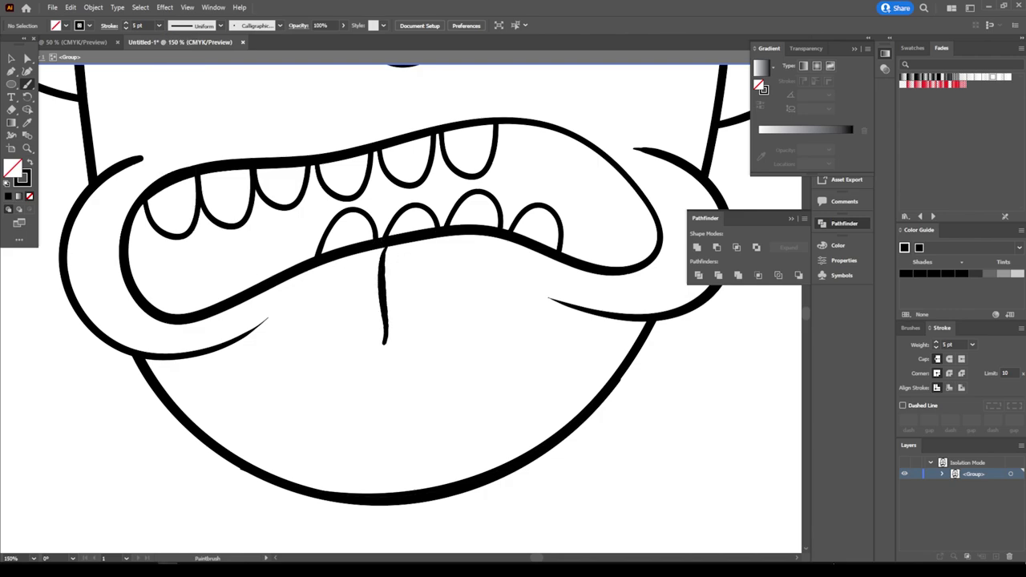
mouse_move(349, 302)
left_mouse_down()
mouse_move(309, 445)
mouse_move(311, 321)
mouse_move(280, 323)
left_mouse_up()
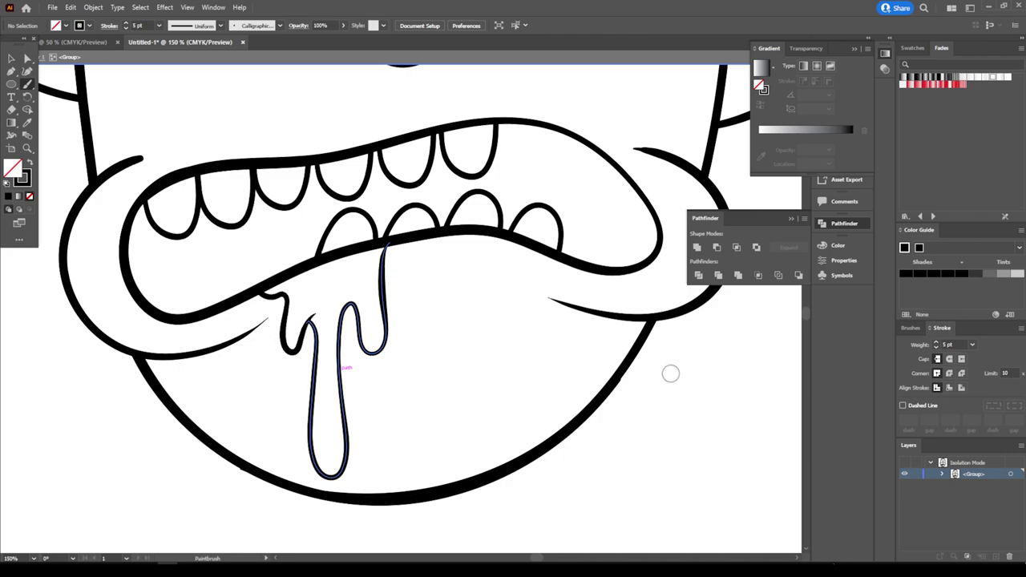
left_click(711, 403, "ctrl")
key("ctrl+minus")
key("ctrl+minus")
key("ctrl+minus")
key("ctrl+minus")
key("ctrl+plus")
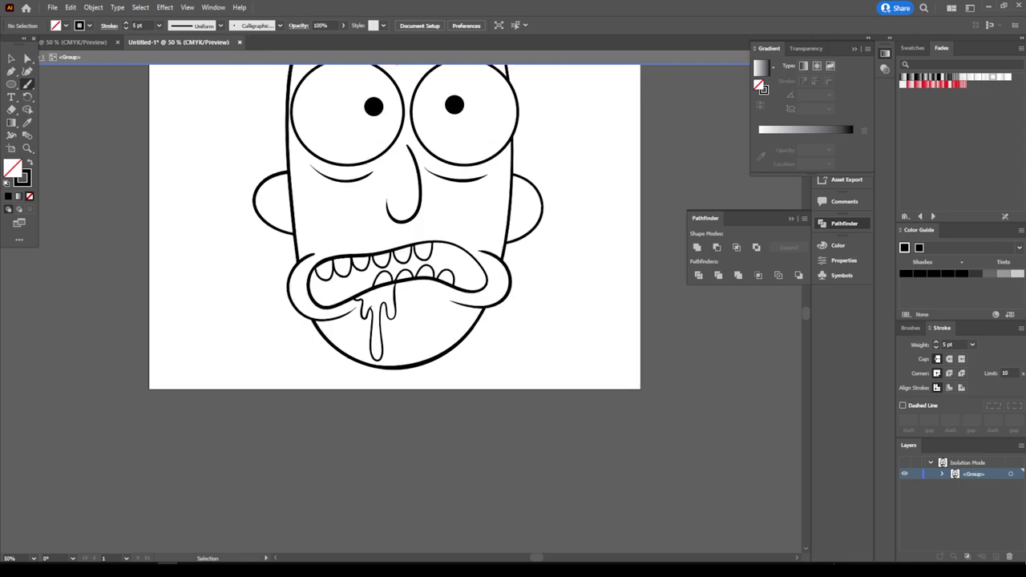
key("ctrl+plus")
key("ctrl+plus")
key("ctrl+plus")
key("ctrl+plus")
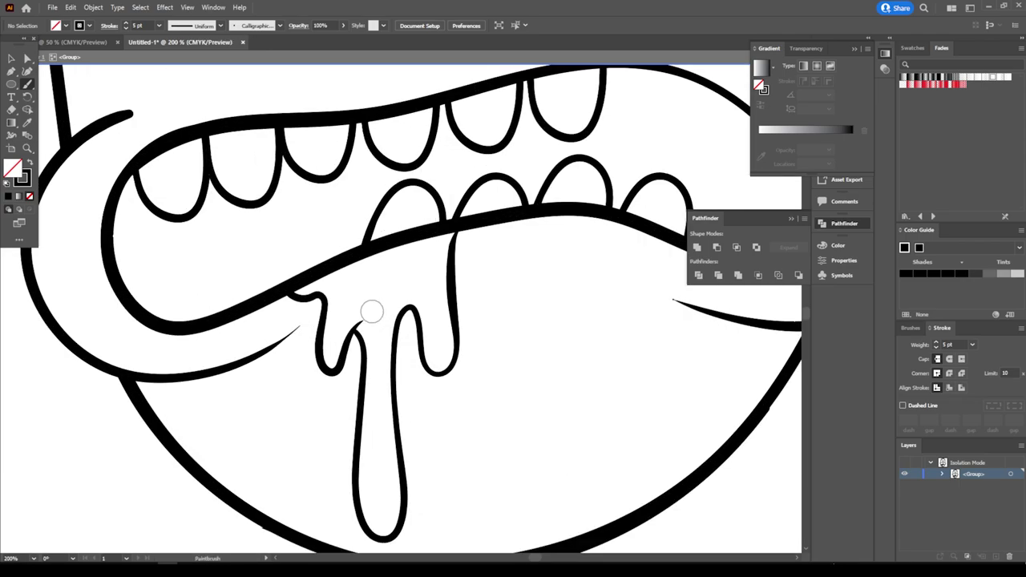
Step: Add a short detail stroke and a thin tapered crease stroke to the drool
mouse_move(374, 309)
left_mouse_down()
mouse_move(430, 281)
mouse_move(461, 226)
left_mouse_up()
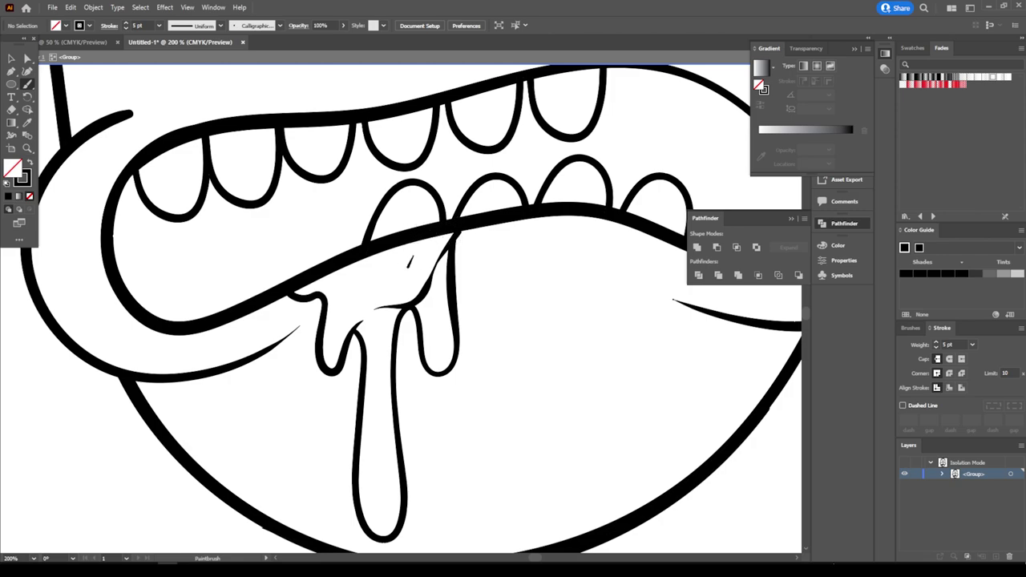
key("ctrl+1")
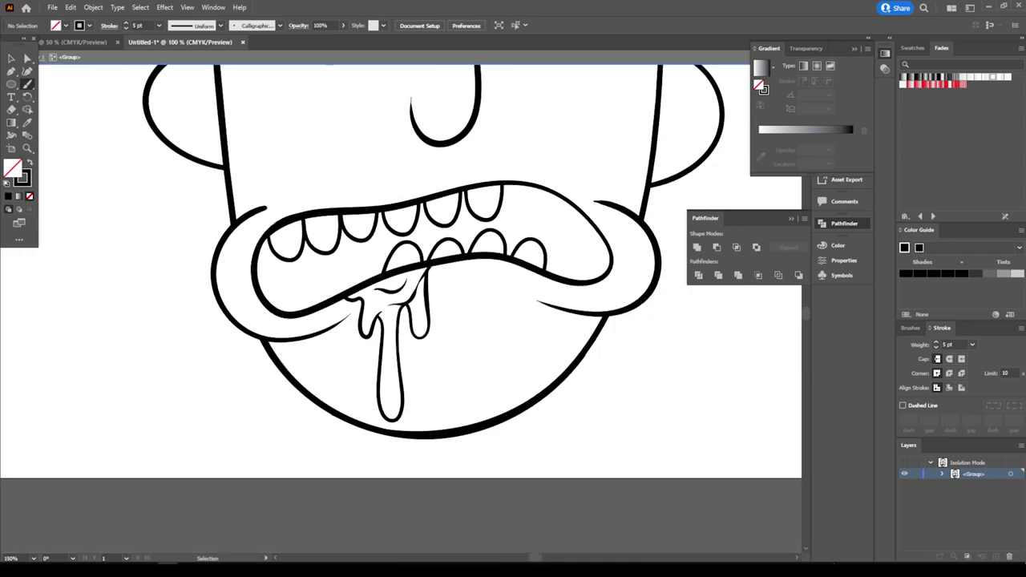
key("ctrl+minus")
key("ctrl+minus")
key("ctrl+minus")
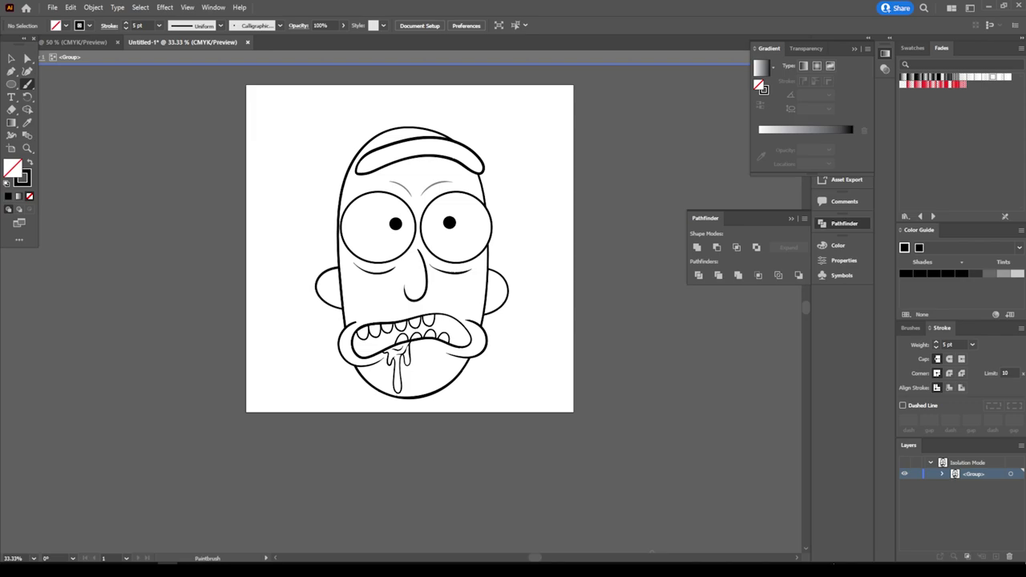
key("ctrl+1")
scroll(653, 437, "down", 2)
scroll(652, 450, "down", 2)
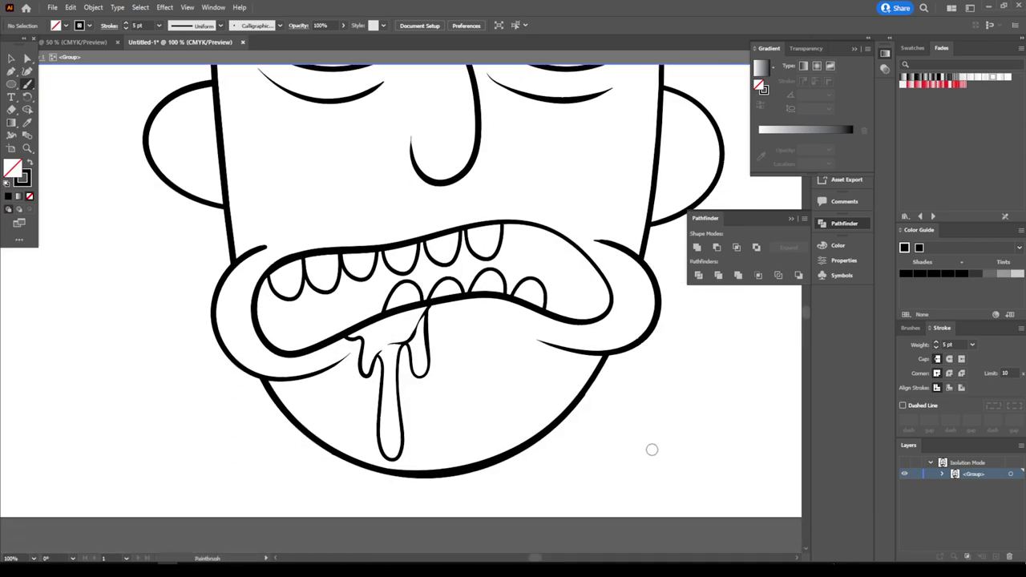
key("ctrl+minus")
key("ctrl+plus")
key("ctrl+plus")
key("ctrl+plus")
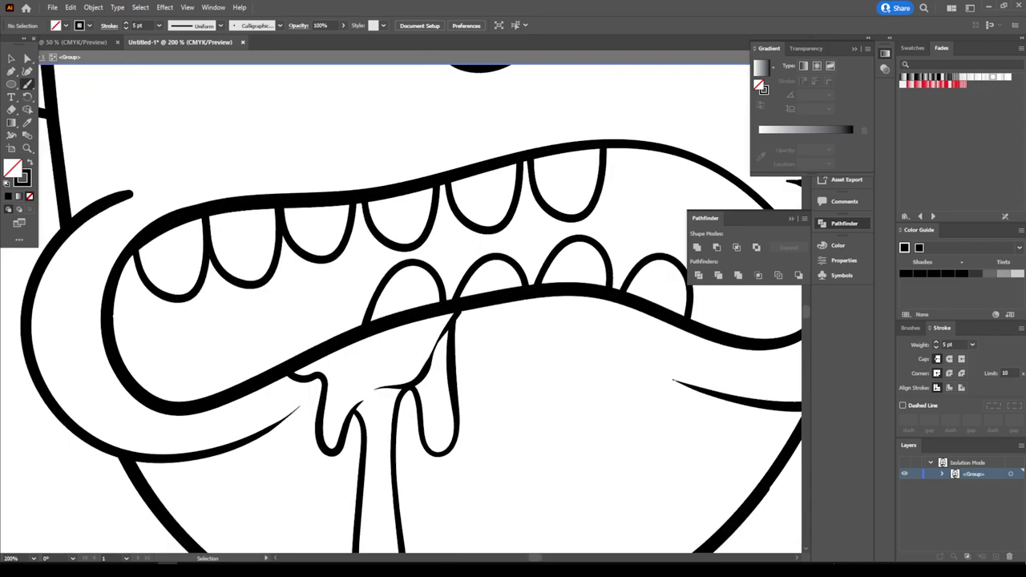
key("ctrl+plus")
mouse_move(268, 408)
left_mouse_down()
mouse_move(349, 397)
mouse_move(424, 329)
left_mouse_up()
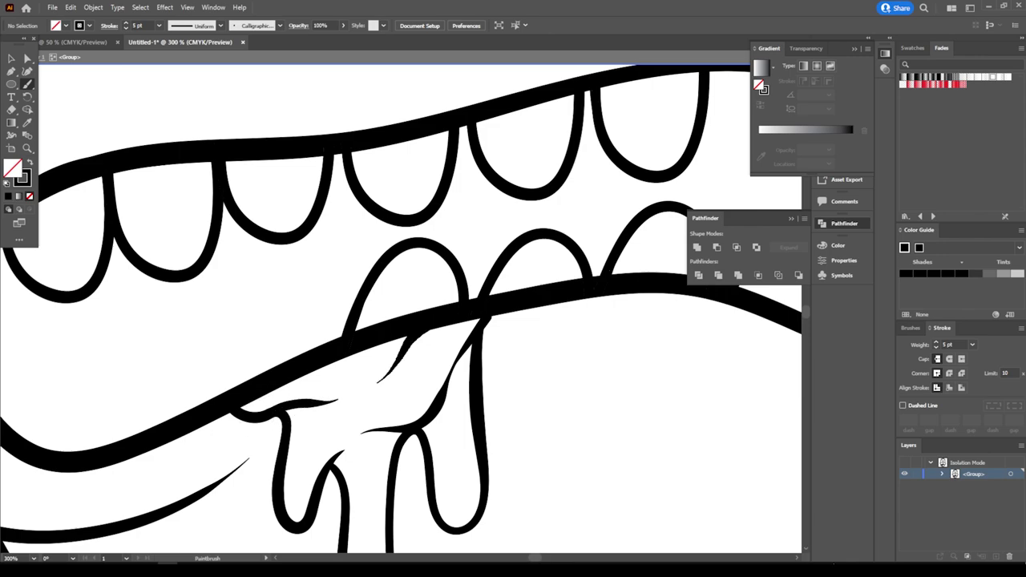
key("ctrl+minus")
key("ctrl+minus")
key("ctrl+minus")
key("ctrl+minus")
key("ctrl+minus")
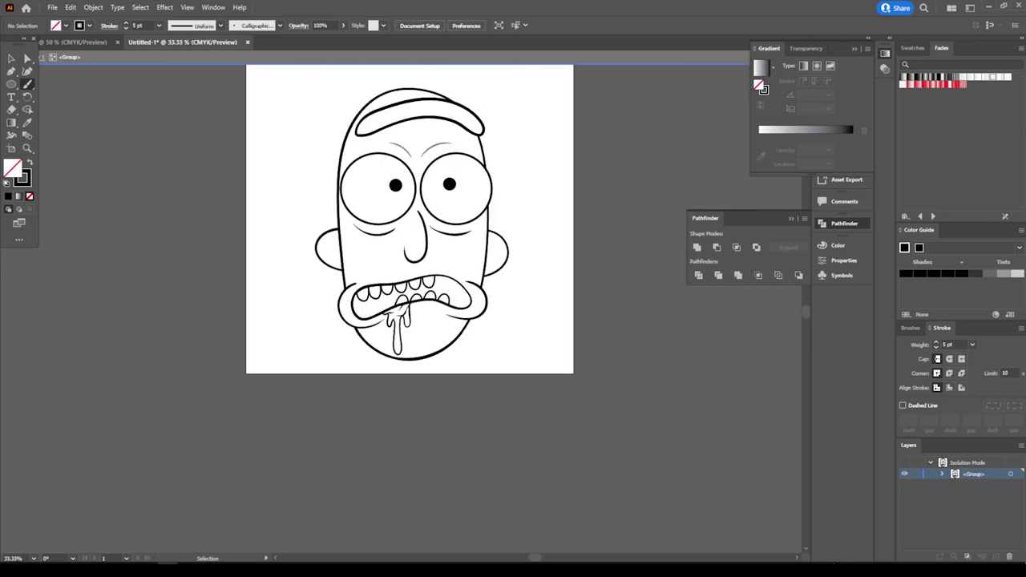
key("ctrl+minus")
key("ctrl+minus")
key("ctrl+plus")
key("ctrl+plus")
key("ctrl+plus")
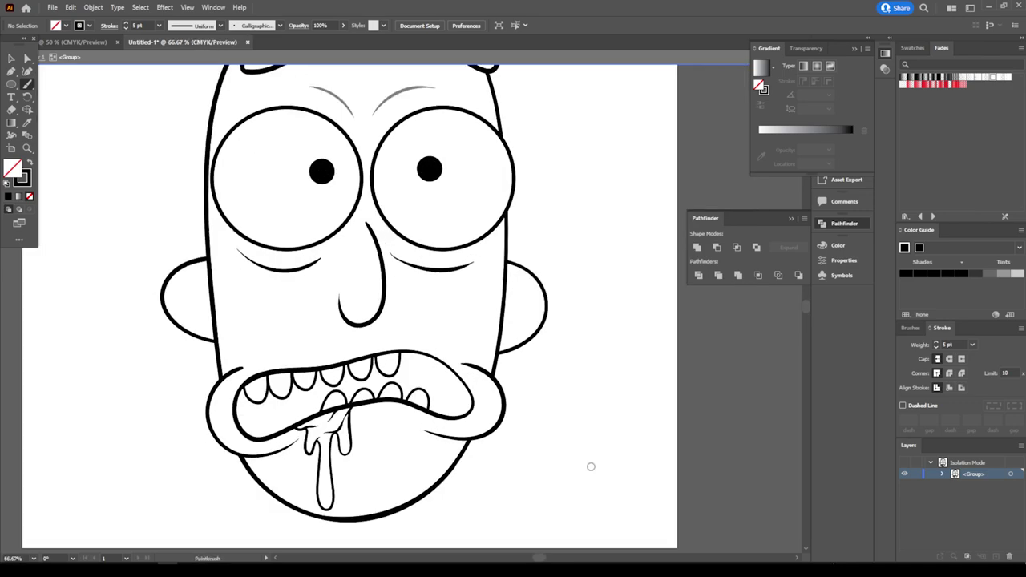
Step: Draw two spiky hair strands, one off the right side and one from the left cheek
scroll(445, 440, "down", 2)
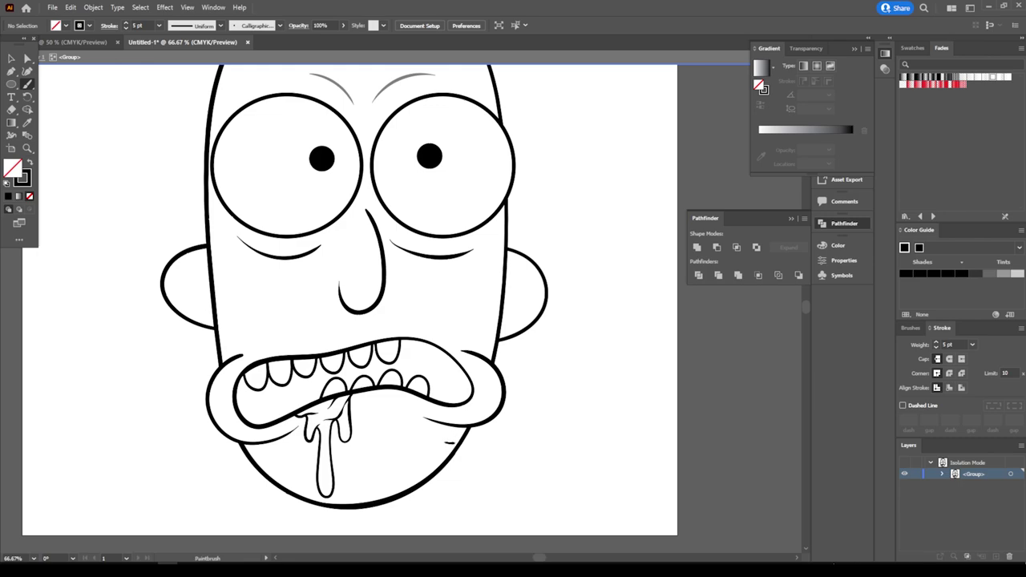
mouse_move(455, 441)
left_mouse_down()
mouse_move(553, 441)
mouse_move(522, 393)
mouse_move(611, 398)
mouse_move(616, 386)
mouse_move(519, 313)
left_mouse_up()
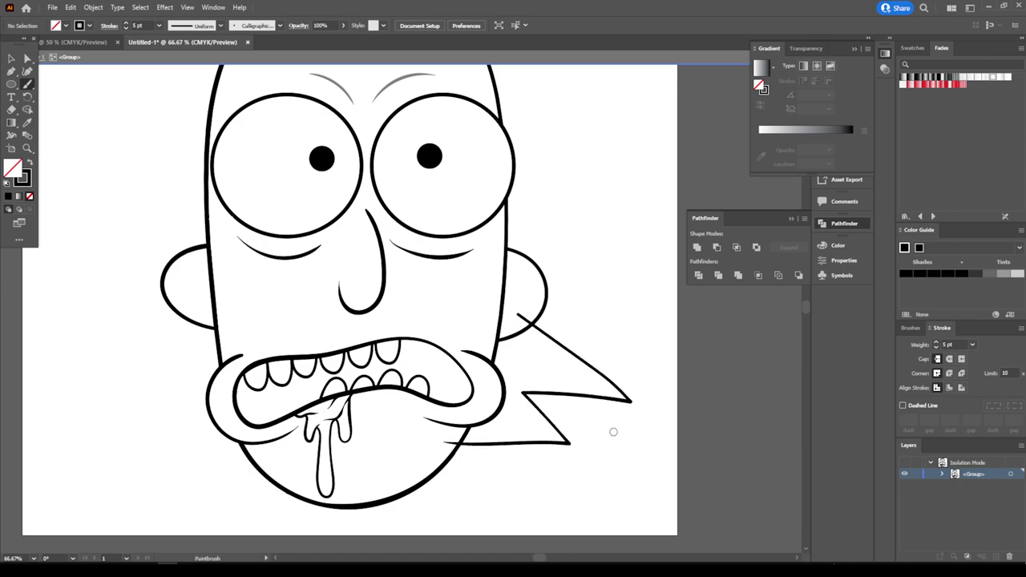
mouse_move(222, 399)
left_mouse_down()
mouse_move(178, 417)
mouse_move(198, 355)
mouse_move(90, 347)
mouse_move(144, 273)
mouse_move(42, 240)
mouse_move(118, 186)
left_mouse_up()
key("ctrl+minus")
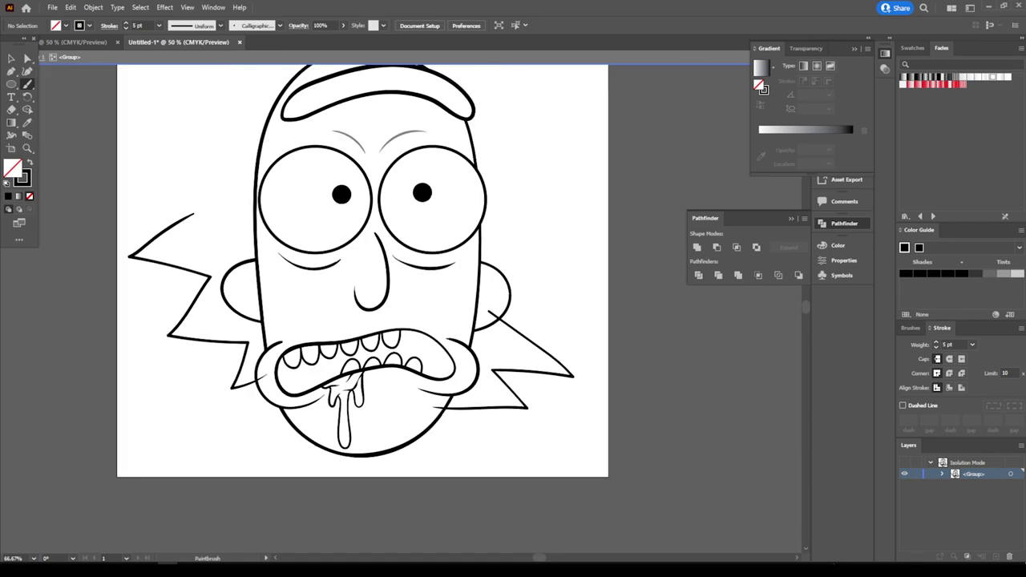
key("ctrl+minus")
key("ctrl+minus")
key("ctrl+plus")
key("ctrl+plus")
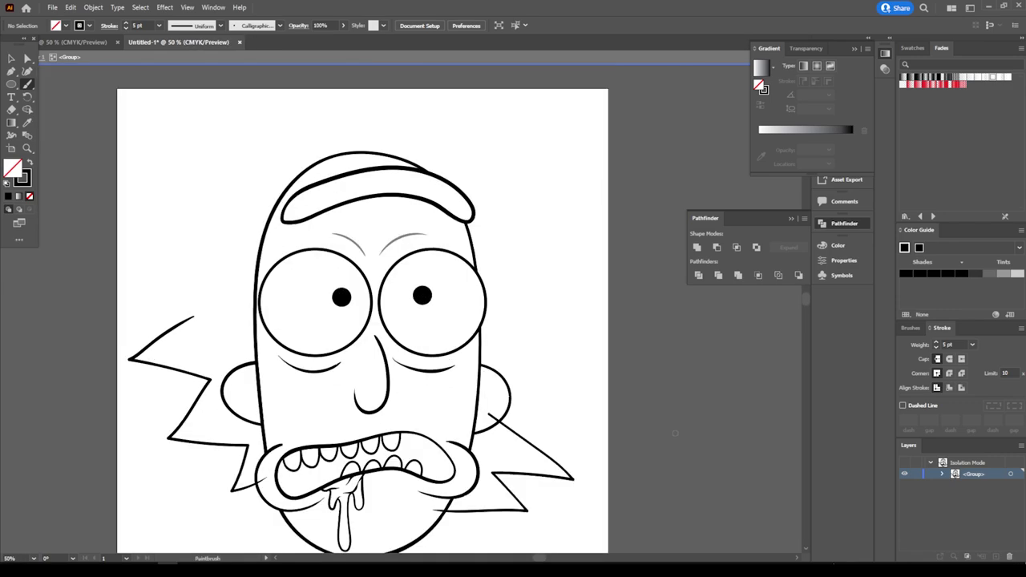
Step: Switch the brush to 6 pt and paint spiky hair from the right ear across the top-left
left_click(159, 25)
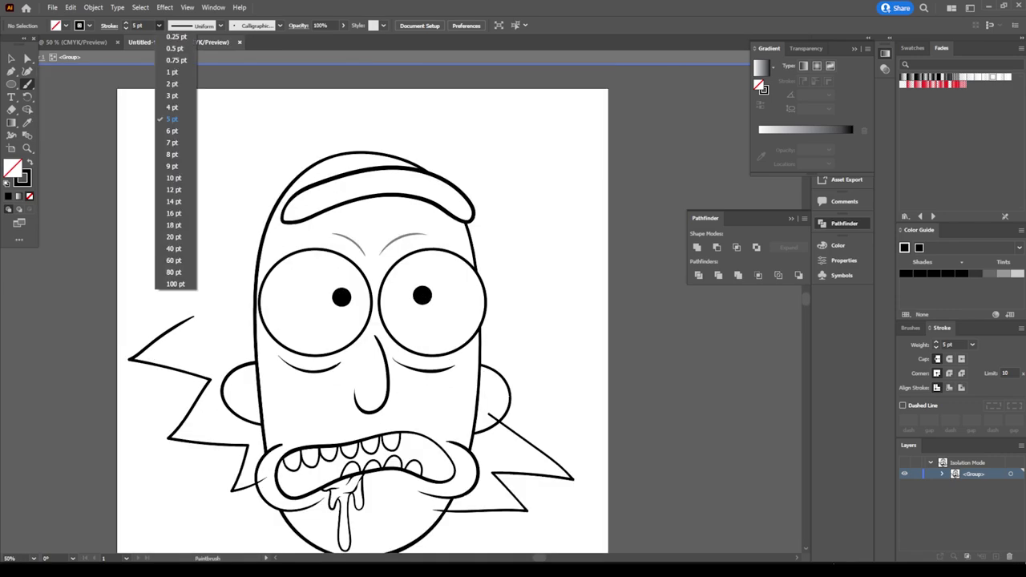
left_click(172, 130)
scroll(513, 344, "up", 1)
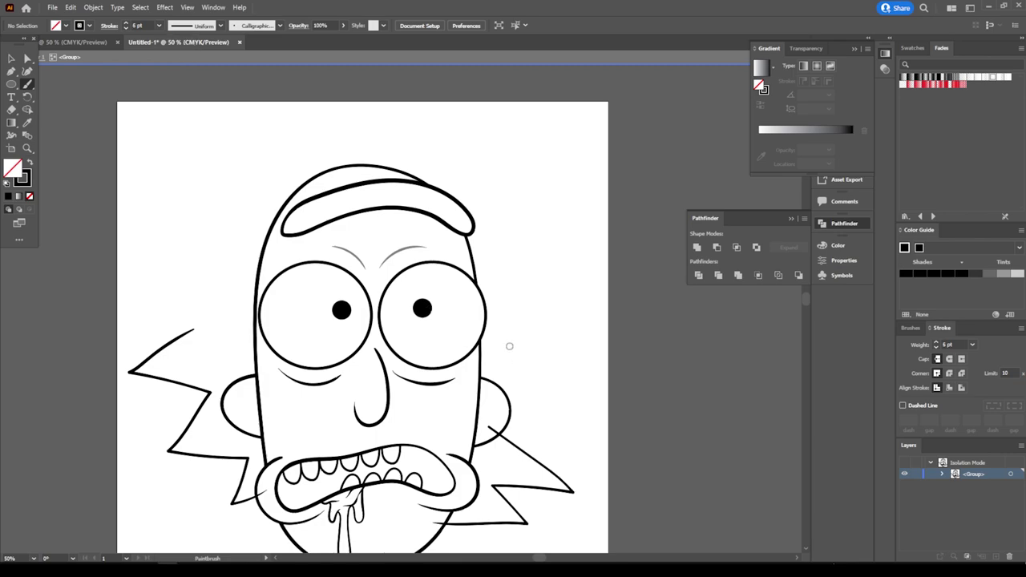
scroll(505, 350, "up", 1)
mouse_move(495, 425)
left_mouse_down()
mouse_move(606, 387)
mouse_move(537, 343)
mouse_move(606, 266)
mouse_move(527, 237)
mouse_move(586, 133)
mouse_move(451, 163)
mouse_move(465, 67)
mouse_move(378, 131)
left_mouse_up()
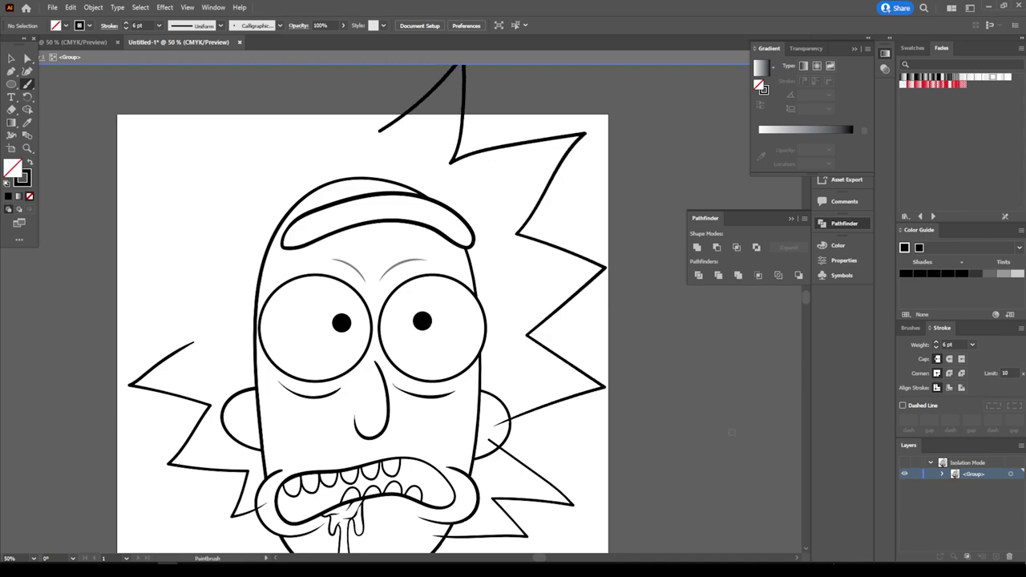
key("ctrl+minus")
key("ctrl+plus")
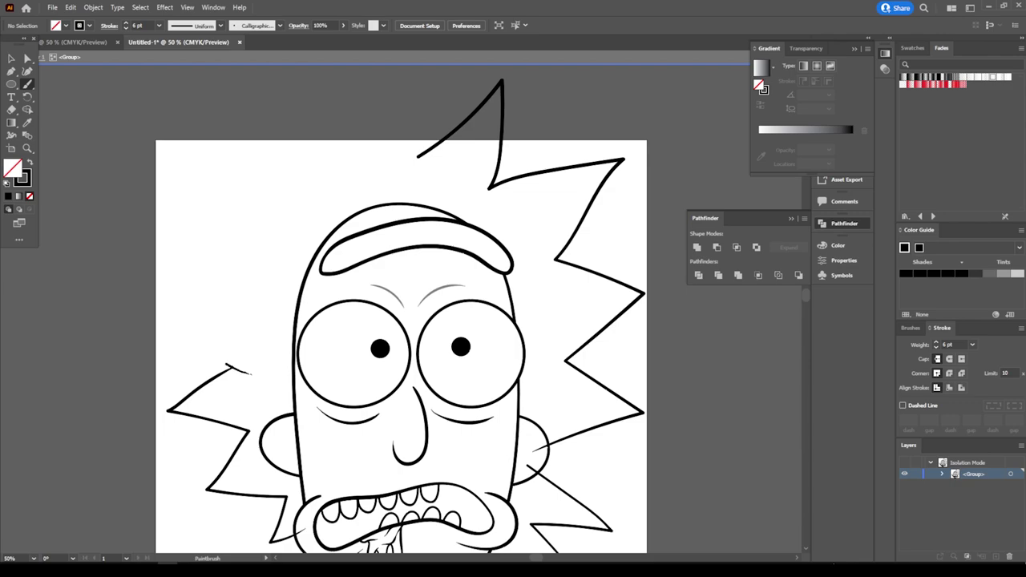
mouse_move(167, 312)
left_mouse_down()
mouse_move(233, 285)
mouse_move(196, 178)
mouse_move(277, 191)
mouse_move(290, 67)
mouse_move(383, 106)
mouse_move(423, 164)
left_mouse_up()
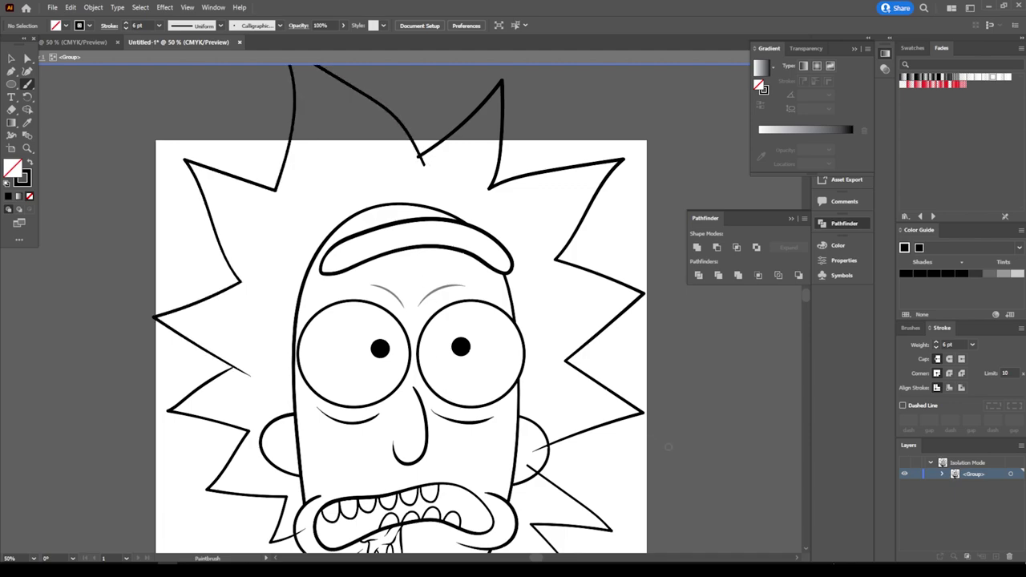
key("ctrl+minus")
key("ctrl+minus")
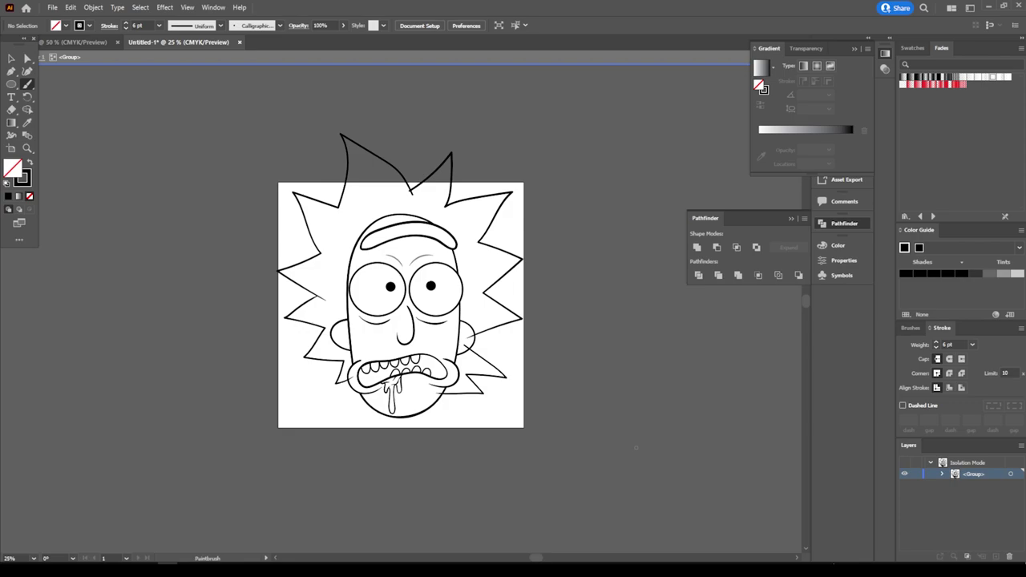
key("ctrl+plus")
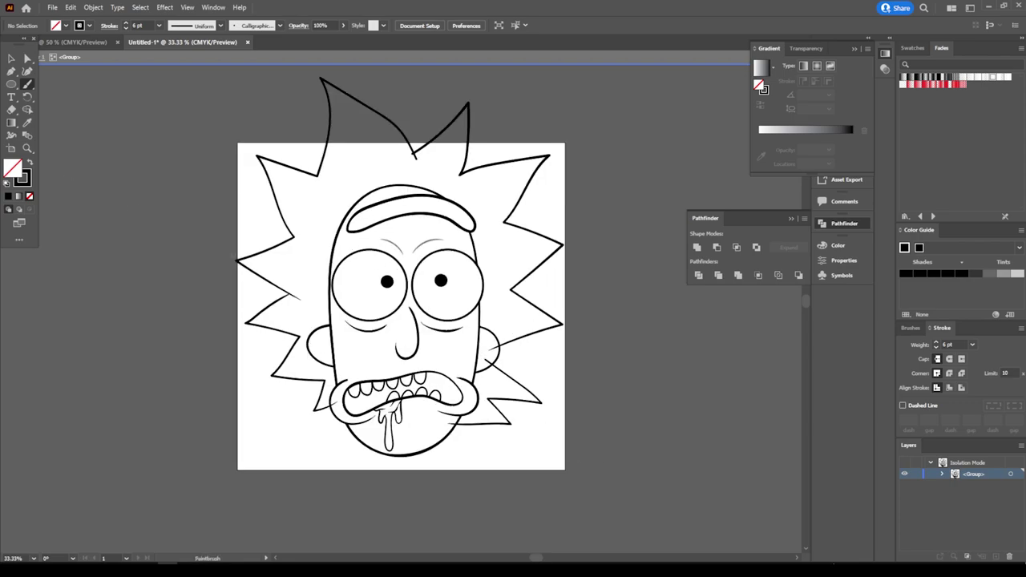
Step: Rotate and shrink the small hair strand near the mouth
key("v")
left_click(514, 381)
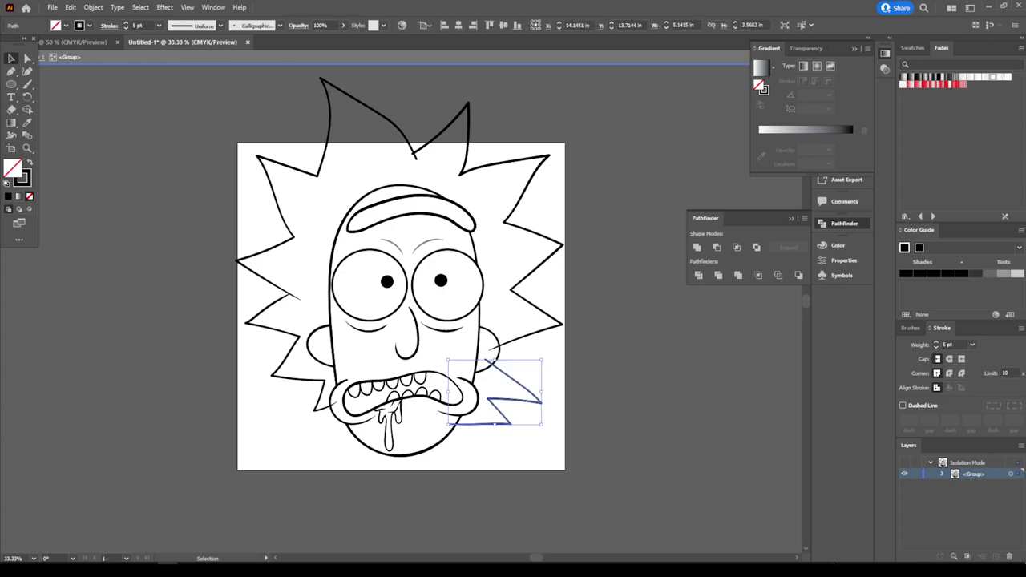
left_click_drag(547, 362, 569, 357)
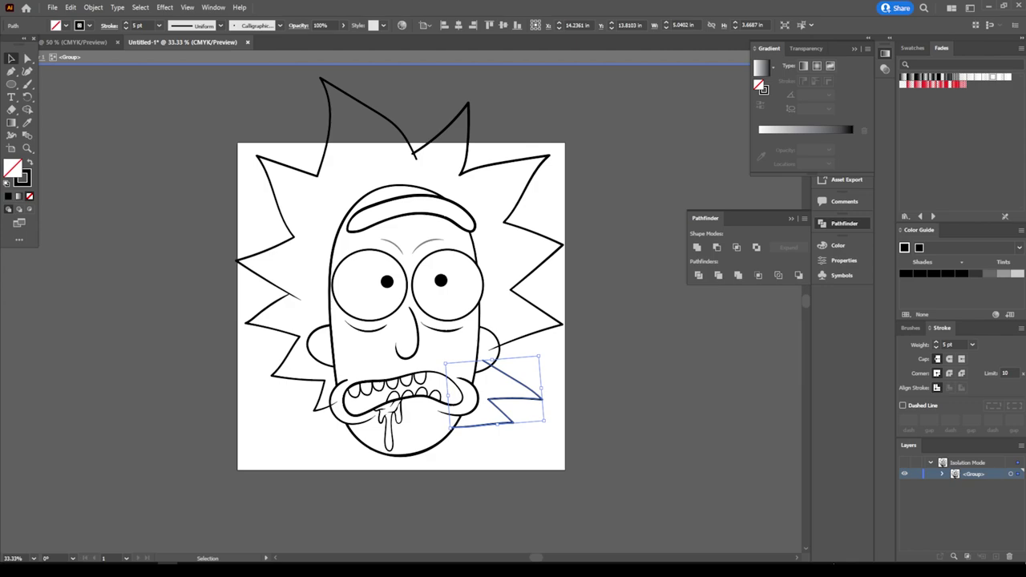
left_click_drag(544, 420, 517, 419)
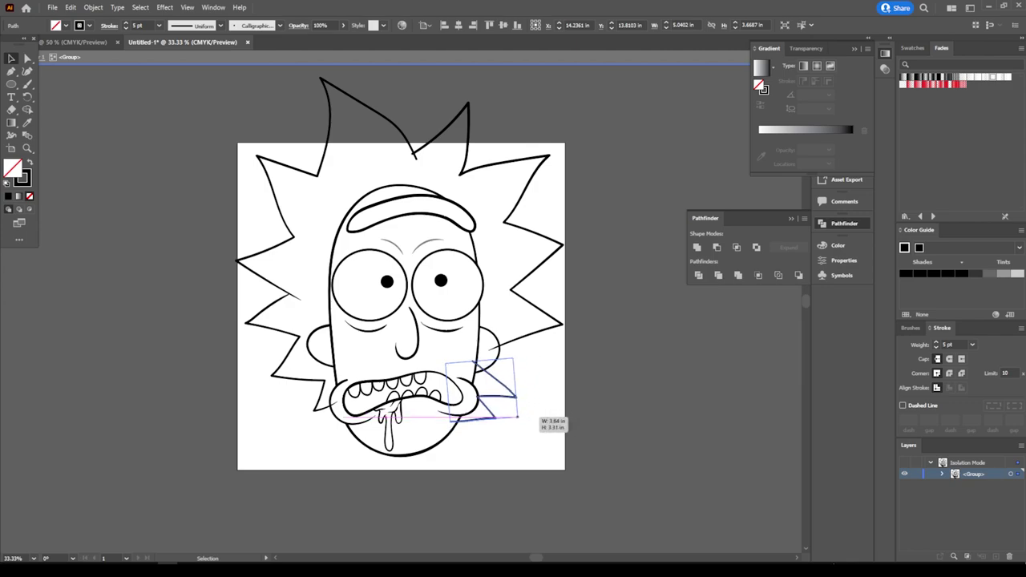
left_click_drag(517, 420, 521, 409)
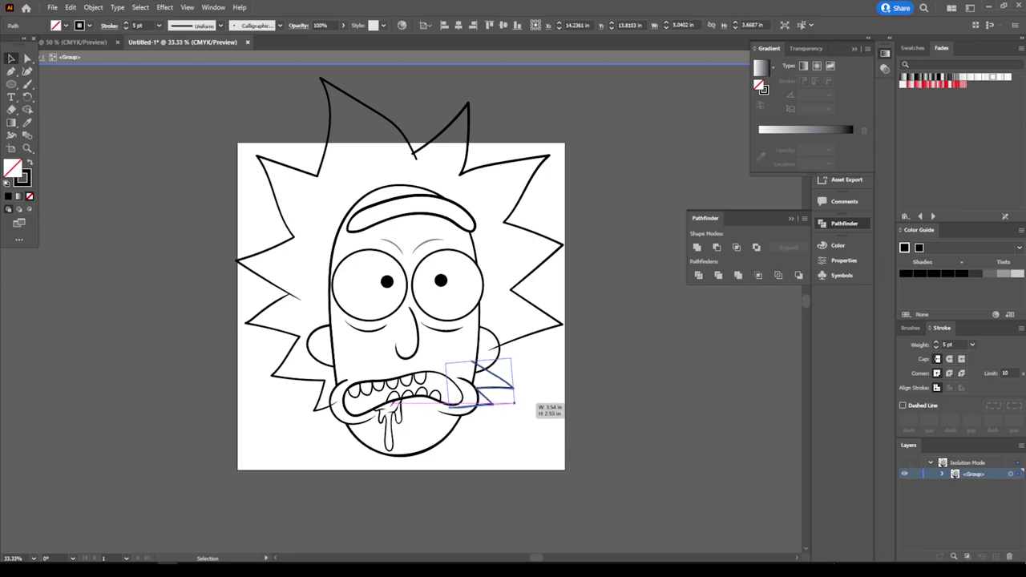
left_click_drag(521, 409, 509, 412)
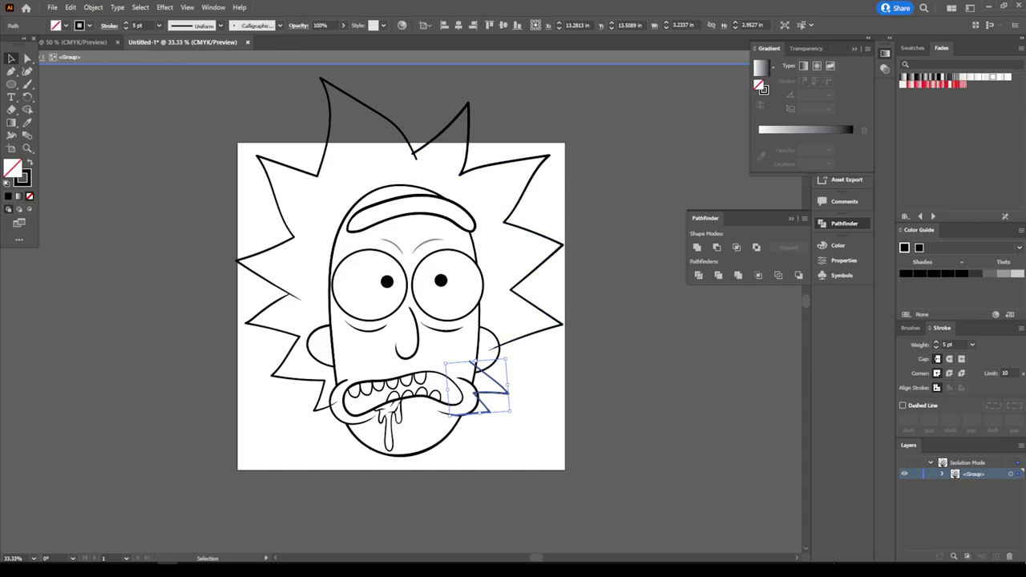
Step: Narrow the right-side hair, resize the left tuft, and move the strand beside the right cheek
left_click(561, 245)
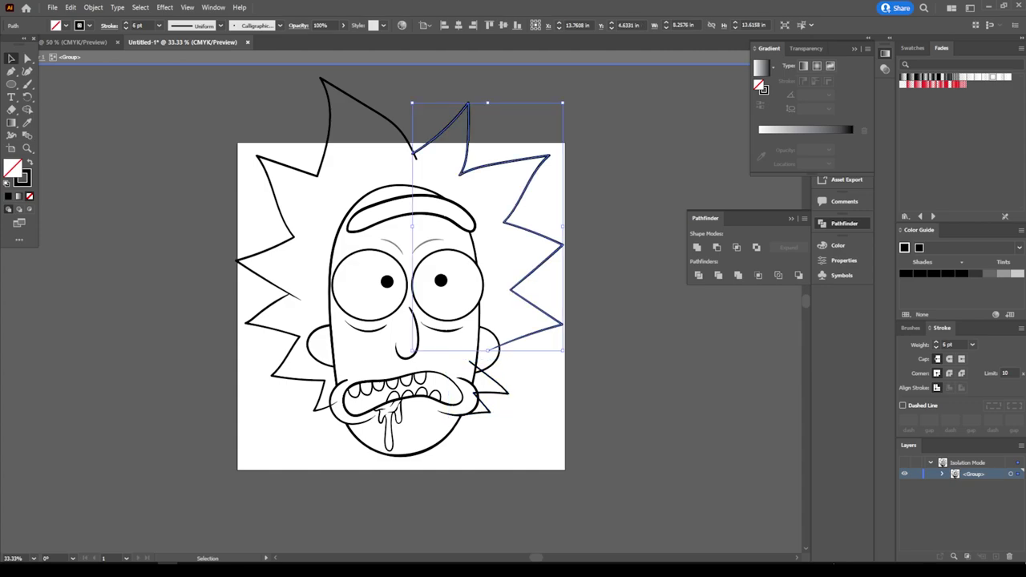
left_click_drag(563, 227, 542, 232)
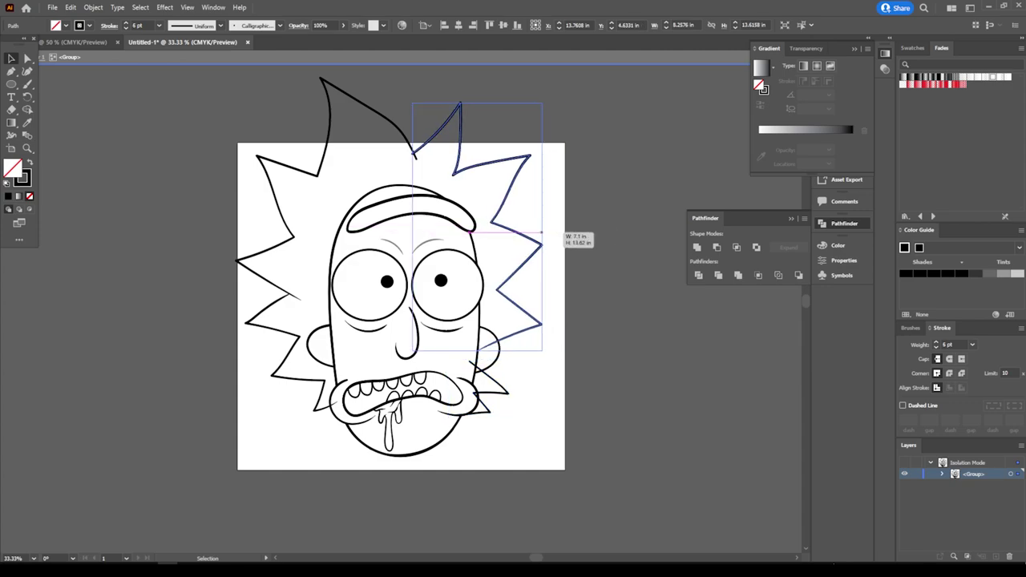
left_click(301, 169)
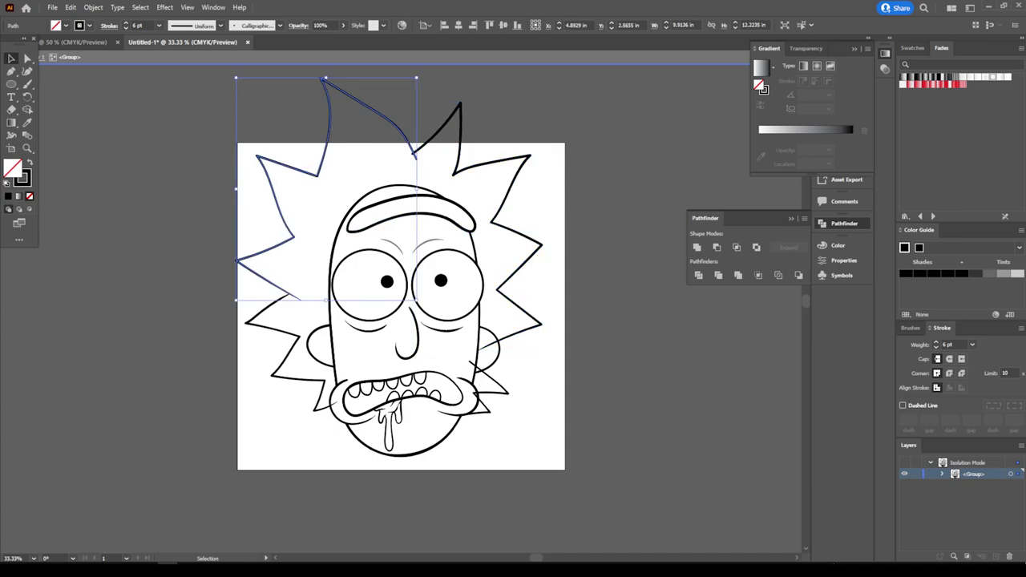
mouse_move(236, 78)
left_mouse_down()
mouse_move(245, 84)
mouse_move(229, 106)
left_mouse_up()
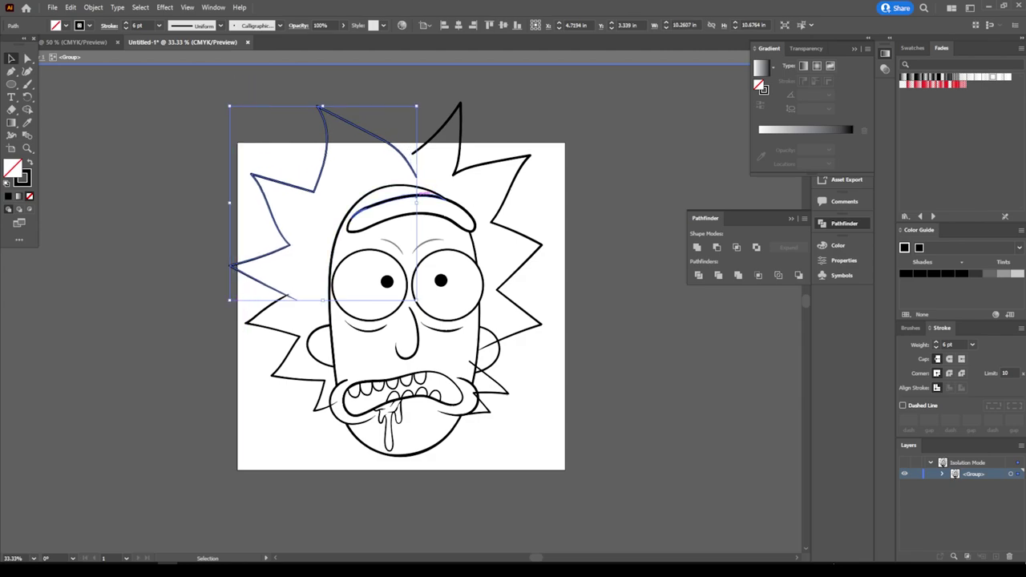
left_click_drag(417, 197, 433, 188)
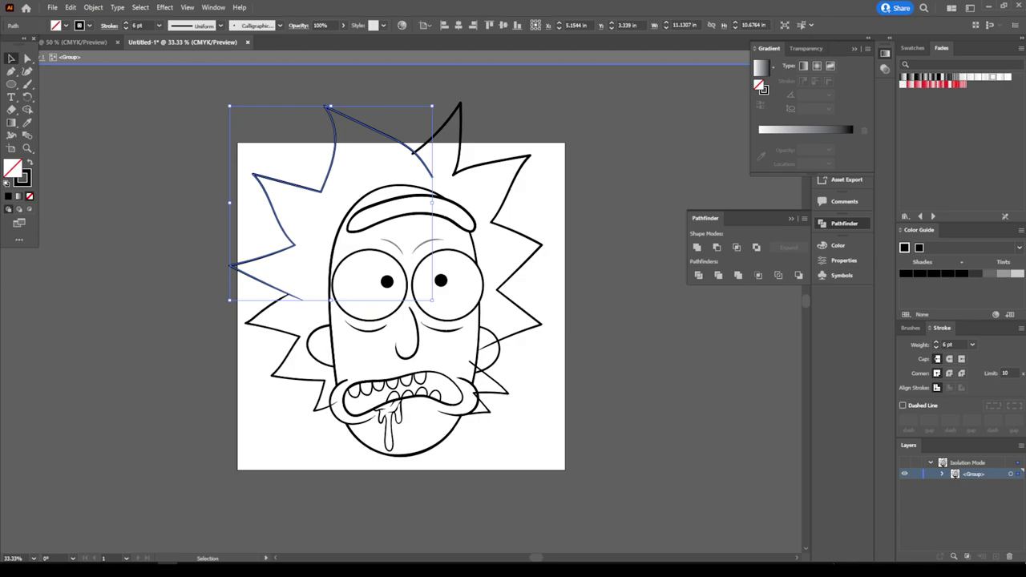
left_click_drag(505, 381, 519, 371)
left_click(533, 385)
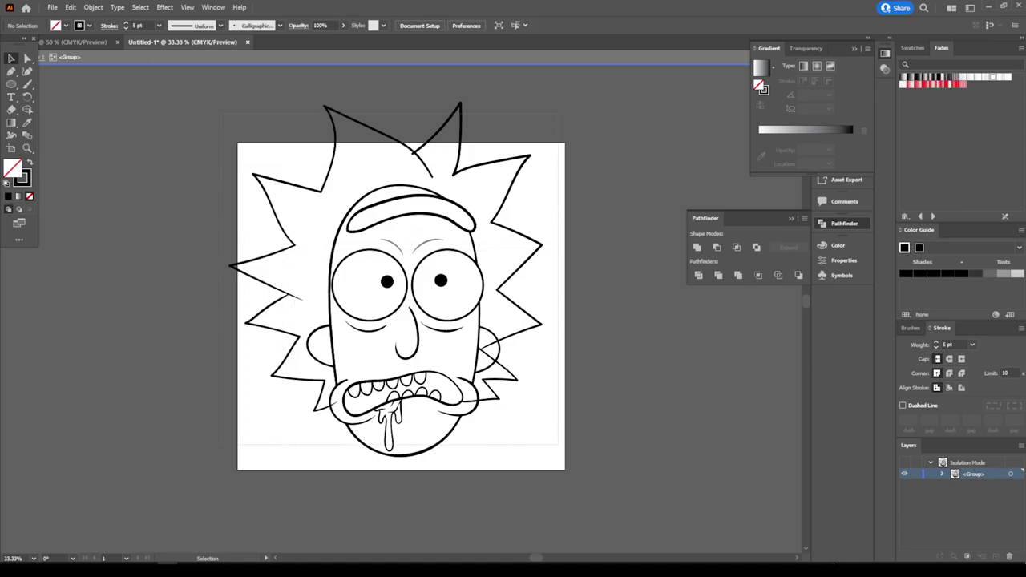
key("ctrl+a")
Step: Expand the strokes into filled outlines and swap fill and stroke so the fill is black
left_click(93, 8)
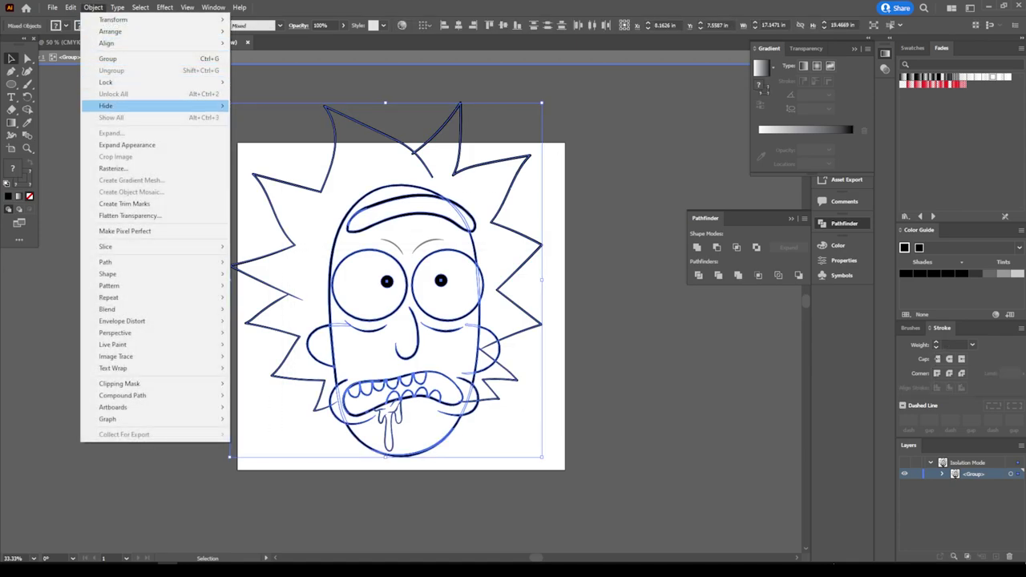
left_click(126, 144)
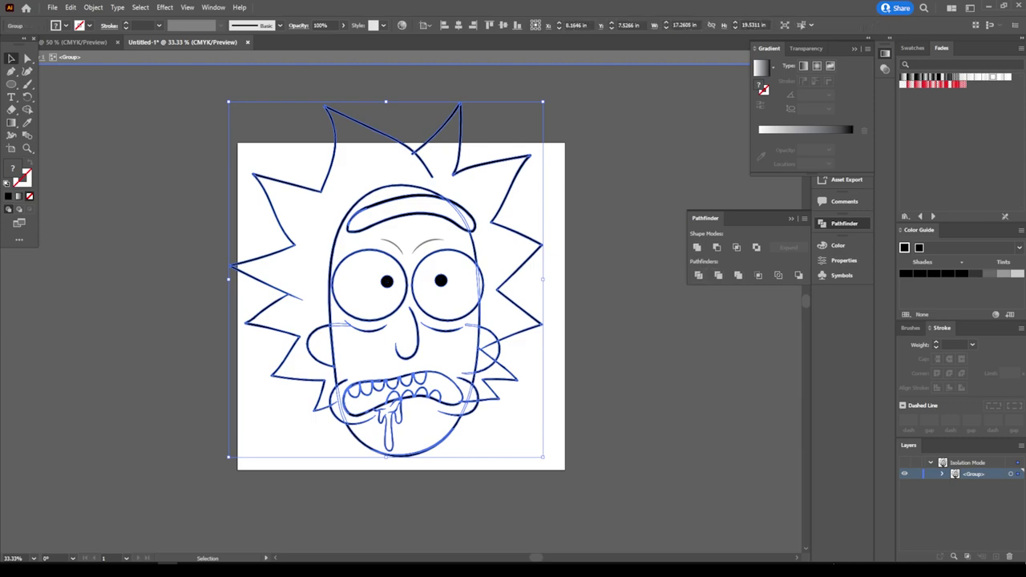
left_click(27, 59)
key("ctrl+shift+a")
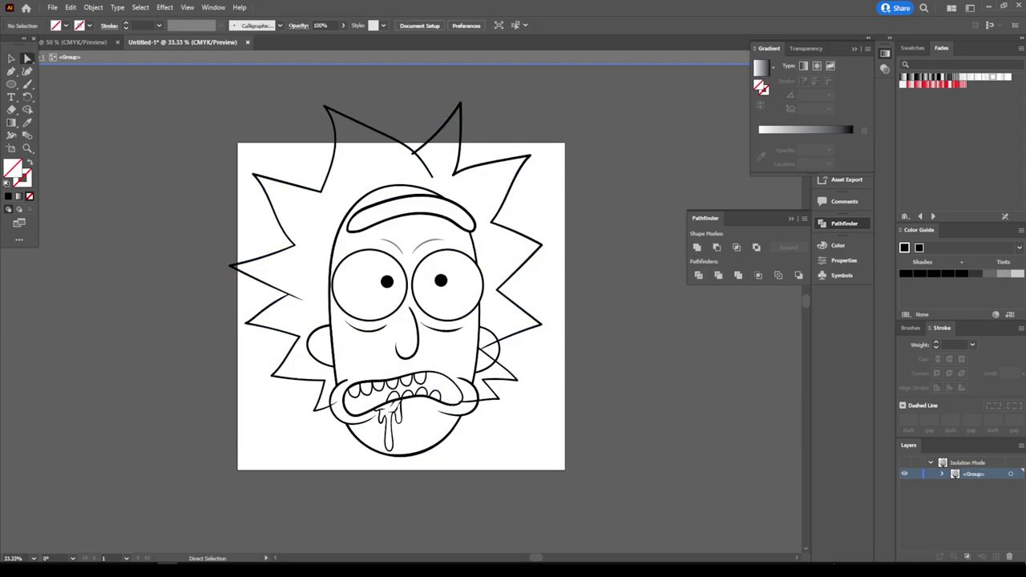
left_click(424, 160)
key("ctrl+shift+a")
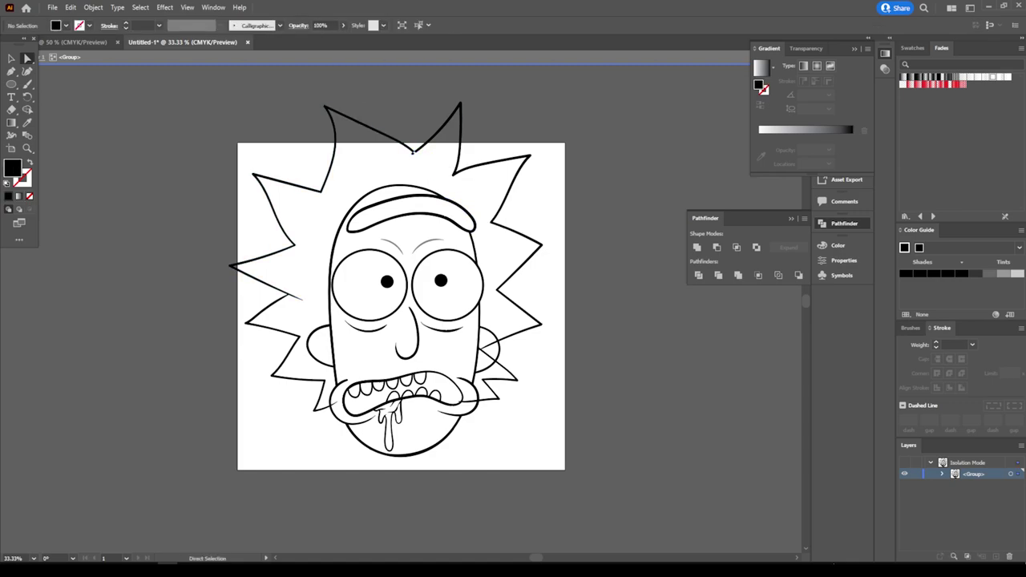
Step: Delete the hair lines crossing the right ear
scroll(413, 151, "up", 1)
scroll(413, 150, "up", 2)
scroll(413, 150, "up", 1)
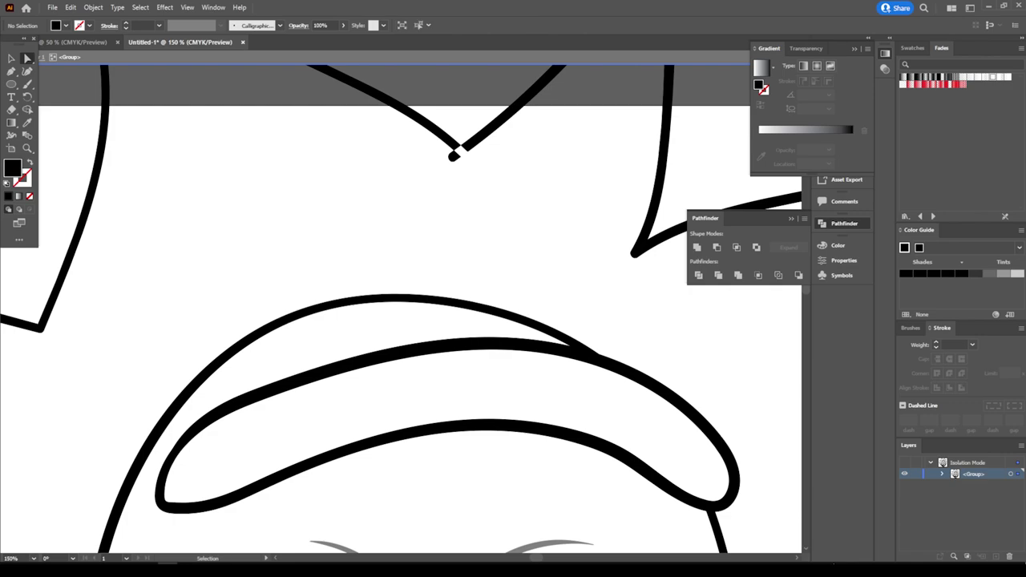
key("a")
key("ctrl+1")
key("ctrl+minus")
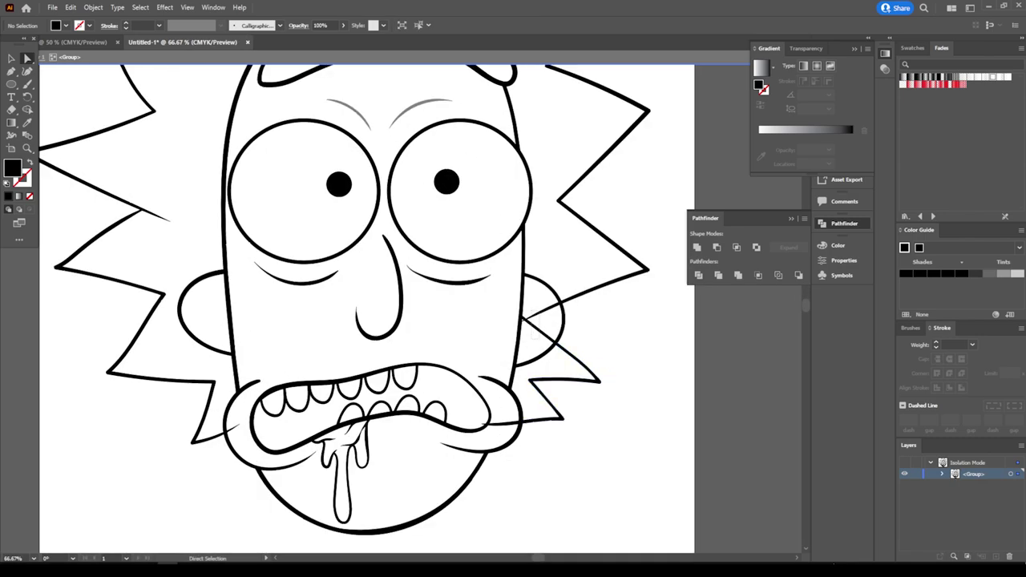
left_click(525, 317)
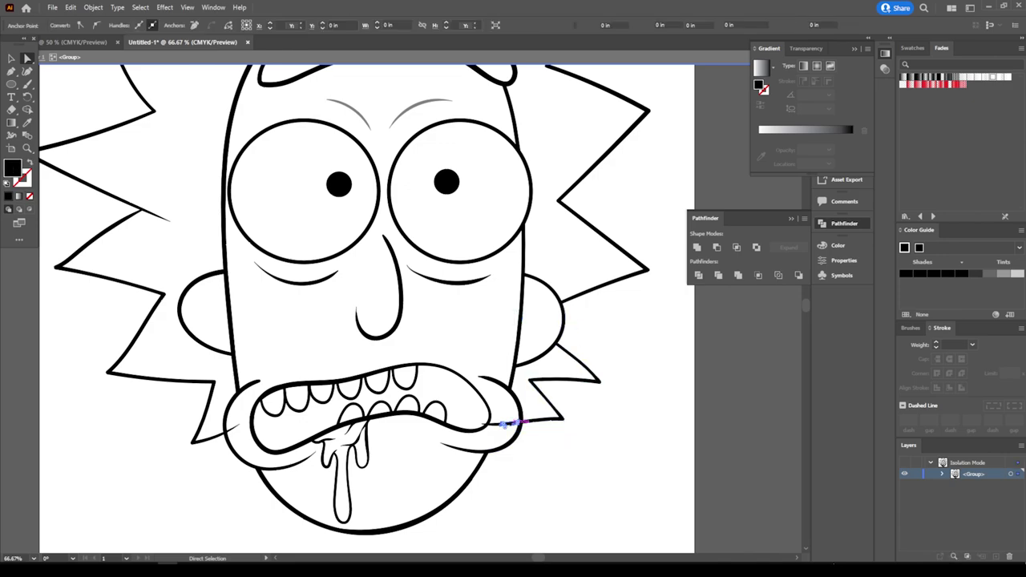
Step: Pull back the stray stroke at the right mouth corner, then select all paths
key("ctrl+plus")
key("ctrl+plus")
left_click(550, 397)
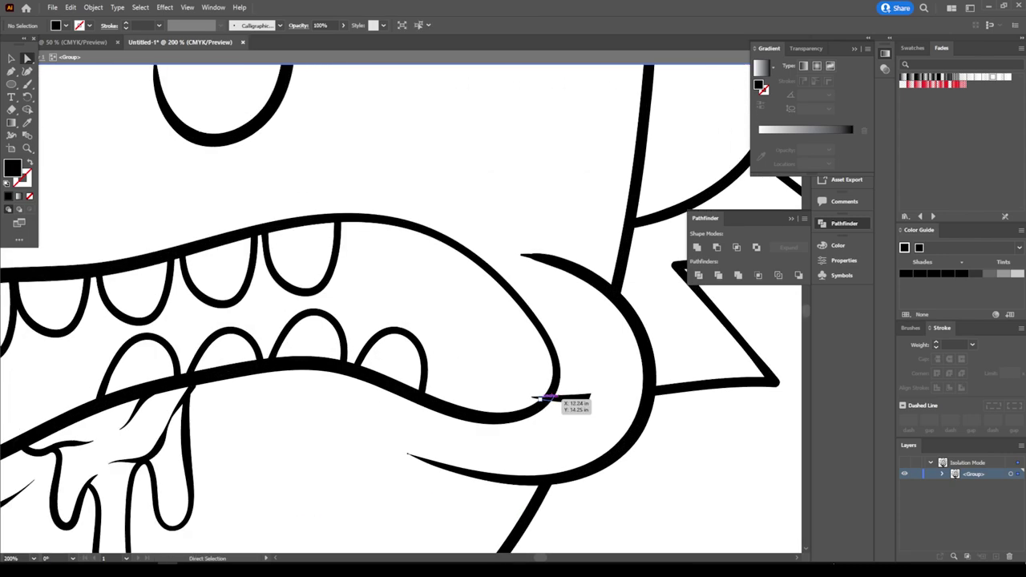
key("a")
left_click_drag(537, 394, 576, 397)
key("ctrl+shift+a")
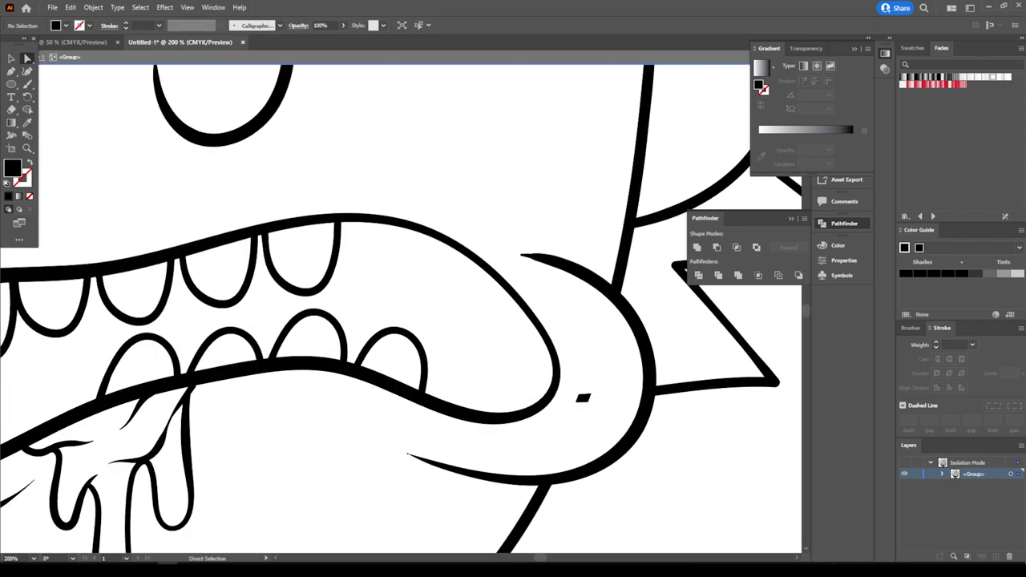
key("ctrl+minus")
key("ctrl+minus")
key("ctrl+minus")
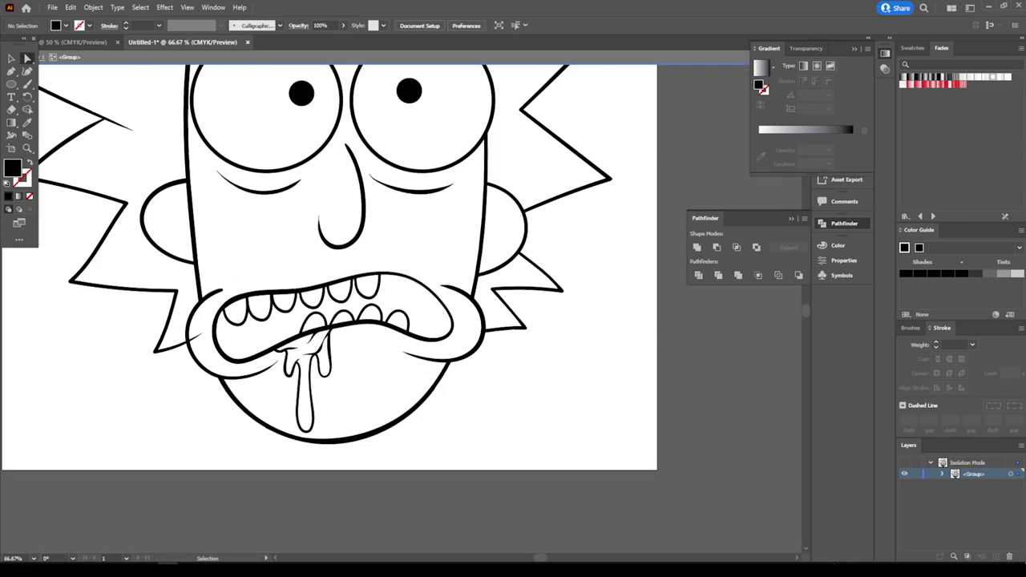
key("ctrl+minus")
key("ctrl+minus")
key("ctrl+minus")
key("ctrl+plus")
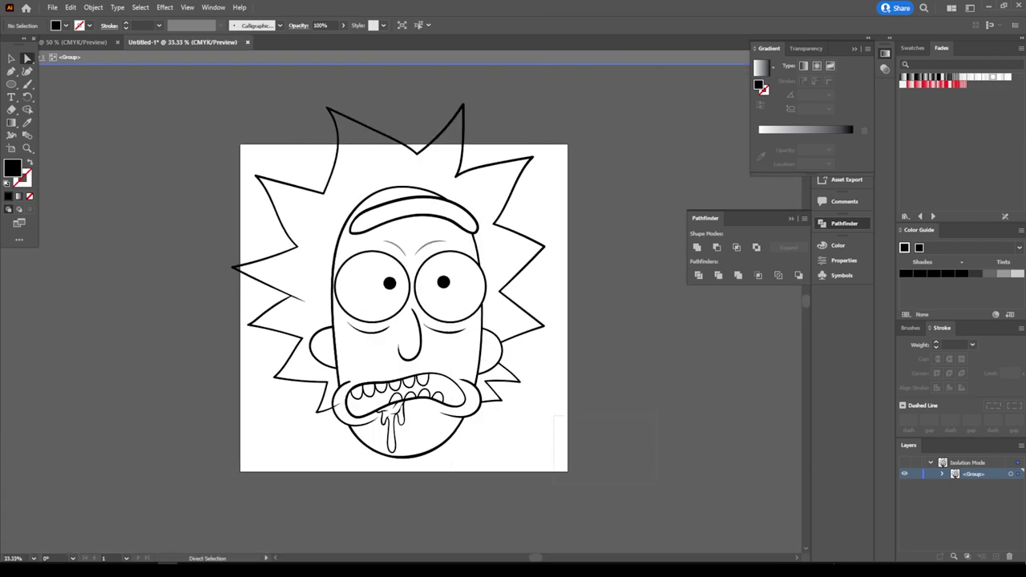
key("ctrl+a")
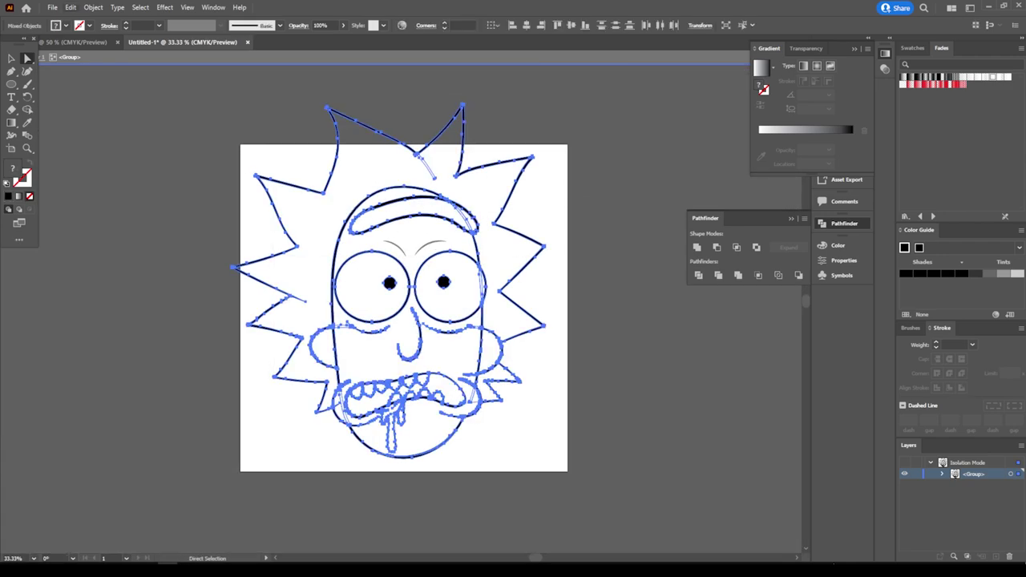
Step: Merge all the overlapping line-art paths with Pathfinder Merge
left_click(93, 7)
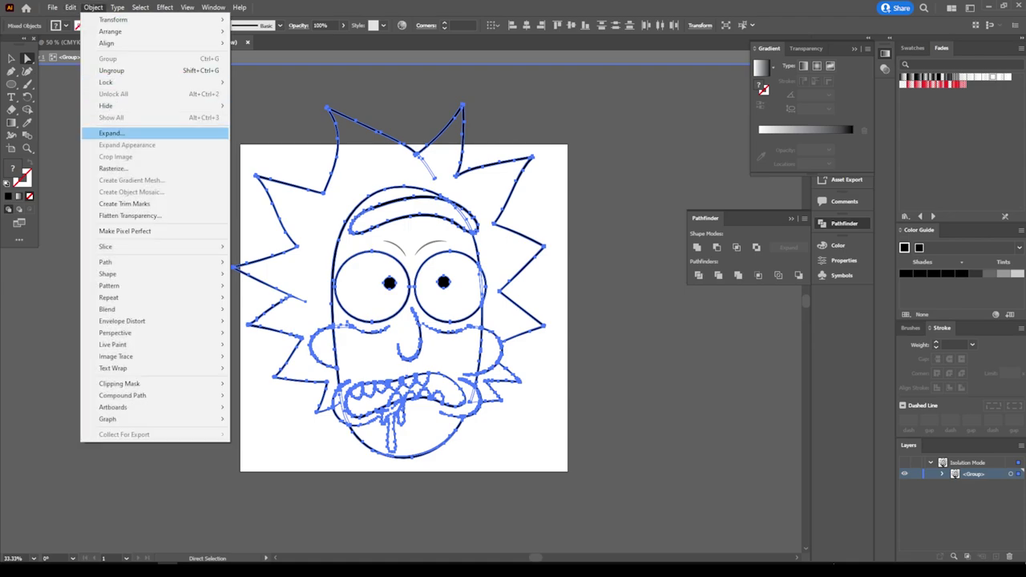
key("Escape")
left_click(738, 274)
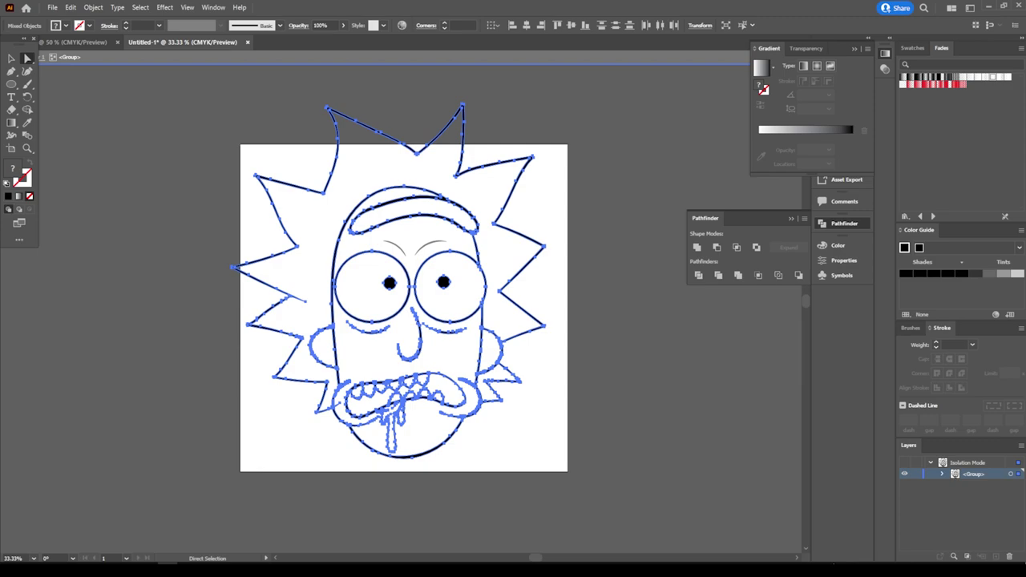
key("ctrl+shift+a")
key("Escape")
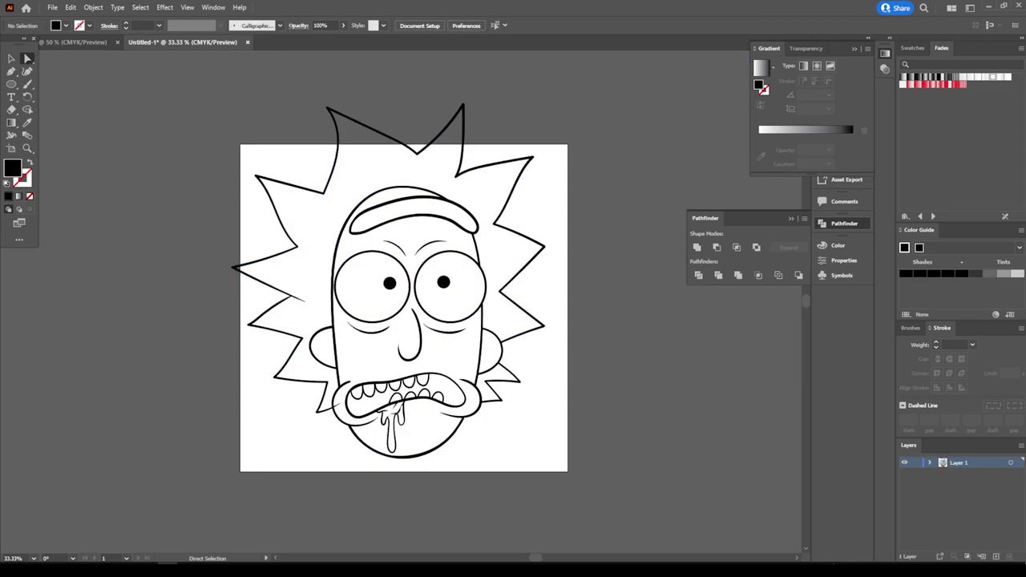
Step: Re-enter isolation mode on the artwork group
key("v")
double_click(234, 268)
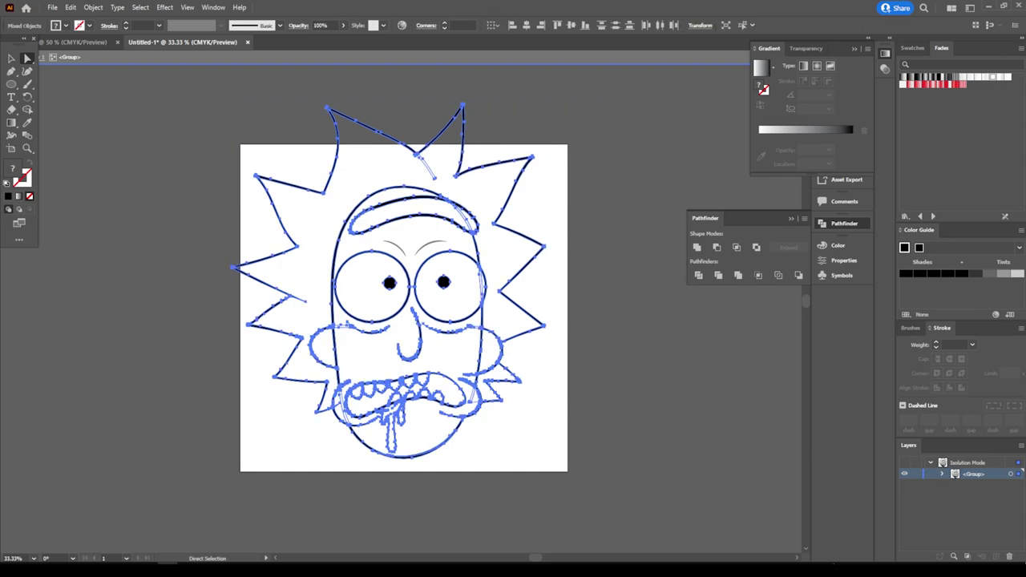
key("ctrl+shift+a")
scroll(234, 267, "down", 3)
scroll(234, 268, "up", 1, "alt")
scroll(358, 294, "up", 3, "alt")
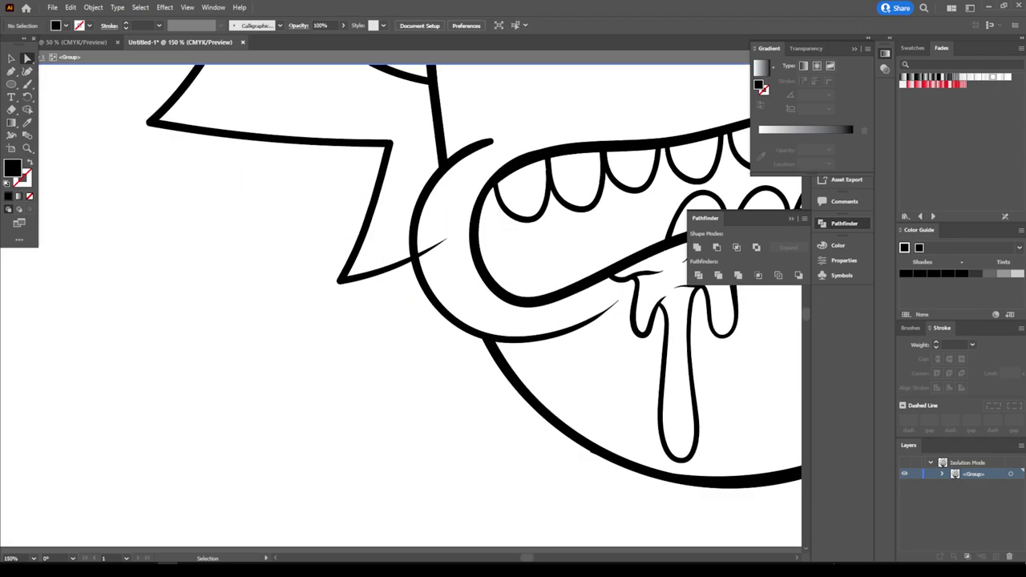
Step: Check an anchor on the mouth outline, then select every path and anchor
key("a")
left_click(417, 255)
key("v")
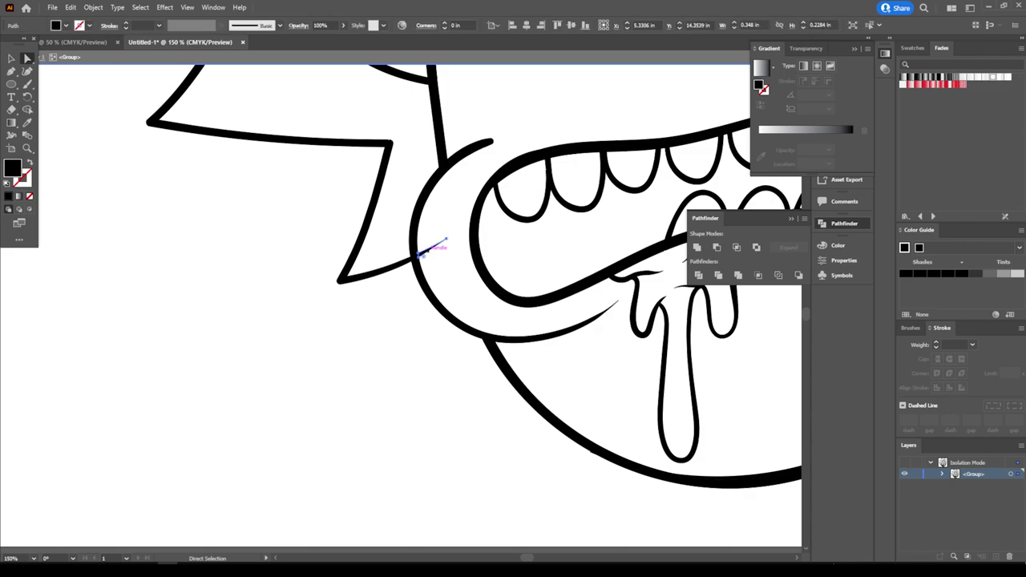
key("ctrl+shift+a")
scroll(286, 300, "down", 3, "alt")
key("ctrl+minus")
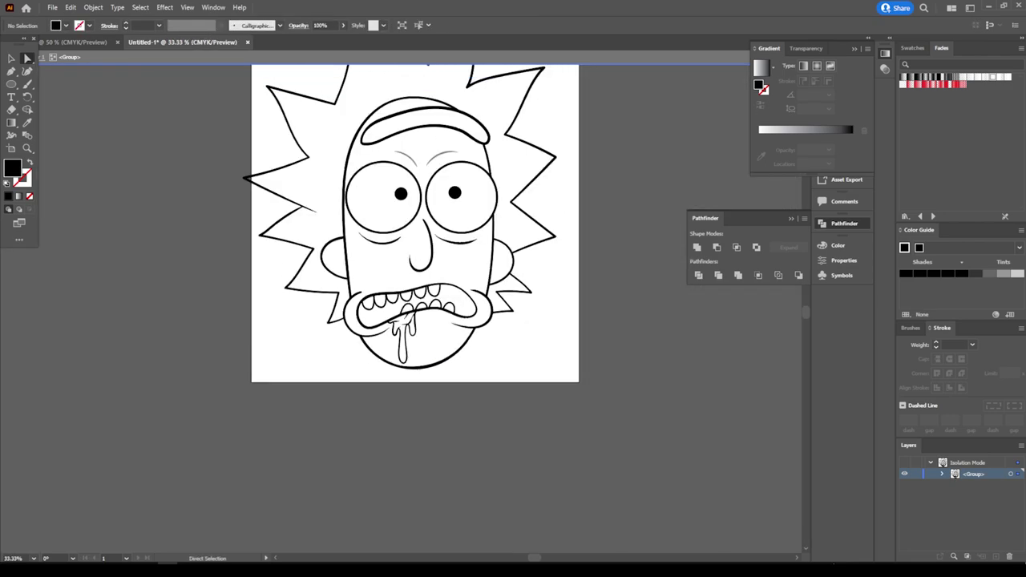
scroll(414, 308, "up", 2)
key("a")
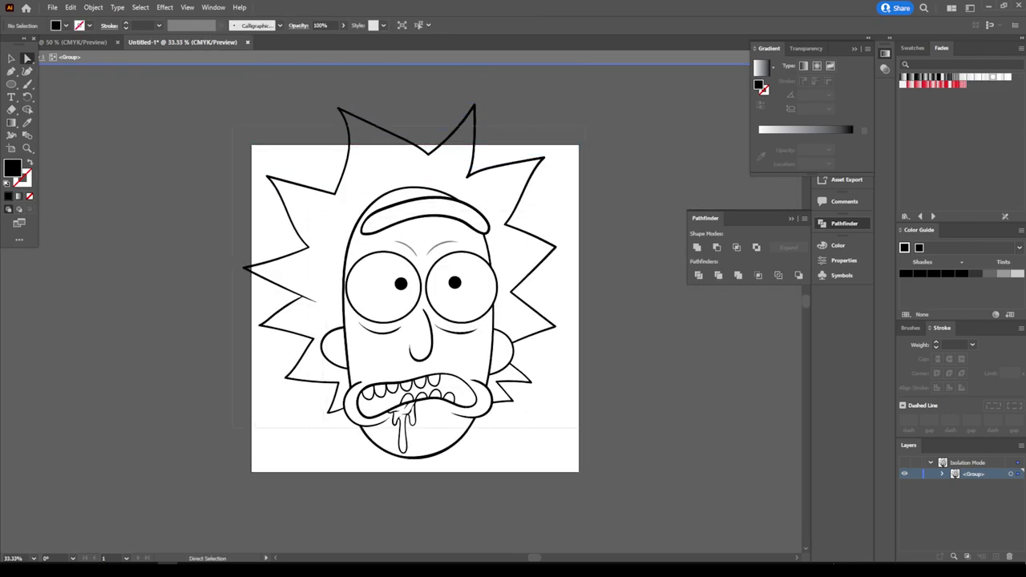
key("ctrl+a")
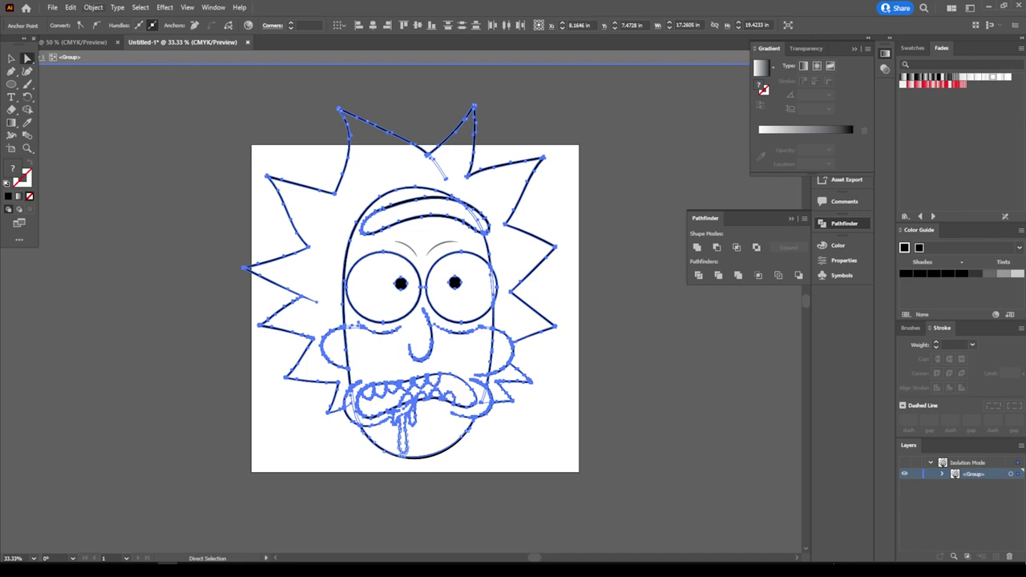
Step: Expand the selected line art, exit isolation, and select all the artwork
left_click(93, 7)
left_click(111, 133)
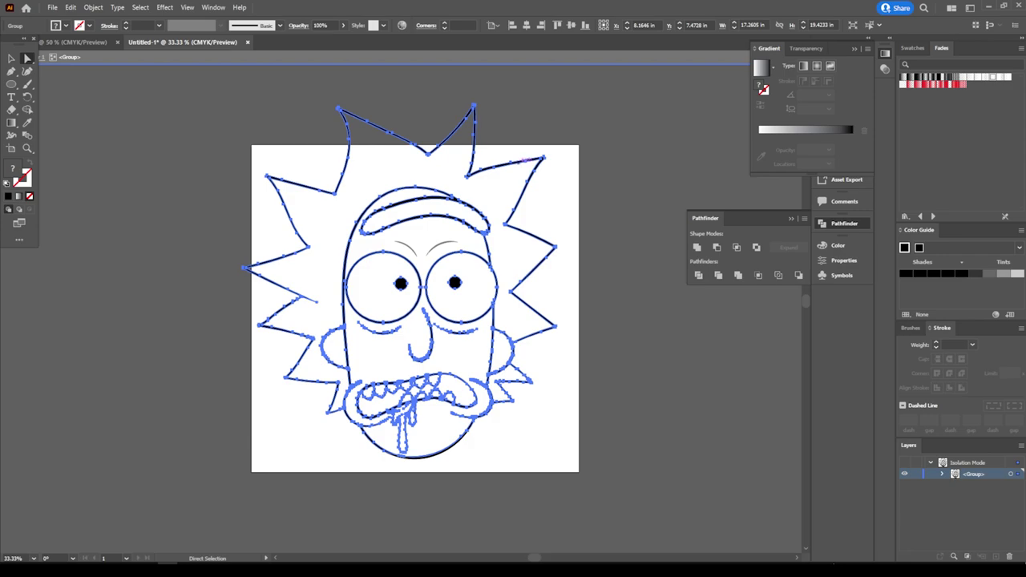
key("v")
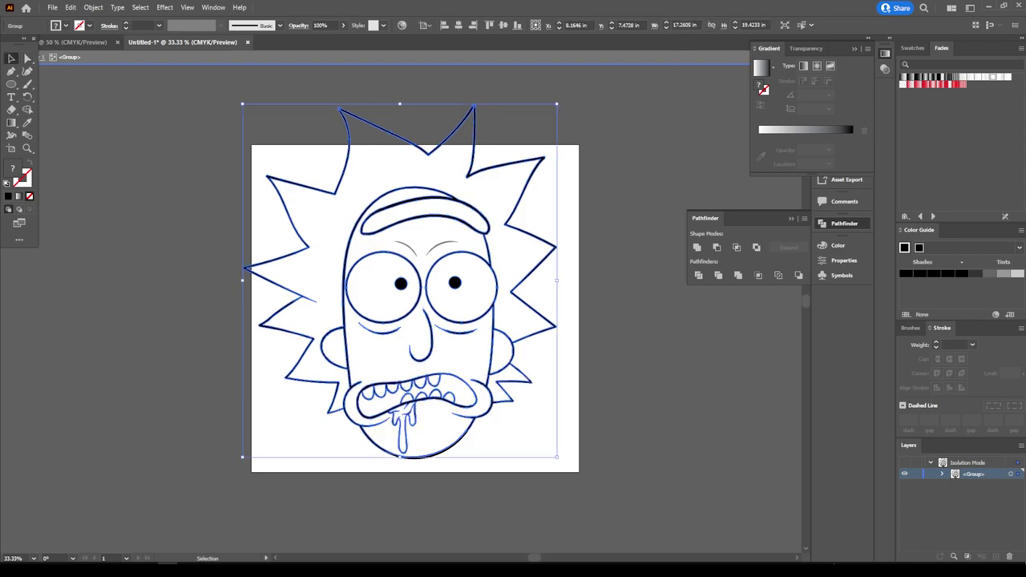
key("ctrl+shift+a")
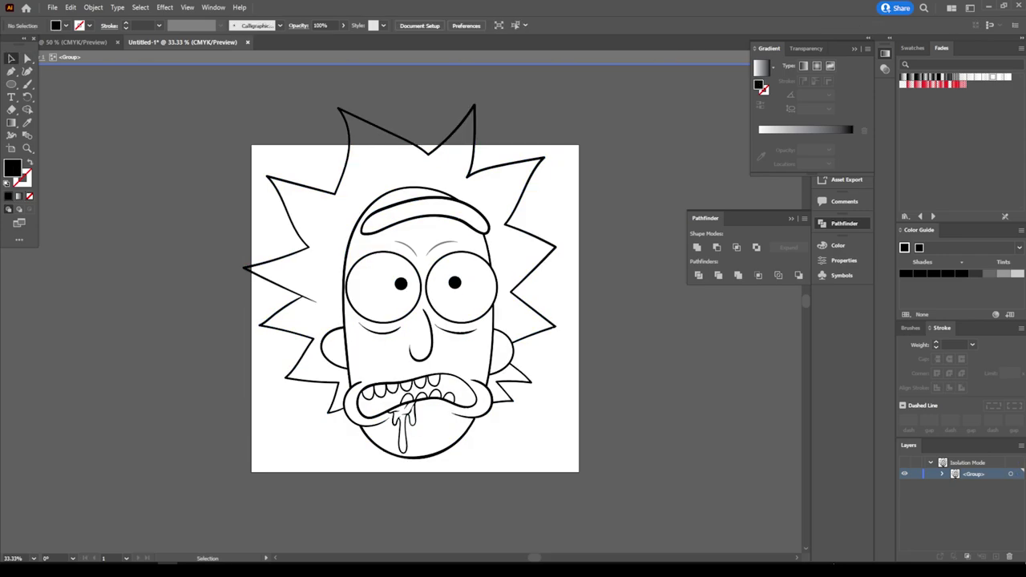
key("ctrl+a")
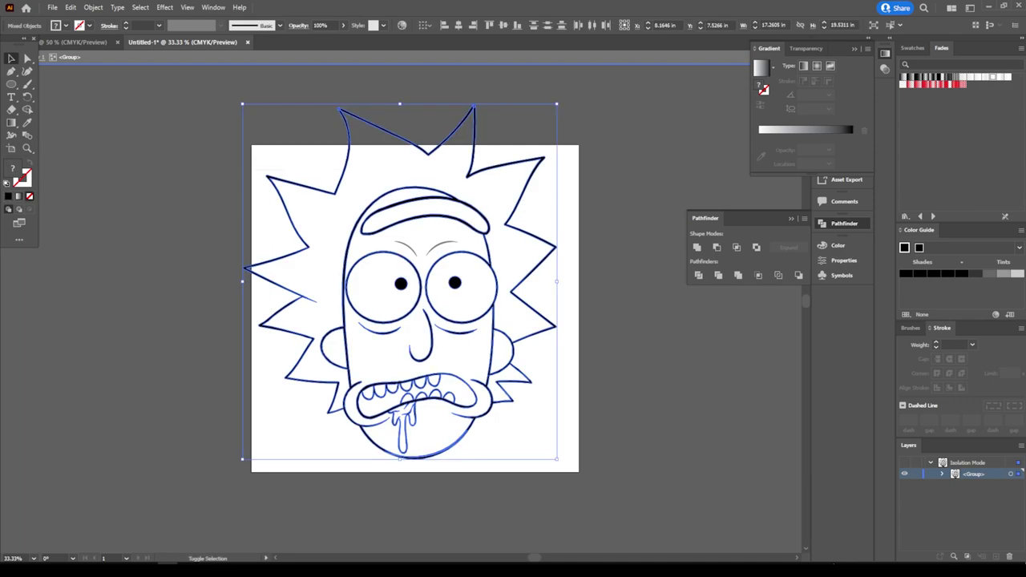
left_click_drag(556, 103, 572, 144)
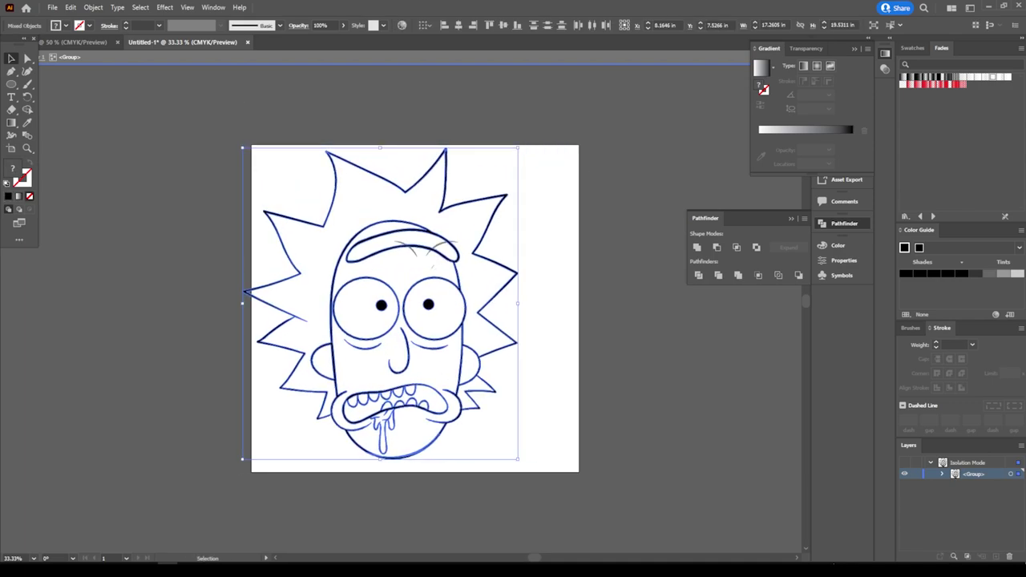
key("ctrl+z")
key("ctrl+shift+a")
key("Escape")
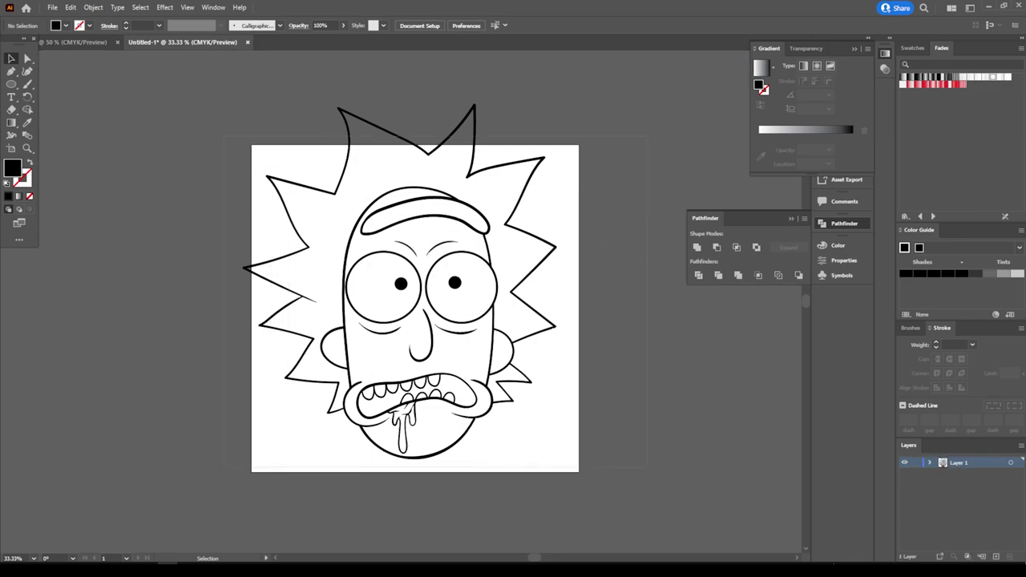
key("ctrl+a")
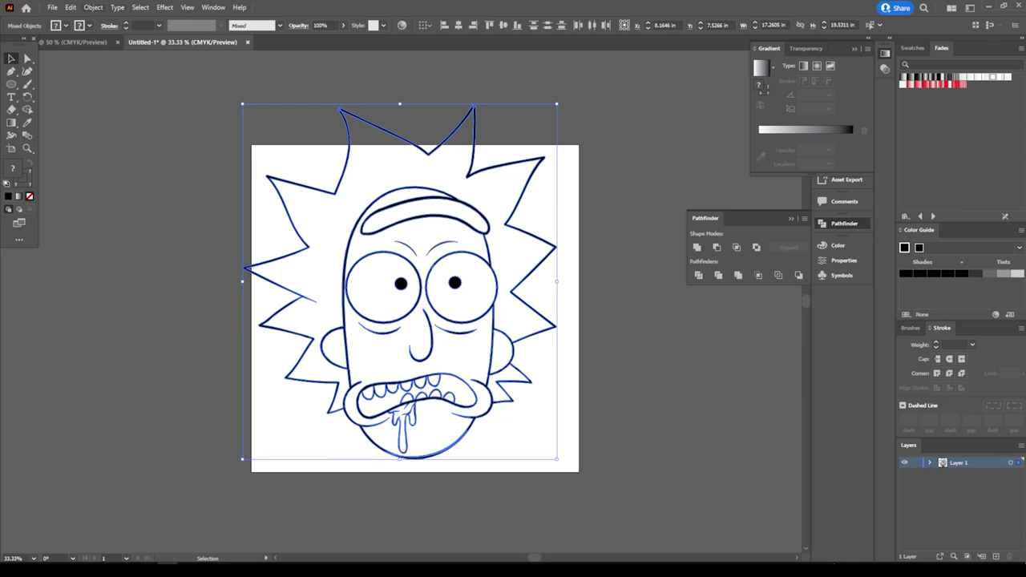
Step: Group and merge the line art, then shrink it to about 15.4 × 17.5 in on the artboard
left_click(93, 8)
left_click(120, 142)
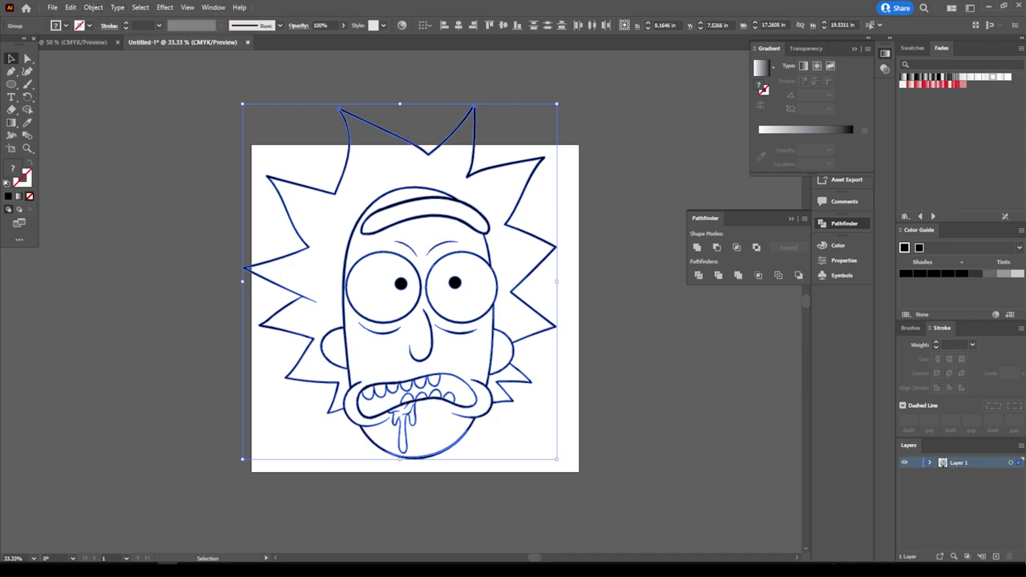
left_click(738, 275)
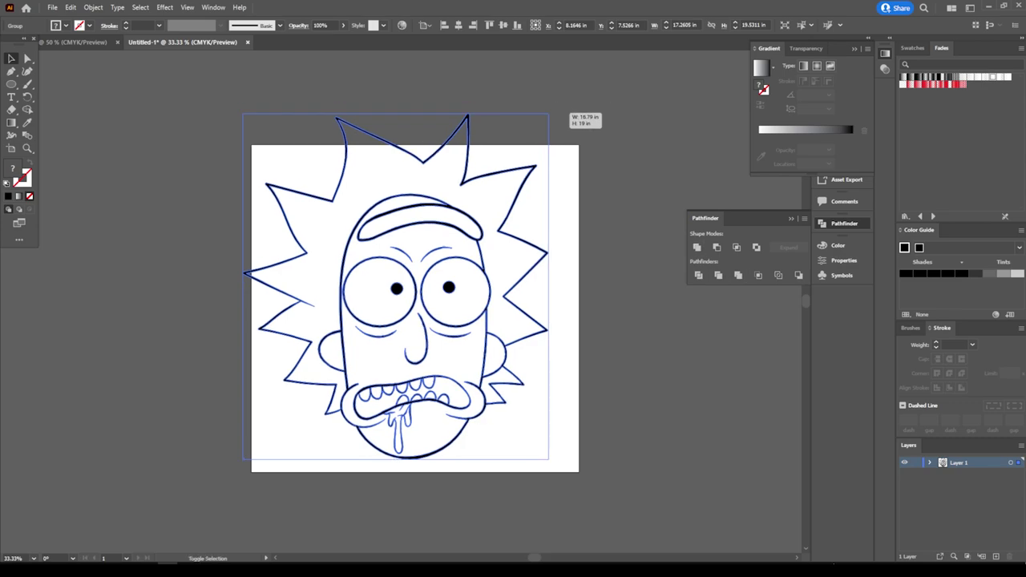
left_click_drag(556, 103, 524, 141)
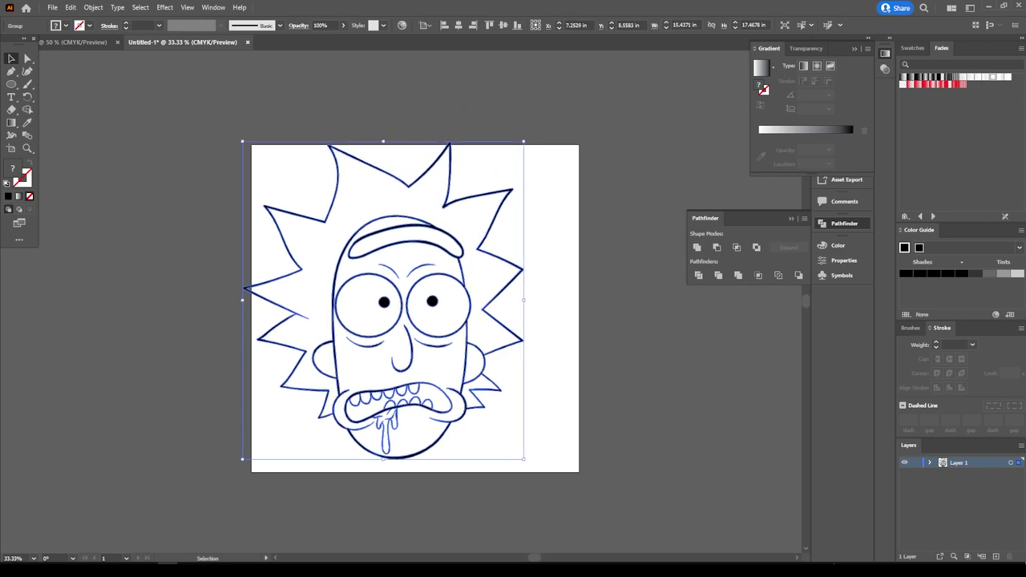
left_click_drag(451, 291, 471, 294)
Step: Switch to the Pencil tool and zoom in closely on the mouth
key("ctrl+shift+a")
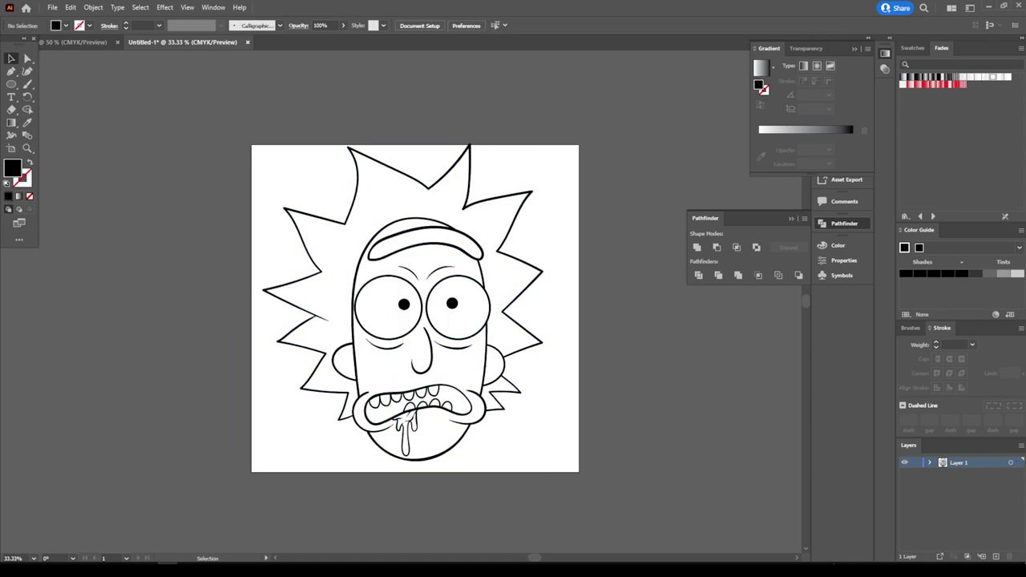
scroll(414, 309, "down", 2)
key("ctrl+plus")
key("ctrl+plus")
key("ctrl+plus")
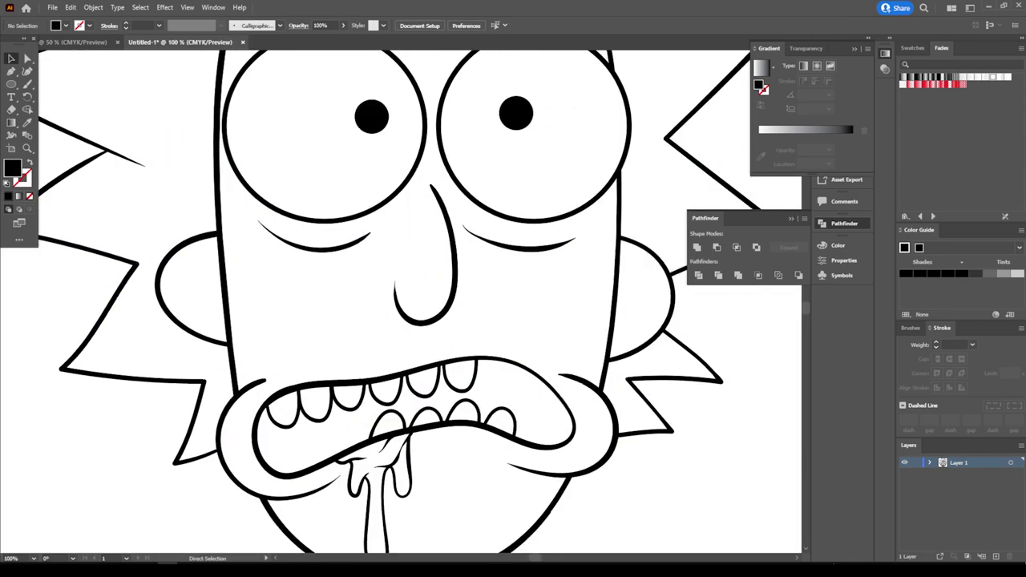
scroll(415, 305, "down", 2)
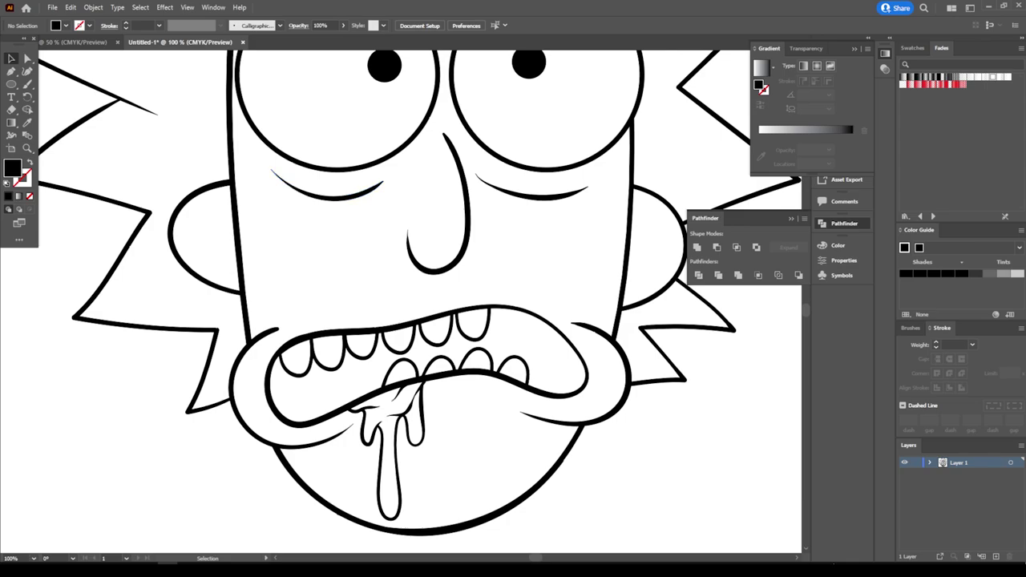
left_click_drag(28, 83, 49, 84)
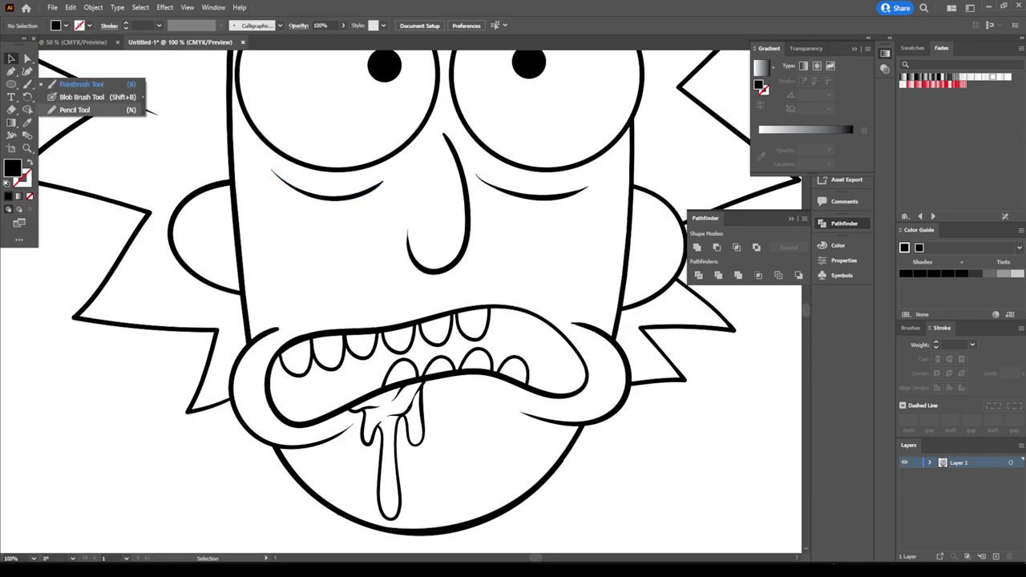
left_click(75, 110)
key("ctrl+plus")
key("ctrl+plus")
key("ctrl+plus")
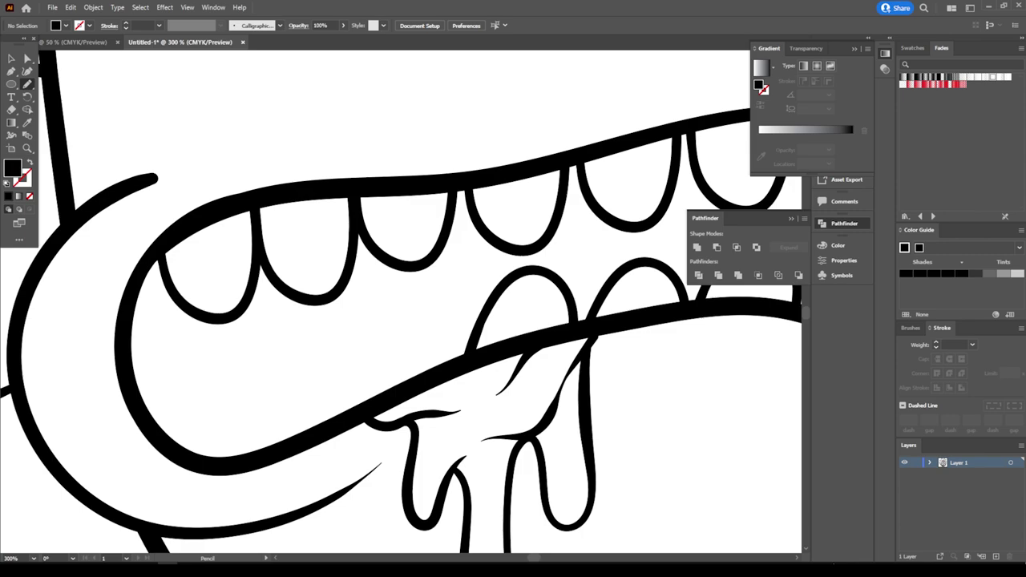
Step: Trace a closed pencil path around the mouth interior and upper teeth, filling it black
mouse_move(150, 259)
left_mouse_down()
mouse_move(315, 440)
mouse_move(513, 271)
mouse_move(492, 236)
left_mouse_up()
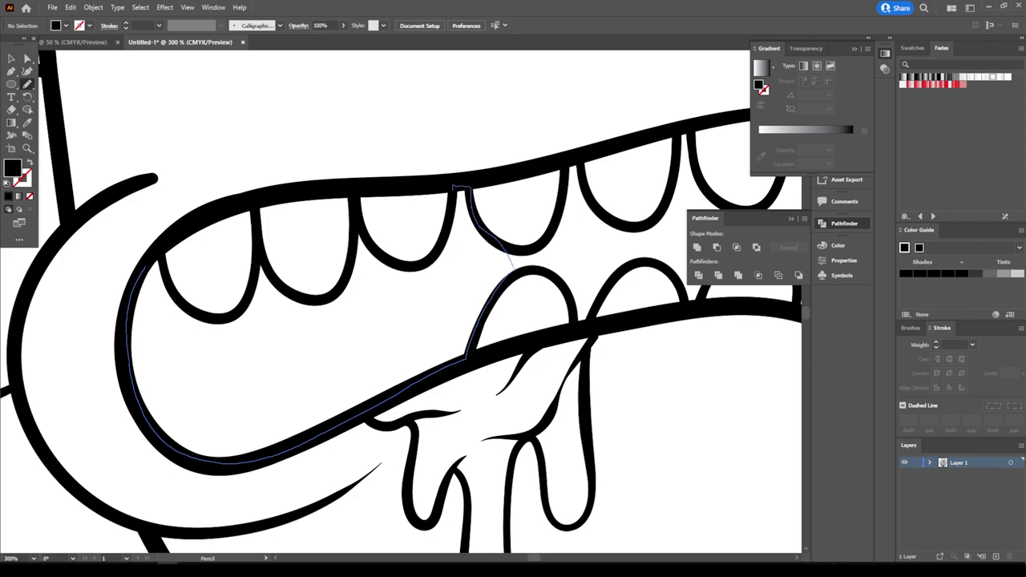
mouse_move(453, 190)
left_mouse_down()
mouse_move(438, 244)
mouse_move(407, 262)
left_mouse_up()
mouse_move(358, 210)
left_mouse_down()
mouse_move(333, 297)
mouse_move(303, 300)
left_mouse_up()
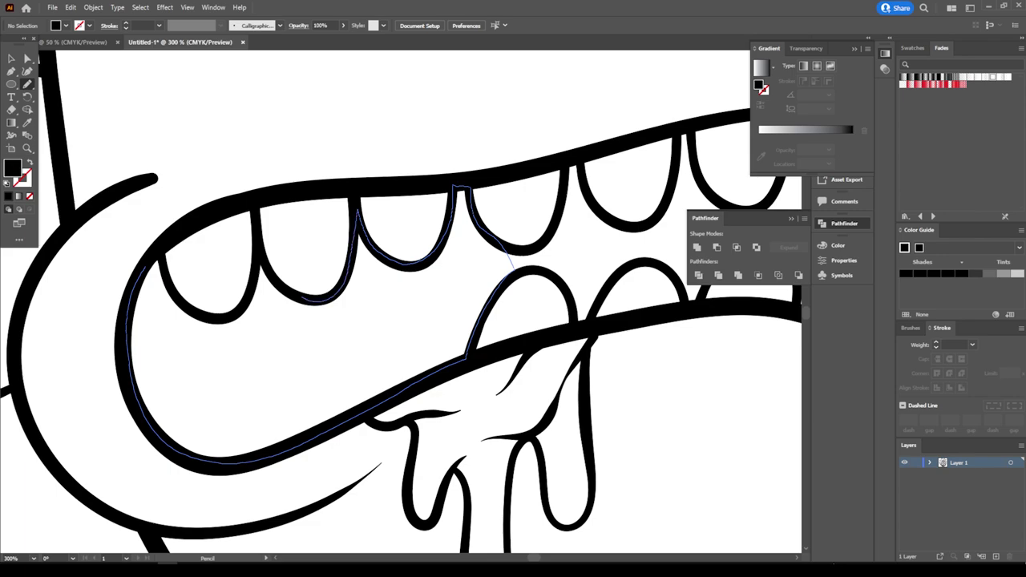
mouse_move(259, 250)
left_mouse_down()
mouse_move(243, 308)
mouse_move(216, 319)
left_mouse_up()
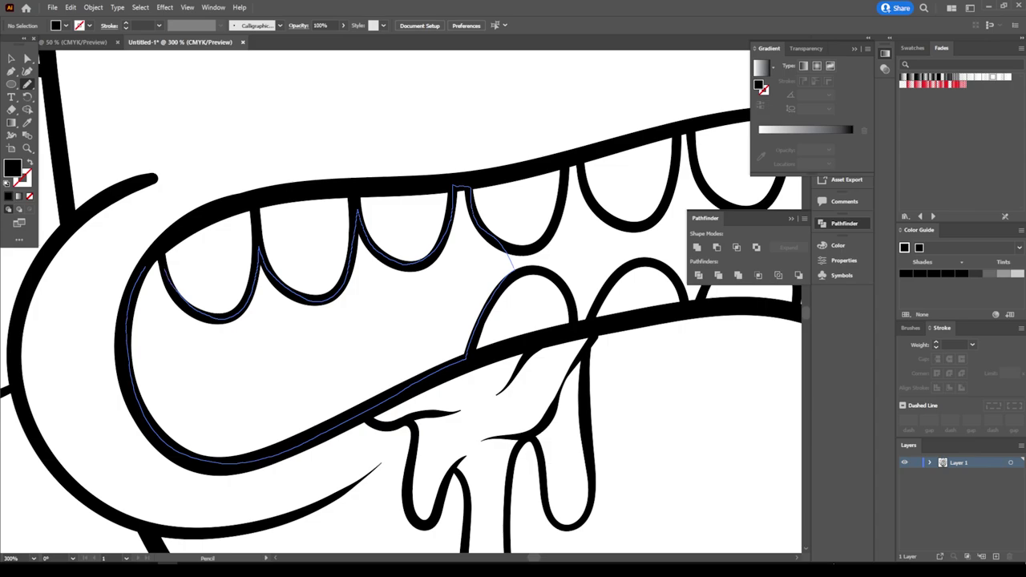
left_click_drag(510, 271, 475, 234)
scroll(401, 304, "down", 3)
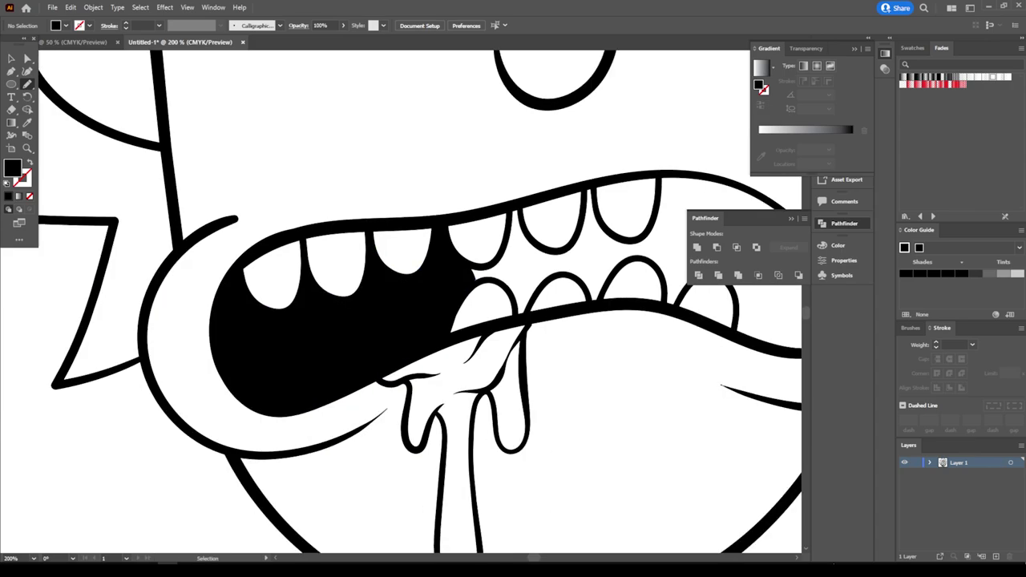
Step: Trace around the lower teeth and tongue's lower edge to extend the black fill
scroll(561, 304, "up", 3)
scroll(400, 320, "up", 2)
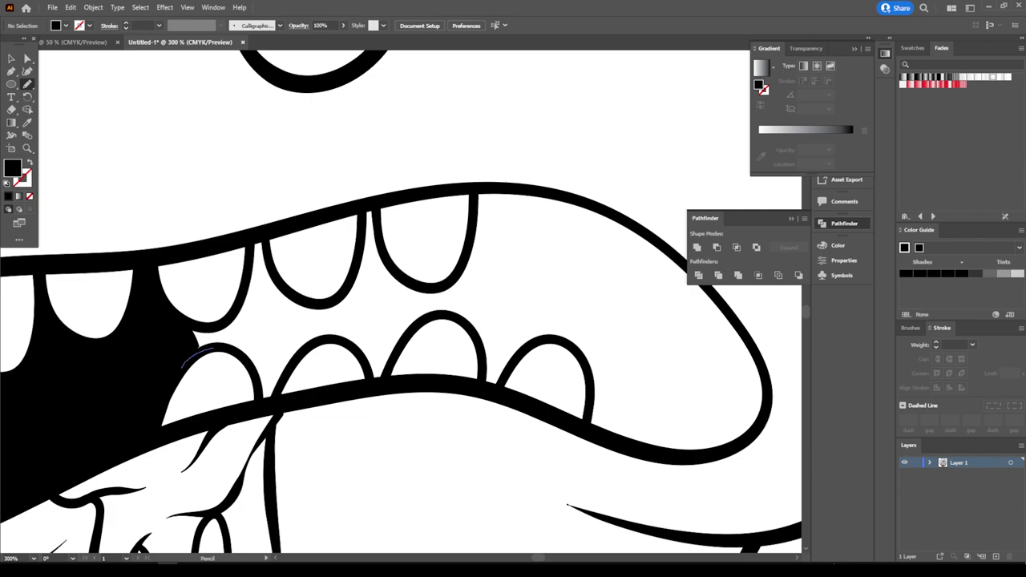
mouse_move(246, 359)
left_mouse_down()
mouse_move(258, 391)
mouse_move(321, 340)
left_mouse_up()
mouse_move(381, 383)
left_mouse_down()
mouse_move(440, 312)
mouse_move(482, 368)
mouse_move(533, 344)
left_mouse_up()
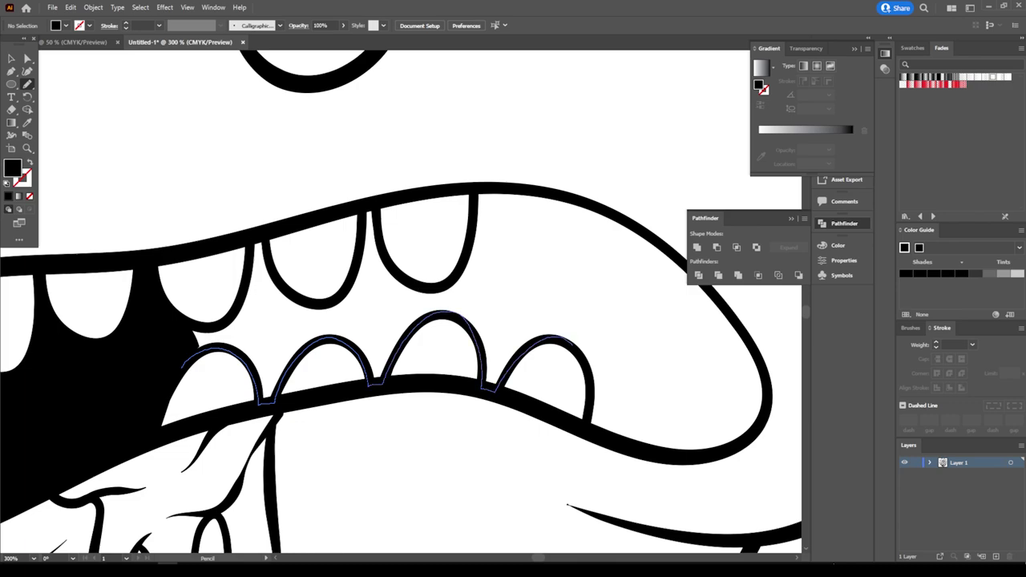
mouse_move(588, 375)
left_mouse_down()
mouse_move(588, 423)
mouse_move(622, 444)
mouse_move(719, 446)
mouse_move(758, 402)
mouse_move(735, 332)
mouse_move(636, 237)
mouse_move(532, 192)
mouse_move(487, 188)
mouse_move(466, 251)
mouse_move(437, 287)
mouse_move(397, 274)
mouse_move(380, 226)
mouse_move(342, 292)
mouse_move(295, 303)
mouse_move(266, 244)
mouse_move(239, 302)
mouse_move(173, 323)
left_mouse_up()
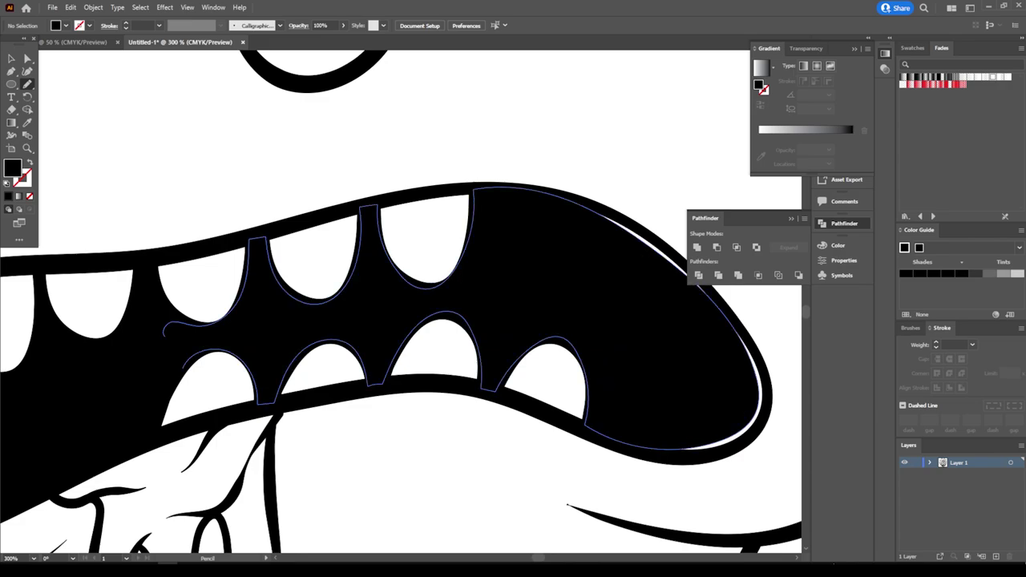
key("ctrl+minus")
key("ctrl+minus")
key("ctrl+plus")
key("ctrl+plus")
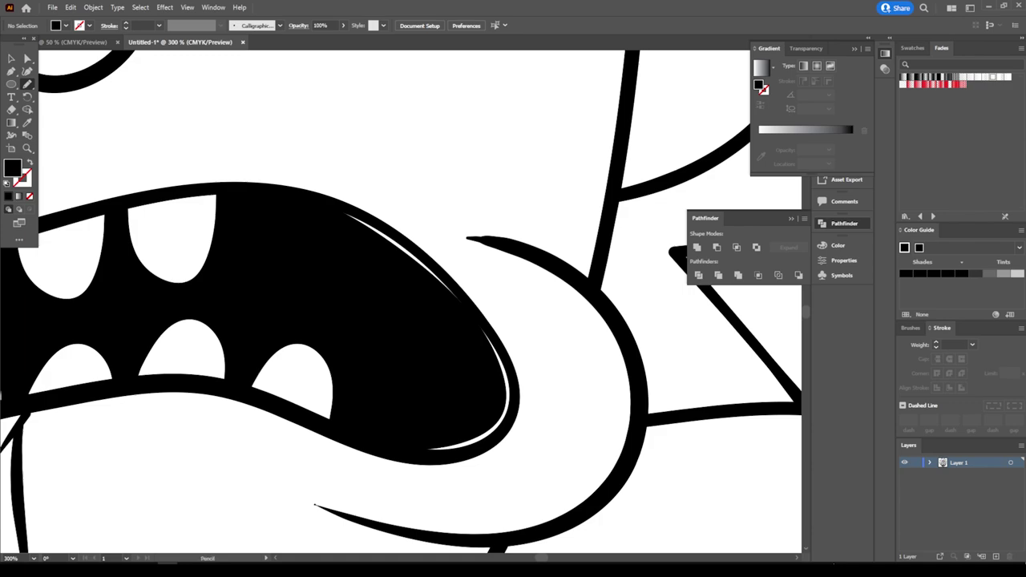
Step: Fill the mouth's right inner edge black to the corner, then marquee-select the face
left_click_drag(401, 445, 428, 266)
mouse_move(427, 266)
left_mouse_down()
mouse_move(336, 217)
mouse_move(373, 254)
mouse_move(357, 223)
left_mouse_up()
scroll(375, 366, "down", 3)
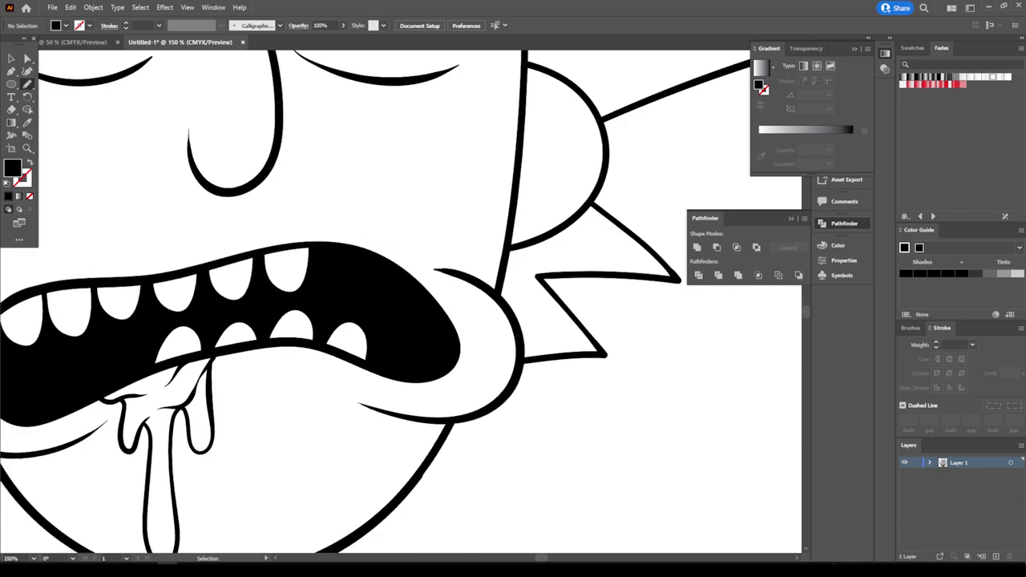
scroll(375, 367, "down", 2)
scroll(375, 367, "down", 2)
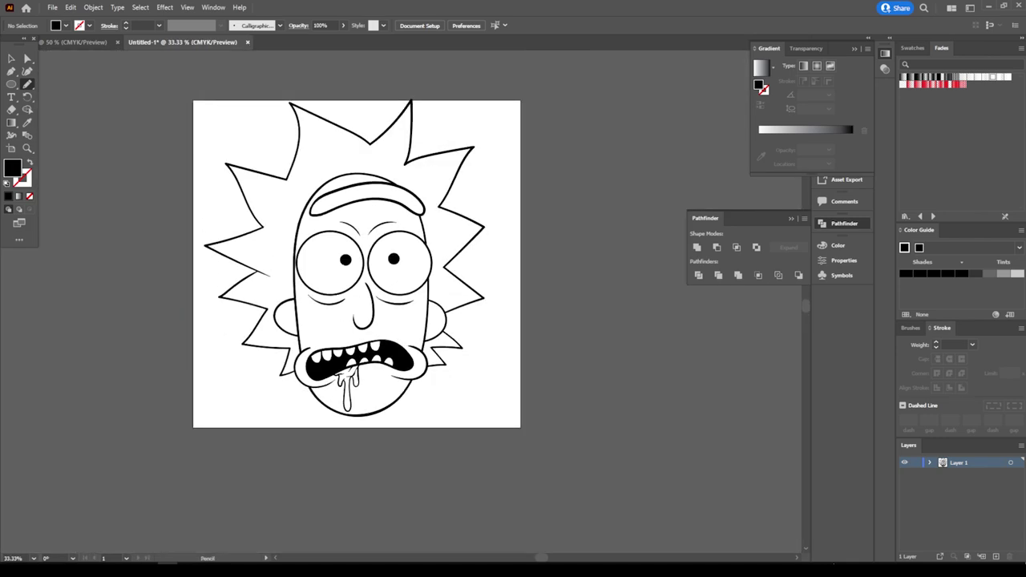
scroll(323, 216, "up", 1)
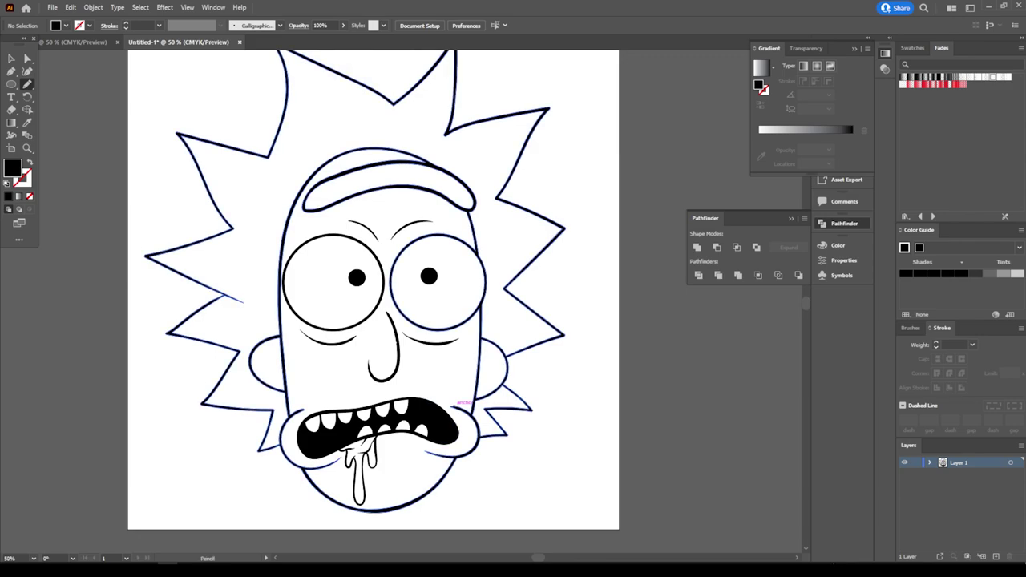
key("v")
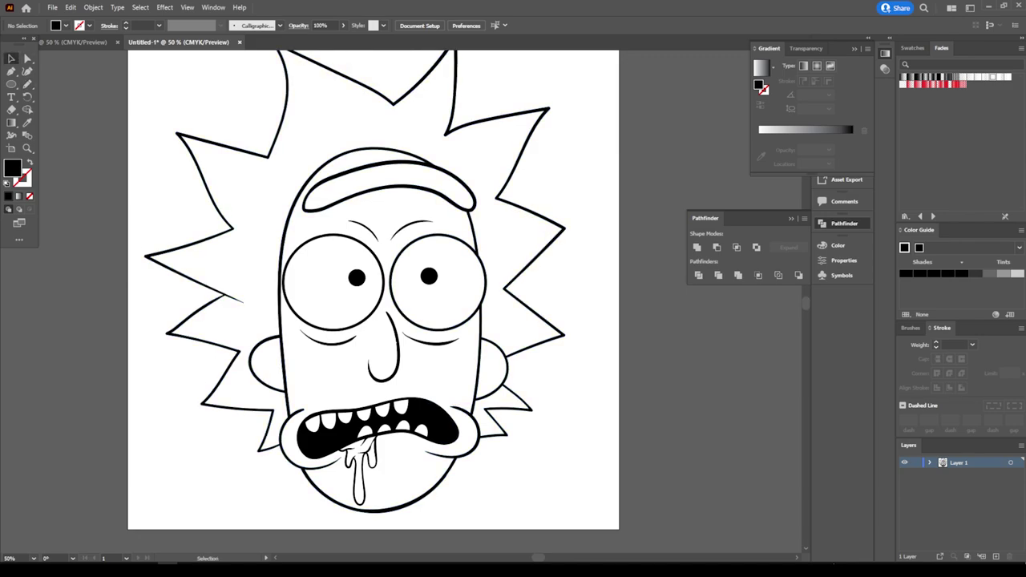
left_click_drag(168, 104, 497, 463)
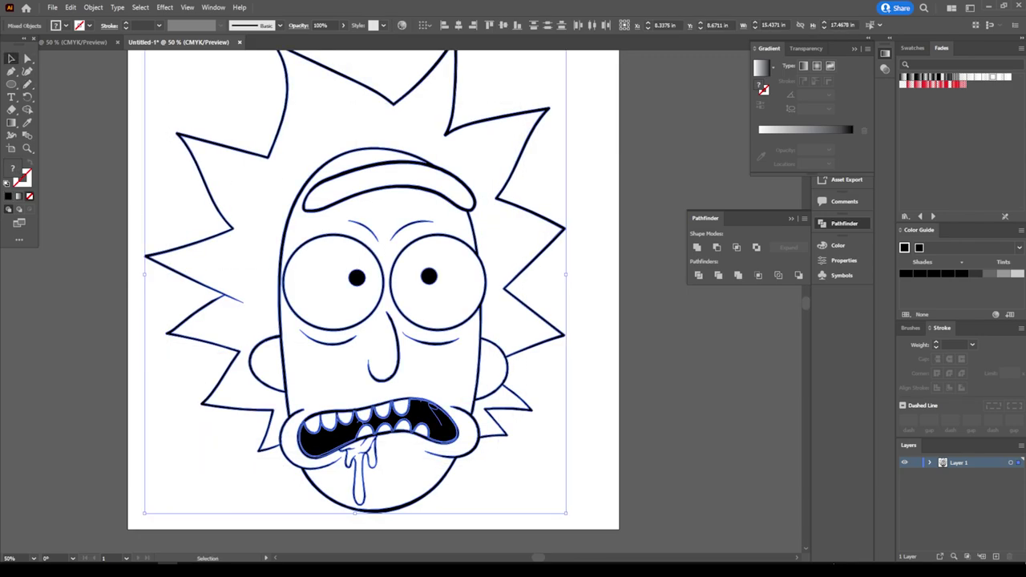
Step: Divide the face line art into separate pieces with Pathfinder Divide
left_click(93, 7)
left_click(121, 133)
left_click(738, 275)
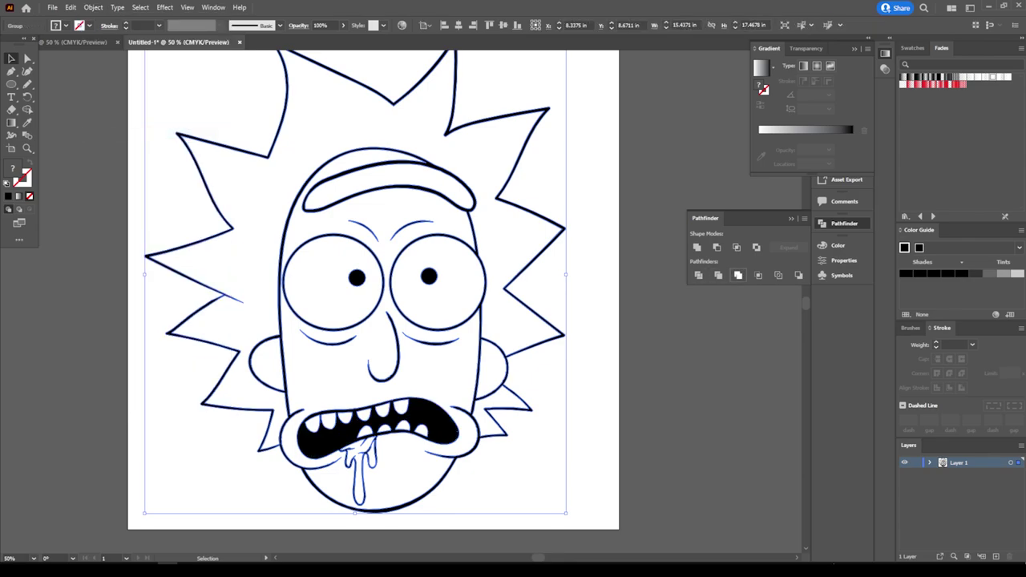
key("ctrl+shift+a")
Step: Duplicate Layer 1 into a Layer 1 copy above it
key("ctrl+minus")
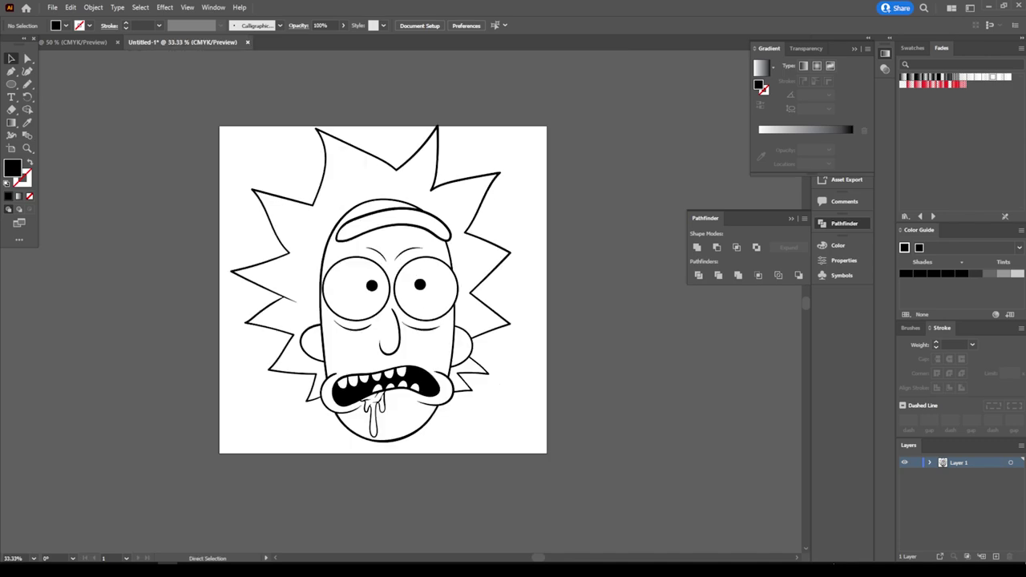
key("ctrl+plus")
key("ctrl+plus")
scroll(352, 302, "down", 1)
scroll(353, 301, "down", 1)
scroll(353, 301, "left", 1)
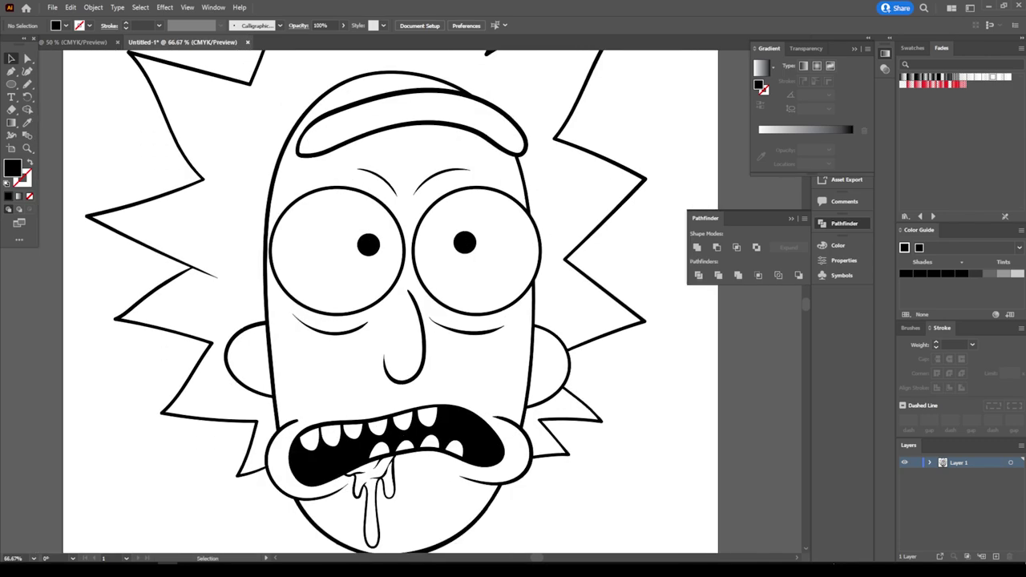
scroll(353, 301, "down", 1)
scroll(366, 302, "up", 1)
key("ctrl+minus")
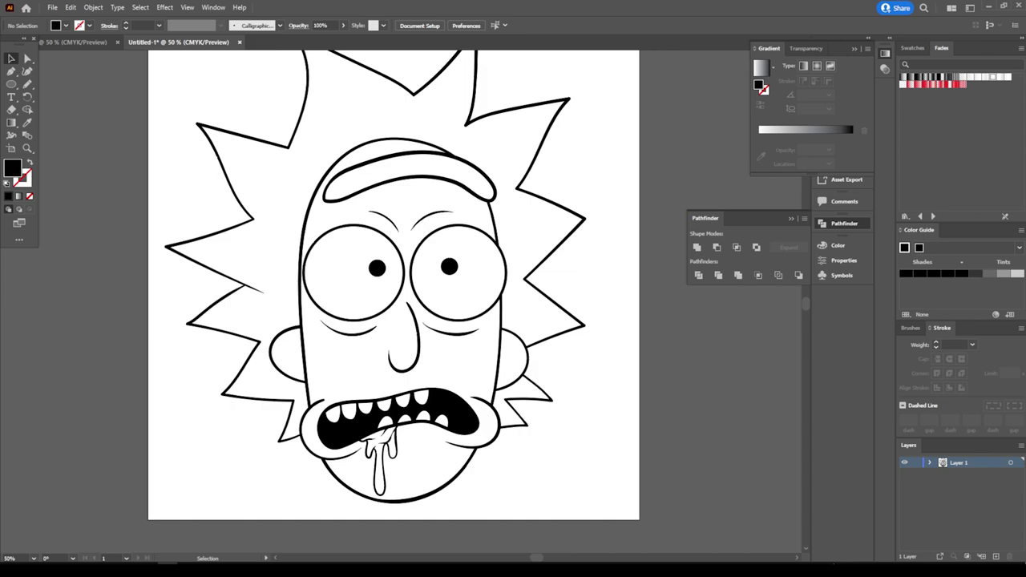
left_click_drag(958, 462, 981, 556)
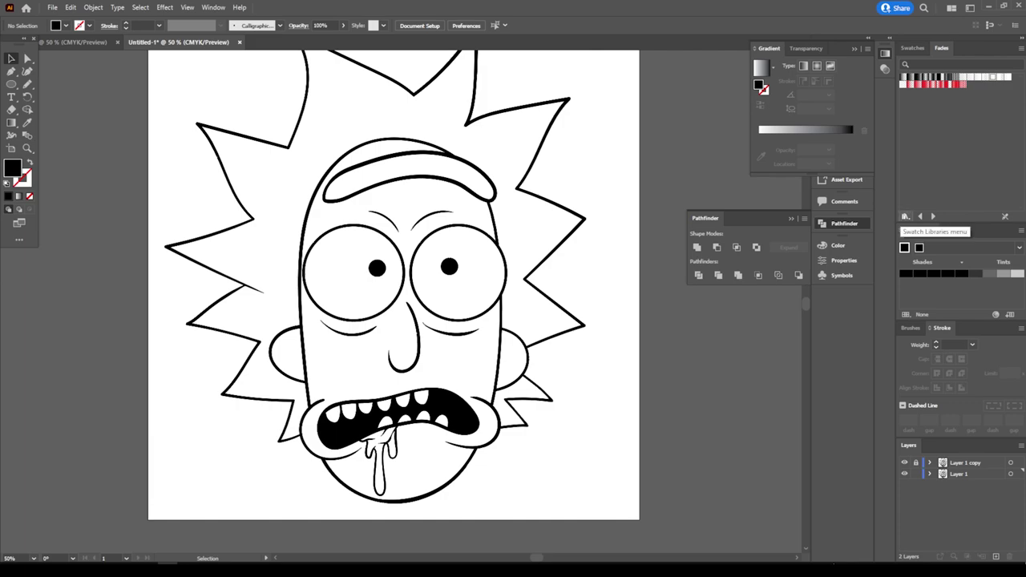
Step: Load the CHIWORLD SKIN TONES #1 swatch library and pick a light peach fill
left_click(905, 217)
left_click(955, 492)
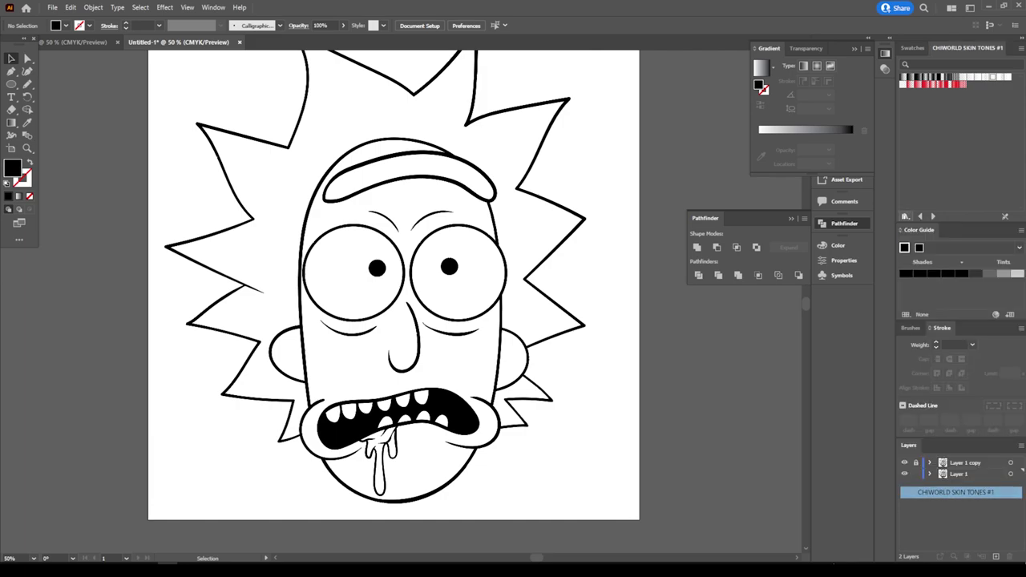
scroll(932, 140, "down", 1)
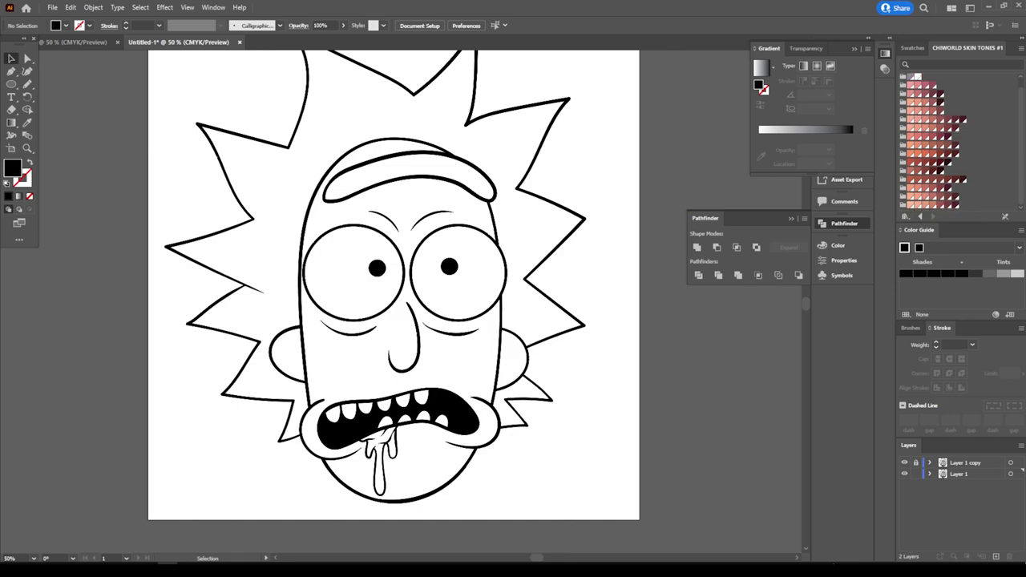
left_click(918, 204)
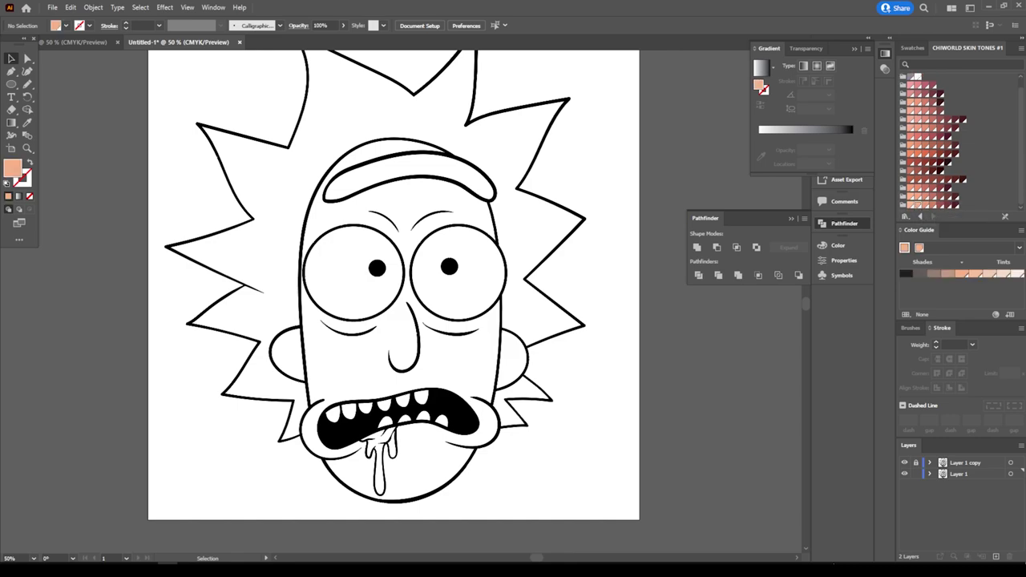
Step: Draw a peach rectangle, about 20.53 × 16.79 in, covering the whole artboard
right_click(11, 83)
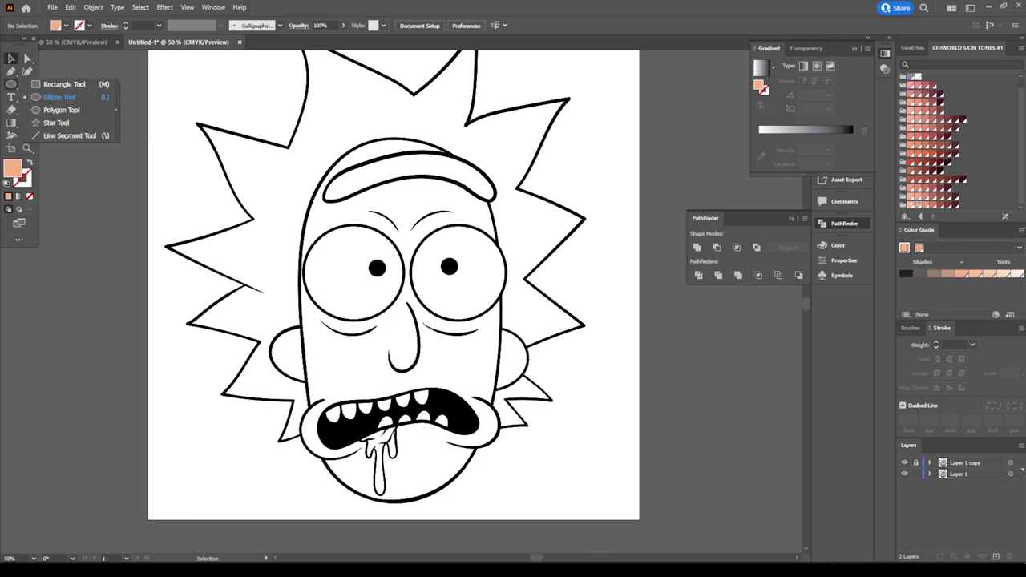
left_click(64, 83)
key("ctrl+minus")
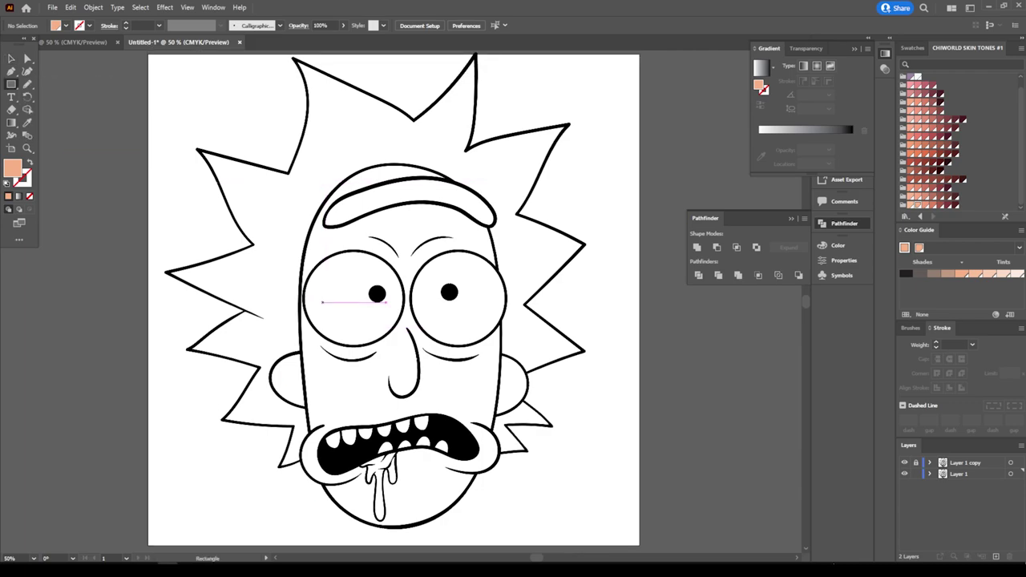
left_click_drag(213, 122, 588, 466)
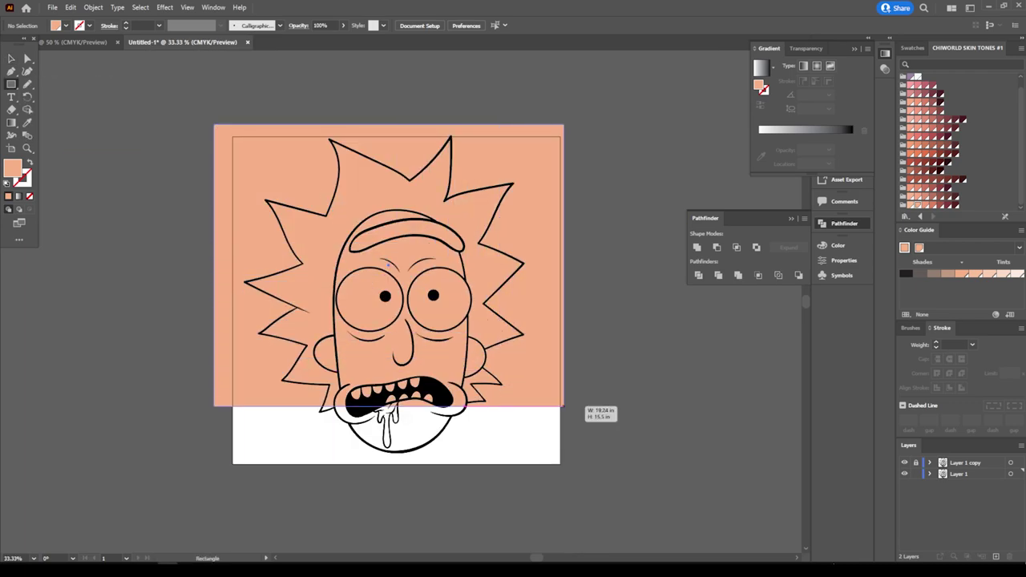
key("ctrl+plus")
scroll(400, 302, "down", 2)
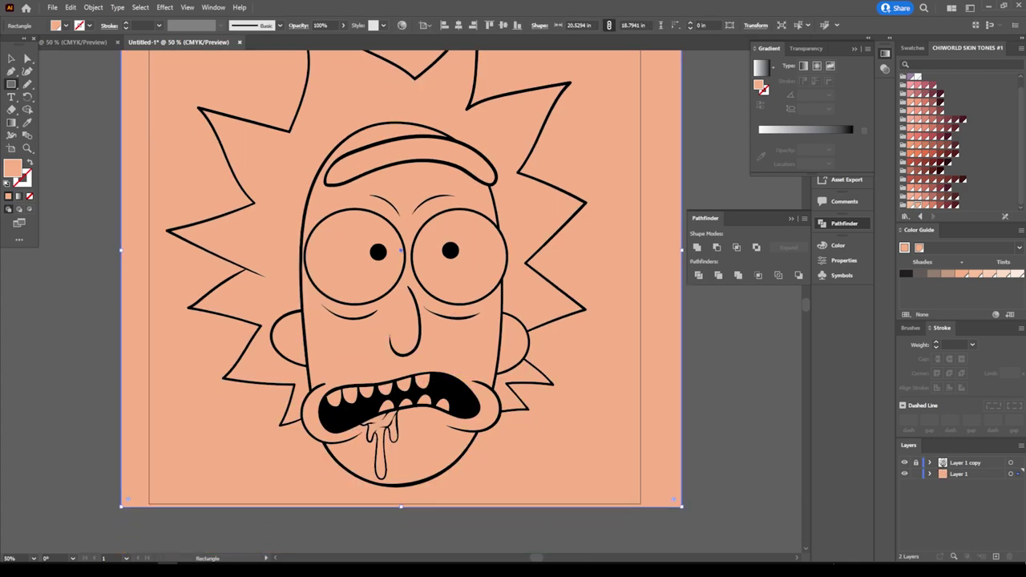
Step: Send the peach rectangle to the back, then select and group all the artwork
key("v")
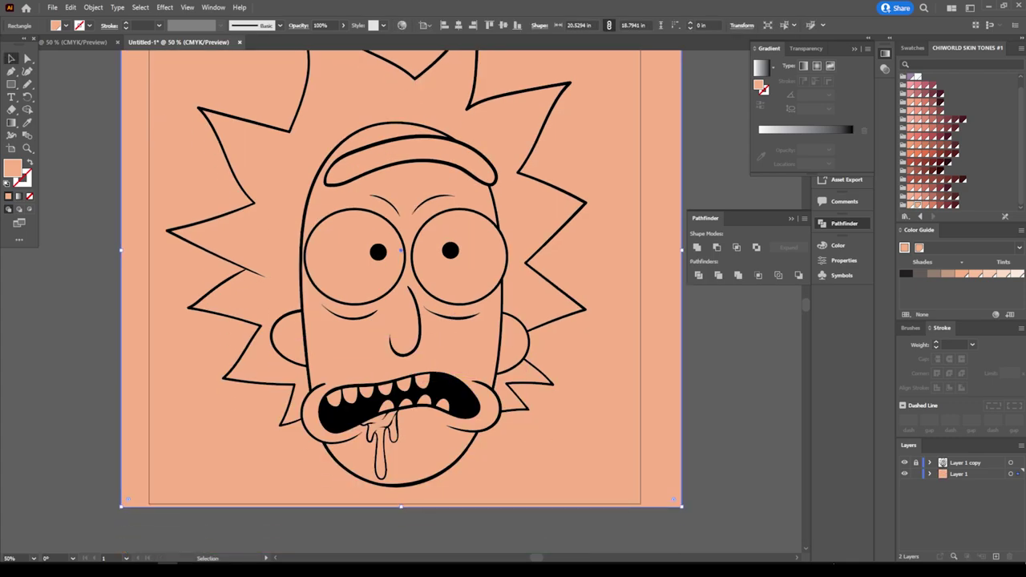
right_click(170, 145)
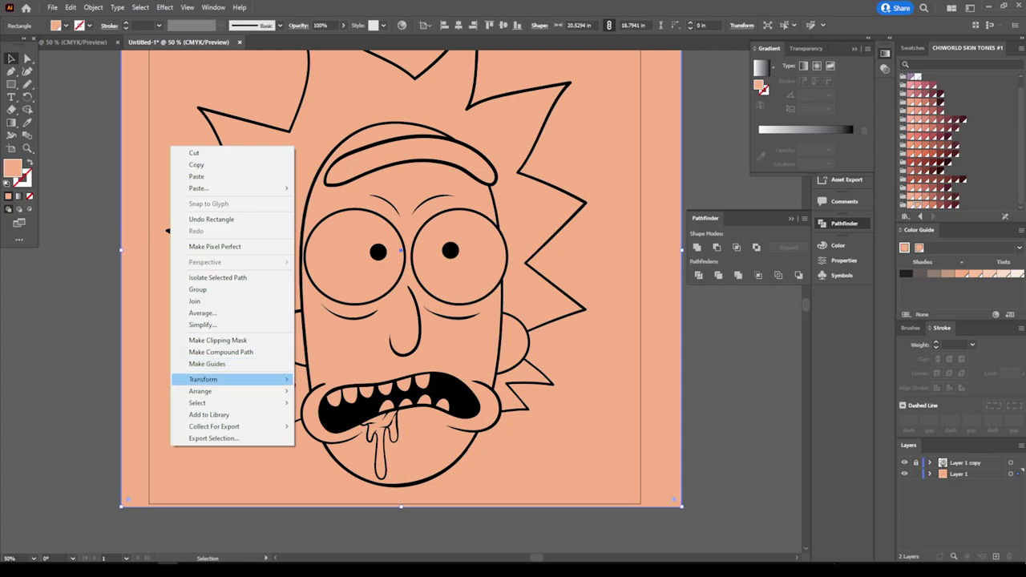
mouse_move(201, 391)
left_click(329, 427)
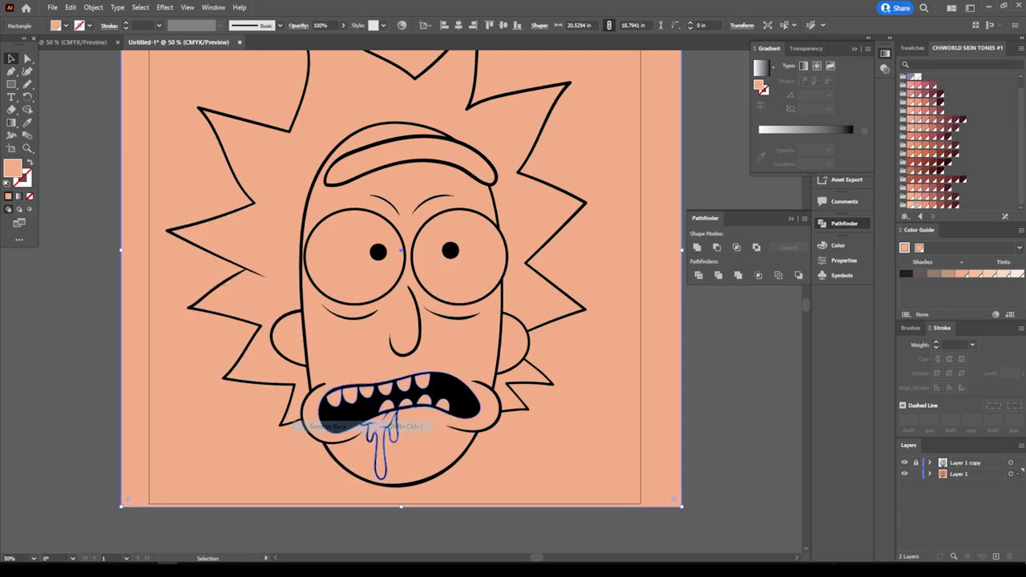
scroll(401, 292, "up", 2)
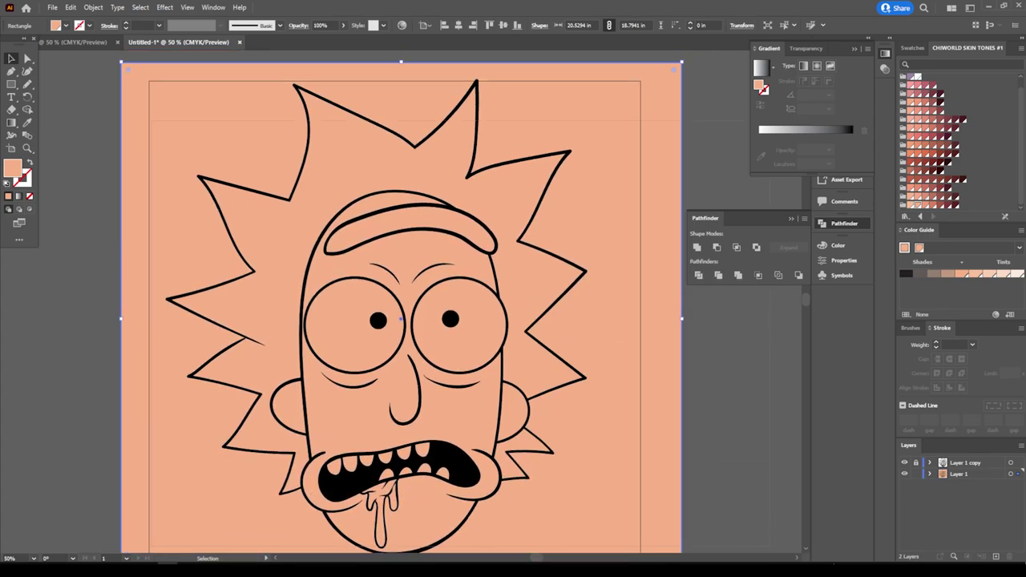
key("ctrl+a")
key("ctrl+g")
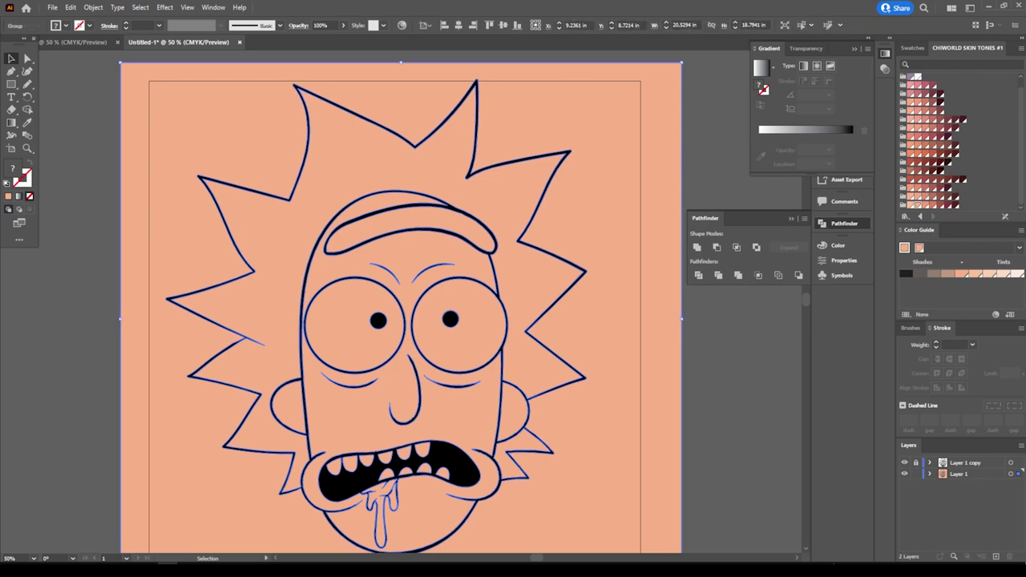
Step: Isolate the group, delete the peach background rectangle, and select the hair shape
right_click(637, 240)
left_click(685, 367)
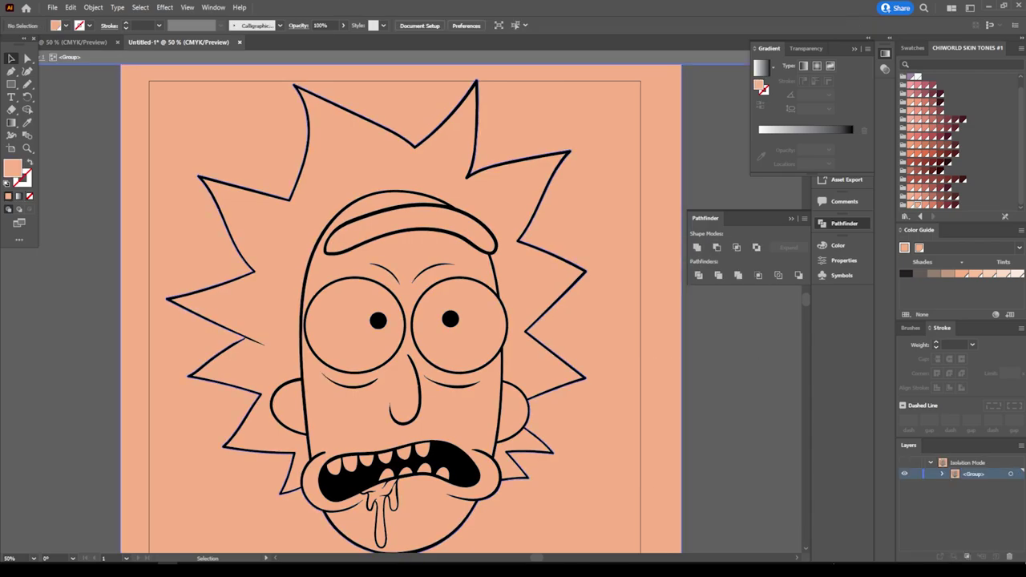
key("Delete")
key("ctrl+minus")
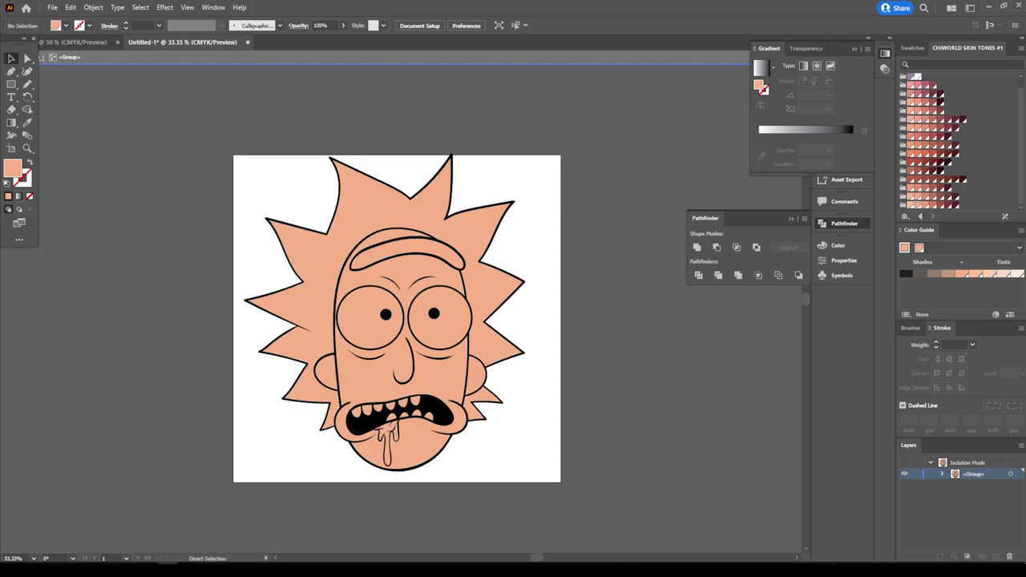
key("ctrl+plus")
left_click(241, 240)
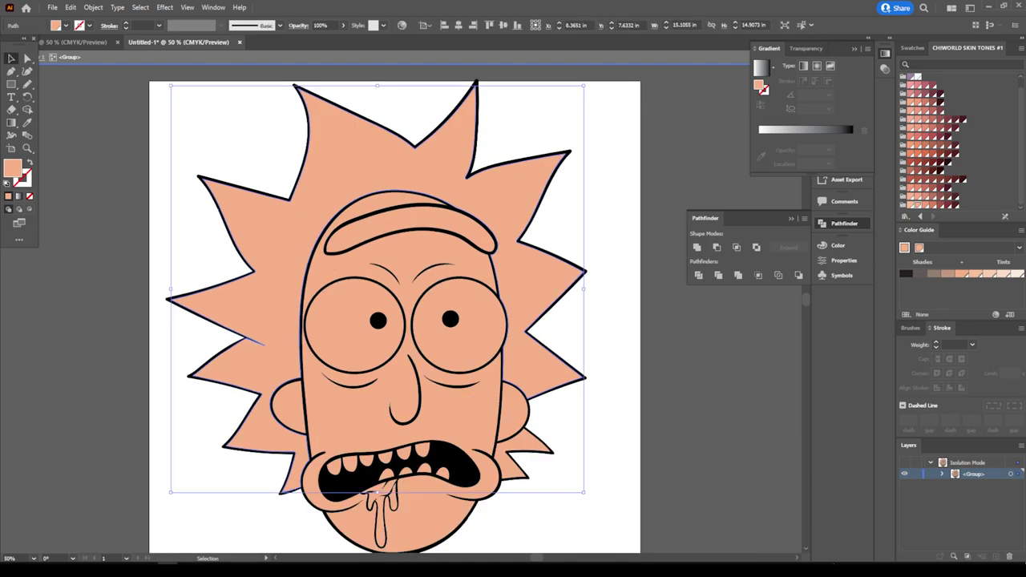
Step: Set the hair fill to muted light blue 9AB9CC in the Color Picker
double_click(12, 168)
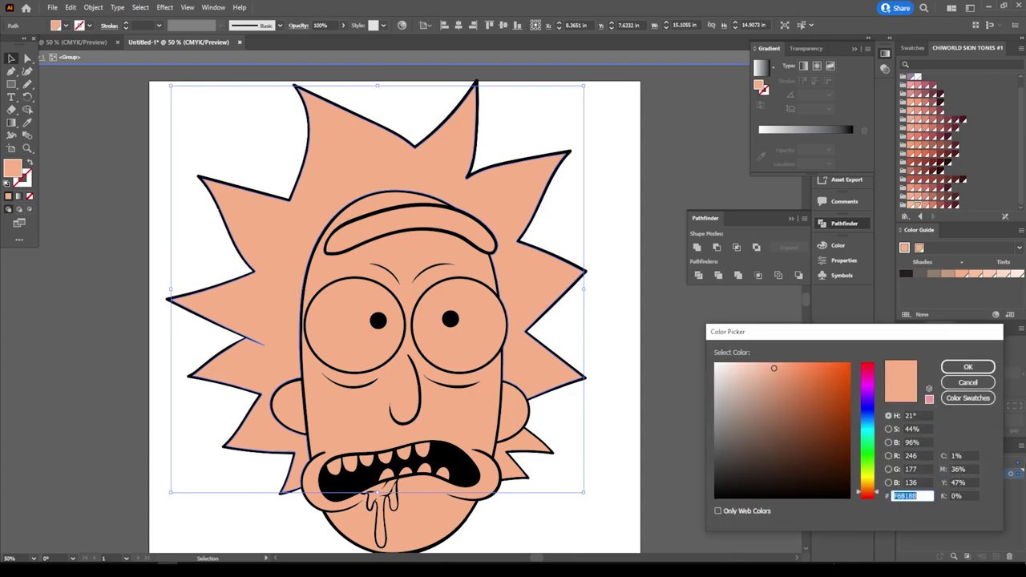
type("AFCFE8")
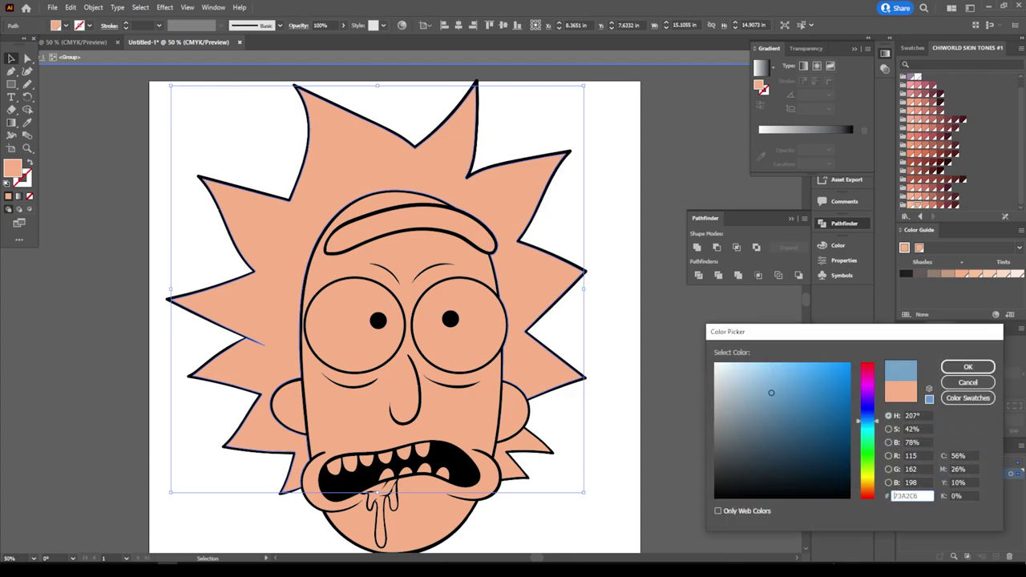
left_click_drag(747, 374, 754, 369)
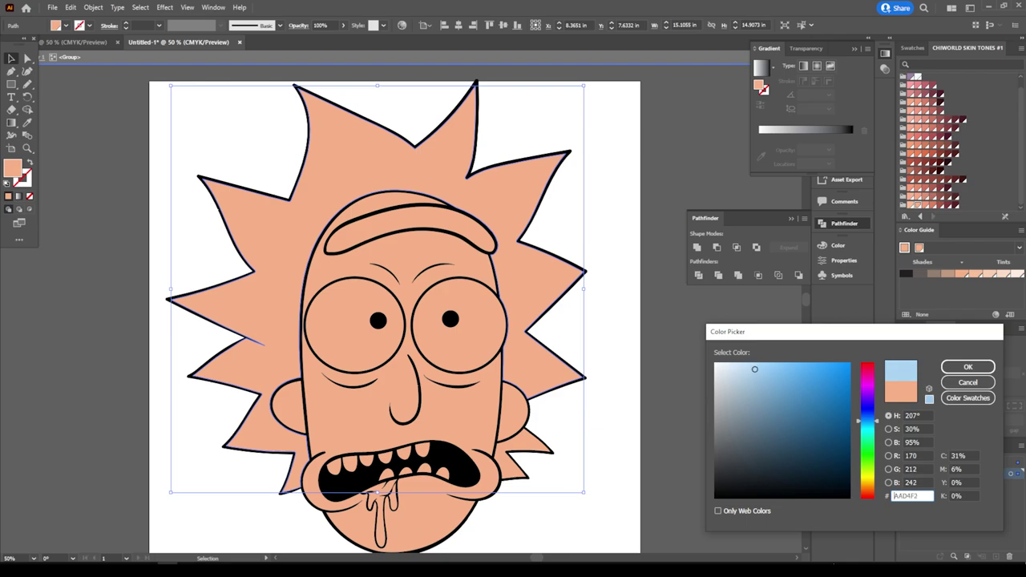
left_click_drag(867, 420, 867, 421)
left_click_drag(754, 368, 747, 389)
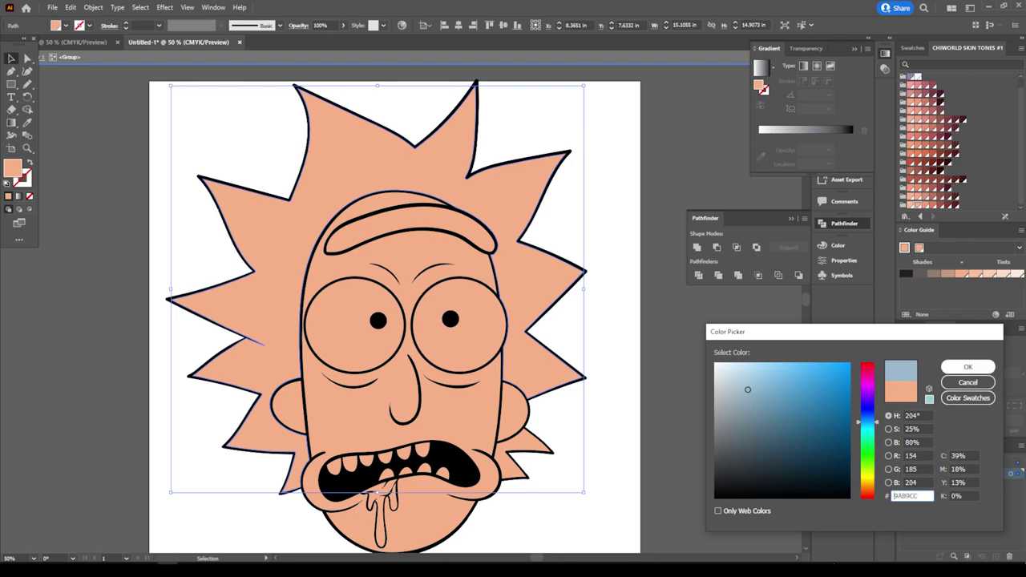
left_click(967, 367)
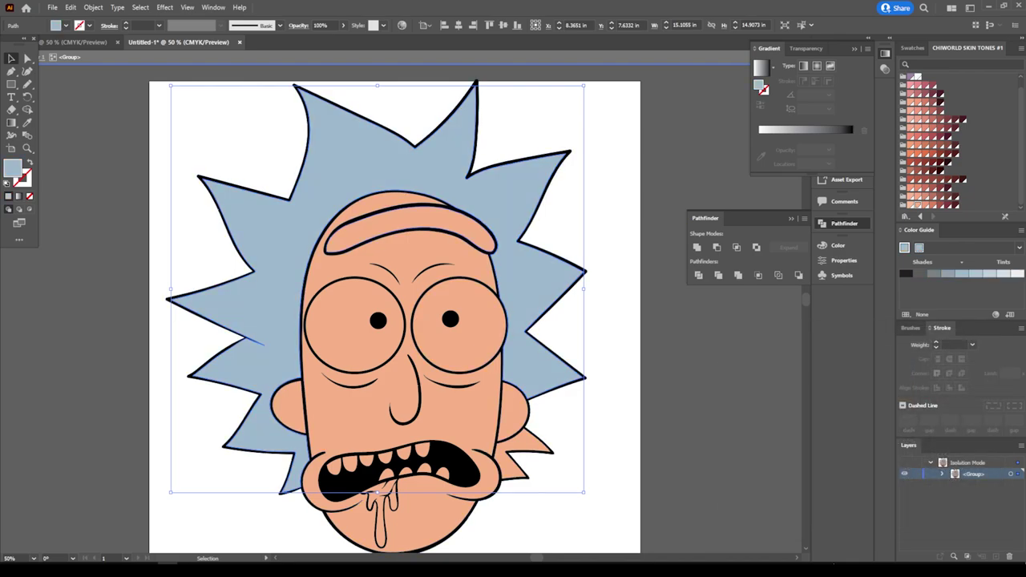
Step: Apply the hair's blue to the eyebrow and the tuft beside the right ear
left_click(410, 232)
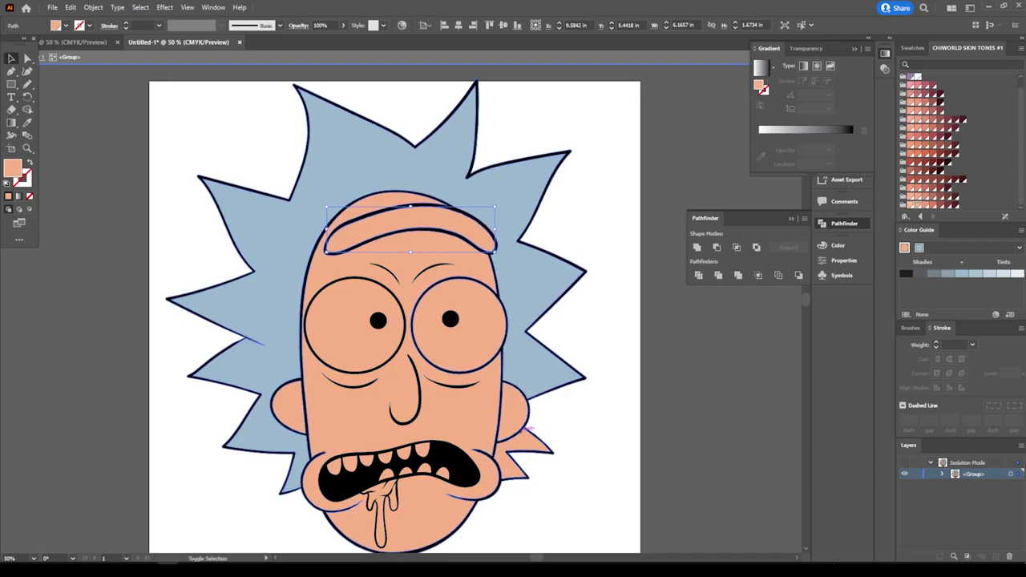
left_click(525, 455, "shift")
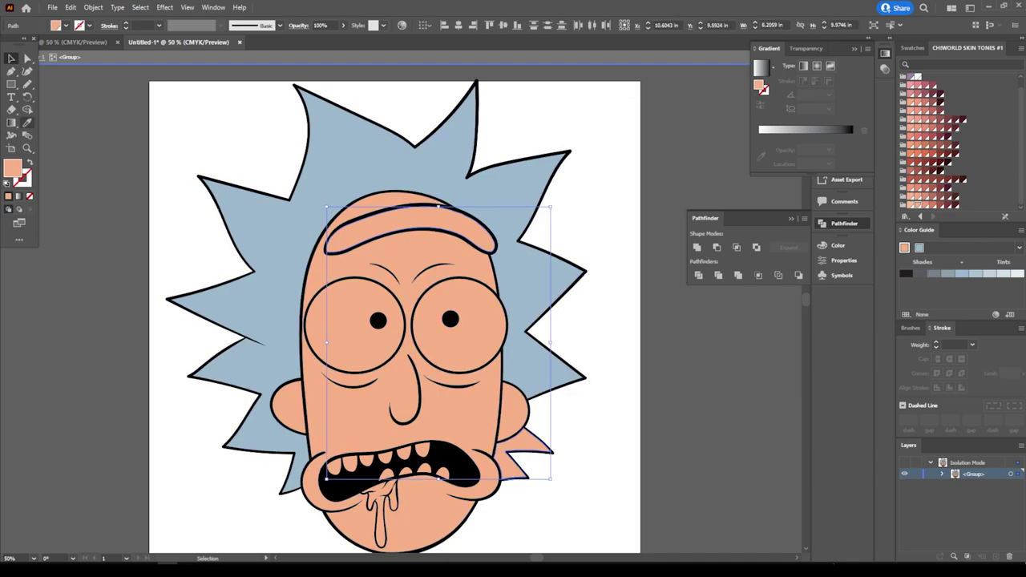
key("i")
left_click(545, 352)
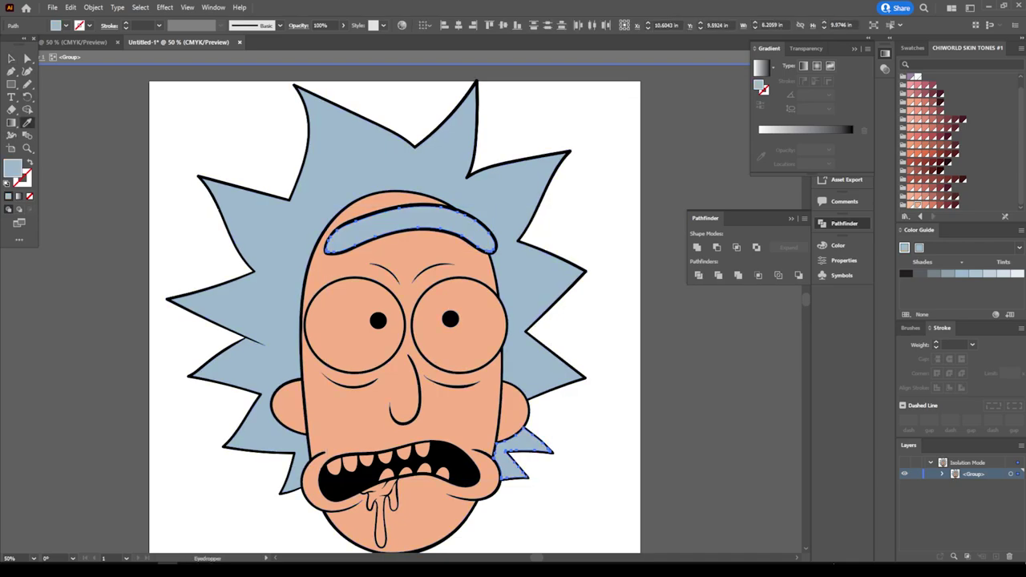
key("v")
key("ctrl+shift+a")
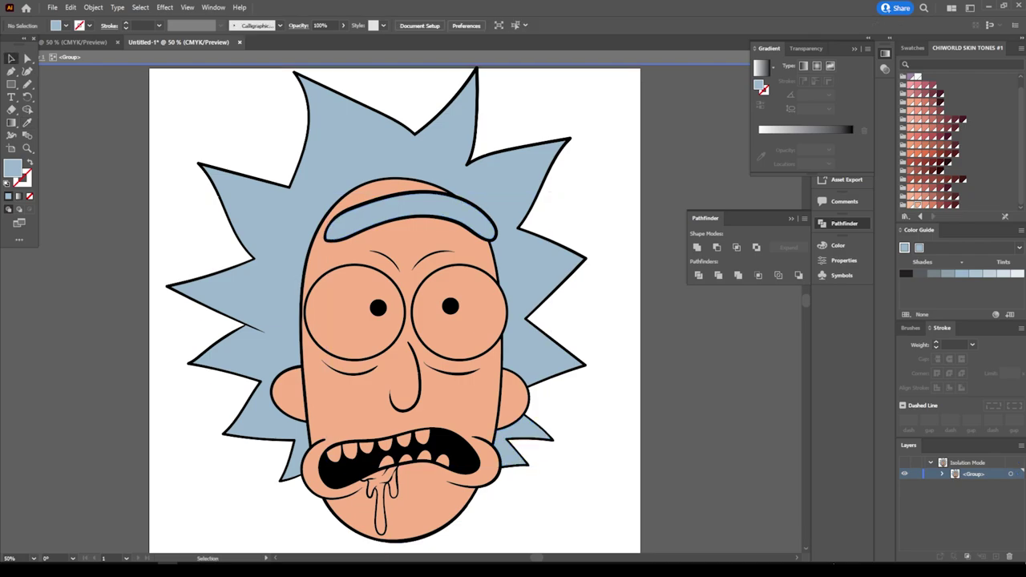
scroll(394, 310, "down", 2)
key("ctrl+minus")
Step: Zoom in on the mouth and select the whole drool shape, including its inner highlight
key("ctrl+1")
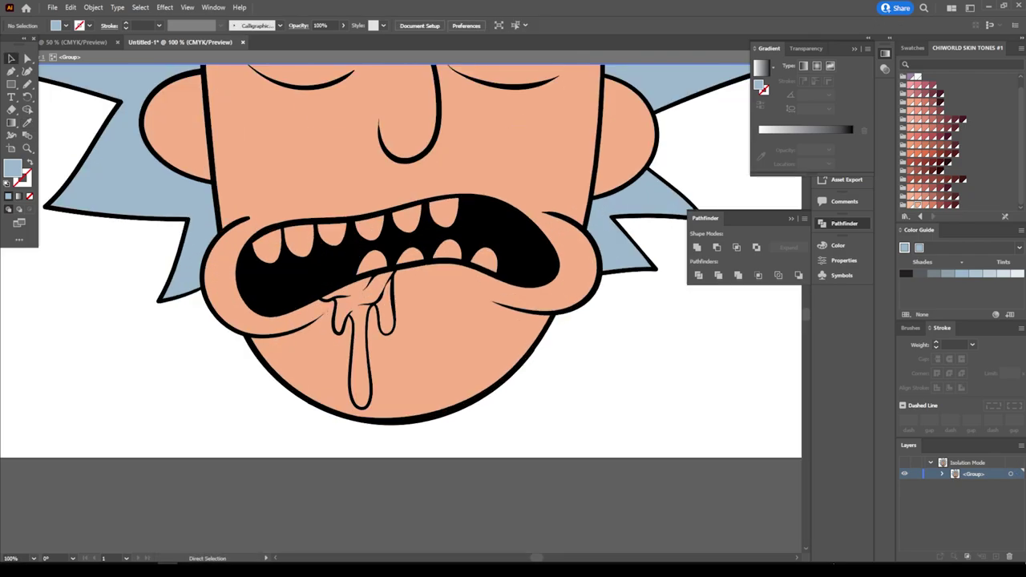
scroll(368, 440, "up", 4)
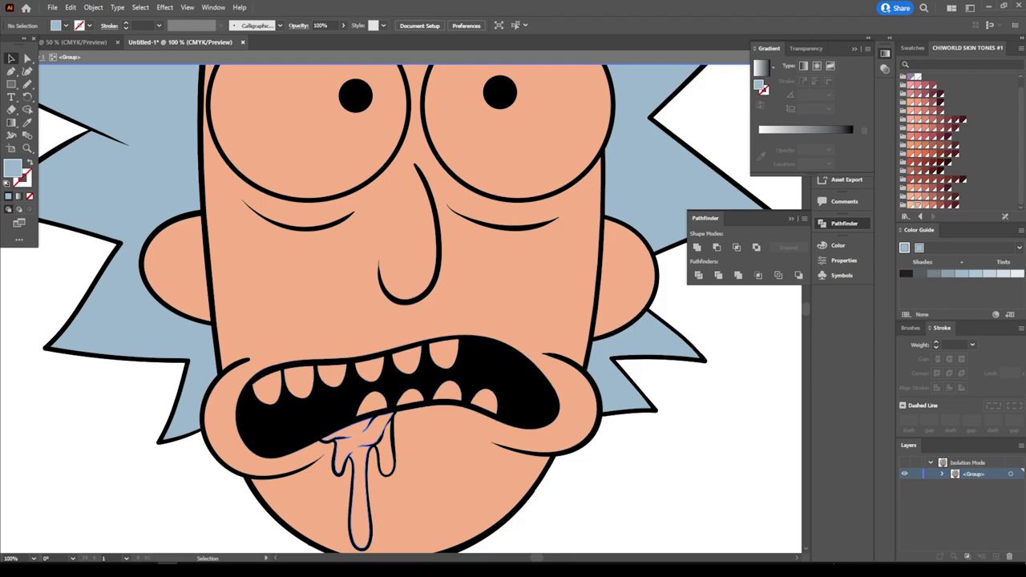
left_click(388, 441)
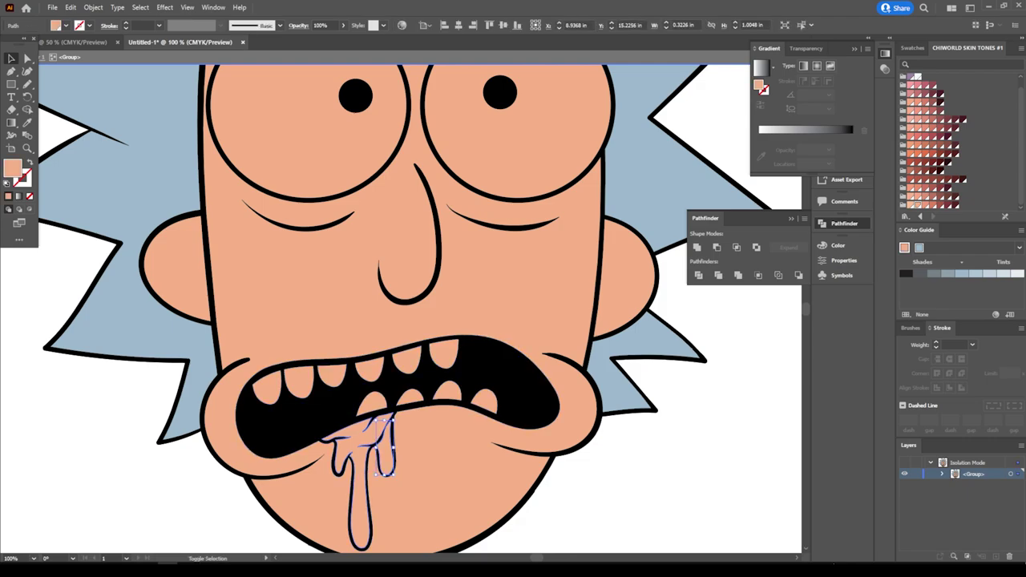
left_click(360, 513, "shift")
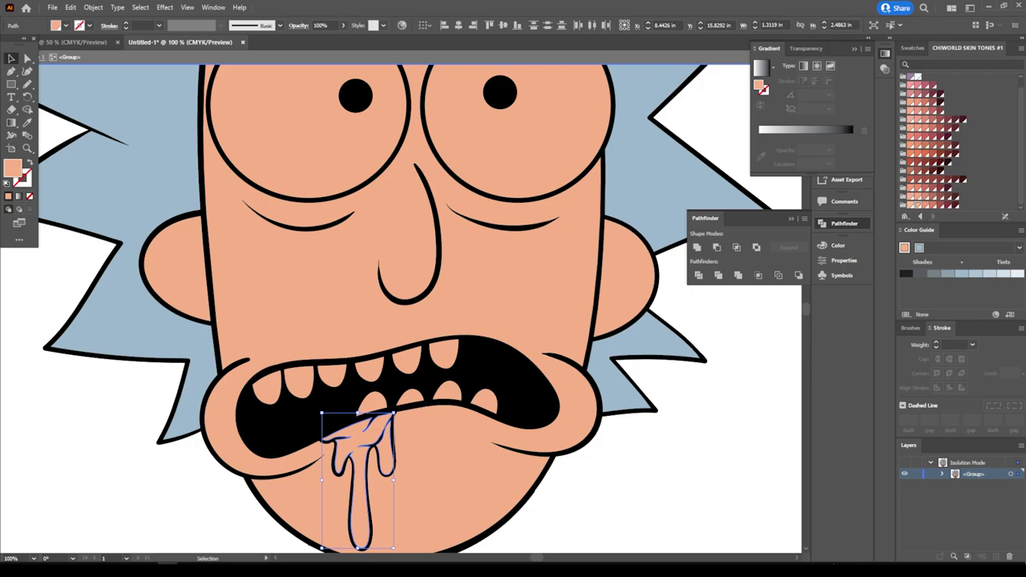
Step: Fill the drool with a bright light green, then deselect and exit isolation mode
double_click(12, 167)
left_click_drag(867, 492, 867, 446)
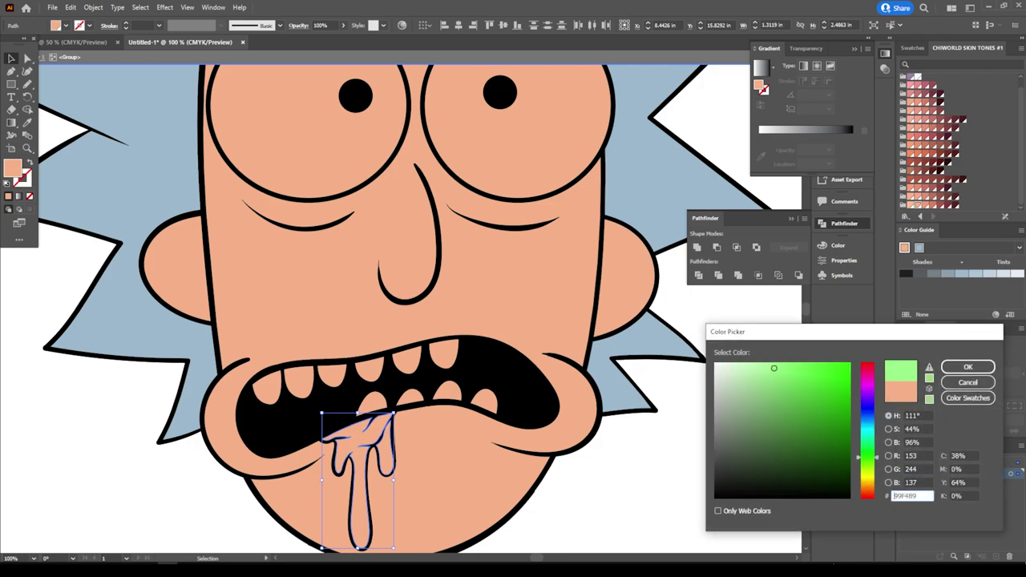
left_click_drag(819, 401, 786, 363)
left_click_drag(867, 444, 867, 447)
left_click(968, 366)
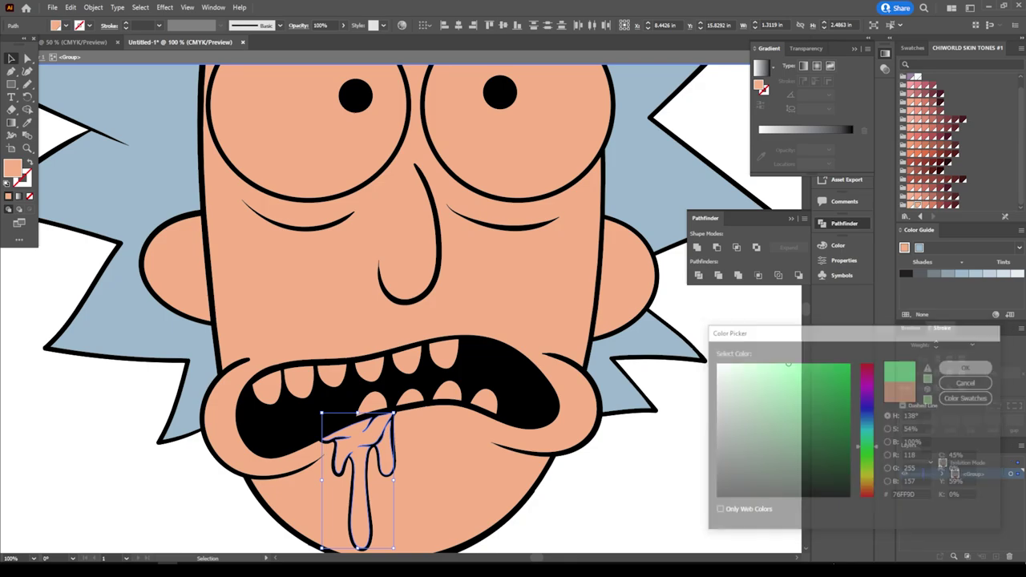
key("ctrl+shift+a")
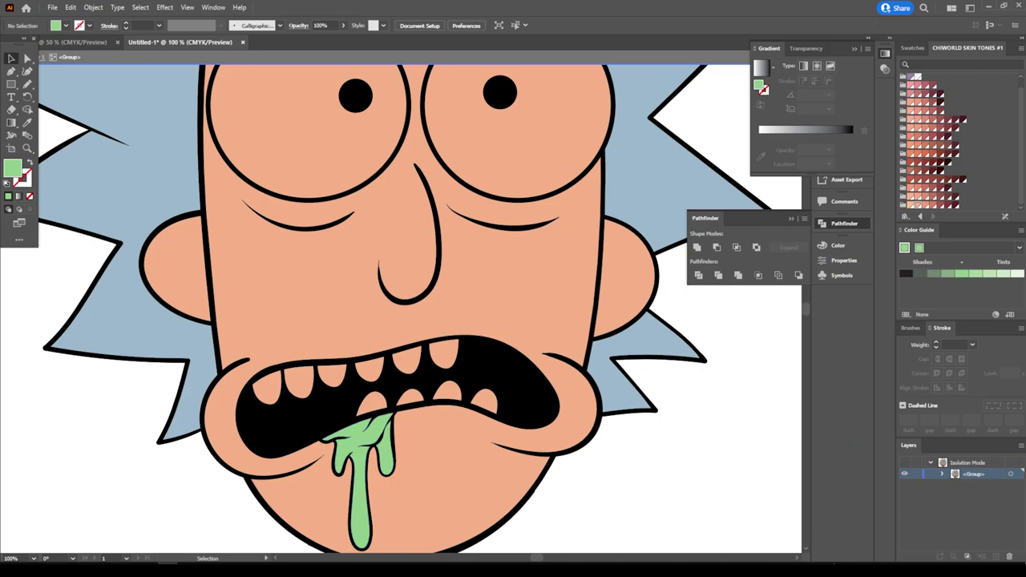
key("Escape")
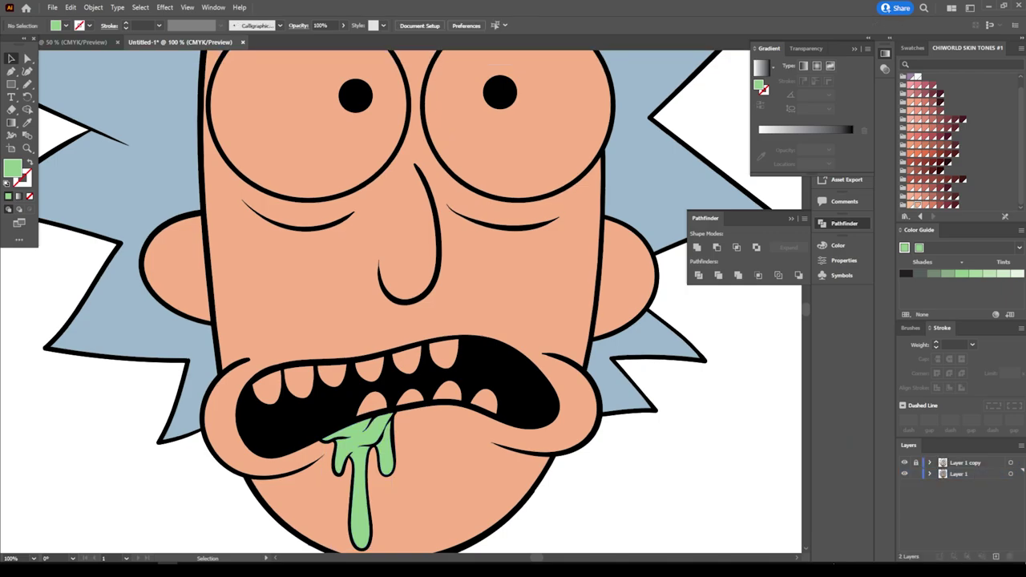
Step: Expand Layer 1 and its <Group> in the Layers panel and scroll through the listed paths
left_click(929, 473)
left_click(942, 485)
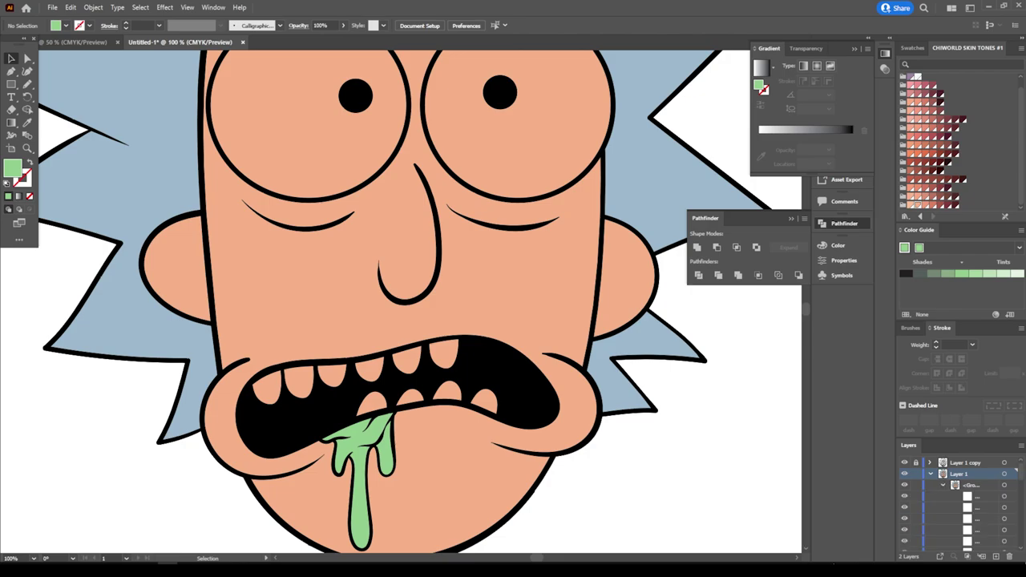
scroll(954, 497, "down", 3)
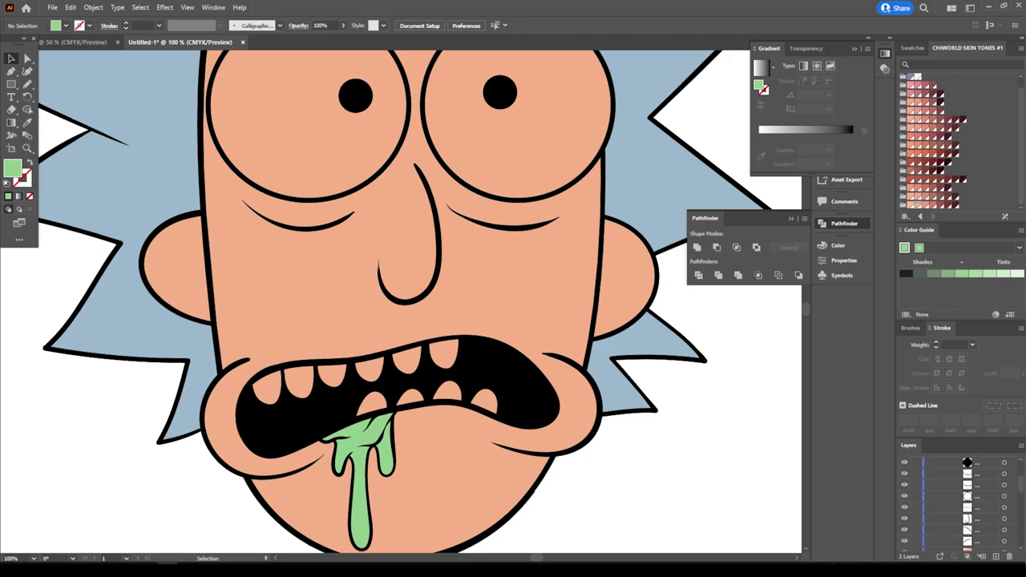
scroll(958, 503, "up", 5)
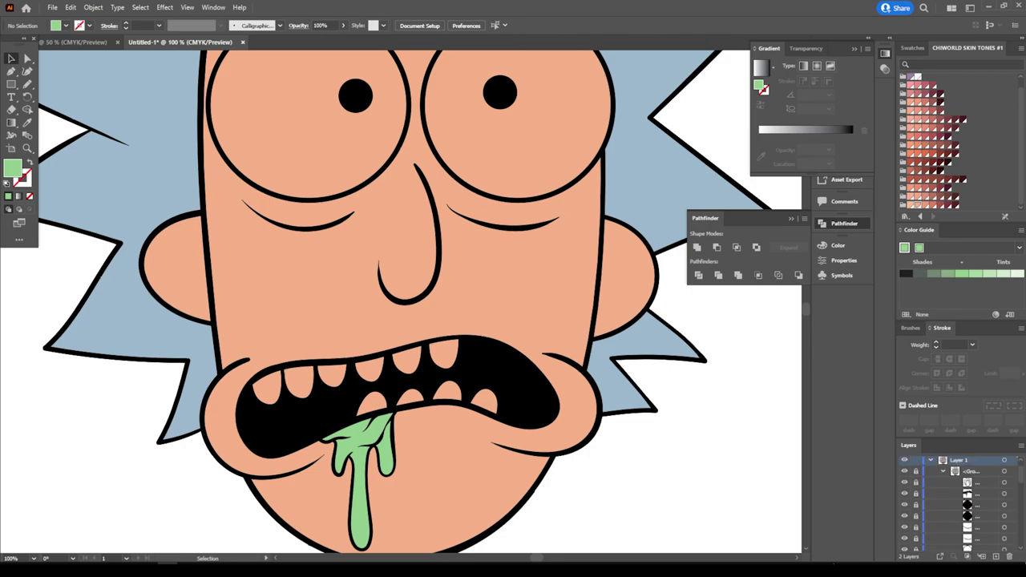
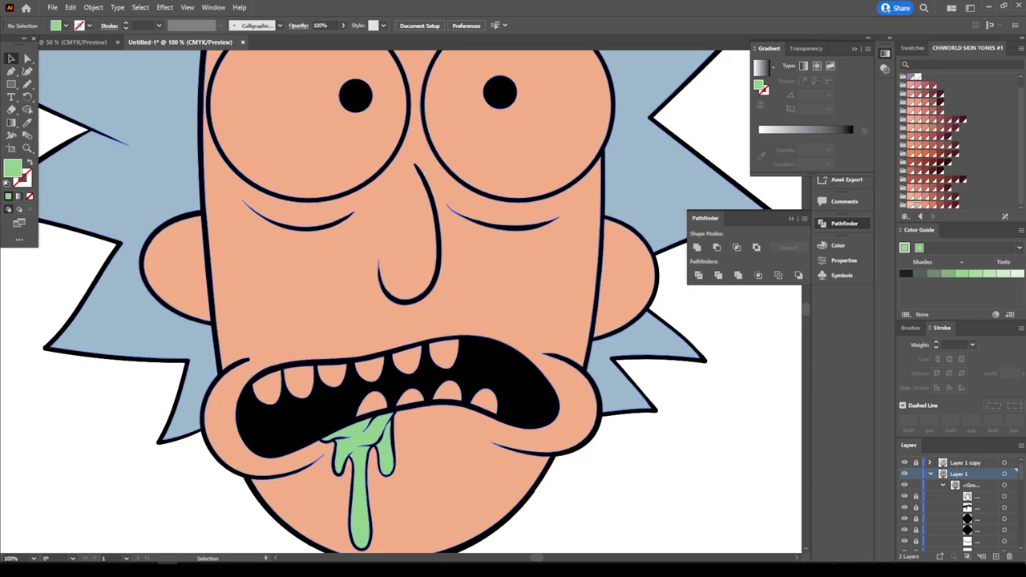
Step: Isolate the head group and select all of Rick's upper and lower teeth
right_click(481, 144)
left_click(531, 285)
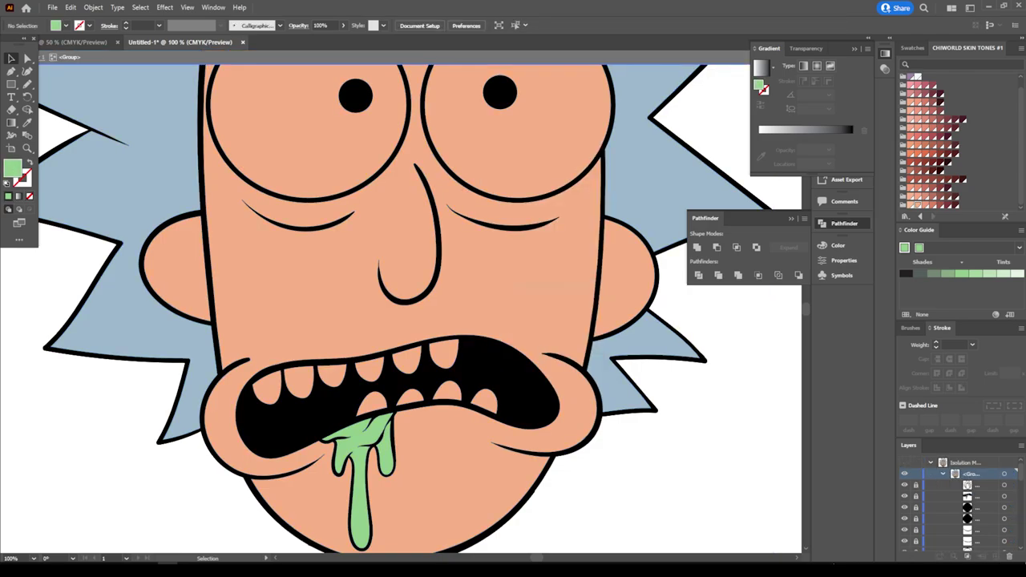
left_click(483, 399)
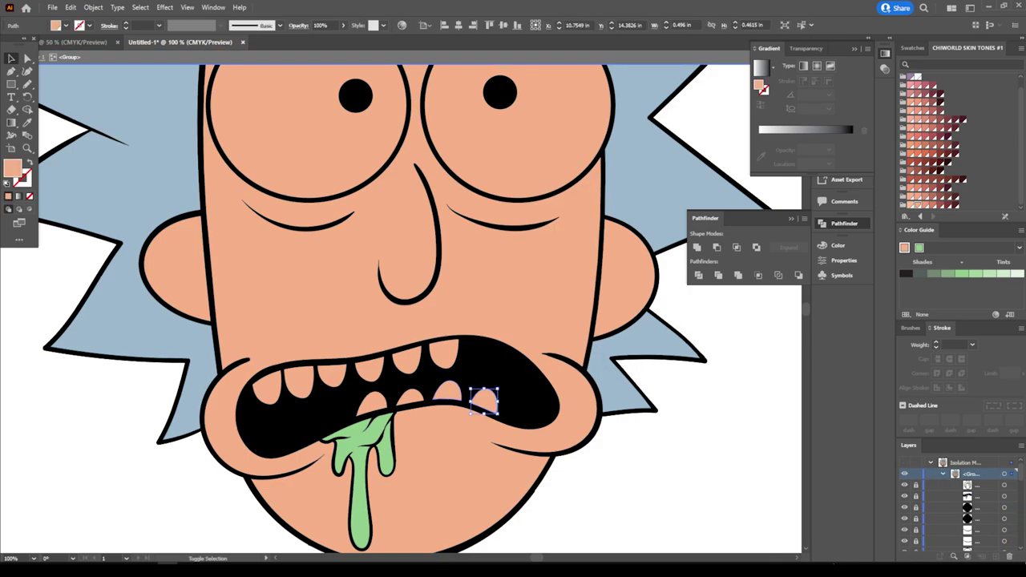
left_click(448, 393, "shift")
left_click(411, 397, "shift")
left_click(370, 404, "shift")
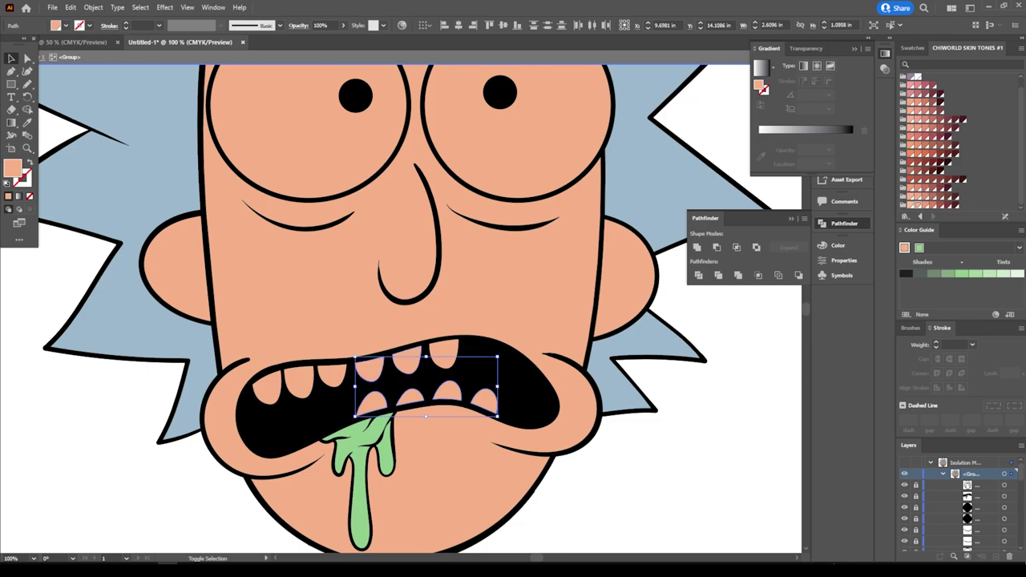
left_click(407, 363, "shift")
left_click(443, 353, "shift")
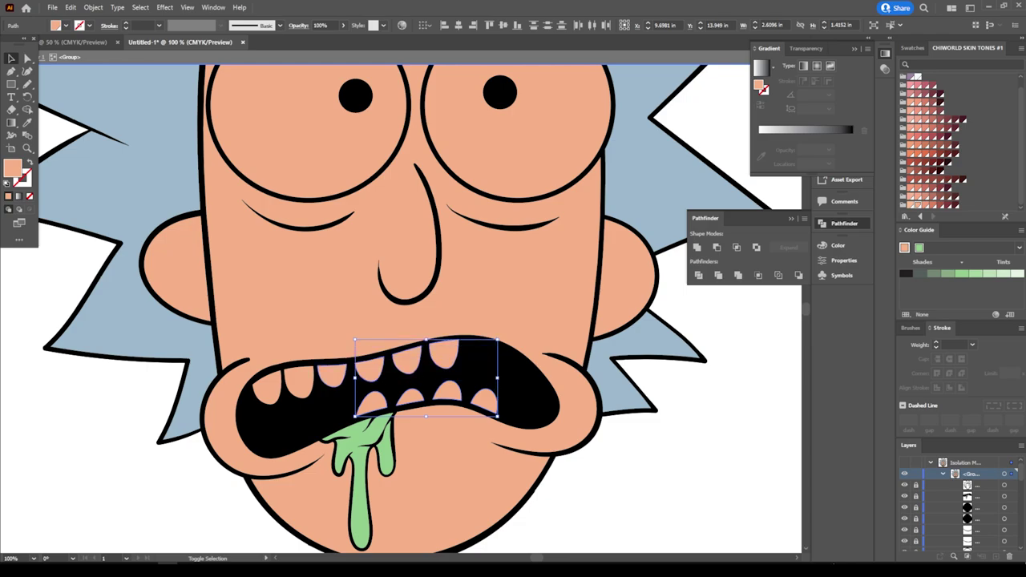
left_click(330, 375, "shift")
left_click(298, 381, "shift")
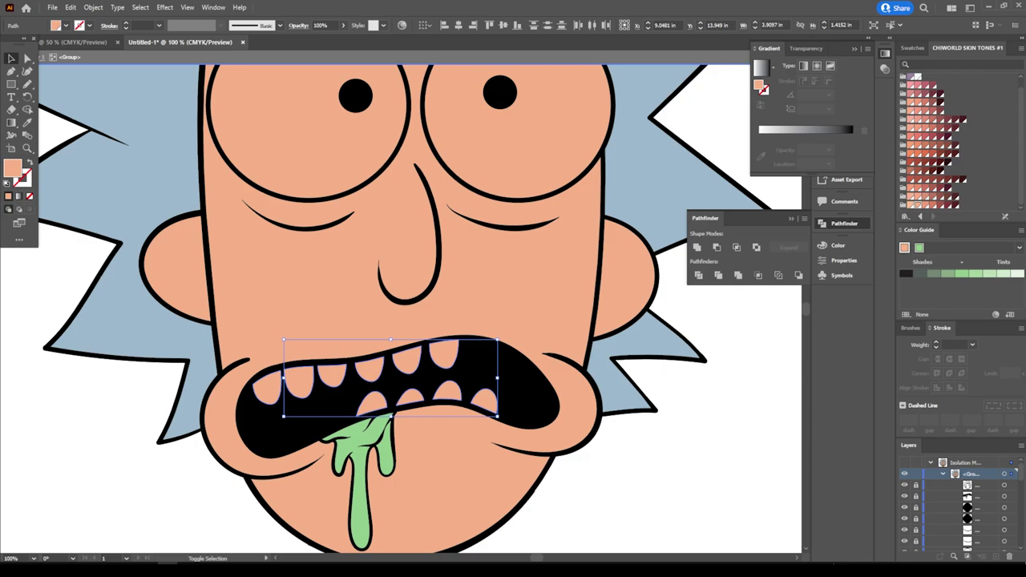
Step: Add both eyes to the selection and fill the eyes and teeth white
left_click(267, 389, "shift")
left_click(304, 121, "shift")
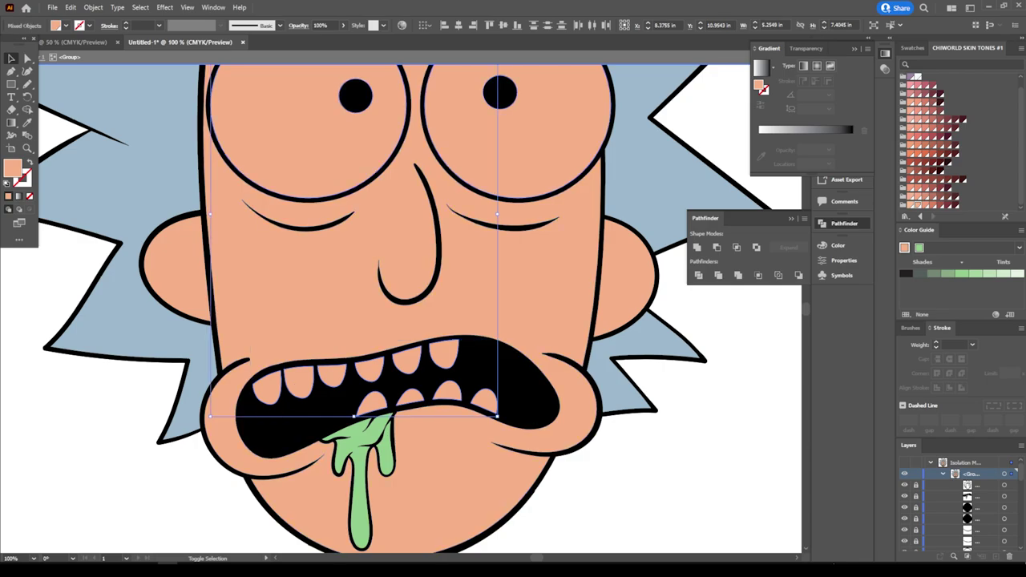
left_click(561, 136, "shift")
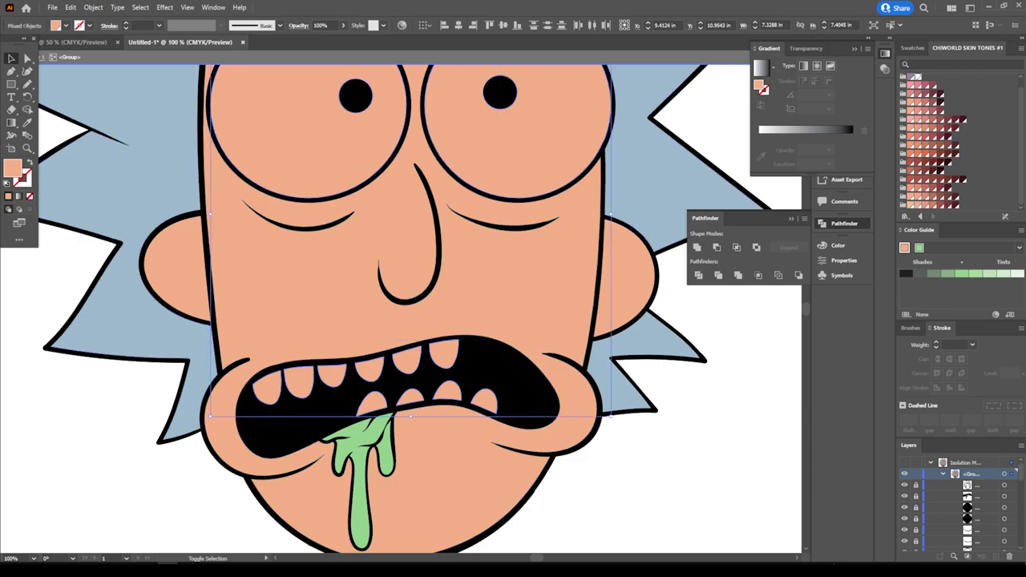
left_click(919, 76)
scroll(400, 312, "right", 5)
Step: Exit isolation and duplicate Layer 1 into a new copy layer, making it active
key("Escape")
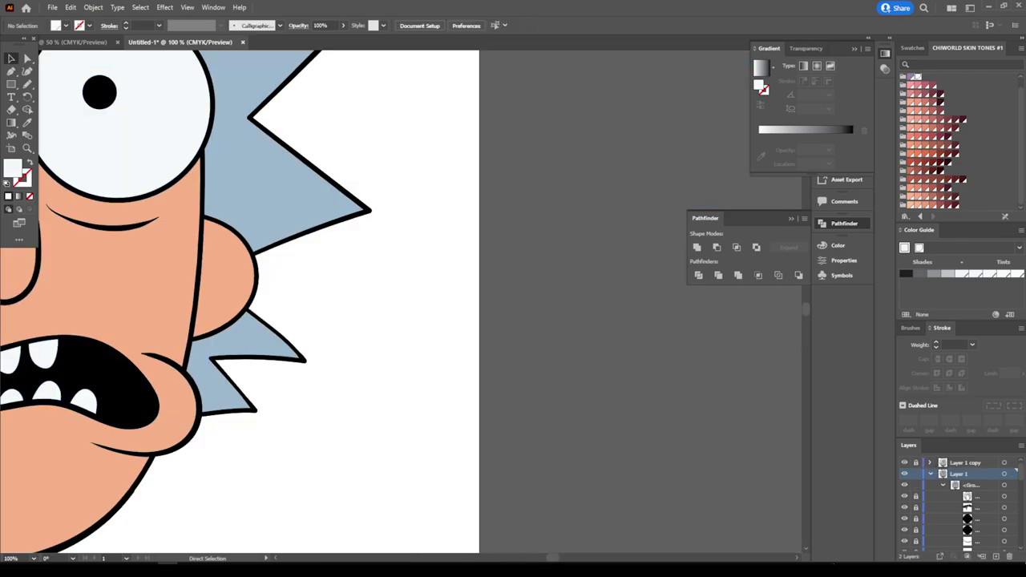
key("ctrl+minus")
key("ctrl+minus")
key("ctrl+minus")
scroll(377, 248, "left", 3)
key("ctrl+plus")
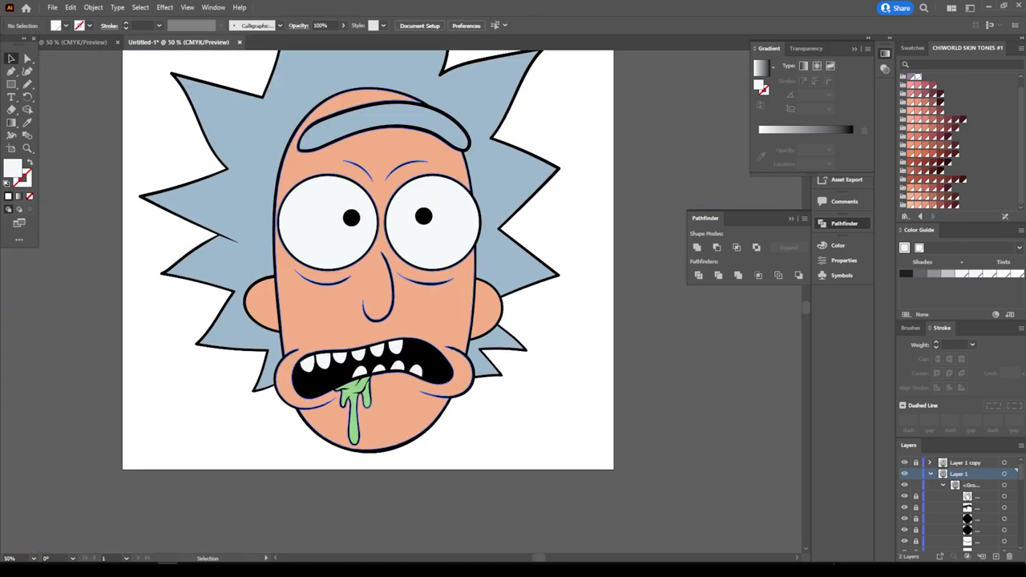
scroll(368, 272, "up", 1)
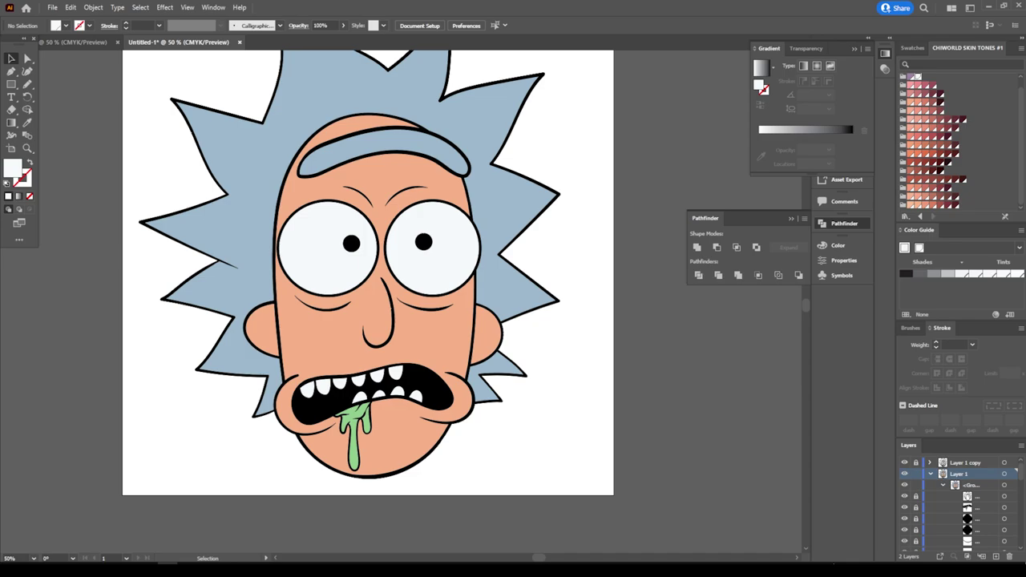
left_click(929, 474)
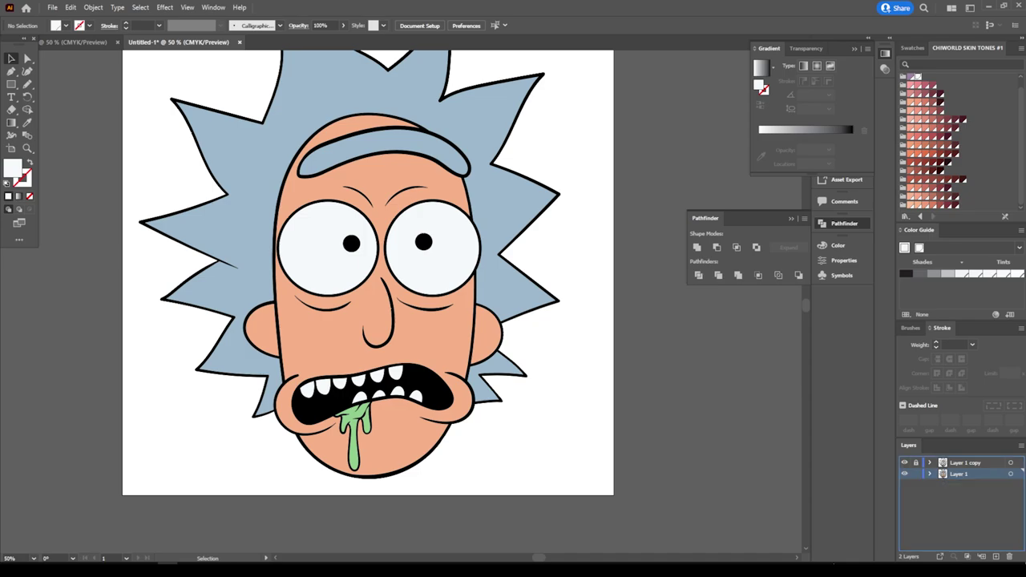
left_click_drag(959, 474, 995, 556)
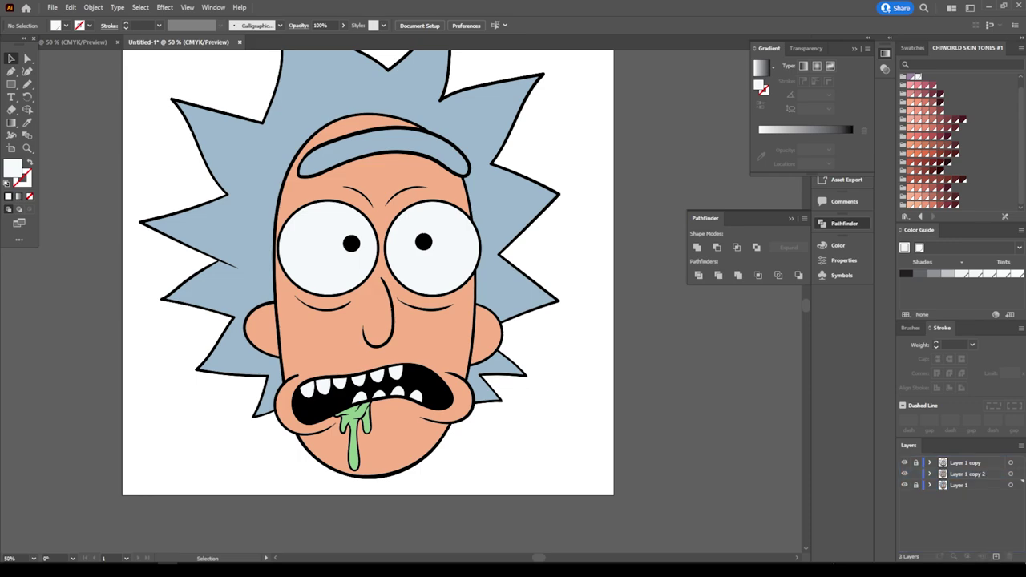
left_click(904, 474)
left_click(970, 474)
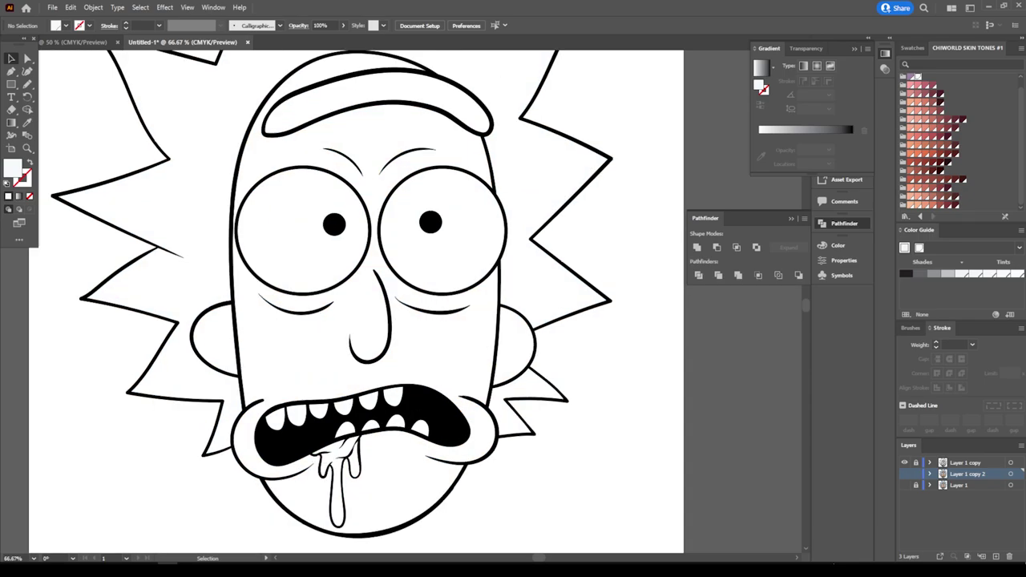
left_click(904, 474)
Step: In the copy layer, delete the face and both ear skin fills, then select Layer 1
left_click(459, 80)
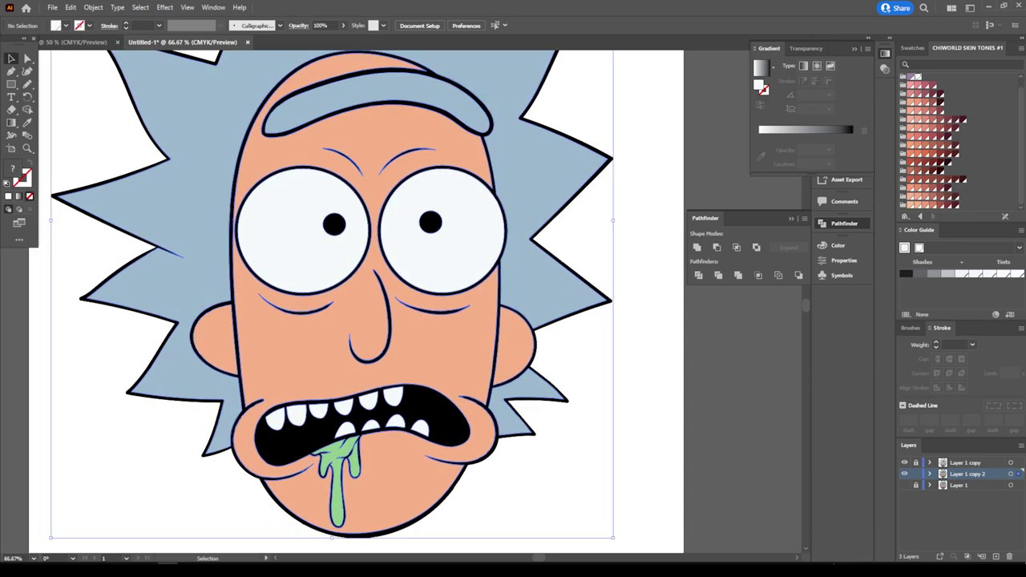
right_click(459, 81)
left_click(508, 222)
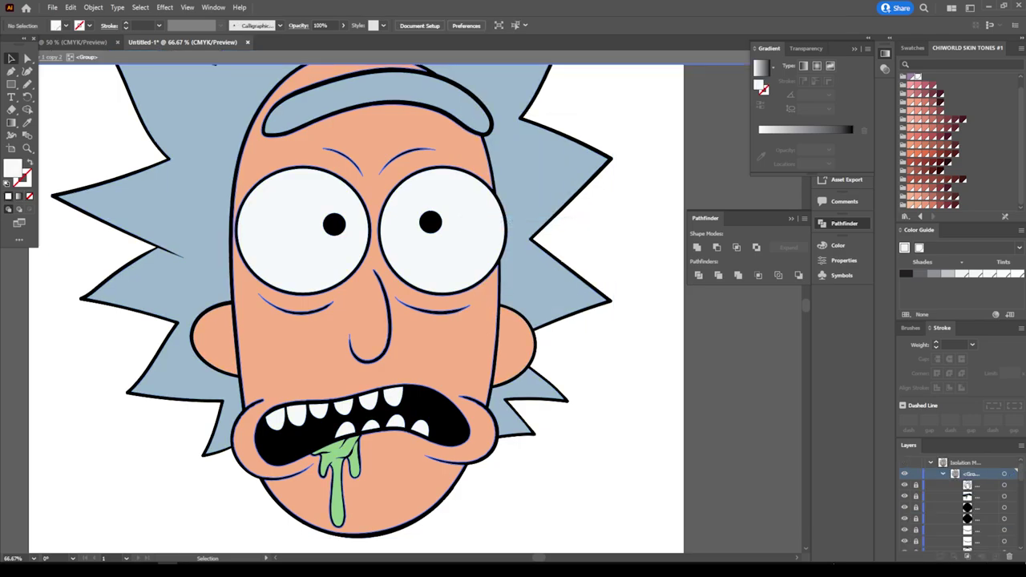
left_click(481, 344)
key("Delete")
left_click(517, 341)
key("Delete")
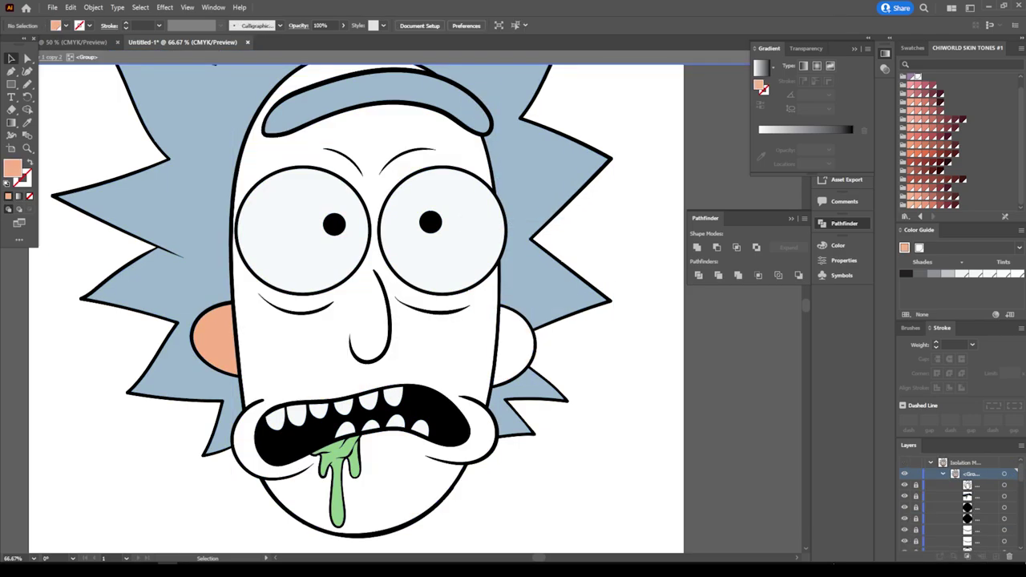
left_click(210, 337)
key("Delete")
key("Escape")
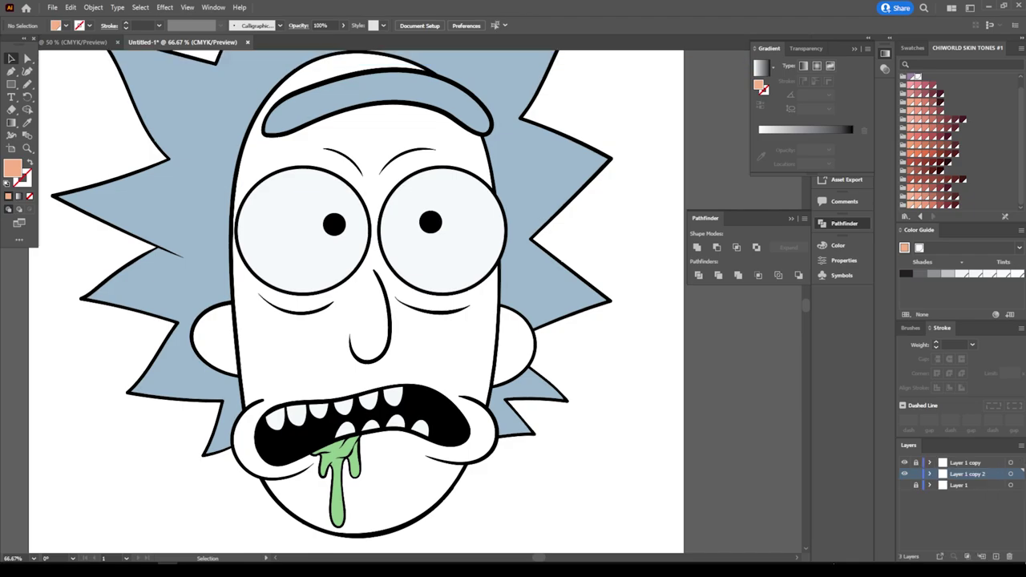
key("ctrl+minus")
scroll(367, 280, "up", 1)
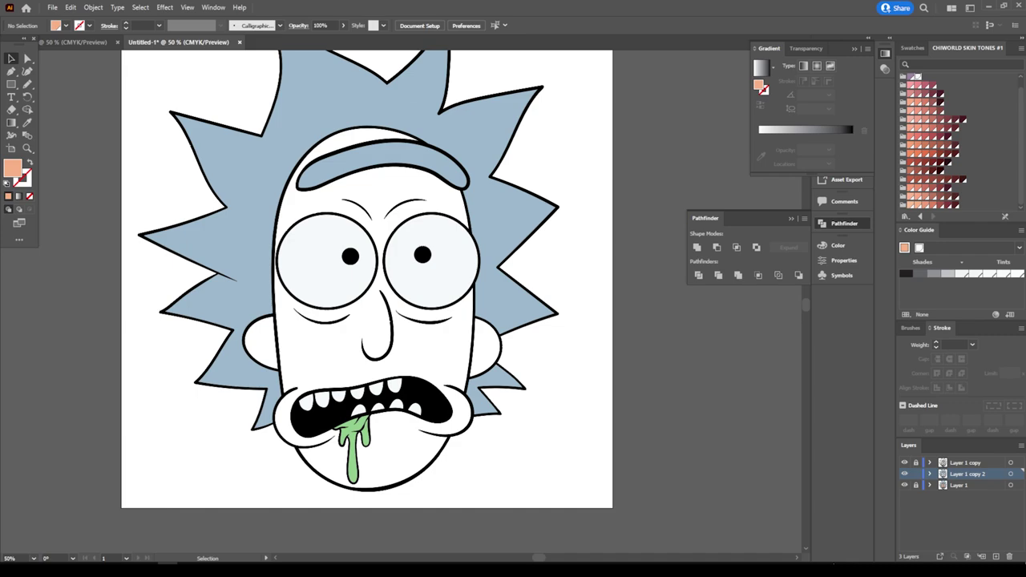
key("ctrl+z")
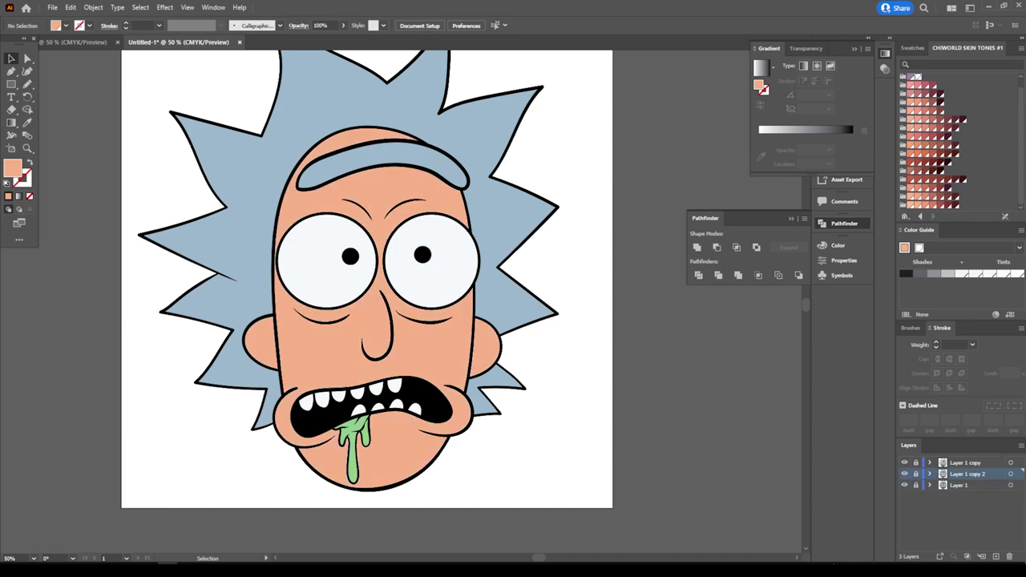
left_click(959, 485)
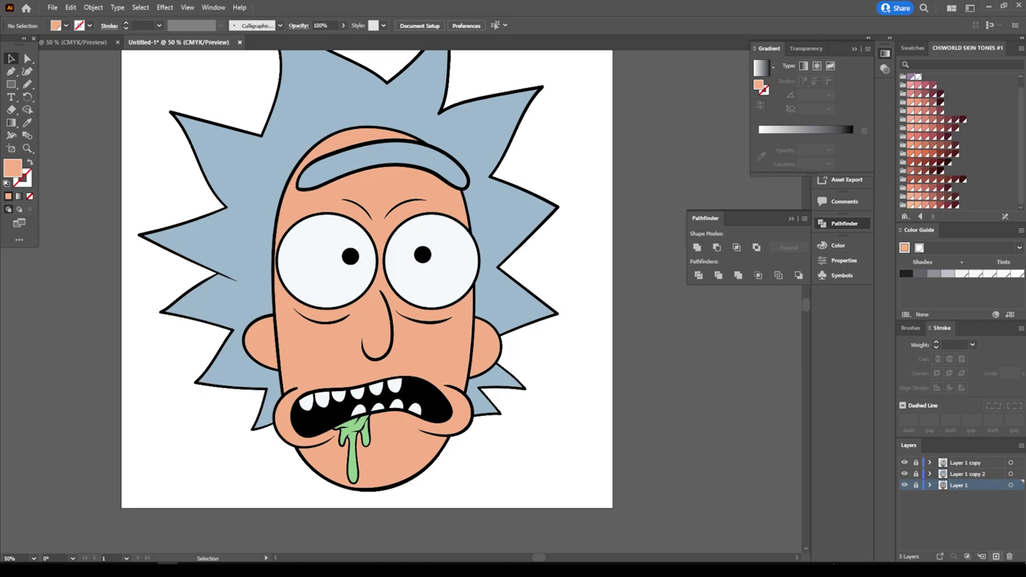
Step: On a new layer, use the Pencil with a darker salmon fill to shade the chin
left_click(995, 557)
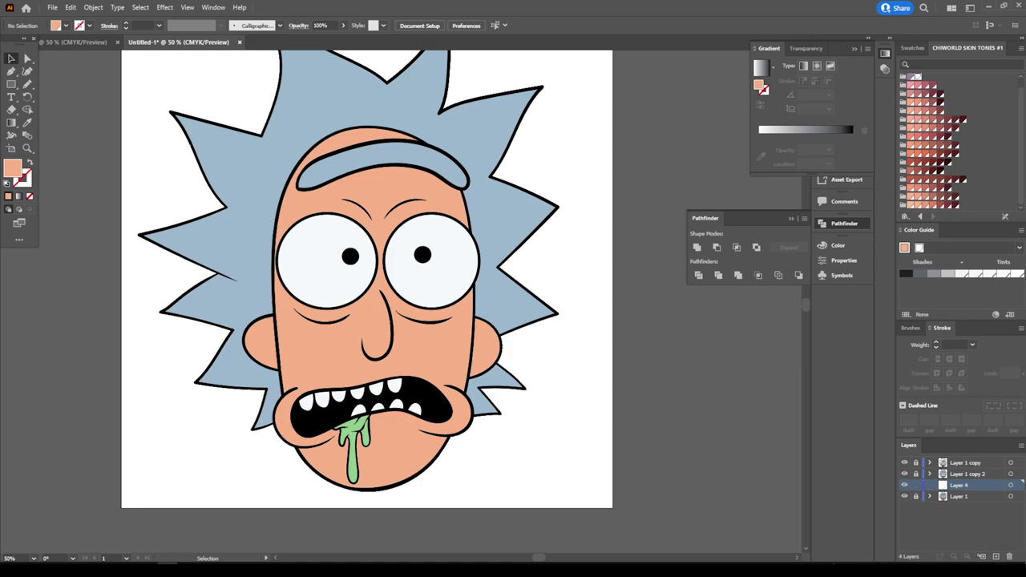
left_click(917, 76)
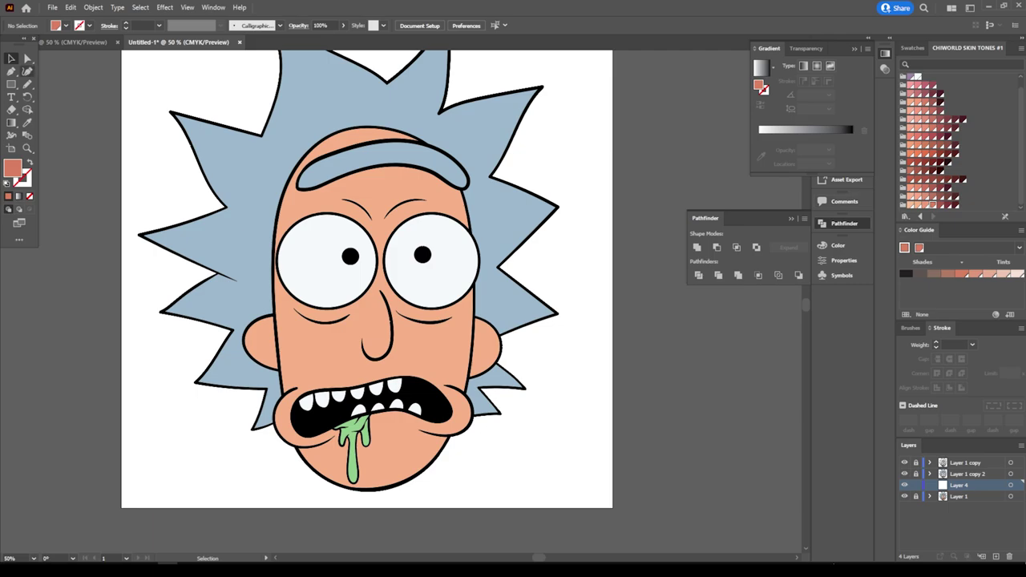
left_click(26, 84)
scroll(358, 433, "up", 3)
scroll(358, 433, "up", 3)
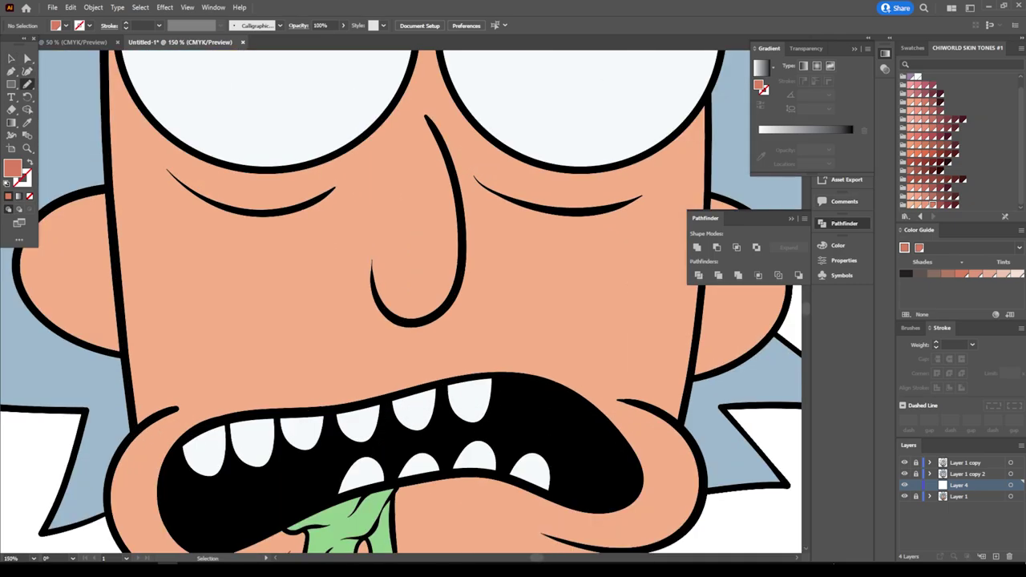
scroll(160, 273, "down", 3)
scroll(160, 273, "down", 1)
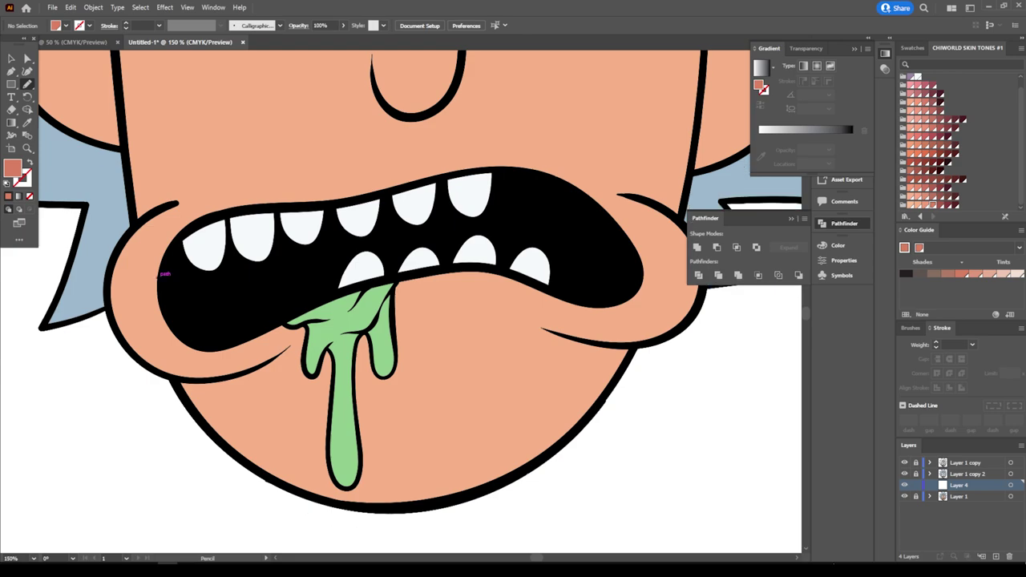
mouse_move(175, 380)
left_mouse_down()
mouse_move(446, 501)
mouse_move(354, 315)
mouse_move(176, 377)
left_mouse_up()
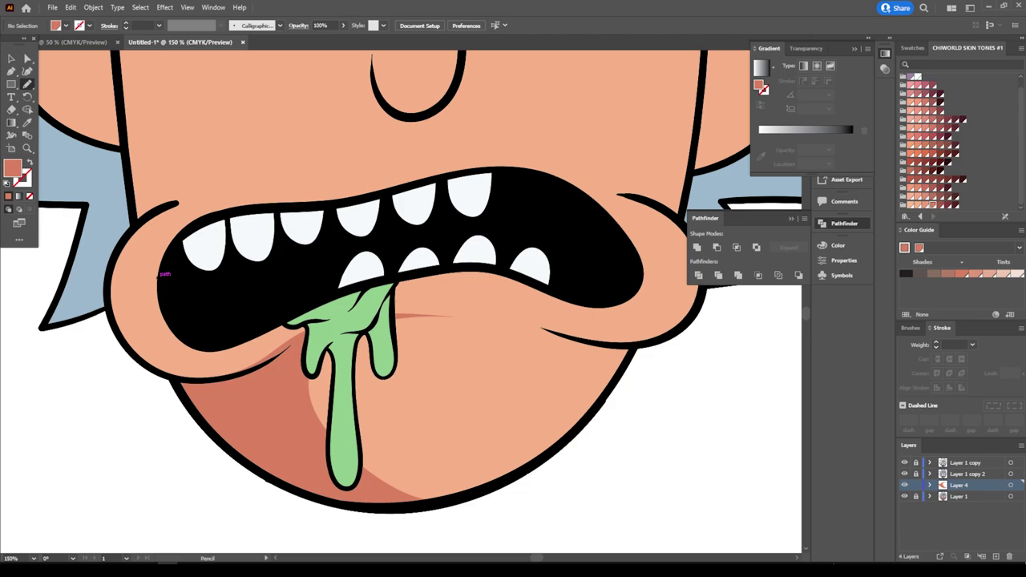
key("ctrl+minus")
key("ctrl+minus")
key("ctrl+minus")
key("ctrl+plus")
key("ctrl+plus")
key("ctrl+plus")
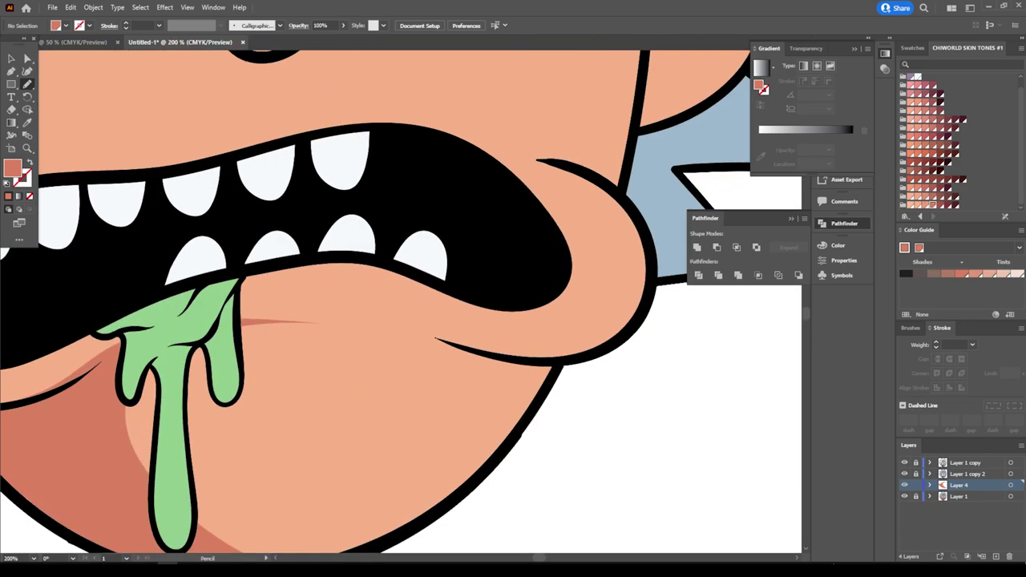
mouse_move(555, 366)
left_mouse_down()
mouse_move(412, 337)
mouse_move(561, 362)
left_mouse_up()
Step: Draw a closed shadow shape down the face's left cheek below the eye
key("ctrl+minus")
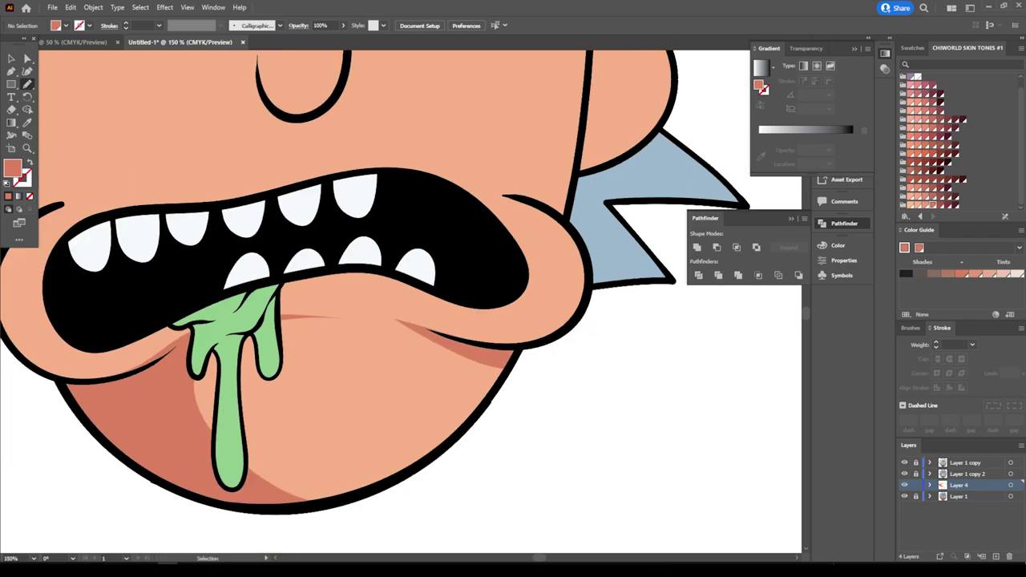
key("ctrl+minus")
key("ctrl+minus")
key("ctrl+plus")
key("ctrl+plus")
key("ctrl+plus")
key("ctrl+plus")
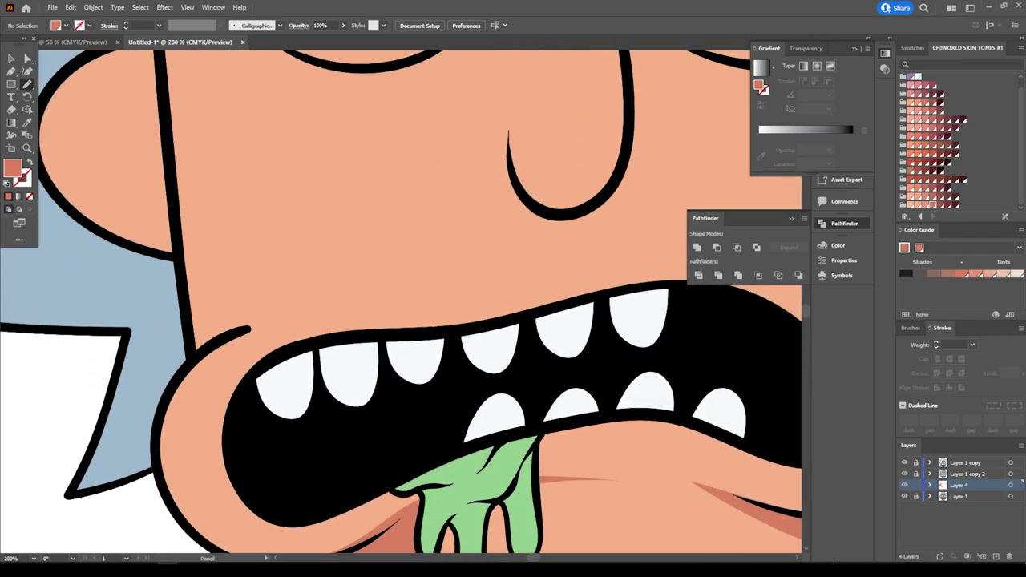
scroll(401, 302, "up", 3)
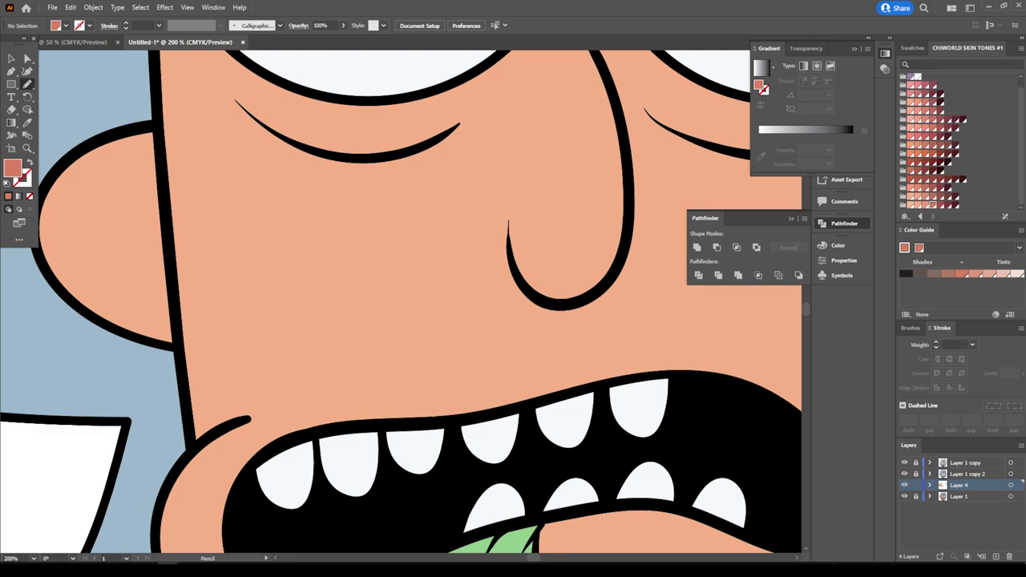
mouse_move(197, 440)
left_mouse_down()
mouse_move(262, 327)
mouse_move(407, 154)
left_mouse_up()
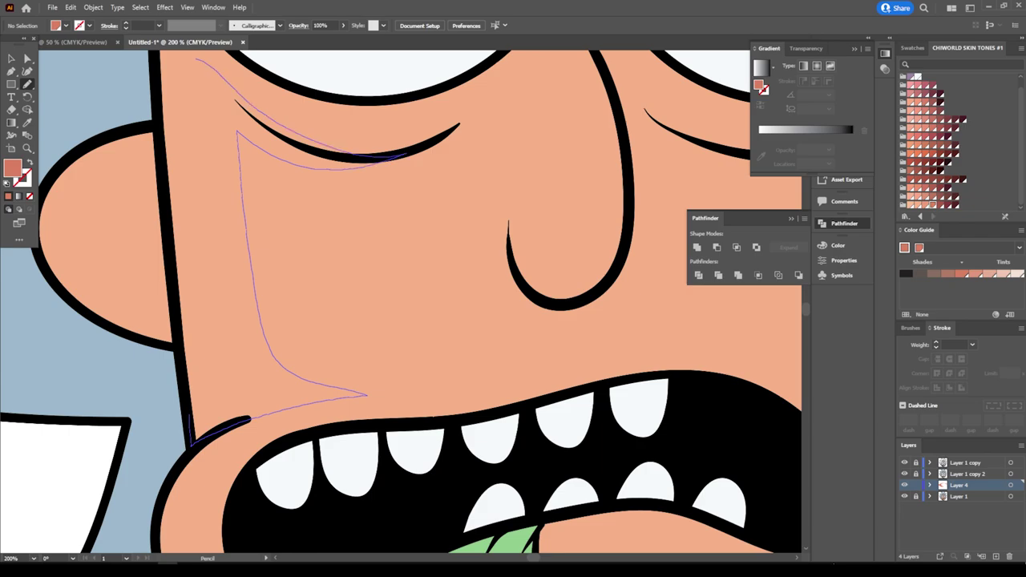
left_click_drag(405, 155, 192, 436)
key("ctrl+minus")
scroll(400, 302, "up", 3)
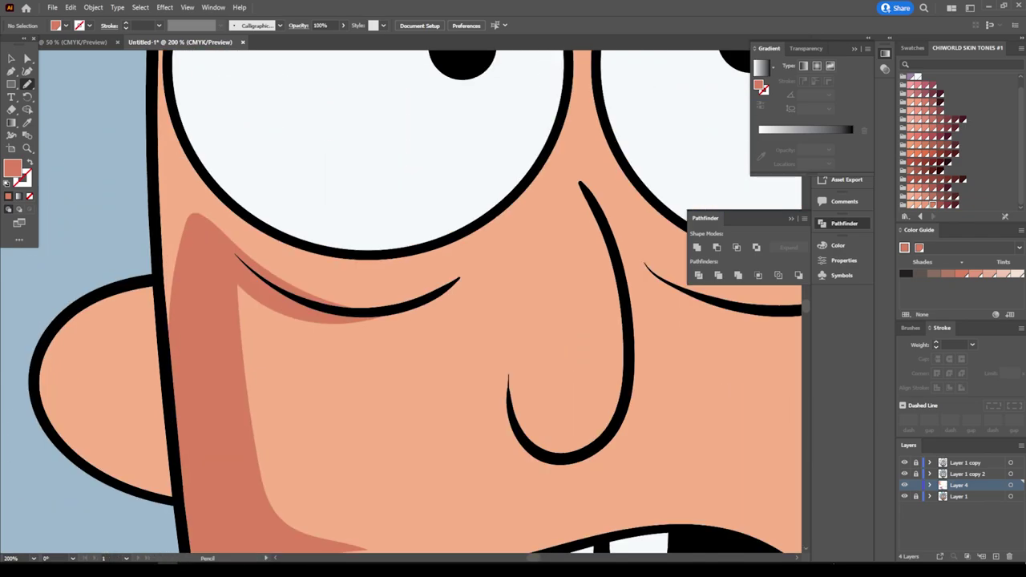
scroll(400, 302, "up", 2)
scroll(315, 342, "down", 3)
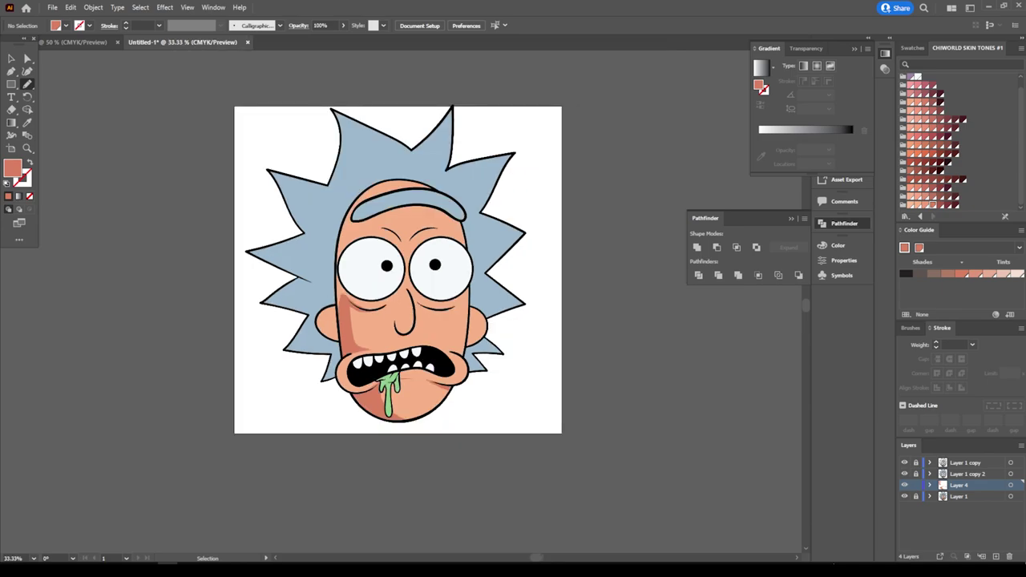
Step: Draw a longer shadow along the nose, replacing the first attempt
scroll(421, 292, "up", 3)
scroll(289, 449, "up", 2)
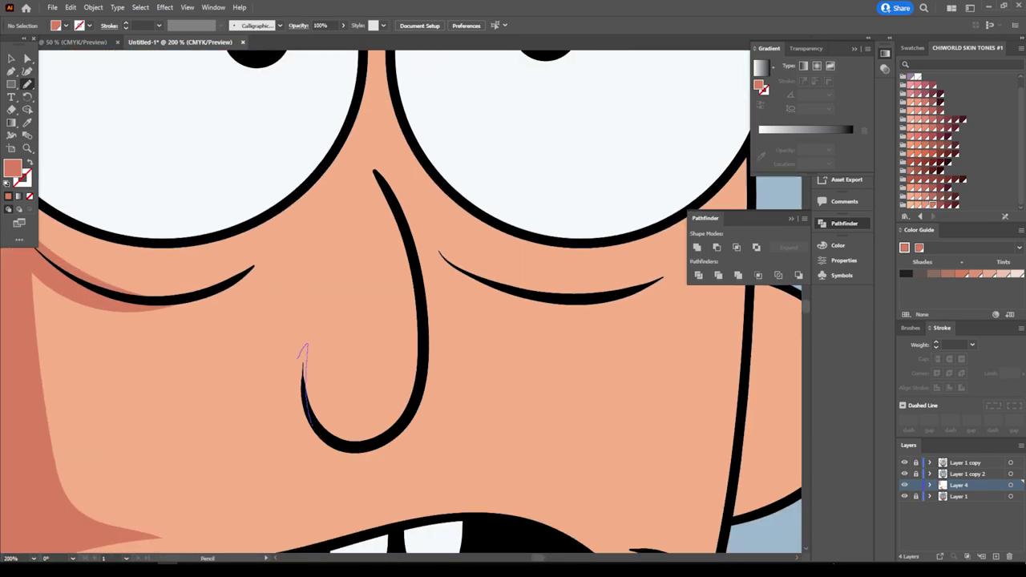
left_click_drag(302, 353, 399, 418)
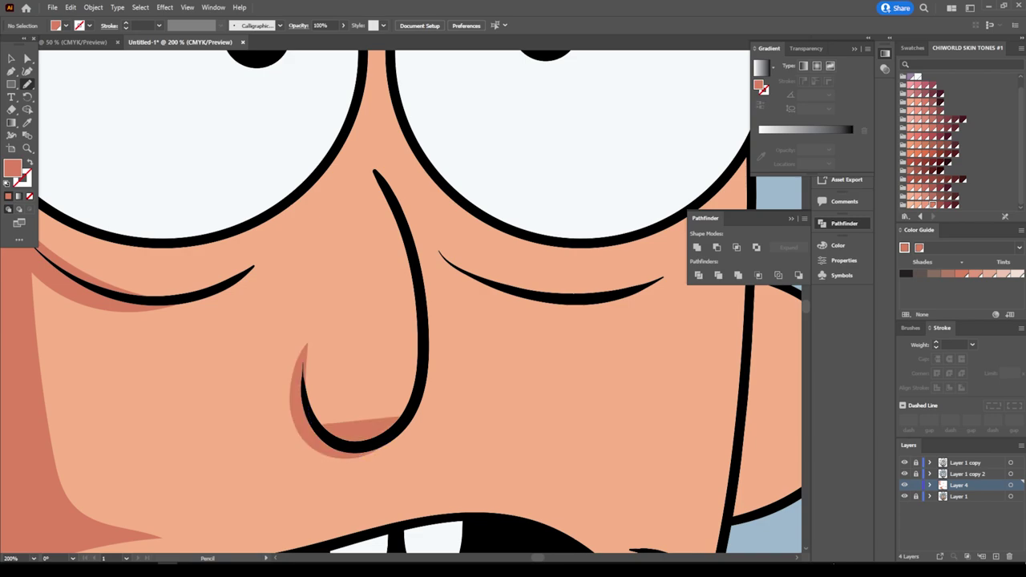
key("ctrl+z")
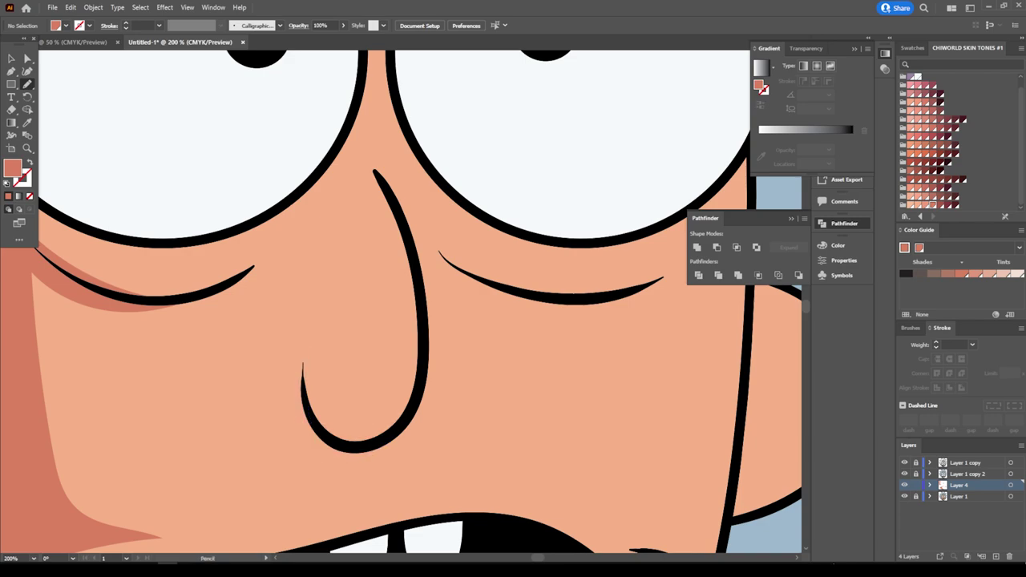
mouse_move(332, 399)
left_mouse_down()
mouse_move(301, 272)
mouse_move(360, 446)
mouse_move(314, 405)
left_mouse_up()
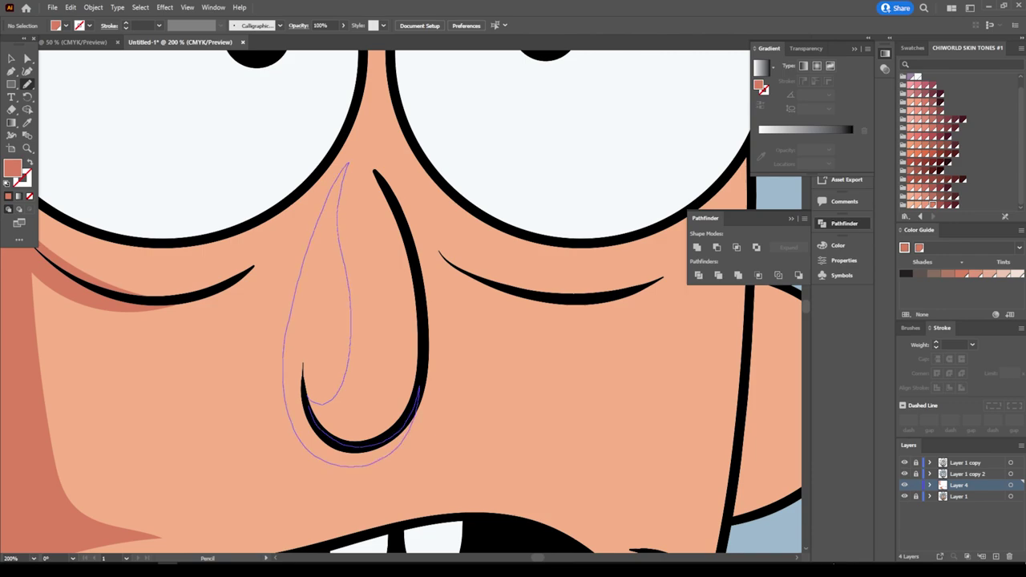
key("ctrl+minus")
key("ctrl+minus")
key("ctrl+minus")
key("ctrl+minus")
key("ctrl+minus")
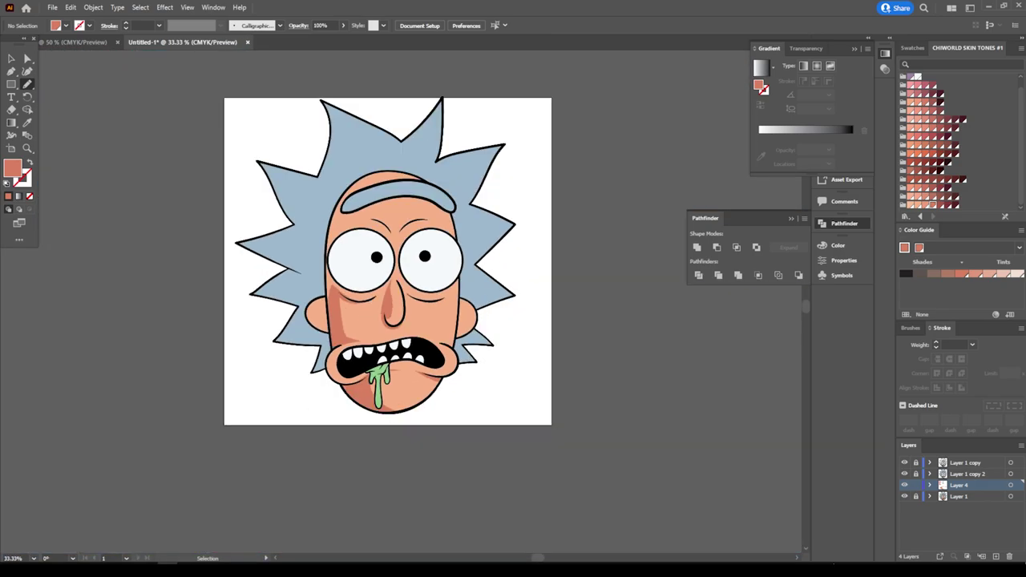
key("ctrl+plus")
key("ctrl+plus")
key("ctrl+plus")
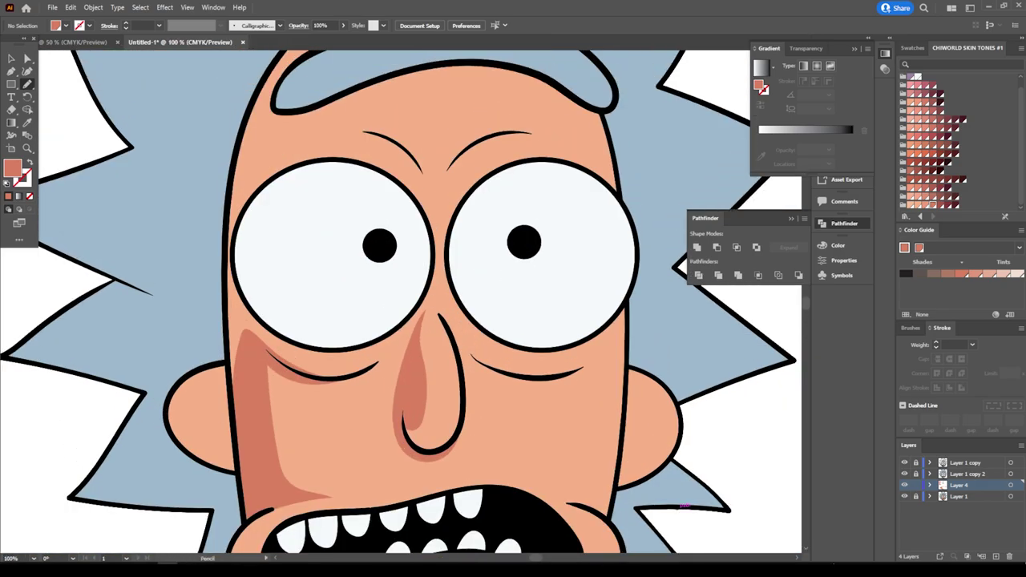
Step: Shade under the left eye, around the right eye and on the brow
mouse_move(387, 321)
left_mouse_down()
mouse_move(357, 372)
mouse_move(393, 362)
left_mouse_up()
mouse_move(513, 374)
left_mouse_down()
mouse_move(467, 298)
mouse_move(501, 175)
mouse_move(385, 210)
mouse_move(380, 225)
left_mouse_up()
scroll(476, 299, "down", 3)
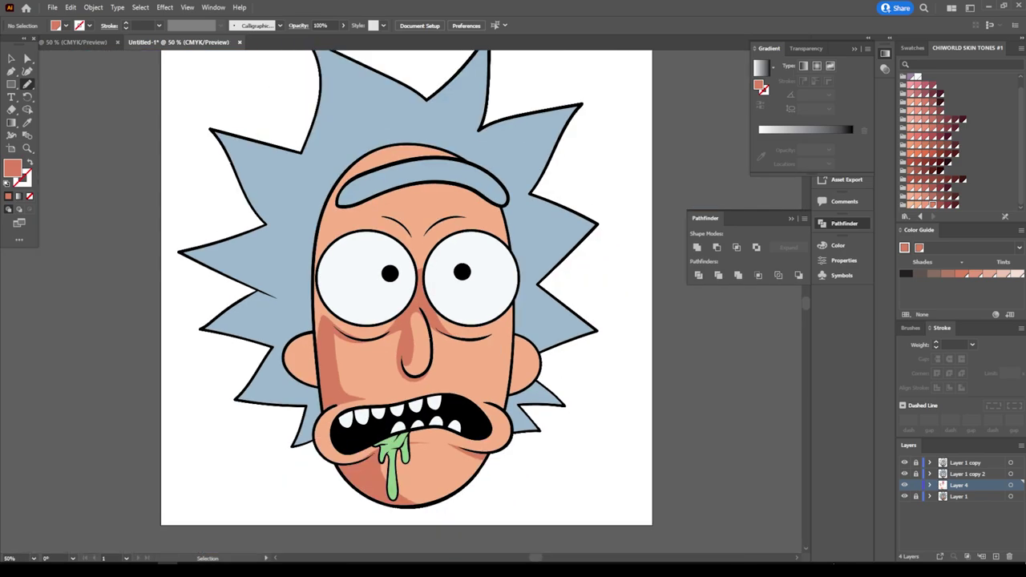
scroll(476, 299, "down", 1)
scroll(477, 299, "up", 3)
scroll(476, 299, "up", 3)
scroll(441, 410, "up", 3)
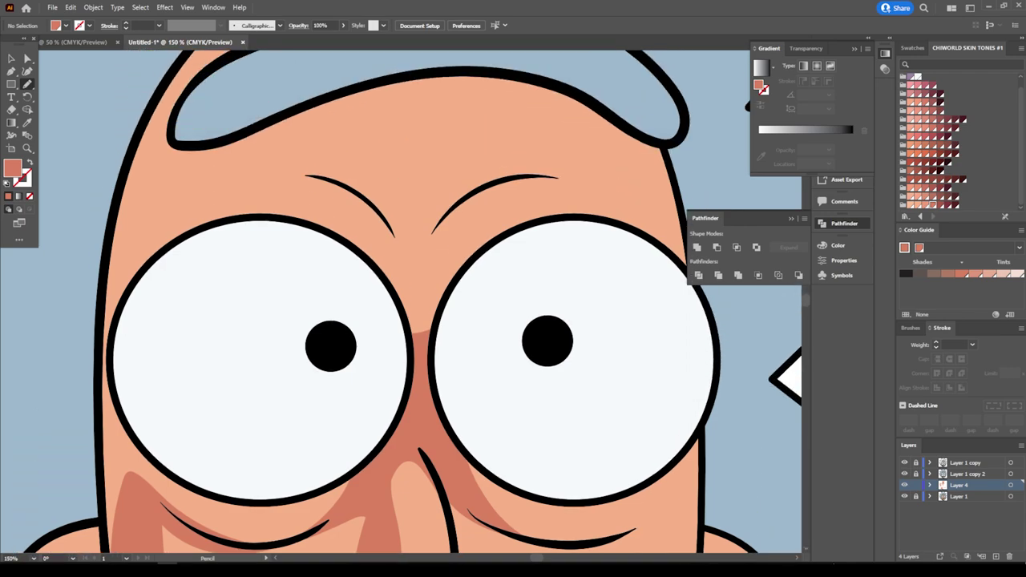
scroll(441, 410, "up", 1)
mouse_move(441, 411)
left_mouse_down()
mouse_move(478, 346)
mouse_move(445, 335)
mouse_move(474, 275)
mouse_move(376, 274)
mouse_move(339, 255)
mouse_move(264, 249)
mouse_move(382, 305)
mouse_move(321, 317)
mouse_move(412, 449)
mouse_move(439, 410)
left_mouse_up()
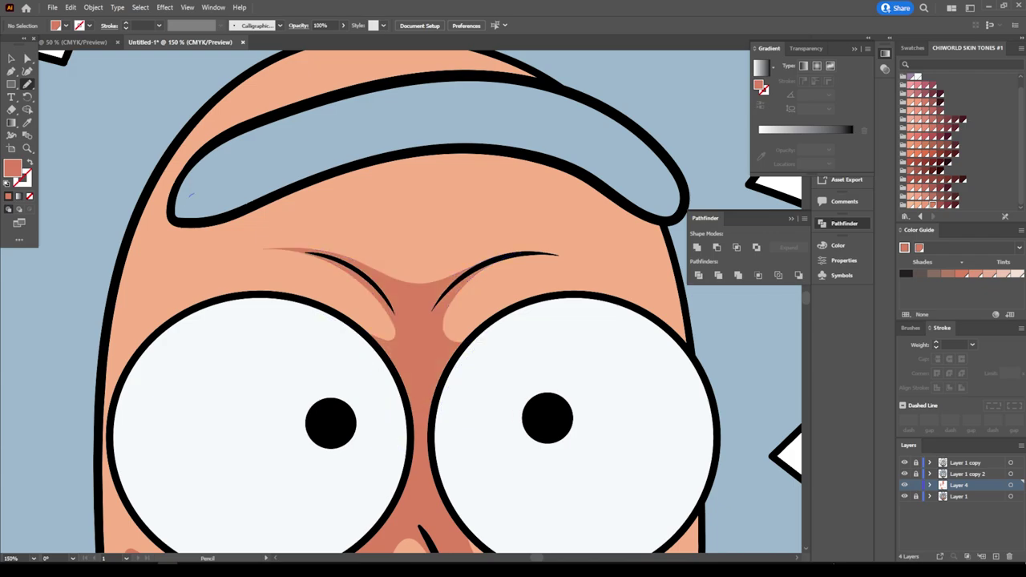
Step: Add a forehead crease shadow under the headband and shading along the head's left edge
mouse_move(191, 194)
left_mouse_down()
mouse_move(205, 241)
mouse_move(377, 196)
mouse_move(613, 240)
mouse_move(662, 196)
mouse_move(678, 213)
left_mouse_up()
scroll(401, 304, "up", 4)
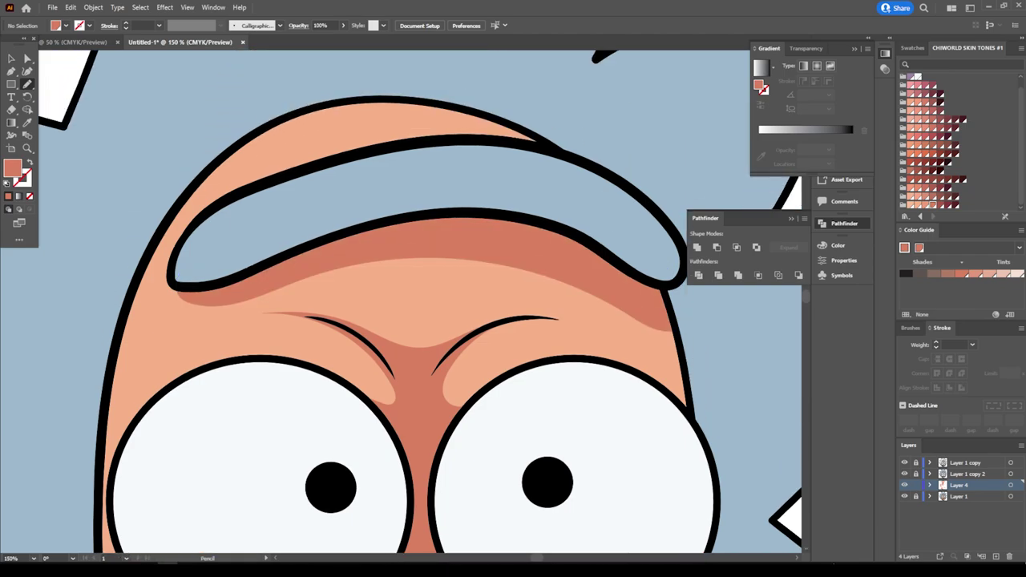
mouse_move(108, 293)
left_mouse_down()
mouse_move(96, 473)
mouse_move(324, 423)
mouse_move(161, 399)
mouse_move(206, 262)
mouse_move(336, 195)
mouse_move(384, 96)
mouse_move(257, 120)
left_mouse_up()
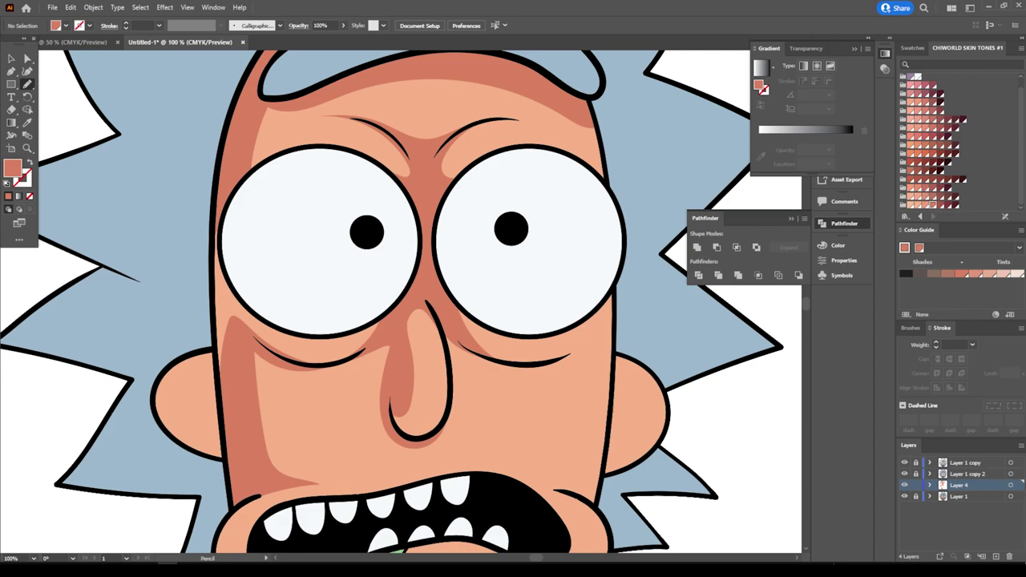
mouse_move(208, 189)
left_mouse_down()
mouse_move(205, 303)
mouse_move(218, 382)
mouse_move(239, 343)
left_mouse_up()
left_click_drag(308, 365, 212, 191)
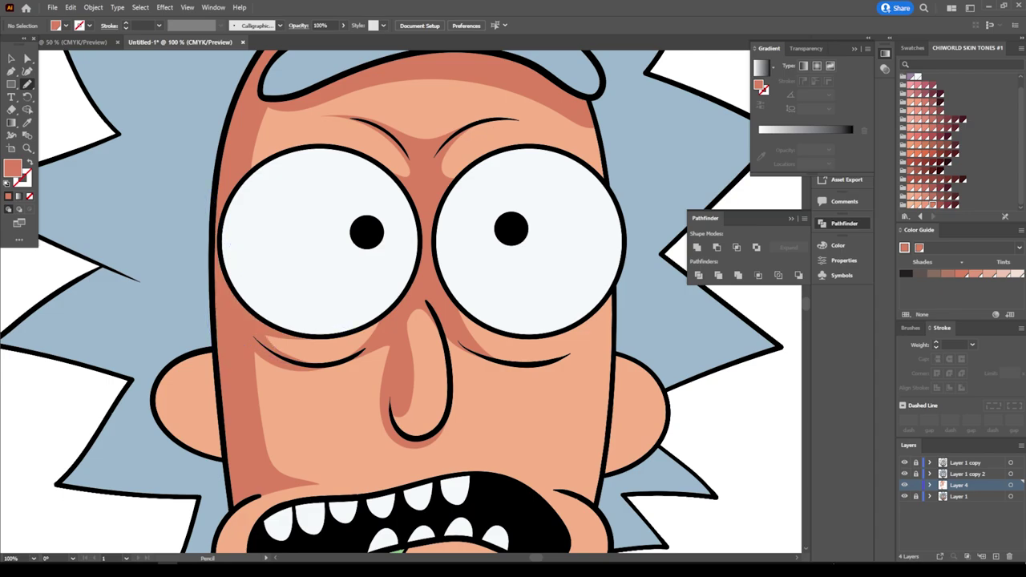
scroll(212, 190, "down", 1)
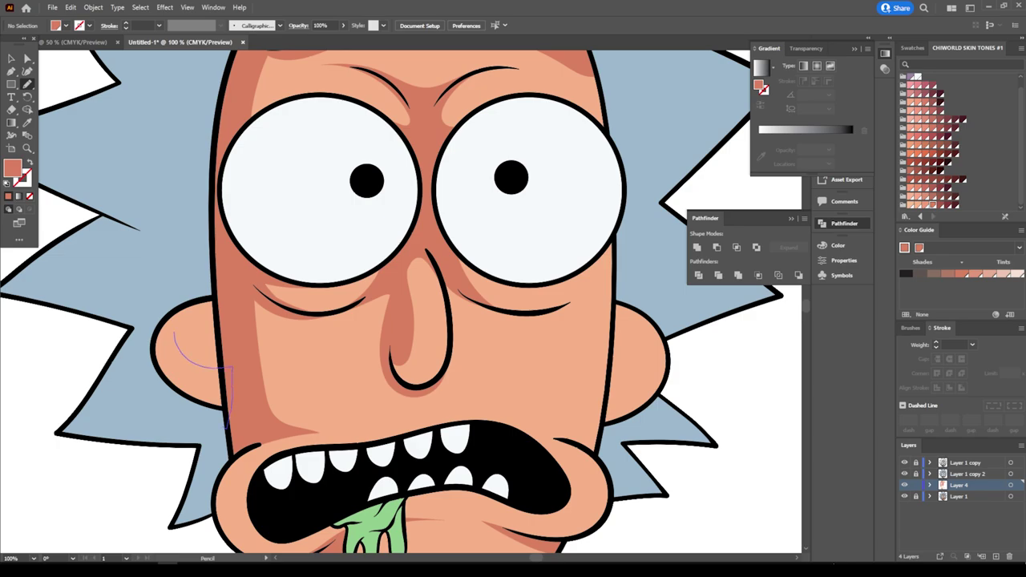
Step: Add a darker crescent inside the left ear and a shadow along the right ear
mouse_move(218, 315)
left_mouse_down()
mouse_move(223, 404)
mouse_move(207, 305)
left_mouse_up()
scroll(447, 309, "down", 2)
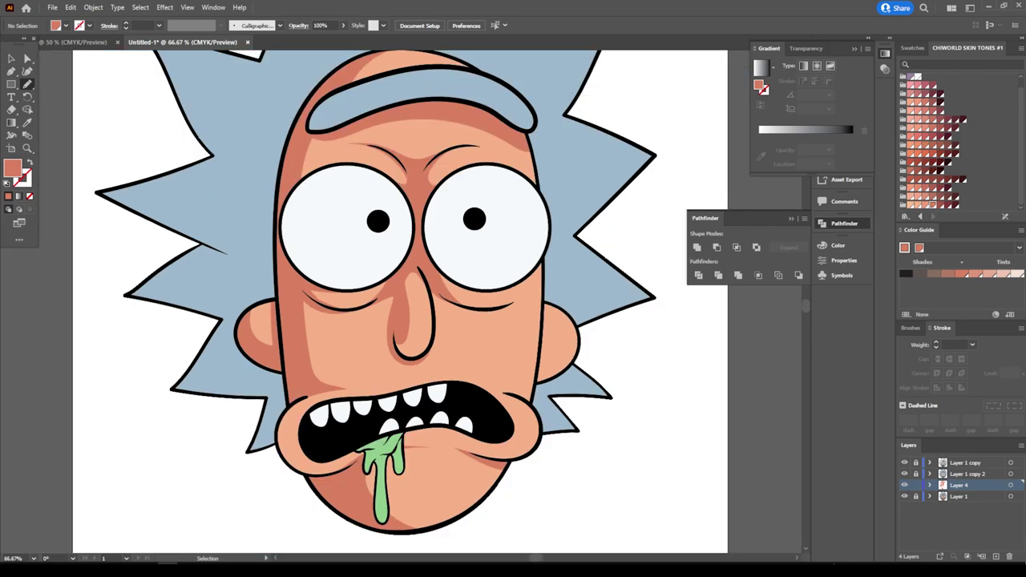
scroll(447, 309, "down", 2)
scroll(382, 266, "up", 3)
scroll(382, 267, "up", 2)
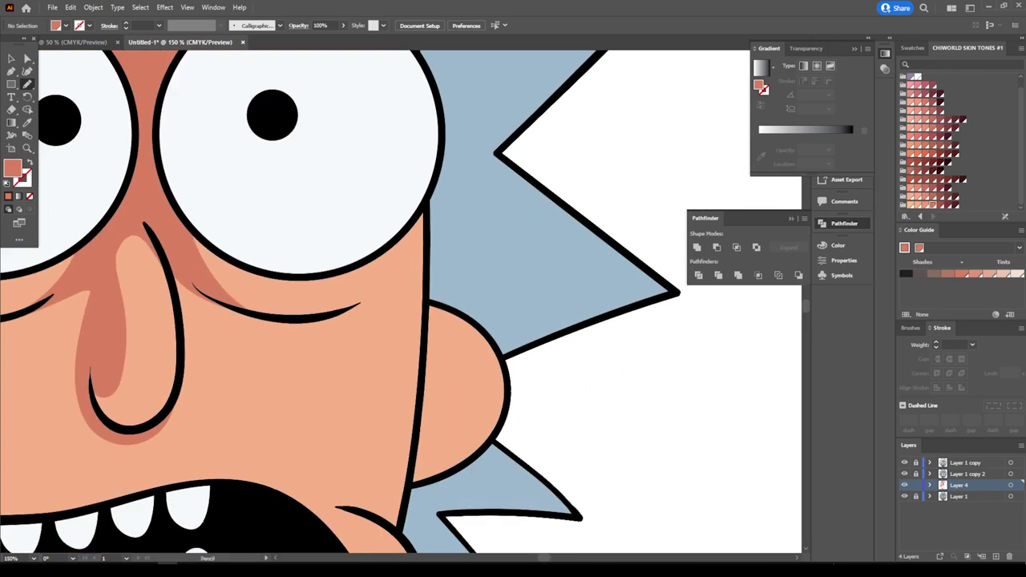
left_click_drag(476, 465, 424, 481)
left_click_drag(484, 443, 407, 481)
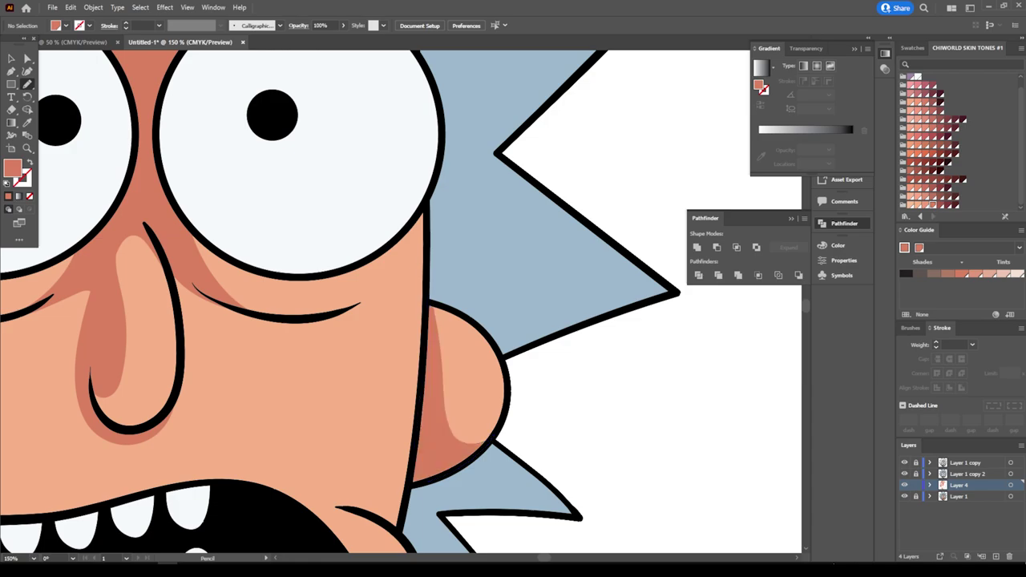
scroll(359, 241, "down", 2)
scroll(336, 261, "down", 1)
scroll(425, 256, "up", 2)
scroll(413, 219, "up", 1)
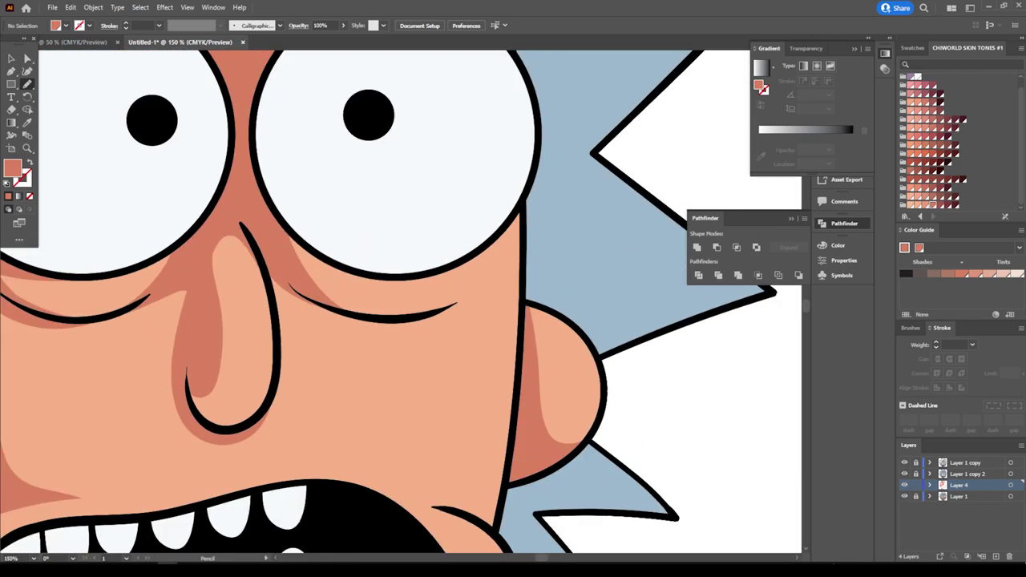
scroll(461, 282, "up", 1)
Step: Draw a cheek shadow curving below the right eye
mouse_move(462, 282)
left_mouse_down()
mouse_move(487, 290)
mouse_move(408, 370)
mouse_move(474, 349)
mouse_move(531, 256)
left_mouse_up()
key("ctrl+minus")
key("ctrl+minus")
key("ctrl+minus")
key("ctrl+minus")
key("ctrl+minus")
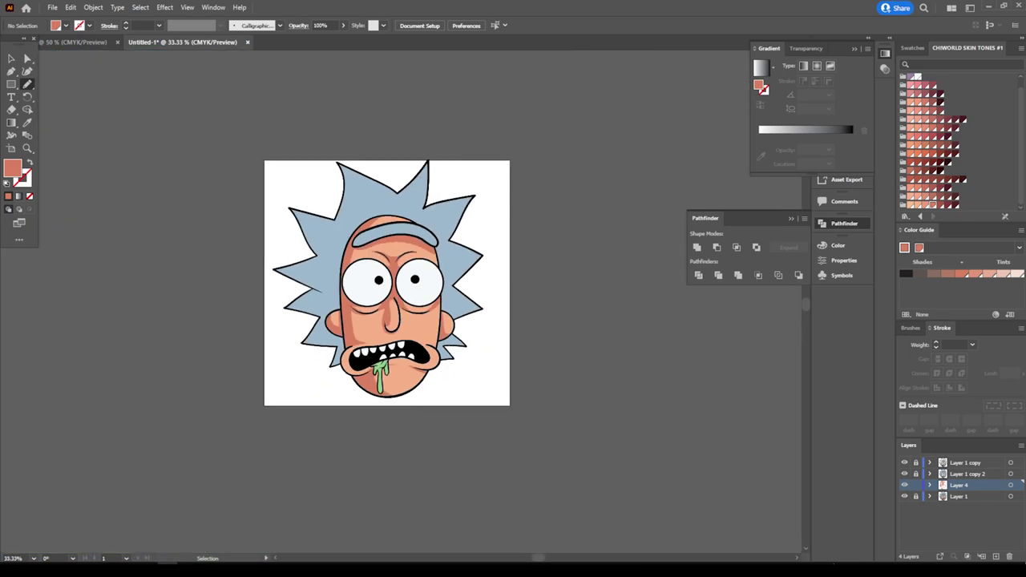
key("ctrl+equal")
scroll(374, 281, "down", 1)
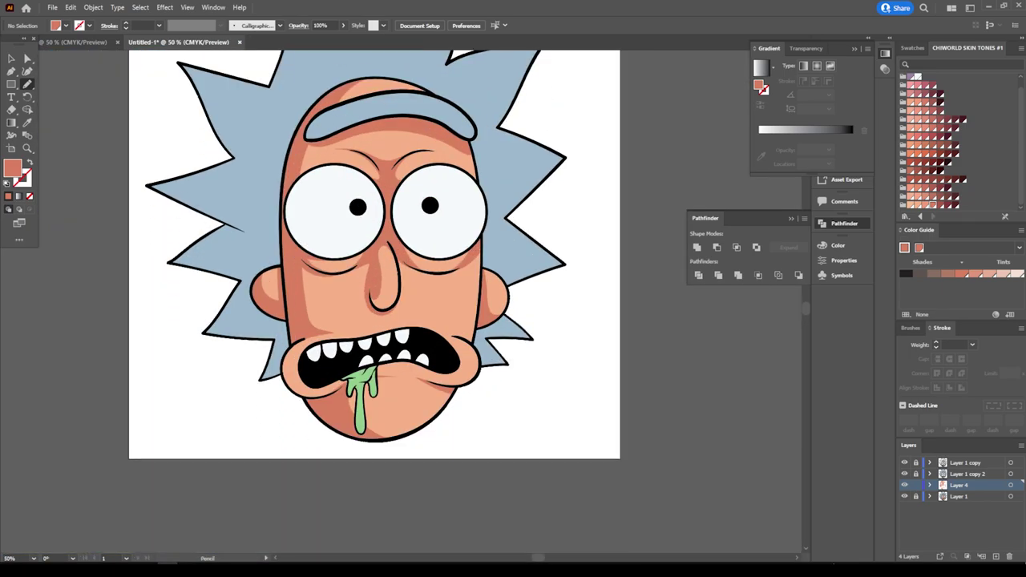
key("ctrl+equal")
key("ctrl+equal")
key("ctrl+equal")
key("ctrl+equal")
scroll(401, 301, "down", 3)
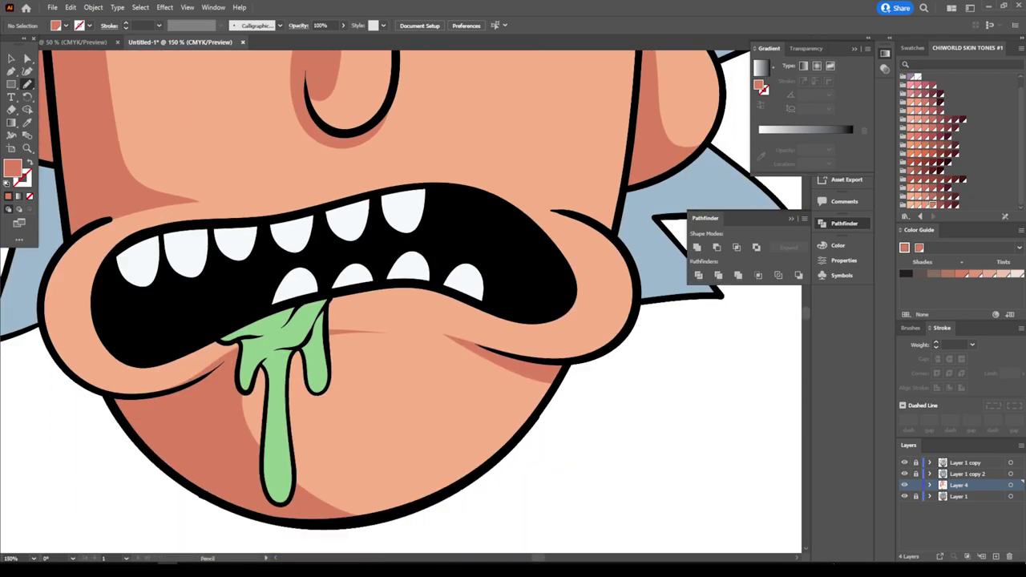
Step: Add a shadow along the slime's left edge and thin shading strokes inside it
left_click_drag(233, 429, 257, 457)
left_click_drag(270, 367, 278, 399)
left_click_drag(288, 364, 281, 400)
mouse_move(294, 364)
left_mouse_down()
mouse_move(297, 385)
mouse_move(246, 353)
left_mouse_up()
key("ctrl+minus")
key("ctrl+minus")
key("ctrl+minus")
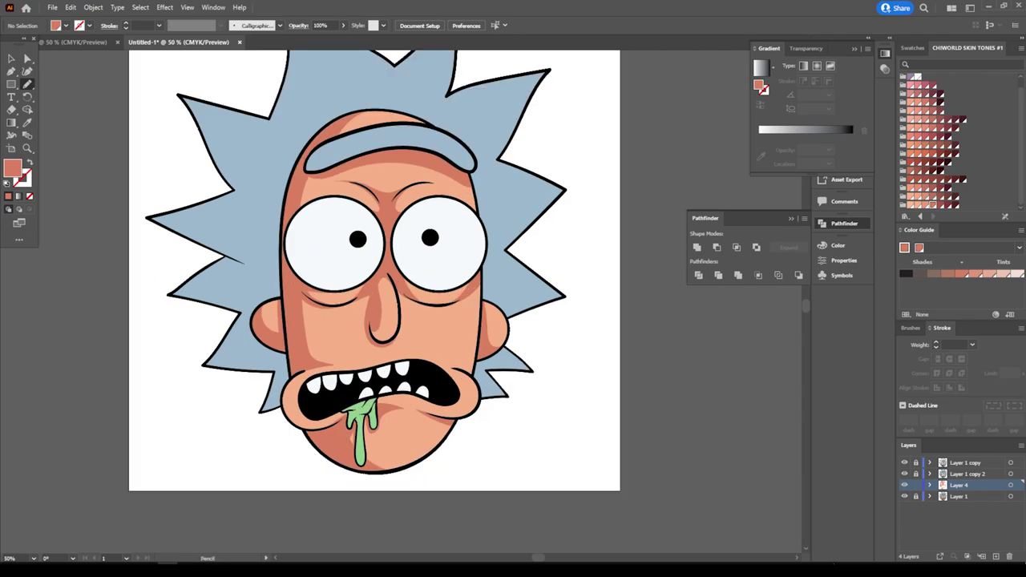
scroll(374, 270, "down", 2)
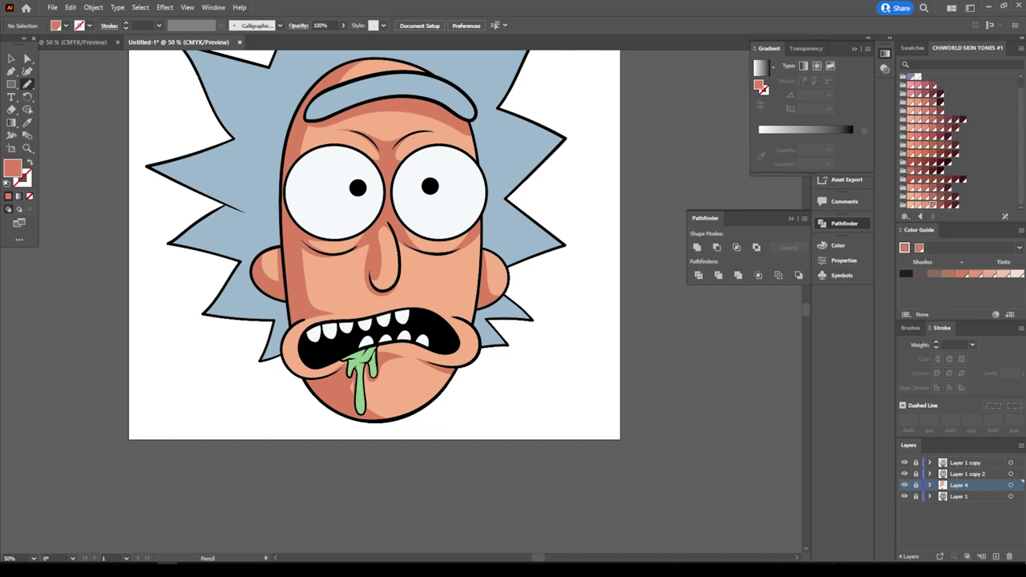
Step: On a new Layer 5, draw purple crescents along the bottom of both eyes
left_click(966, 474)
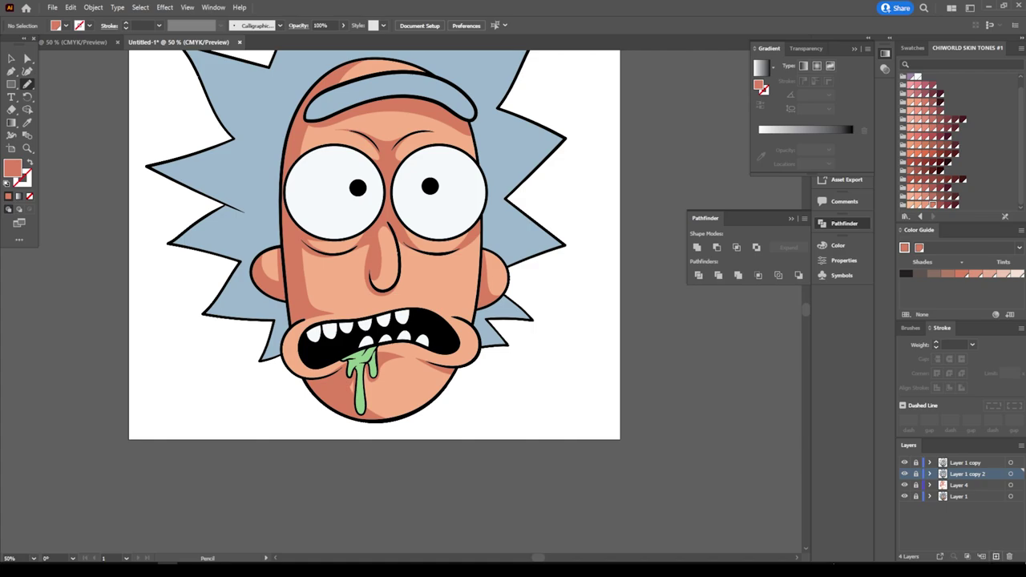
left_click(996, 556)
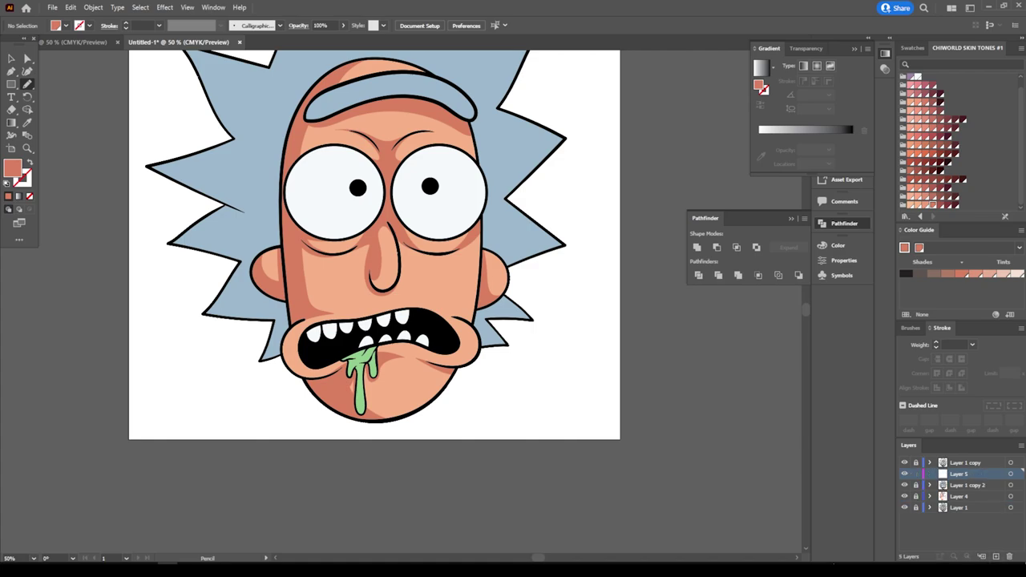
scroll(411, 173, "up", 3)
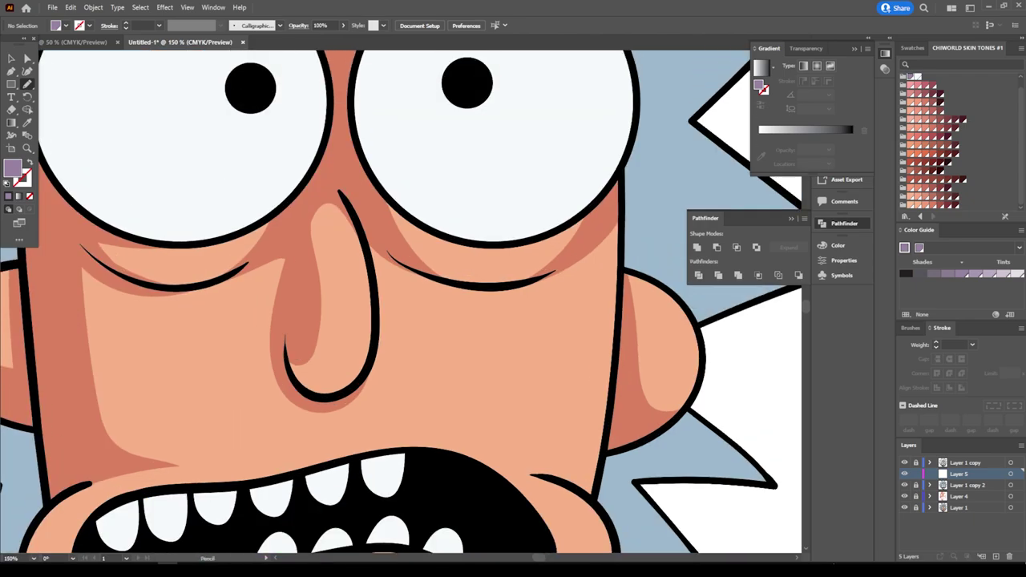
scroll(401, 303, "up", 2)
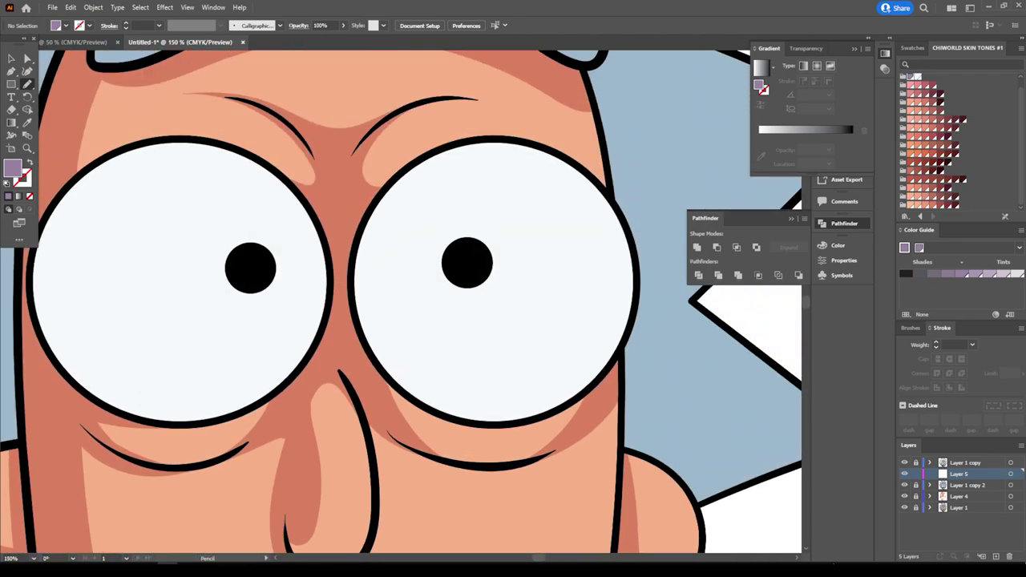
mouse_move(393, 383)
left_mouse_down()
mouse_move(460, 412)
mouse_move(561, 393)
mouse_move(573, 332)
mouse_move(460, 356)
mouse_move(383, 302)
mouse_move(362, 329)
left_mouse_up()
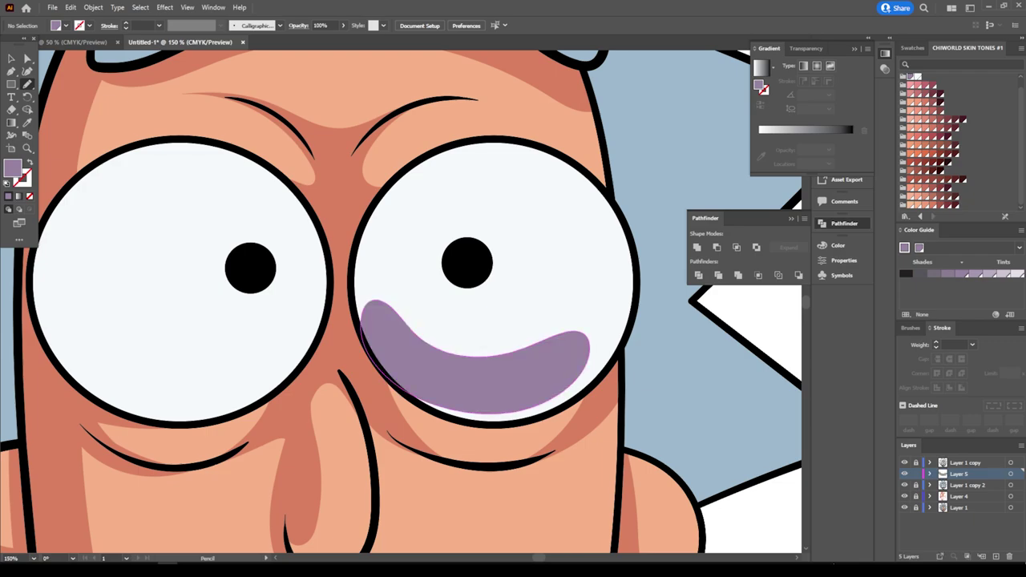
mouse_move(56, 359)
left_mouse_down()
mouse_move(135, 405)
mouse_move(268, 377)
mouse_move(221, 332)
mouse_move(93, 303)
mouse_move(40, 277)
mouse_move(40, 325)
left_mouse_up()
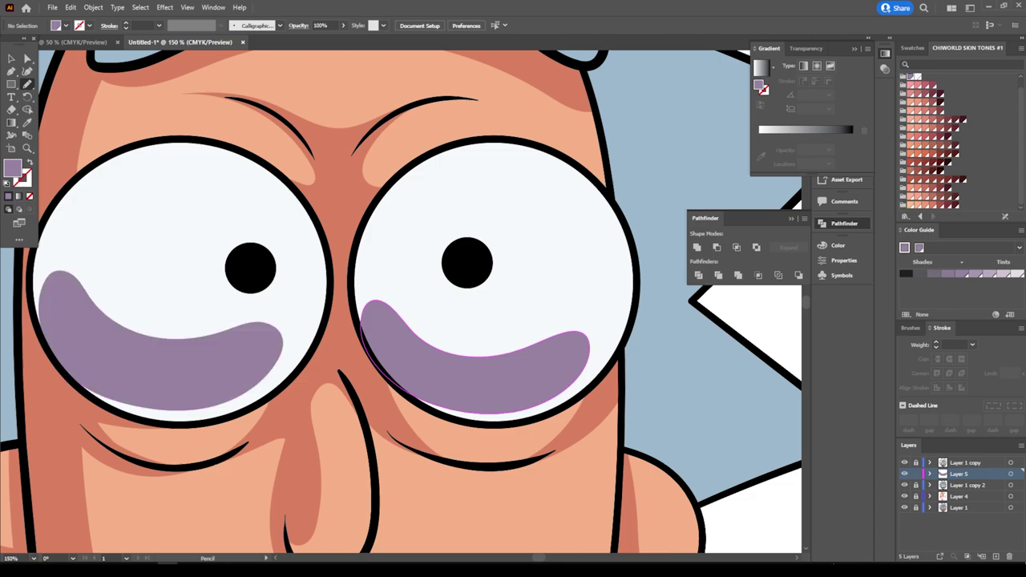
Step: Select both under-eye crescents and lower their opacity so they look faint
key("ctrl+0")
key("ctrl+1")
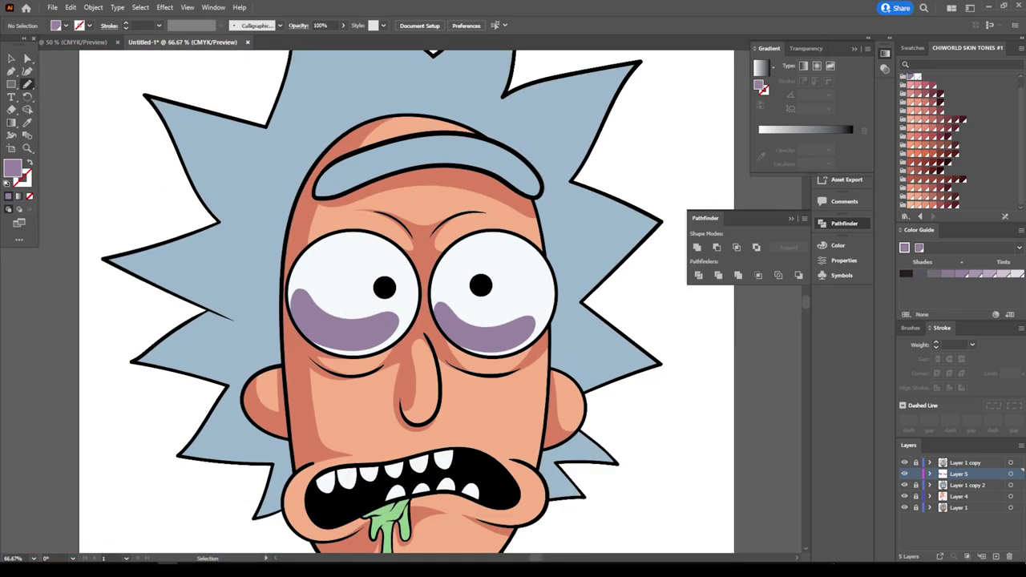
key("v")
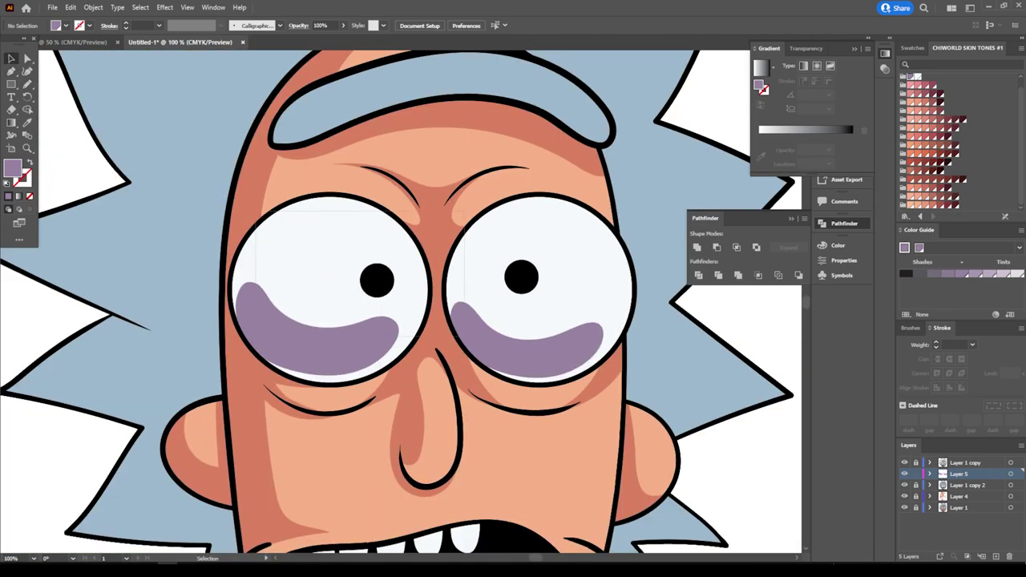
left_click_drag(232, 211, 589, 370)
left_click(343, 25)
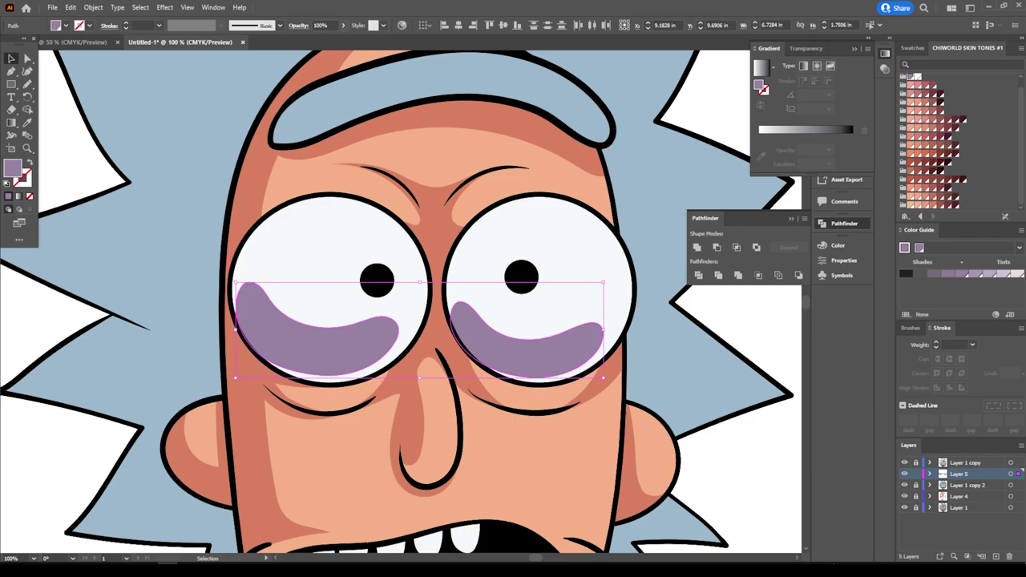
left_click_drag(347, 38, 319, 39)
key("ctrl+shift+a")
Step: Shade the upper and lower teeth with purple pencil shapes
key("ctrl+minus")
key("ctrl+minus")
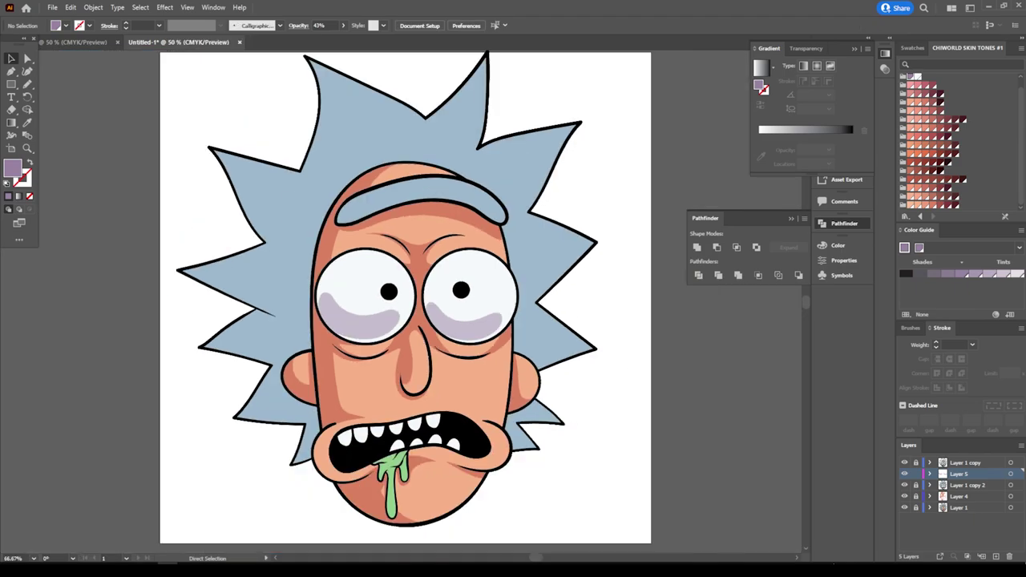
key("ctrl+minus")
key("ctrl+minus")
key("ctrl+plus")
key("ctrl+plus")
key("ctrl+plus")
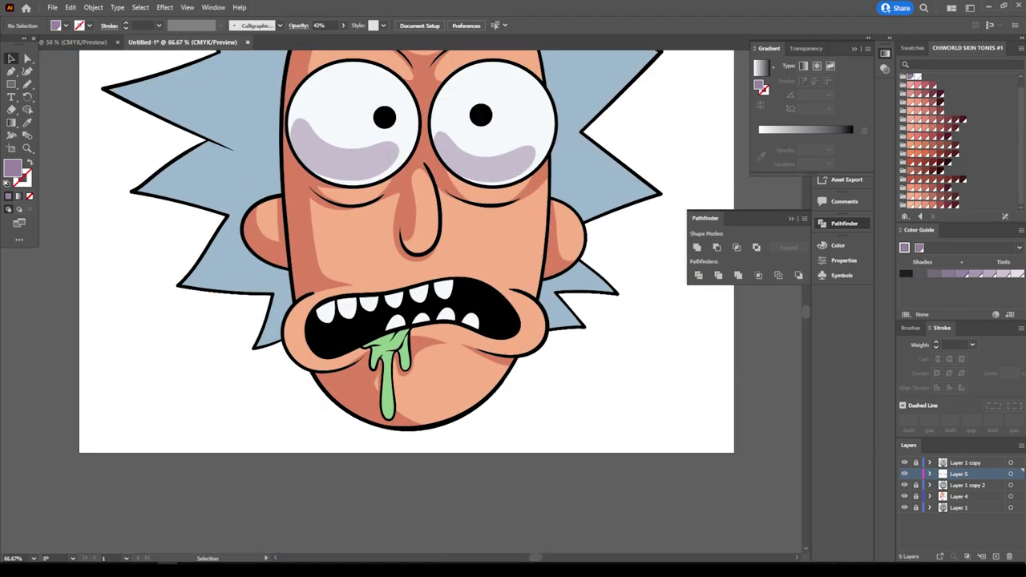
key("ctrl+plus")
key("ctrl+plus")
key("ctrl+plus")
key("ctrl+plus")
scroll(401, 304, "up", 2)
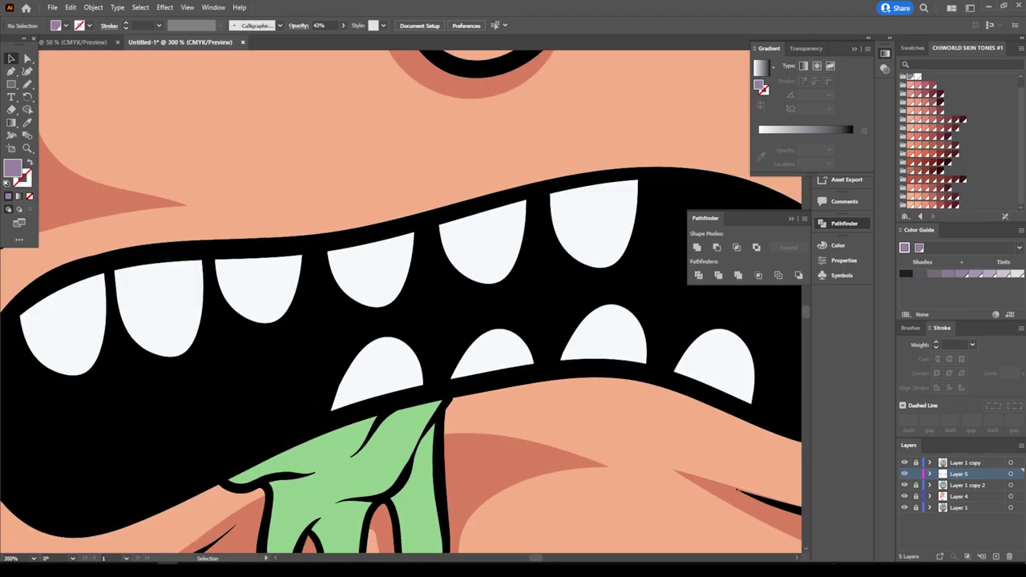
key("n")
mouse_move(34, 375)
left_mouse_down()
mouse_move(263, 343)
mouse_move(284, 256)
mouse_move(344, 307)
mouse_move(377, 298)
mouse_move(399, 232)
mouse_move(446, 287)
mouse_move(505, 299)
mouse_move(508, 203)
mouse_move(569, 268)
mouse_move(662, 177)
mouse_move(535, 186)
mouse_move(381, 227)
mouse_move(53, 282)
mouse_move(11, 334)
mouse_move(24, 373)
left_mouse_up()
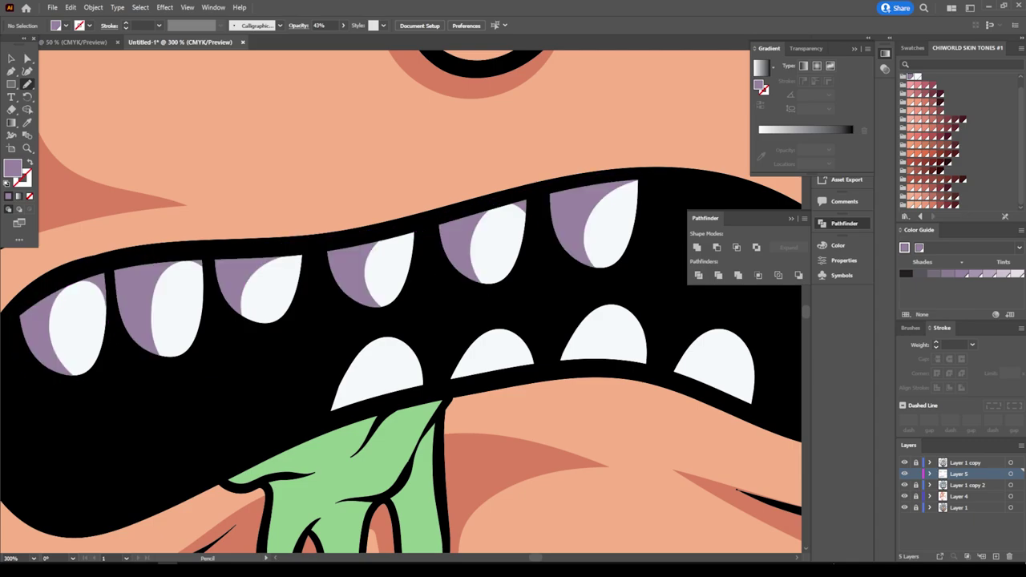
scroll(400, 305, "down", 3)
scroll(400, 304, "down", 2)
scroll(401, 305, "up", 2)
scroll(400, 304, "up", 2)
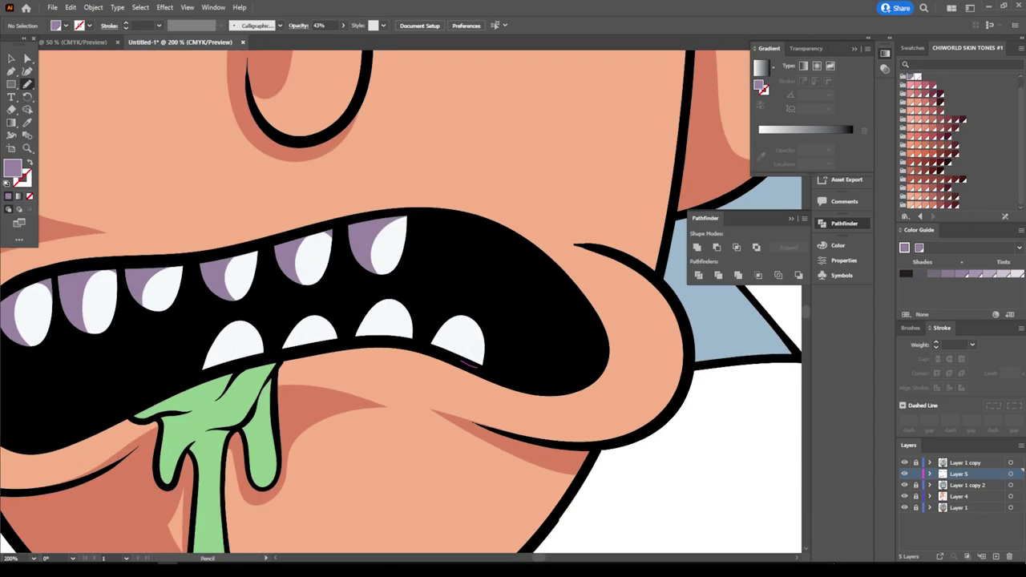
mouse_move(480, 367)
left_mouse_down()
mouse_move(478, 311)
mouse_move(432, 351)
mouse_move(405, 291)
mouse_move(337, 345)
mouse_move(325, 307)
mouse_move(286, 354)
mouse_move(260, 316)
mouse_move(227, 362)
left_mouse_up()
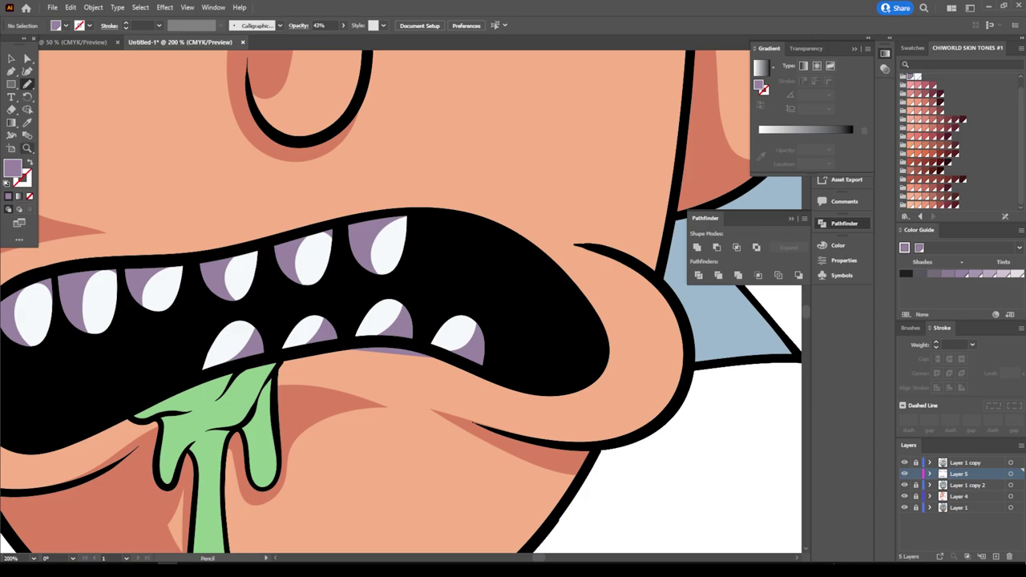
Step: Erase the stray purple shading along the lower lip
left_click(11, 110)
left_click_drag(343, 354, 433, 358)
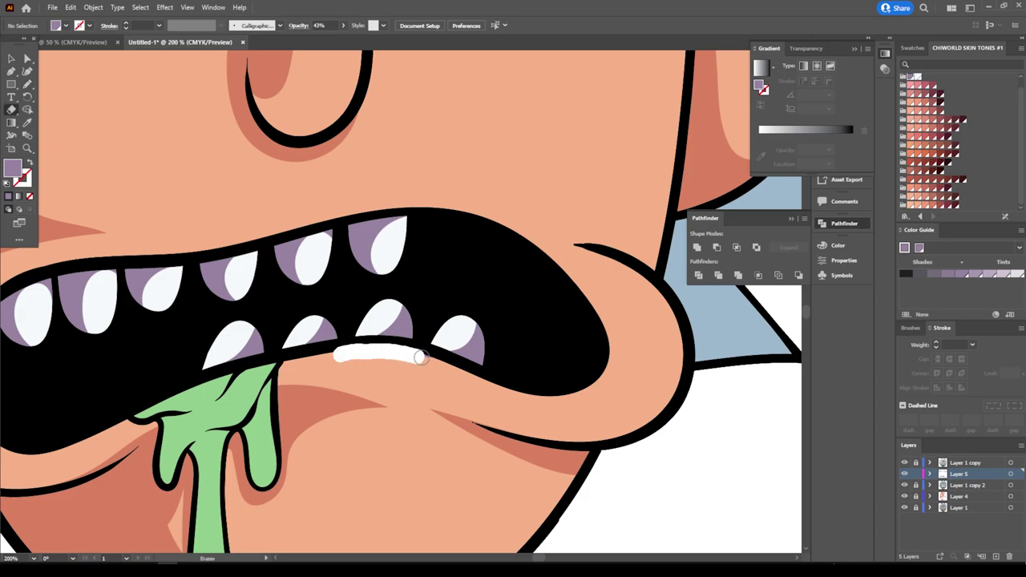
key("ctrl+0")
key("ctrl+minus")
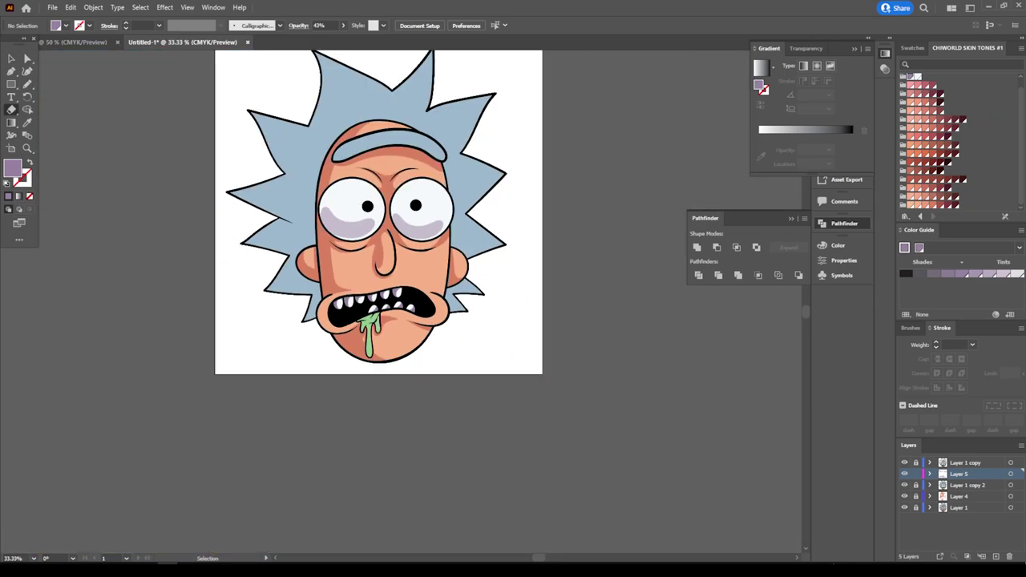
key("ctrl+plus")
scroll(470, 367, "down", 2)
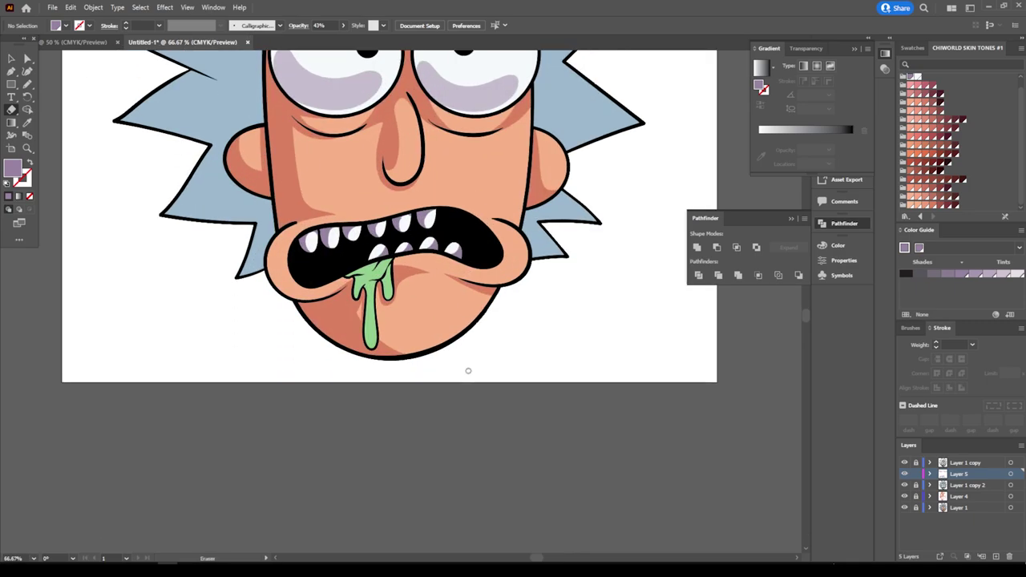
scroll(469, 366, "up", 4)
scroll(468, 487, "down", 1)
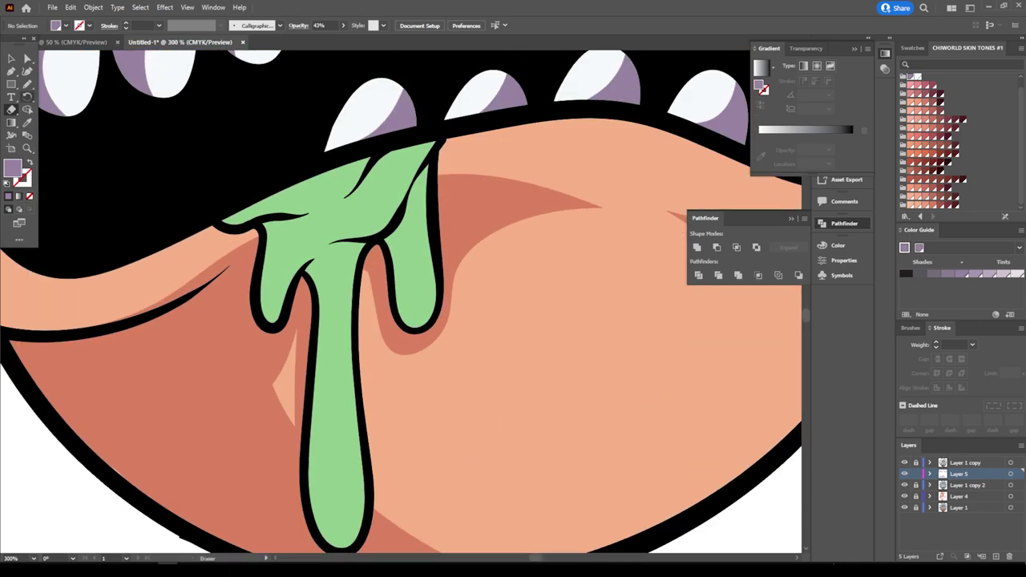
Step: Sample the drool's green and darken it slightly toward blue as the fill colour
key("i")
left_click(282, 271)
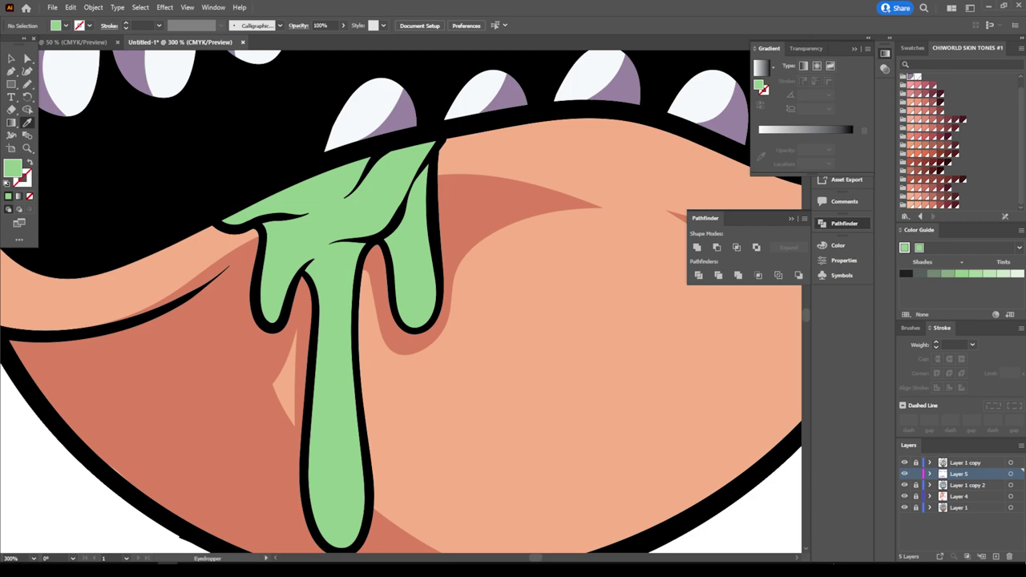
double_click(12, 167)
left_click_drag(797, 419, 783, 433)
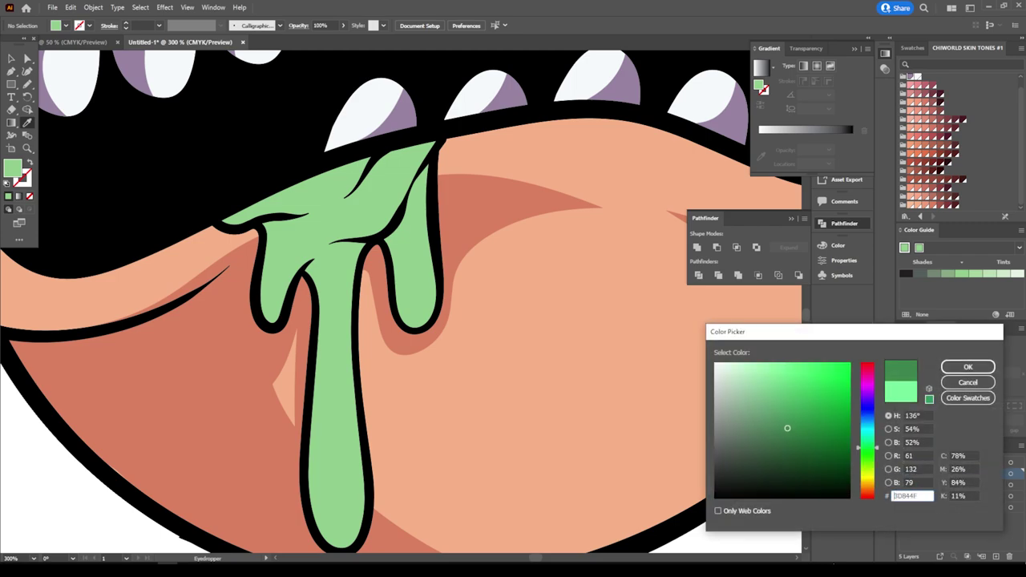
left_click_drag(867, 448, 868, 444)
left_click(968, 366)
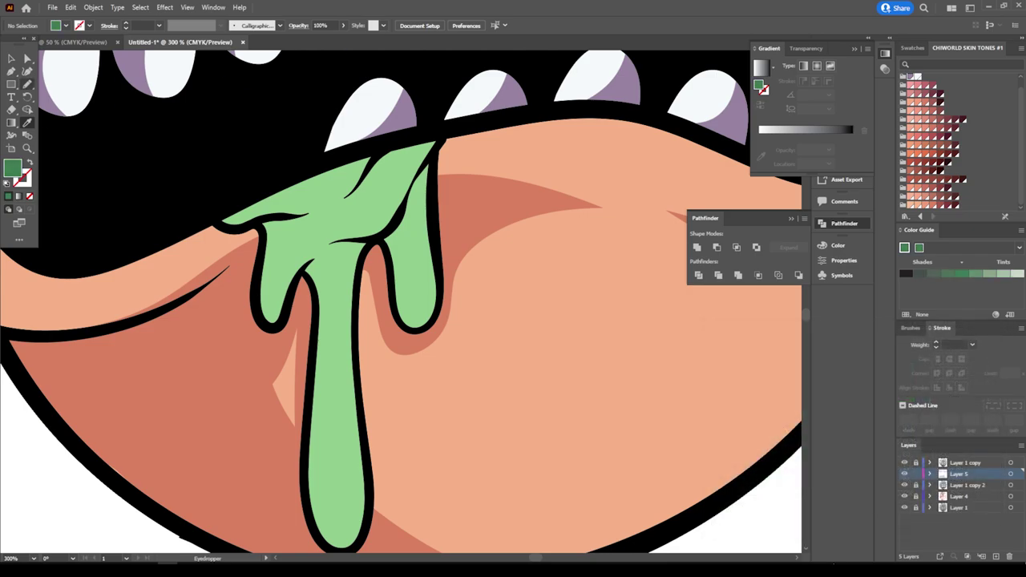
Step: Pencil dark green shading down the left edge and inside of the long drool drip
left_click(28, 83)
left_click_drag(316, 298, 313, 525)
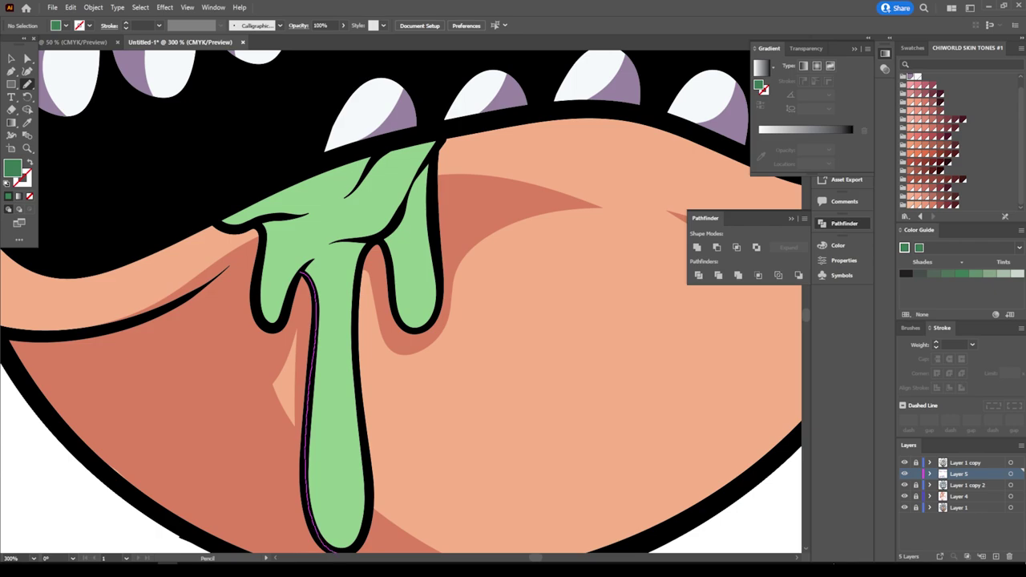
left_click_drag(368, 485, 366, 461)
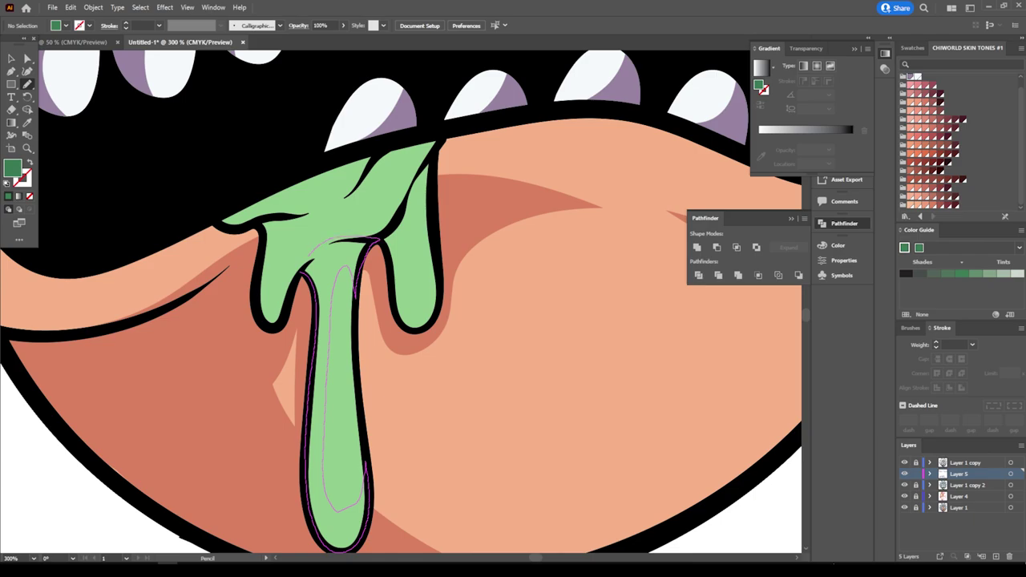
left_click_drag(286, 304, 307, 263)
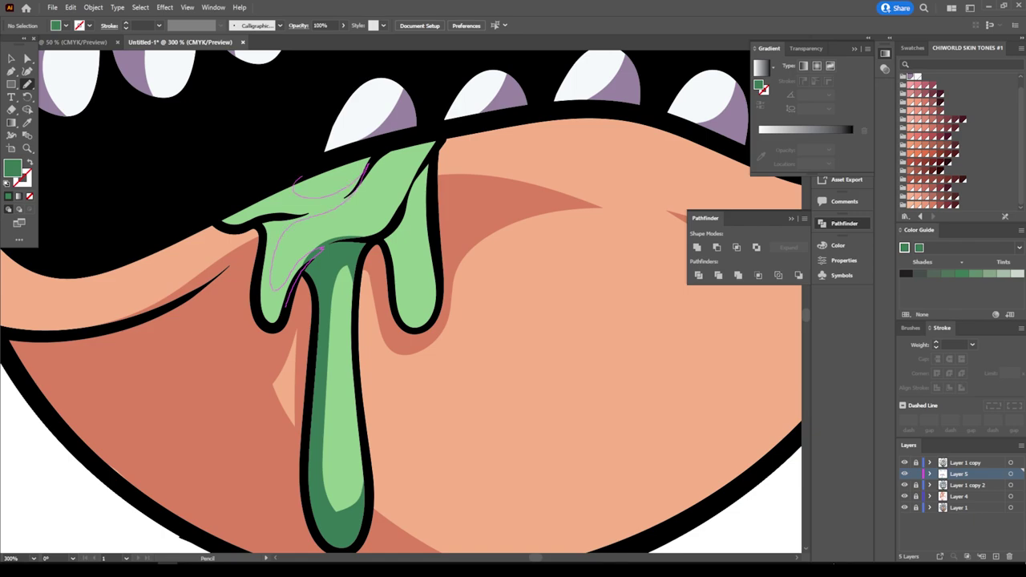
Step: Add dark green shading to the upper-left drool, the right drip's inner edge and the top edge
mouse_move(308, 173)
left_mouse_down()
mouse_move(228, 207)
mouse_move(266, 327)
left_mouse_up()
left_click_drag(319, 250, 322, 245)
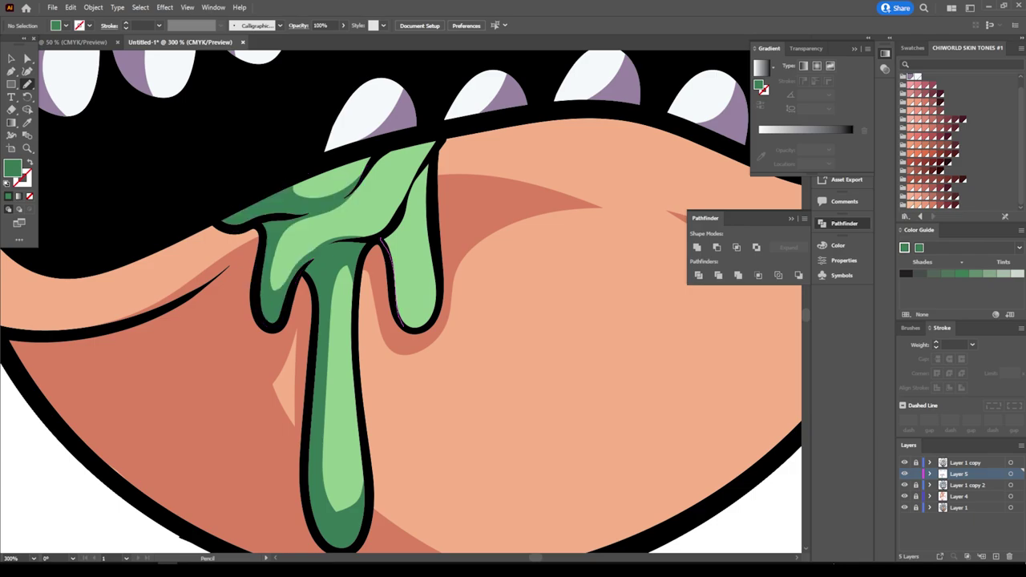
left_click_drag(423, 189, 433, 221)
left_click_drag(440, 139, 398, 138)
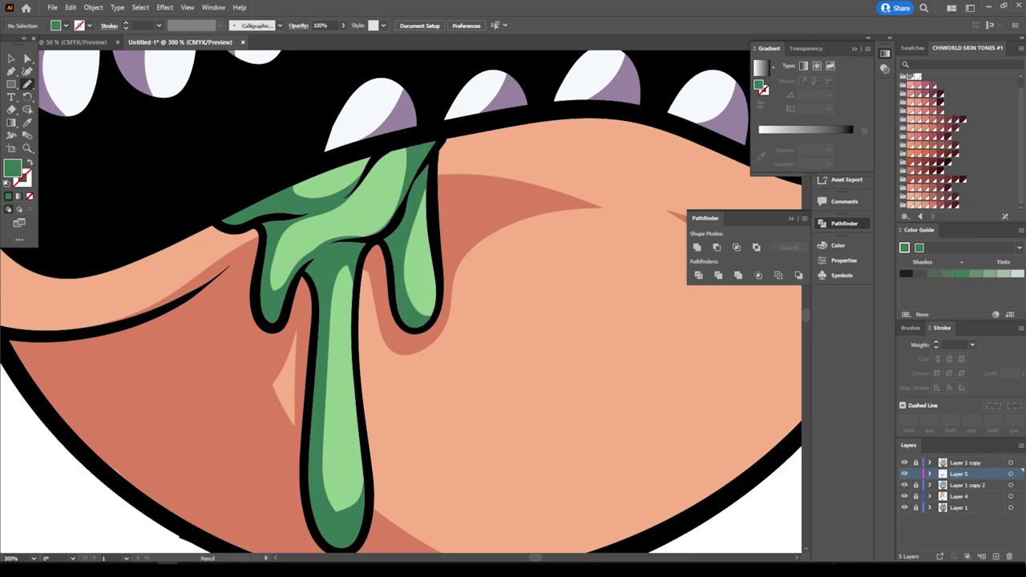
key("ctrl+minus")
key("ctrl+minus")
key("ctrl+minus")
key("ctrl+minus")
key("ctrl+minus")
key("ctrl+minus")
scroll(404, 232, "up", 2)
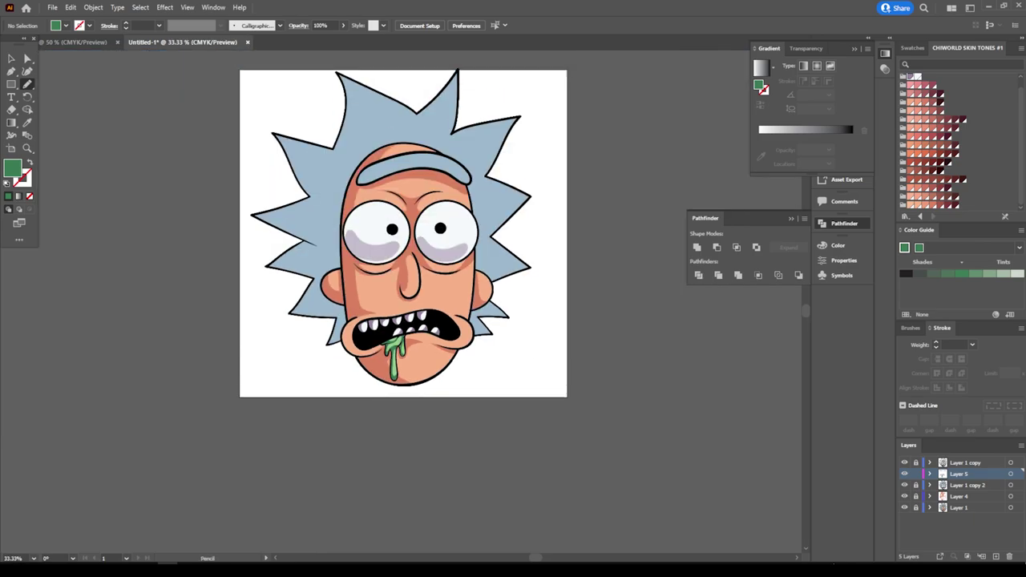
scroll(403, 253, "up", 2)
key("ctrl+plus")
key("ctrl+plus")
key("ctrl+plus")
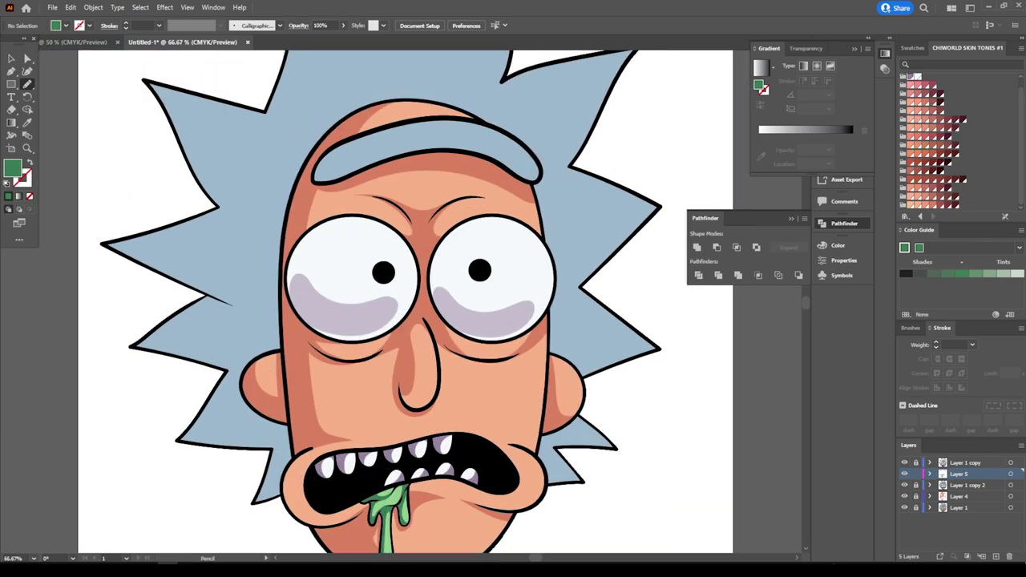
scroll(381, 301, "up", 2)
key("ctrl+plus")
scroll(420, 302, "up", 3)
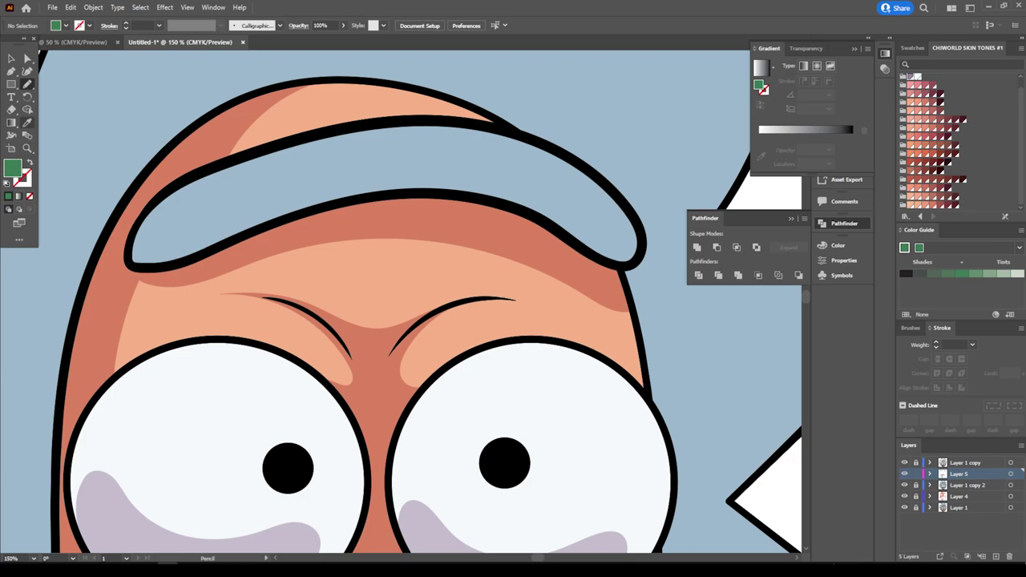
Step: Sample the eyebrow's pale blue and darken it to a deep teal 426E84 fill
key("i")
double_click(12, 166)
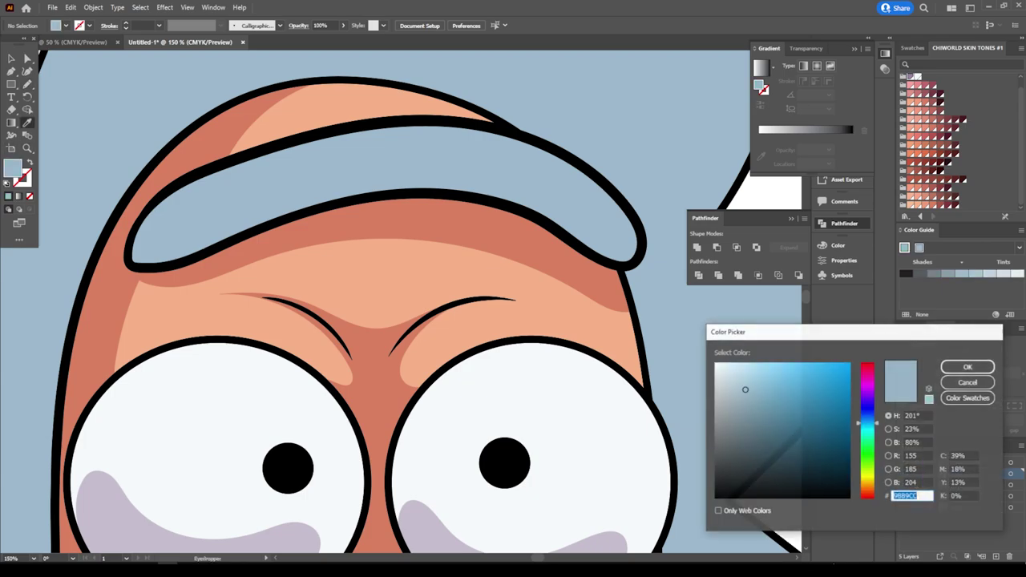
left_click_drag(744, 452, 782, 428)
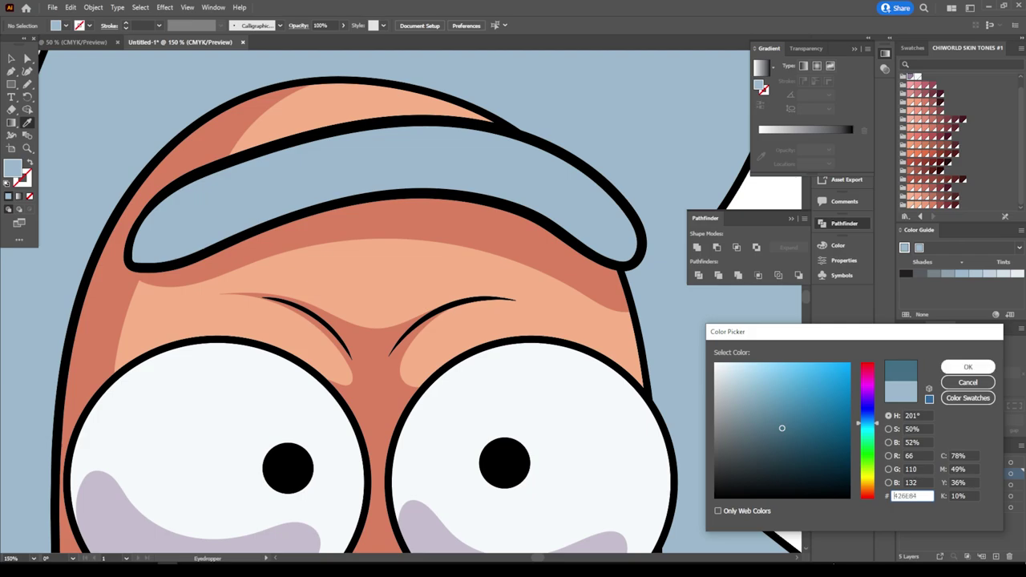
left_click(967, 367)
left_click(14, 84)
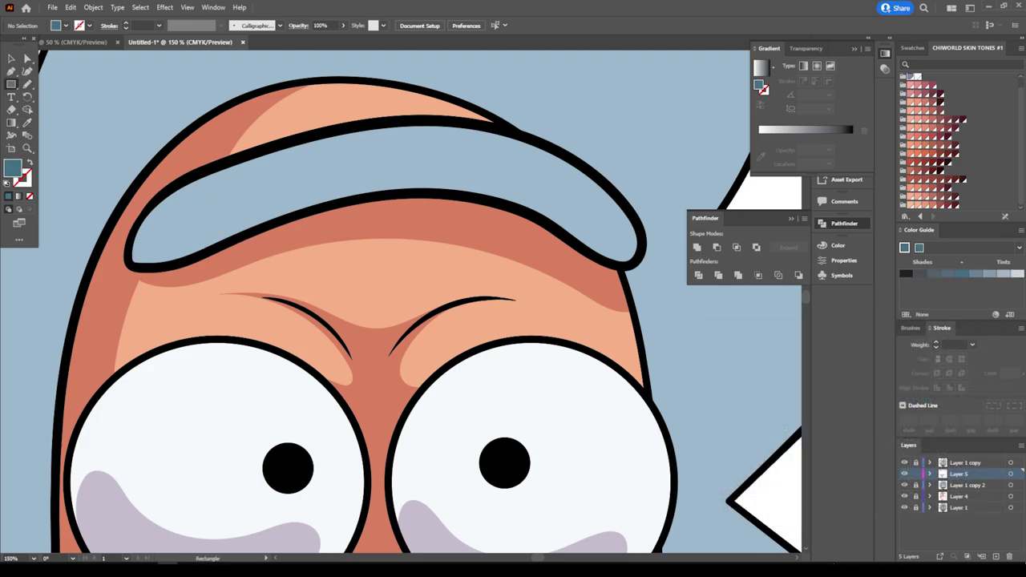
Step: Pencil a closed 426E84 shadow shape along the eyebrow's lower edge
left_click(28, 83)
mouse_move(136, 268)
left_mouse_down()
mouse_move(189, 260)
mouse_move(348, 198)
mouse_move(436, 190)
mouse_move(521, 213)
mouse_move(584, 245)
left_mouse_up()
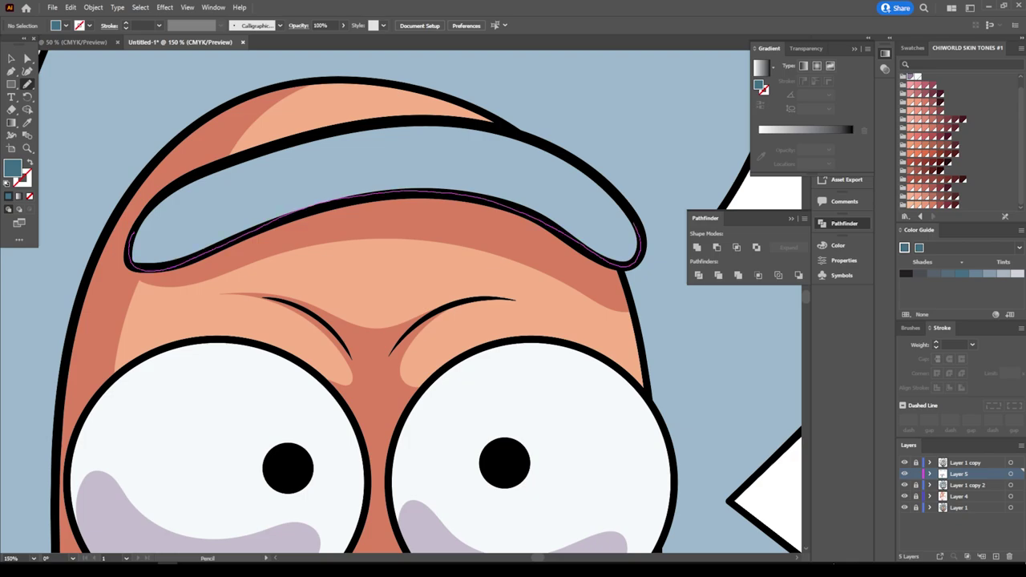
mouse_move(614, 193)
left_mouse_down()
mouse_move(579, 218)
mouse_move(433, 160)
mouse_move(248, 199)
left_mouse_up()
left_click_drag(173, 196, 139, 221)
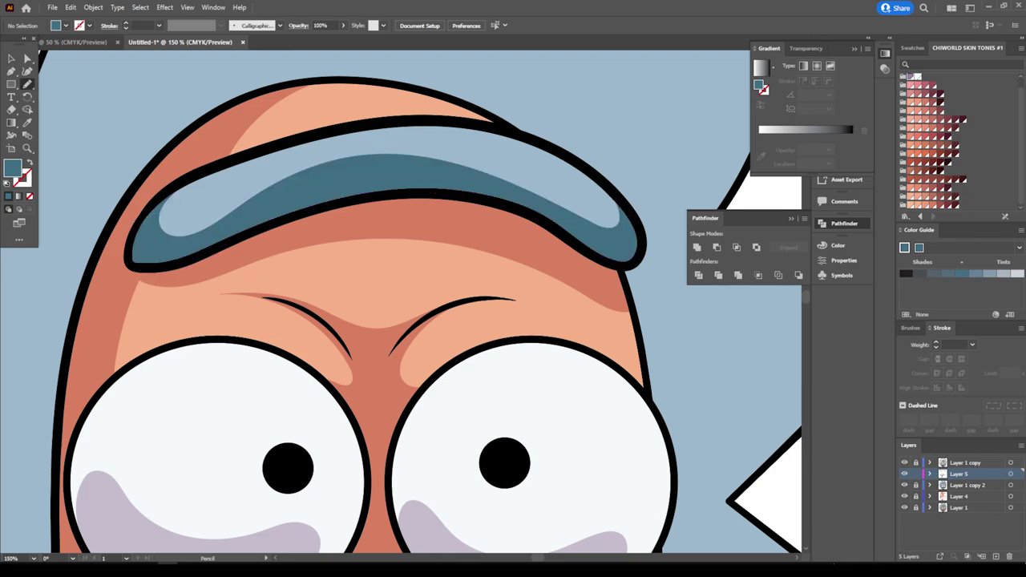
key("ctrl+minus")
key("ctrl+minus")
key("ctrl+minus")
key("ctrl+minus")
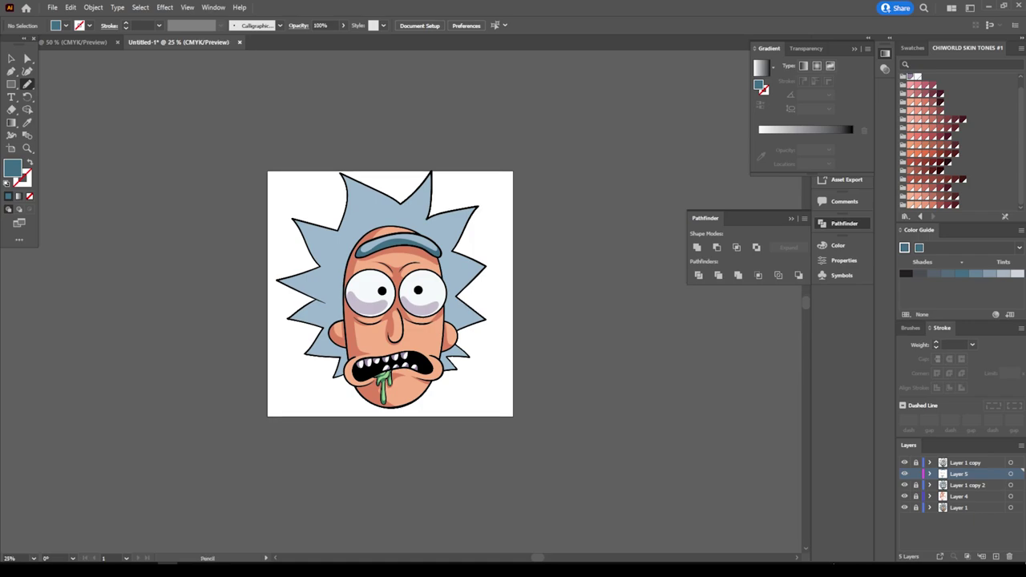
Step: Draw a closed dark teal shadow on the hair below the right ear
key("ctrl+plus")
key("ctrl+plus")
key("ctrl+plus")
key("ctrl+plus")
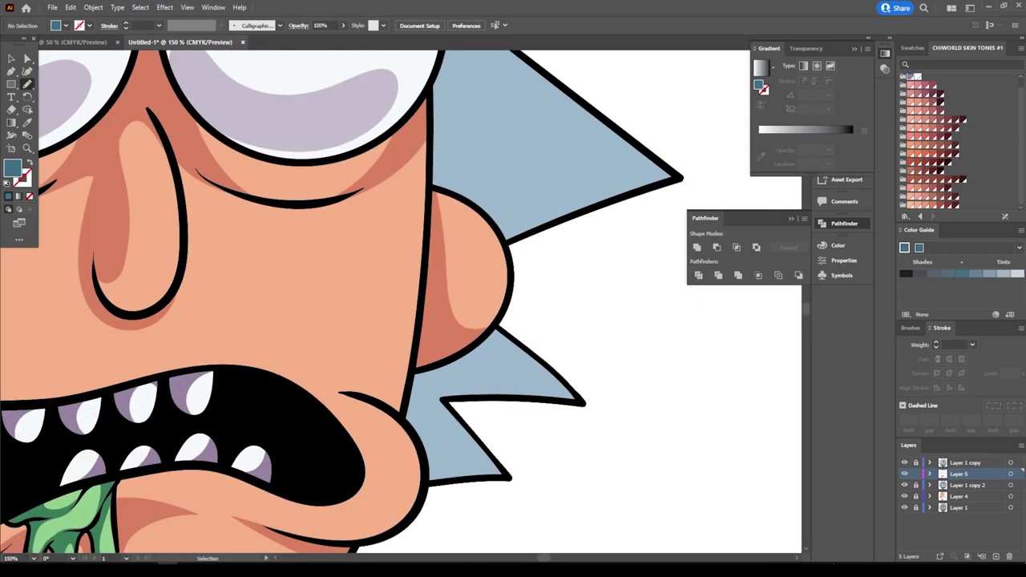
key("ctrl+plus")
scroll(359, 302, "down", 2)
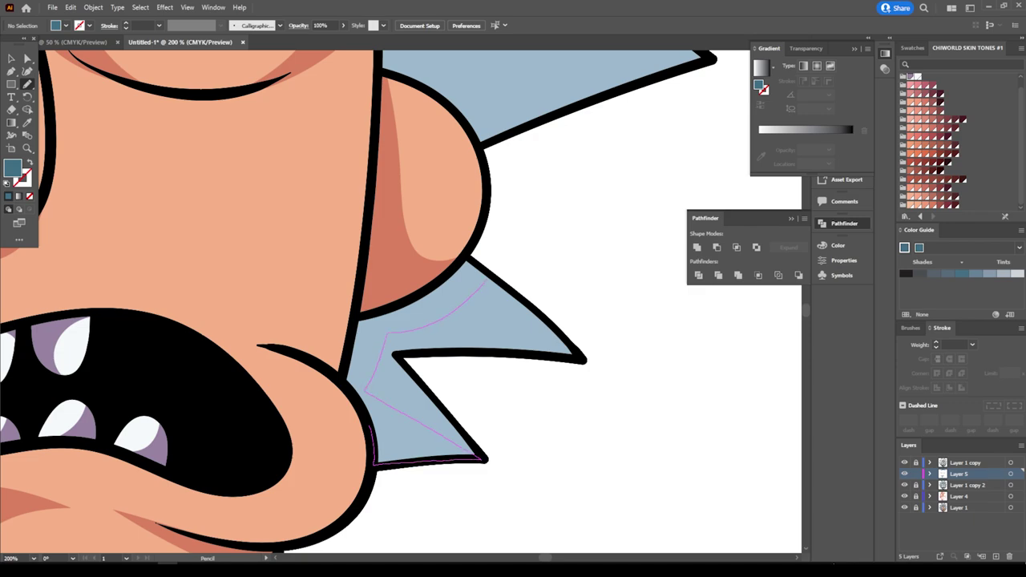
mouse_move(452, 274)
left_mouse_down()
mouse_move(359, 316)
mouse_move(342, 372)
left_mouse_up()
left_click_drag(481, 271, 469, 263)
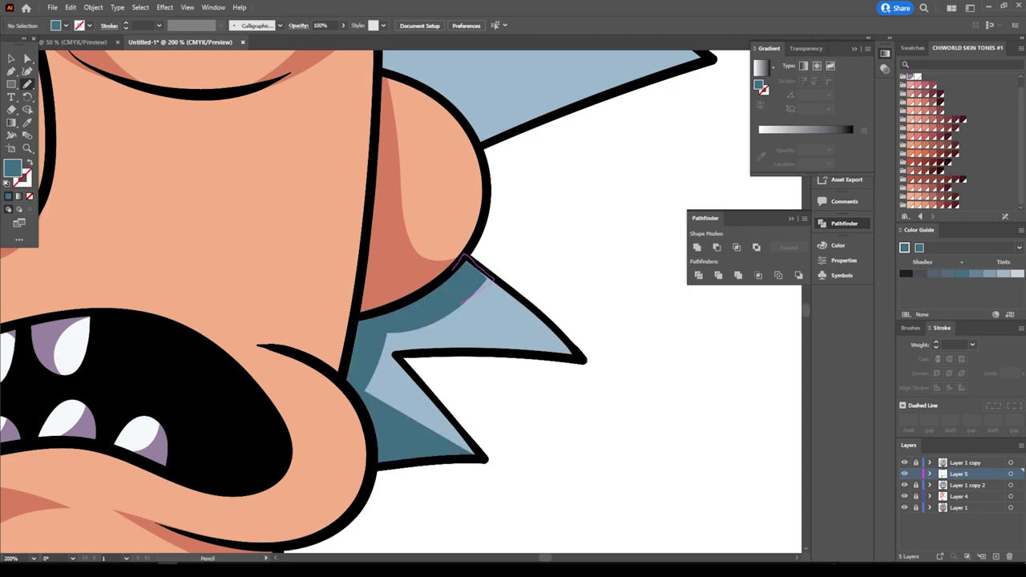
key("ctrl+minus")
key("ctrl+minus")
key("ctrl+minus")
key("ctrl+minus")
key("ctrl+minus")
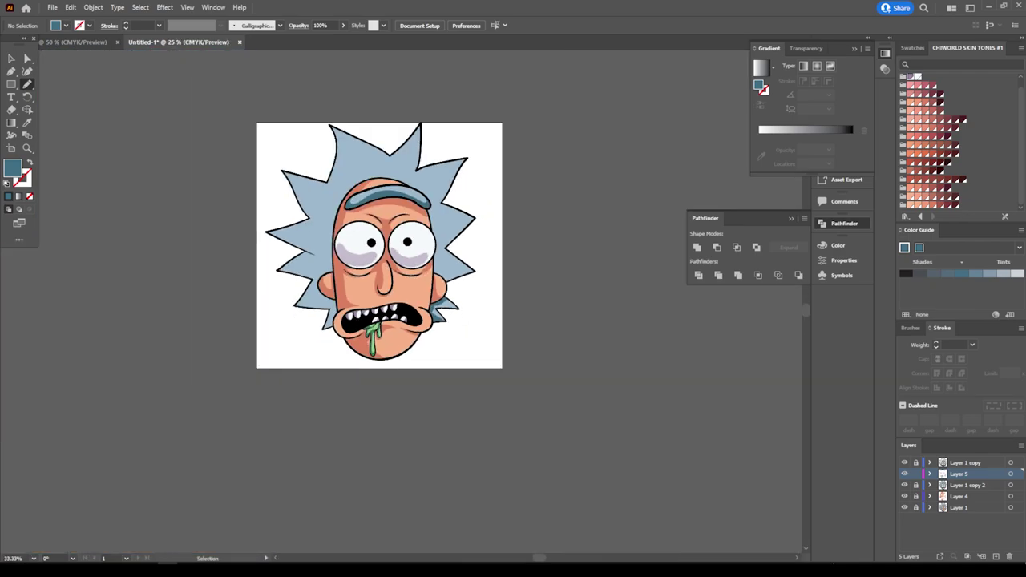
Step: Add a dark teal shadow shape on the hair beside the eye
key("ctrl+plus")
key("ctrl+plus")
key("ctrl+plus")
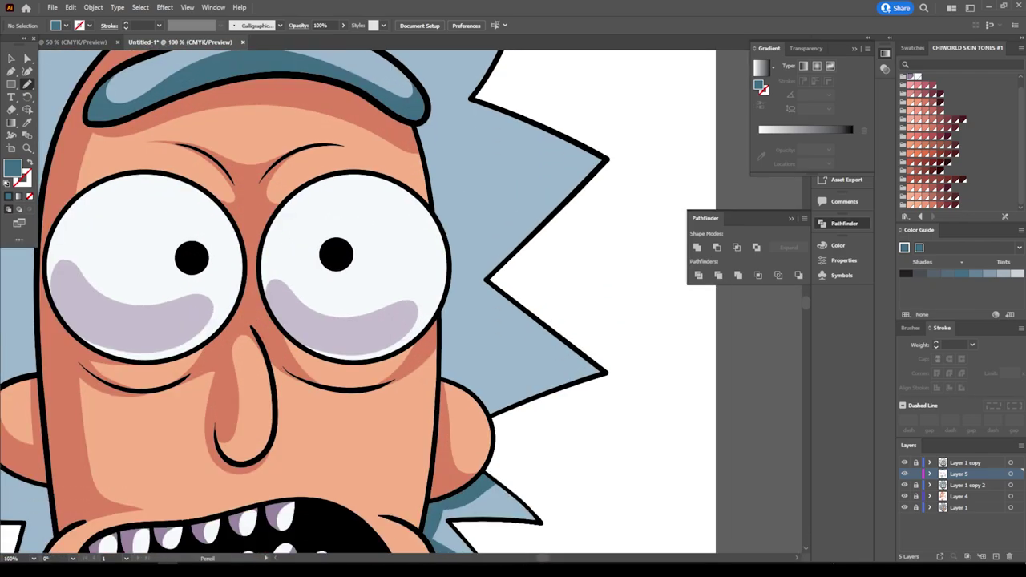
key("ctrl+plus")
key("ctrl+plus")
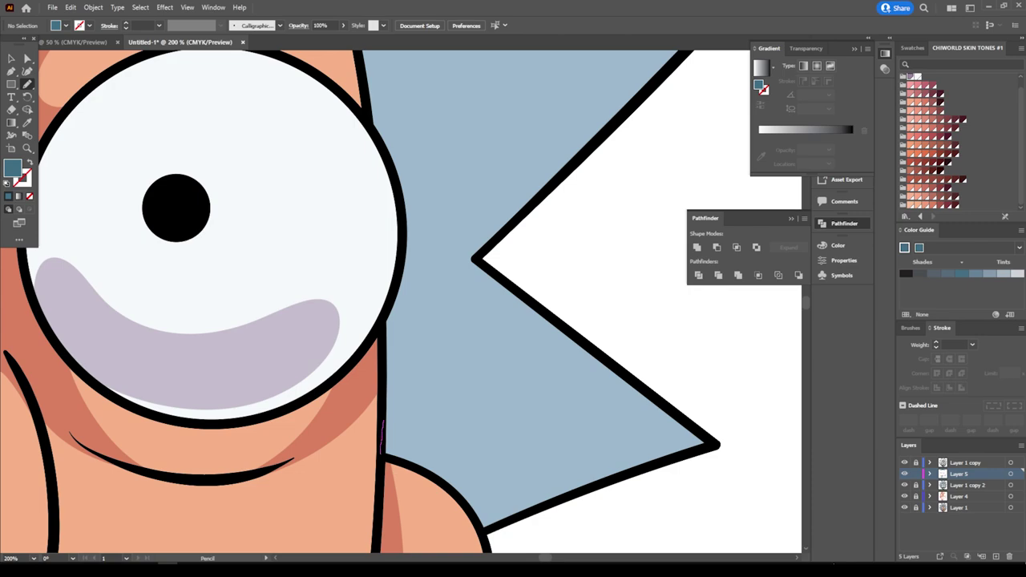
left_click_drag(382, 452, 438, 474)
left_click_drag(439, 156, 370, 76)
left_click_drag(370, 127, 383, 385)
scroll(361, 305, "up", 5)
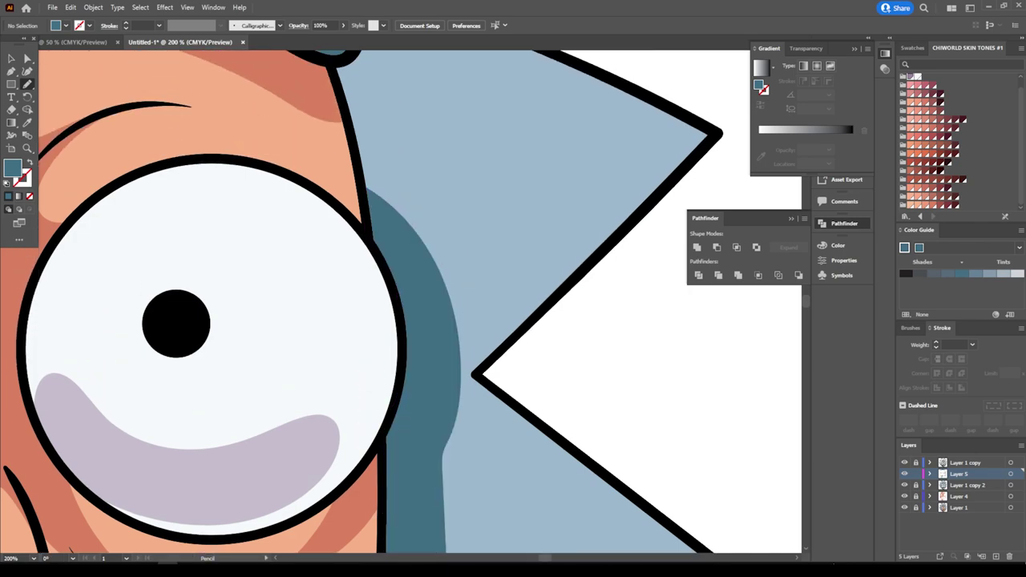
Step: Shade the hair spike above the eye with a dark teal shape
mouse_move(423, 435)
left_mouse_down()
mouse_move(388, 232)
mouse_move(324, 93)
left_mouse_up()
mouse_move(258, 66)
left_mouse_down()
mouse_move(332, 127)
mouse_move(340, 204)
mouse_move(327, 207)
left_mouse_up()
key("ctrl+minus")
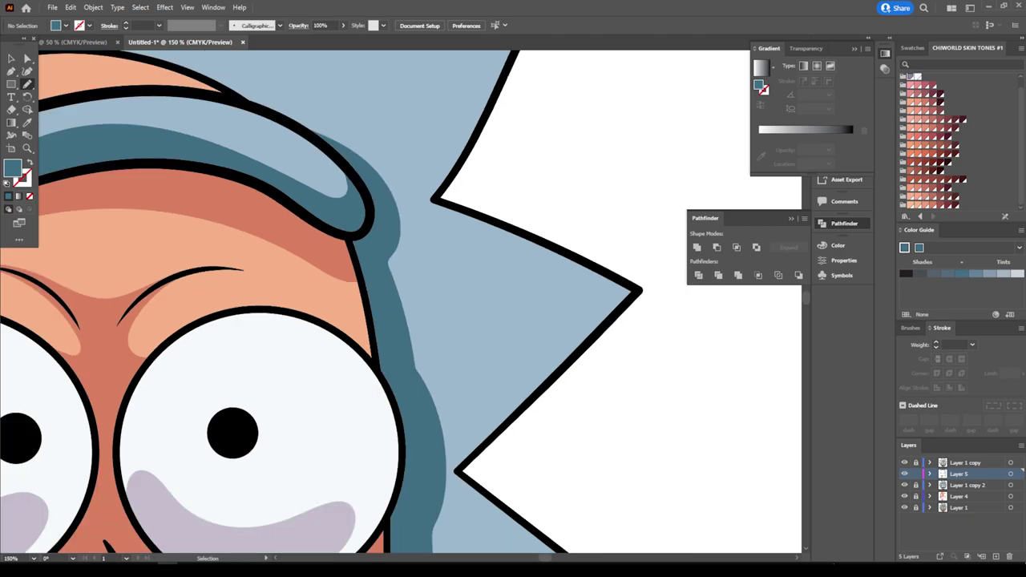
key("ctrl+minus")
key("ctrl+minus")
key("ctrl+minus")
key("ctrl+plus")
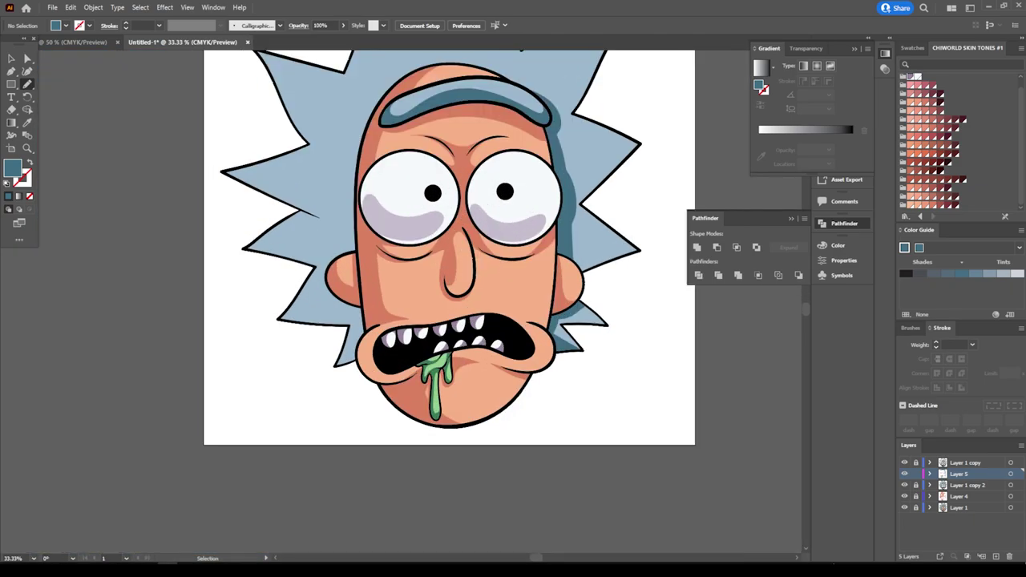
key("ctrl+plus")
key("ctrl+plus")
key("ctrl+plus")
key("ctrl+plus")
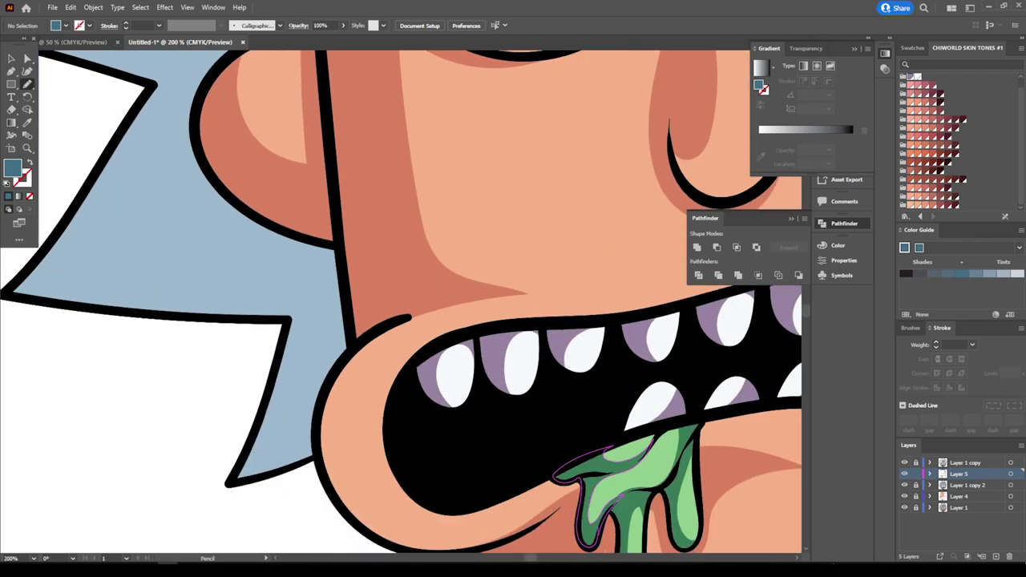
Step: Draw a dark teal shadow running down the hair along the left cheek
mouse_move(349, 350)
left_mouse_down()
mouse_move(324, 404)
mouse_move(319, 447)
left_mouse_up()
left_click_drag(306, 282, 210, 206)
mouse_move(202, 167)
left_mouse_down()
mouse_move(247, 213)
mouse_move(336, 250)
left_mouse_up()
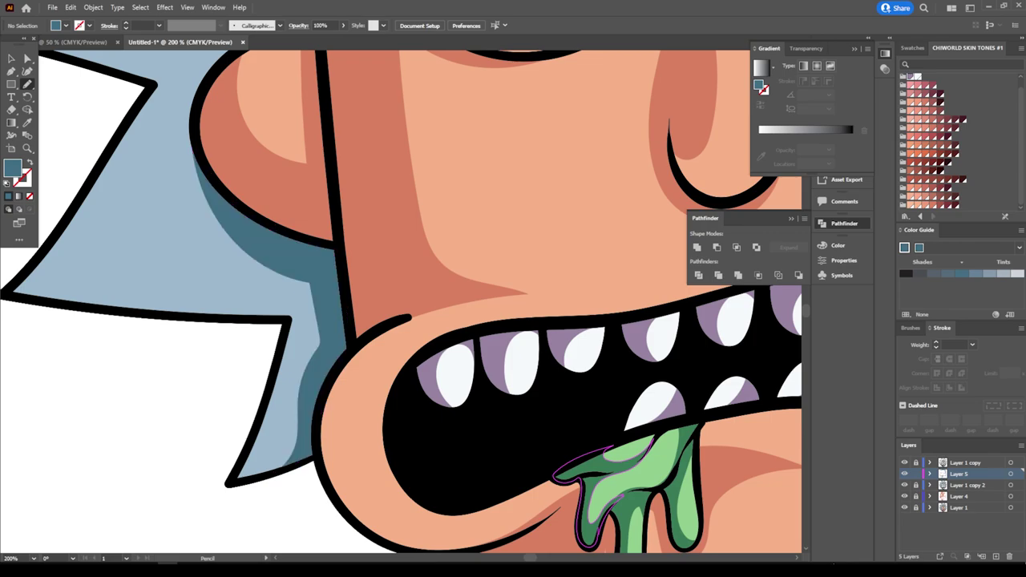
key("ctrl+minus")
key("ctrl+minus")
key("ctrl+minus")
key("ctrl+minus")
key("ctrl+minus")
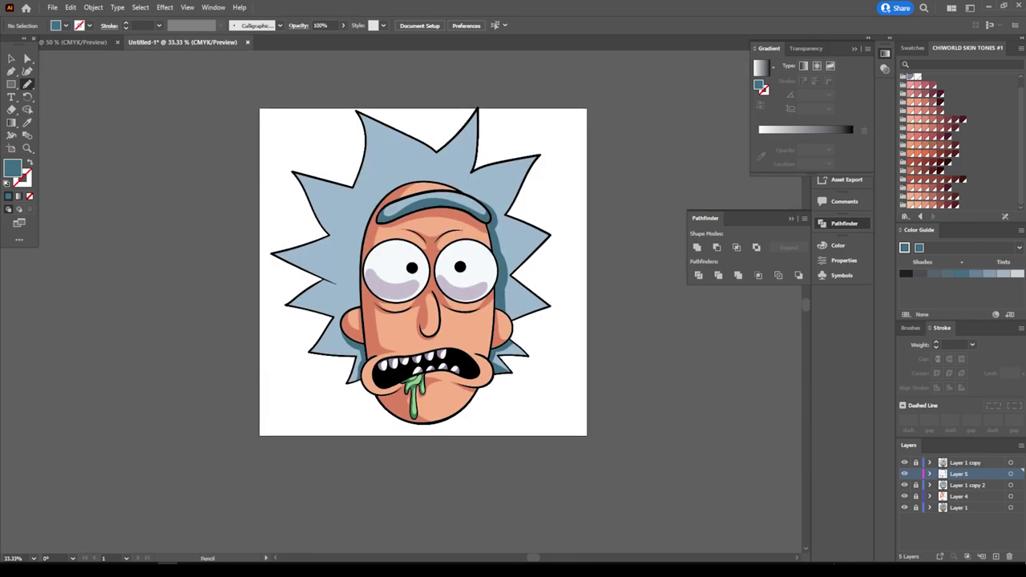
key("ctrl+plus")
key("ctrl+plus")
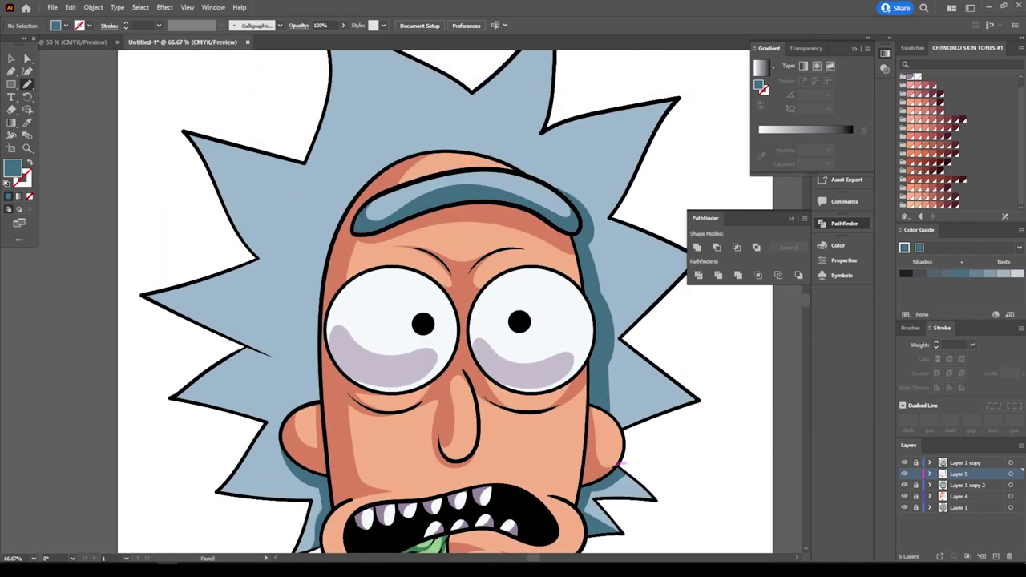
key("ctrl+minus")
key("ctrl+minus")
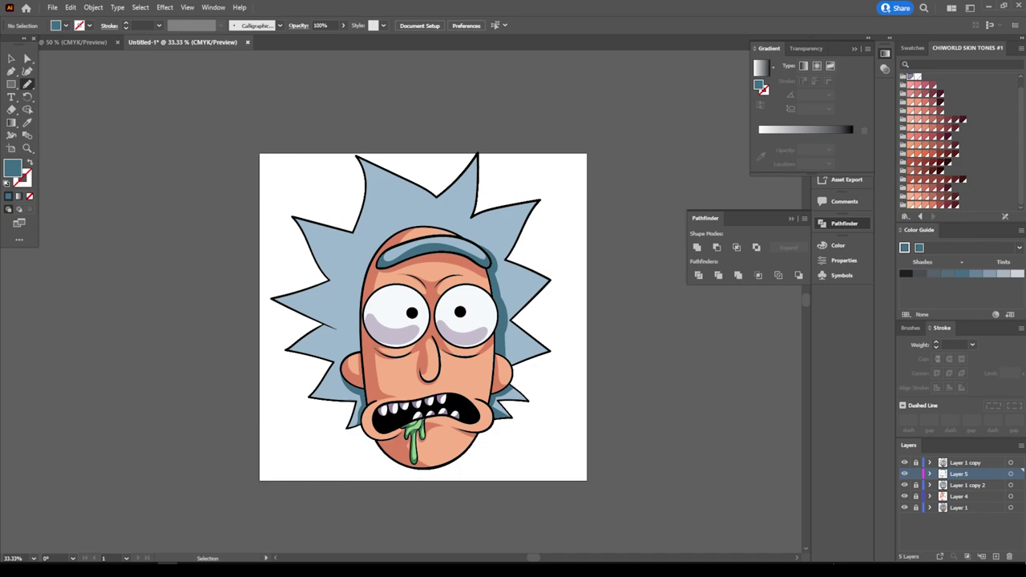
Step: Trace a shading outline along the hair's edge near the eye and spiky hair
key("ctrl+plus")
key("ctrl+plus")
key("ctrl+plus")
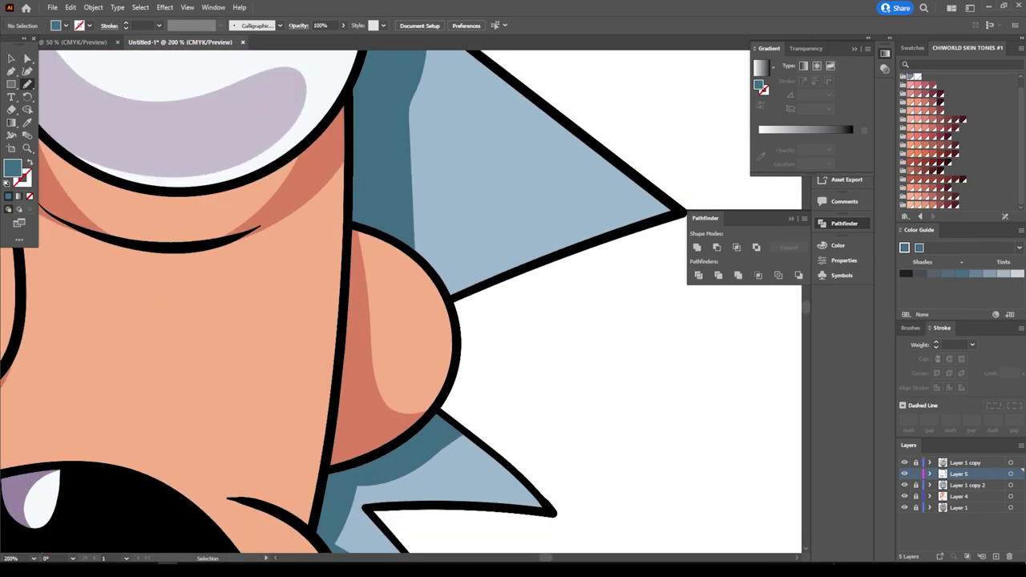
key("ctrl+plus")
scroll(357, 302, "up", 3)
mouse_move(343, 433)
left_mouse_down()
mouse_move(367, 470)
mouse_move(436, 470)
mouse_move(614, 405)
left_mouse_up()
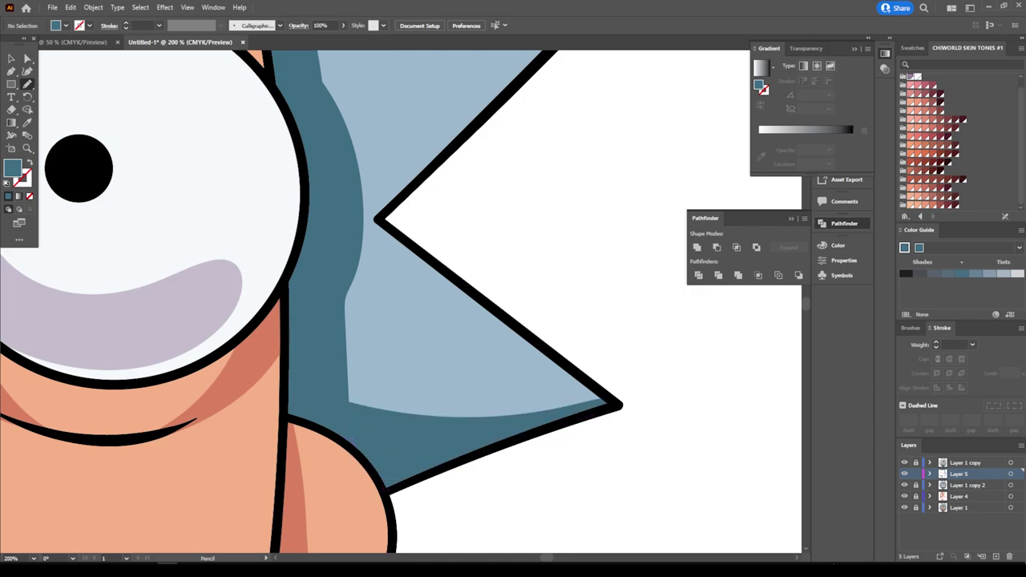
scroll(513, 321, "up", 2)
key("ctrl+0")
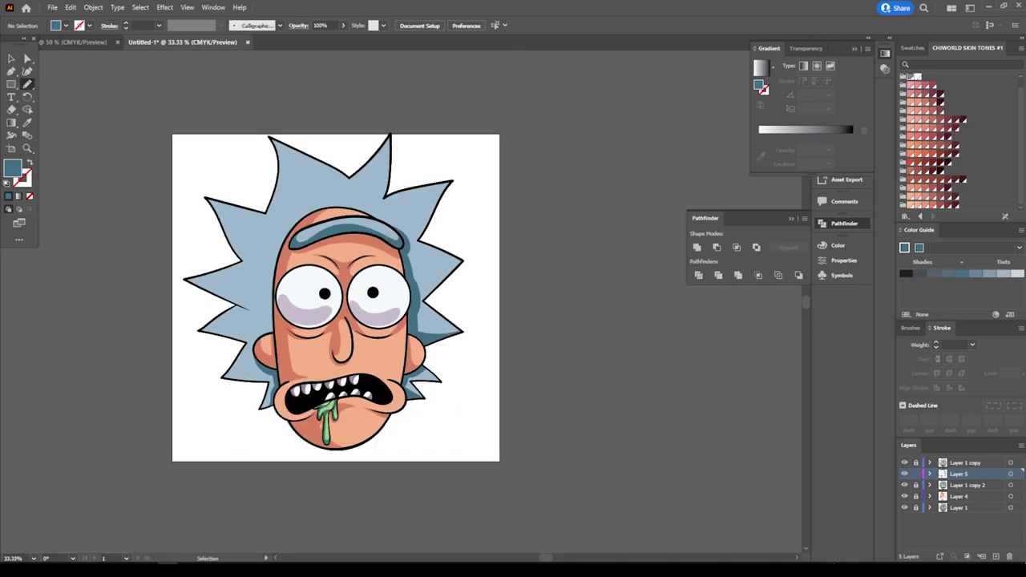
Step: Draw a closed dark teal shadow along the hair's bottom edge beside the ear
key("ctrl+equal")
key("ctrl+equal")
key("ctrl+equal")
key("ctrl+equal")
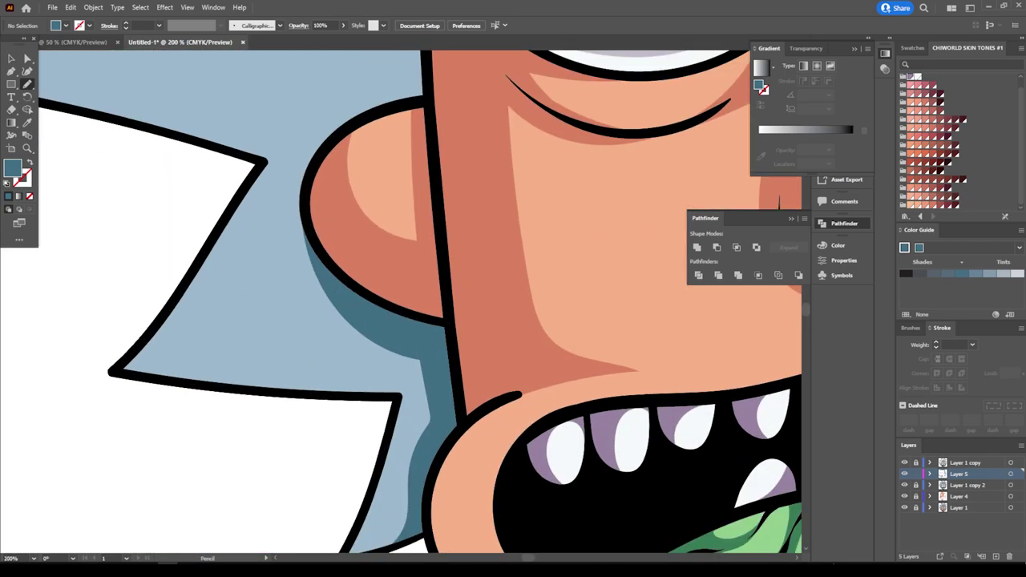
key("ctrl+equal")
left_click_drag(425, 347, 354, 444)
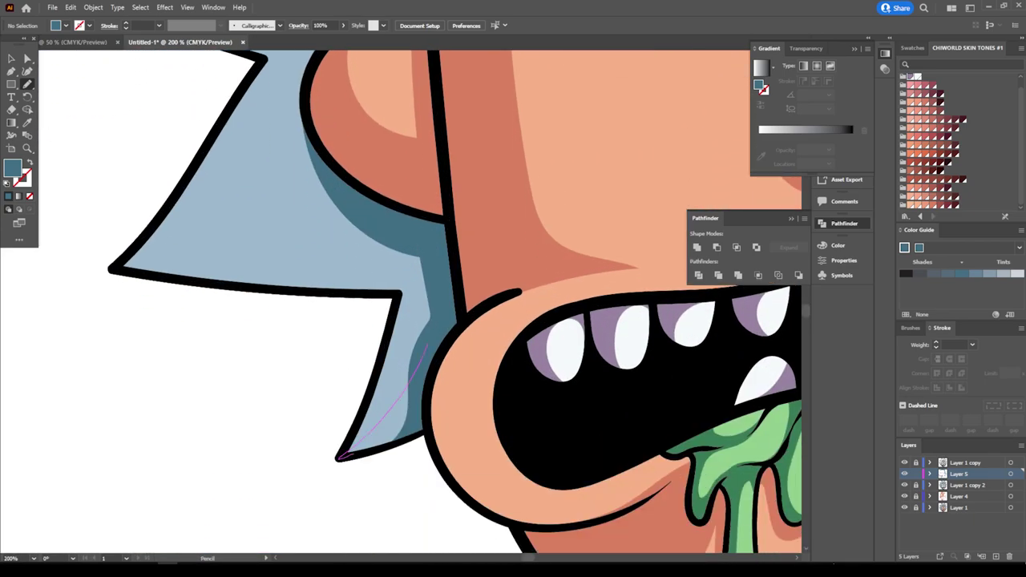
scroll(420, 302, "up", 3)
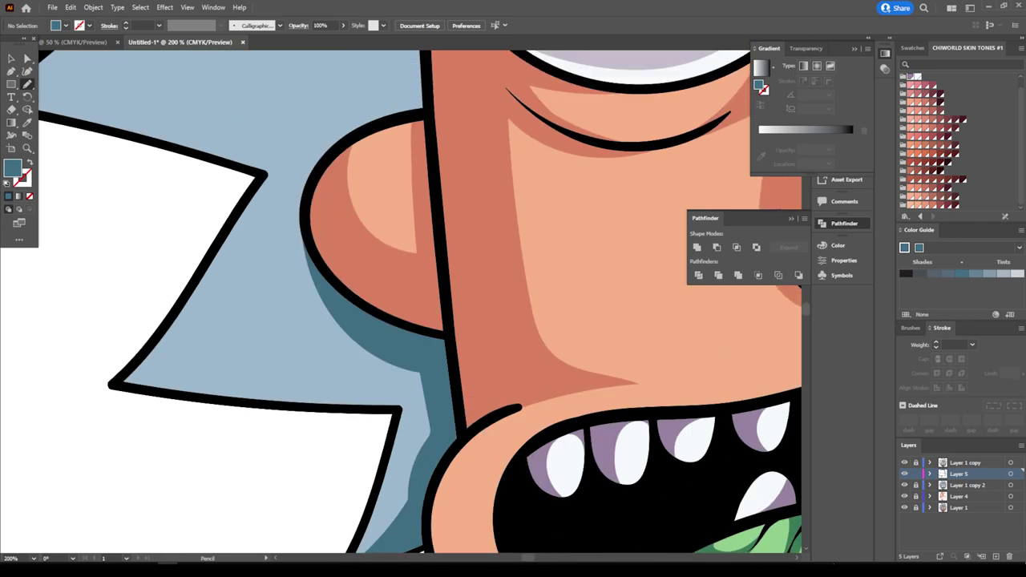
mouse_move(440, 405)
left_mouse_down()
mouse_move(143, 389)
mouse_move(212, 366)
left_mouse_up()
key("ctrl+minus")
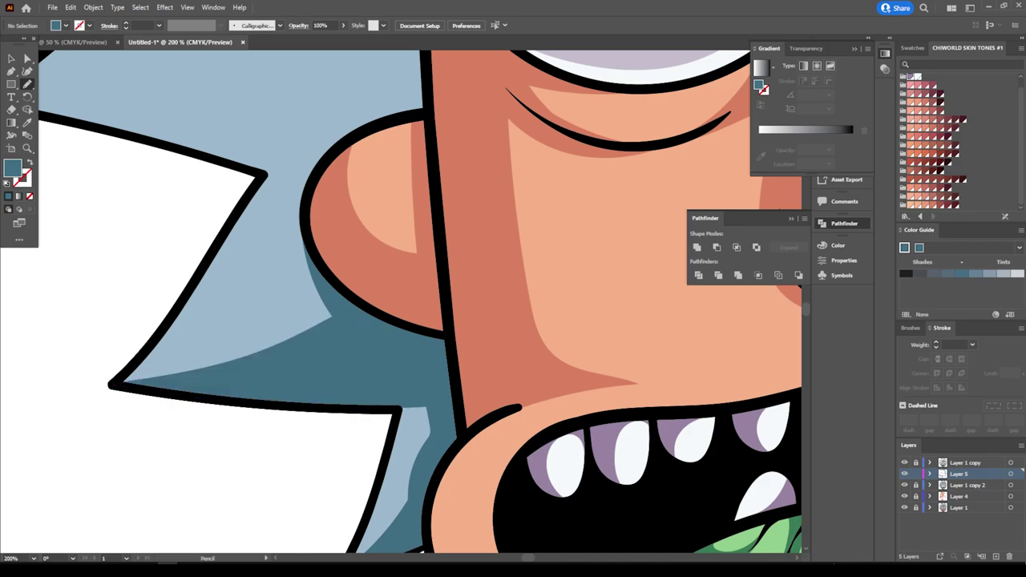
key("ctrl+minus")
key("ctrl+minus")
key("ctrl+minus")
key("ctrl+plus")
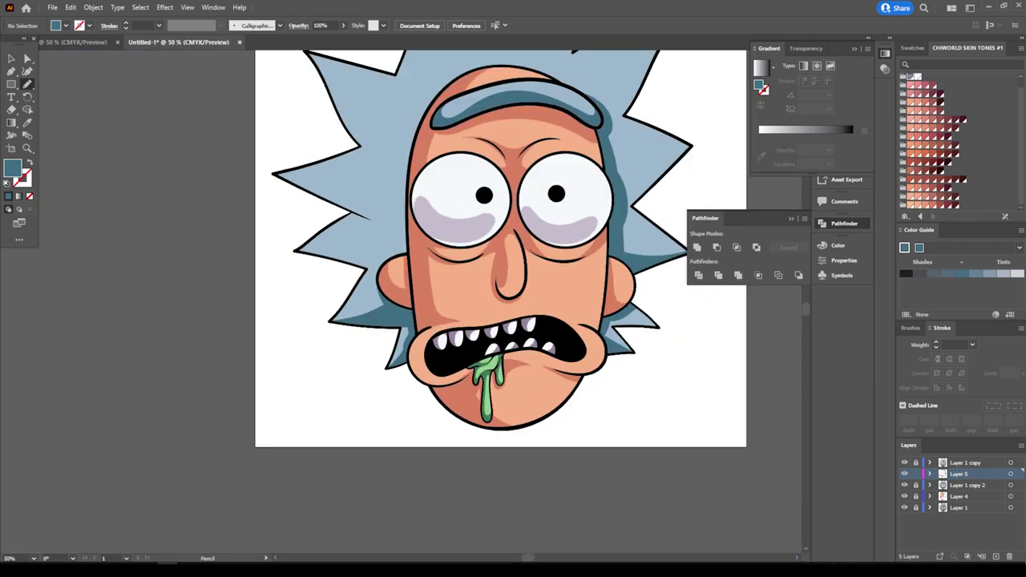
key("ctrl+plus")
key("ctrl+plus")
key("ctrl+plus")
key("ctrl+plus")
scroll(425, 302, "up", 1)
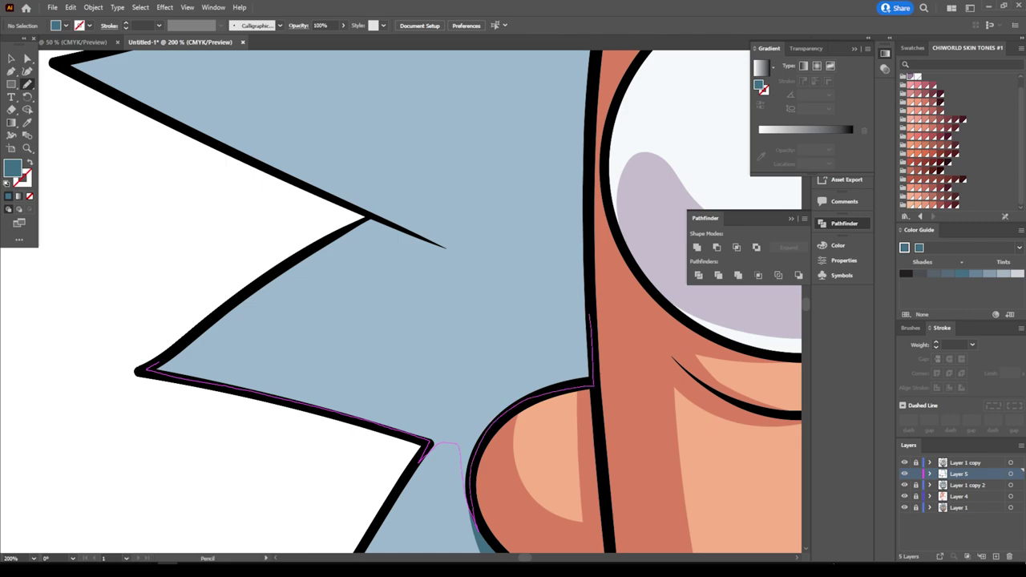
left_click_drag(453, 347, 152, 368)
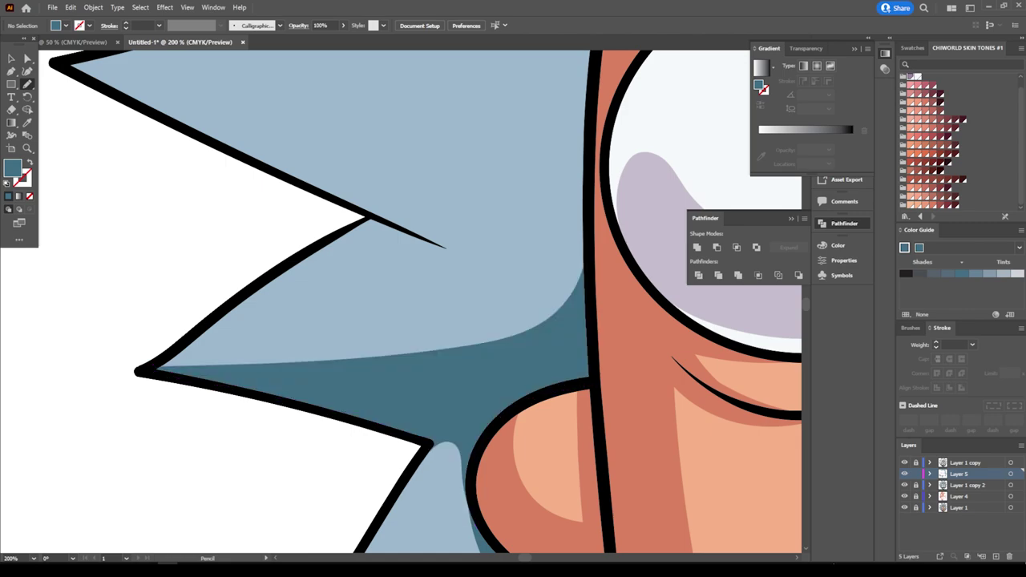
Step: Fill a hair spike's lower edge with a closed dark blue-grey shadow
key("ctrl+minus")
key("ctrl+minus")
key("ctrl+minus")
key("ctrl+minus")
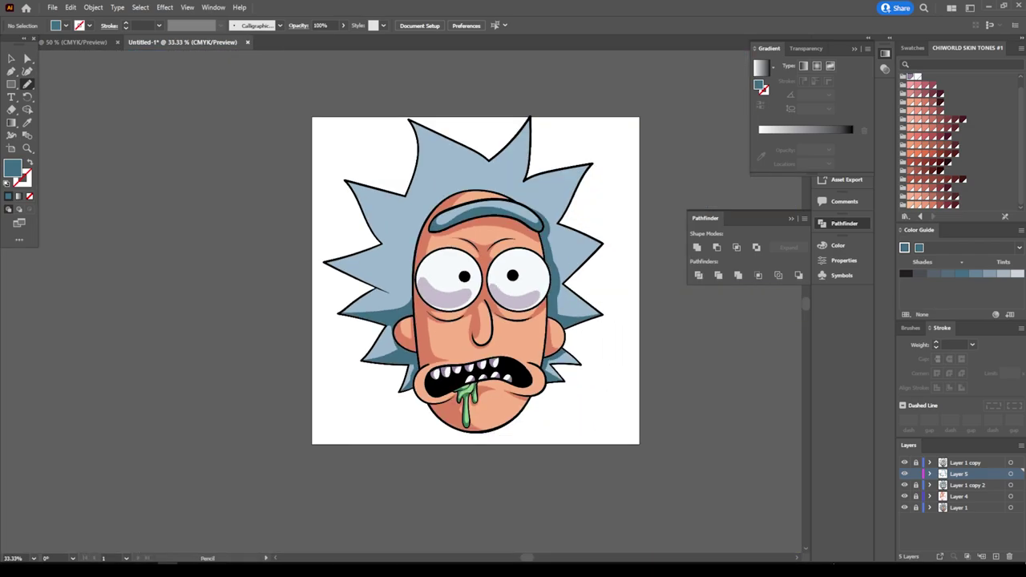
key("ctrl+plus")
key("ctrl+plus")
key("ctrl+plus")
key("ctrl+plus")
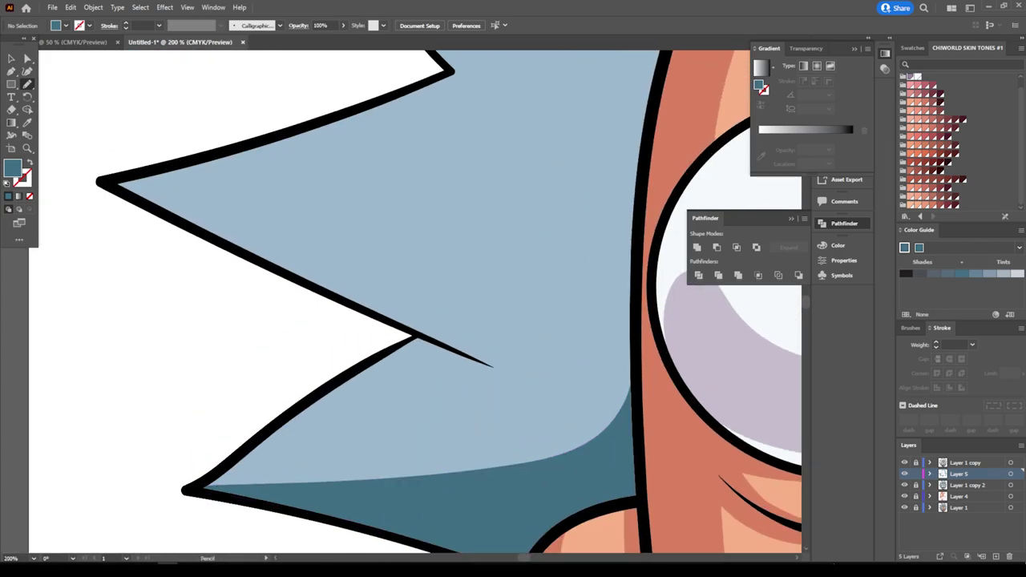
left_click_drag(105, 232, 377, 367)
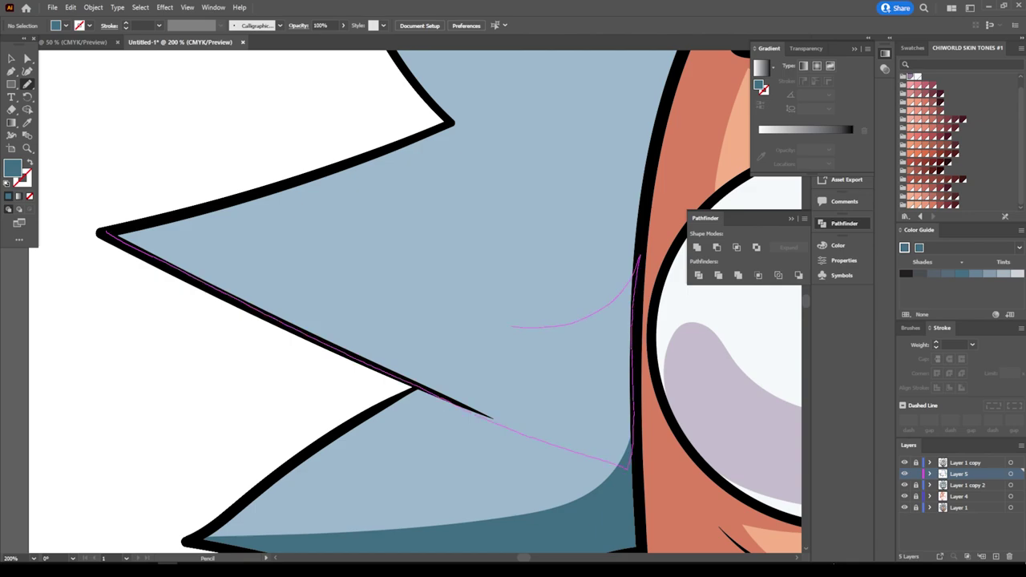
left_click_drag(511, 326, 245, 259)
left_click_drag(128, 232, 112, 232)
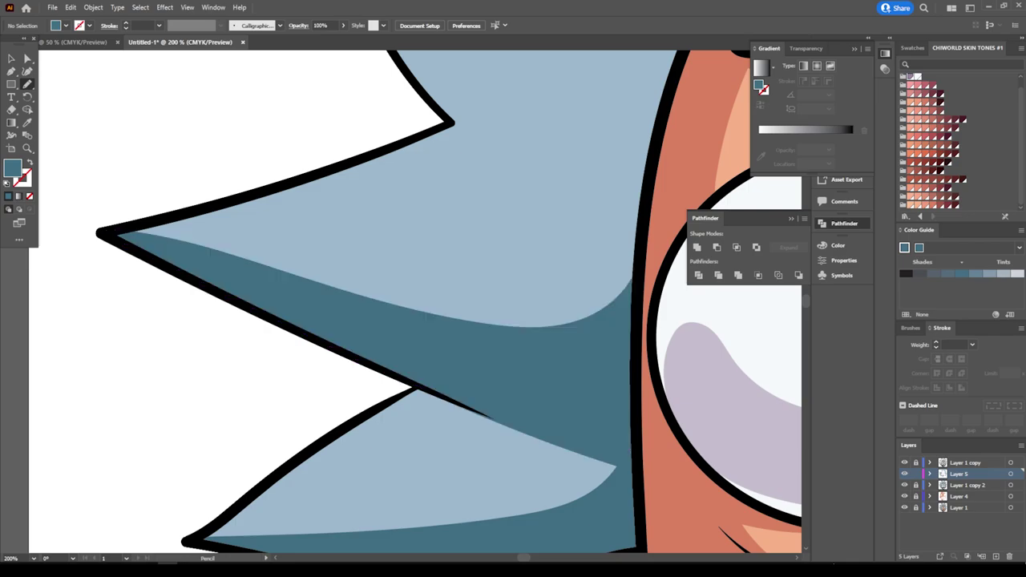
key("ctrl+minus")
key("ctrl+minus")
key("ctrl+minus")
key("ctrl+minus")
key("ctrl+minus")
key("ctrl+plus")
key("ctrl+plus")
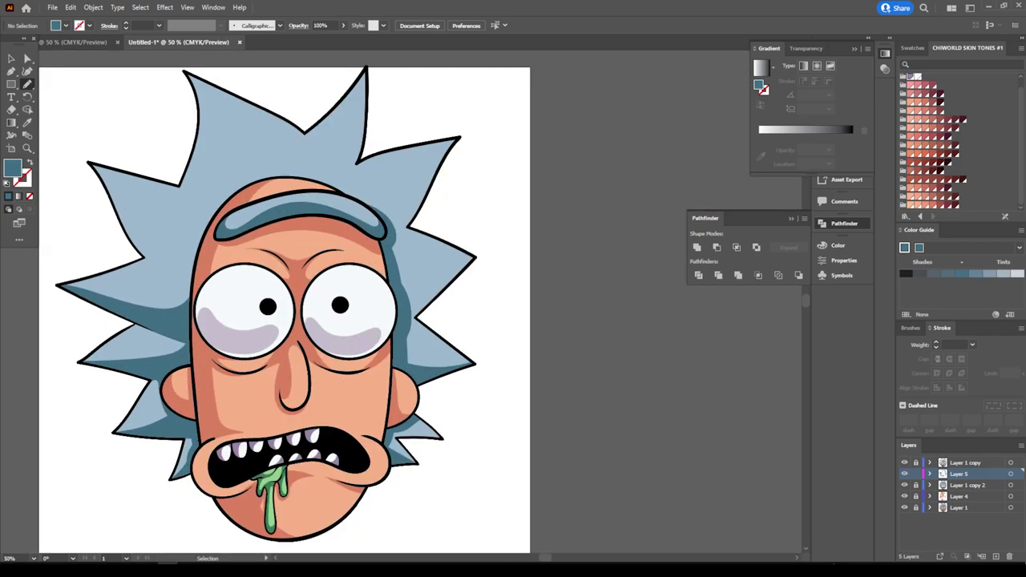
Step: Add a dark teal shadow in the right hair spike near the eye
key("ctrl+plus")
key("ctrl+plus")
key("ctrl+plus")
key("ctrl+plus")
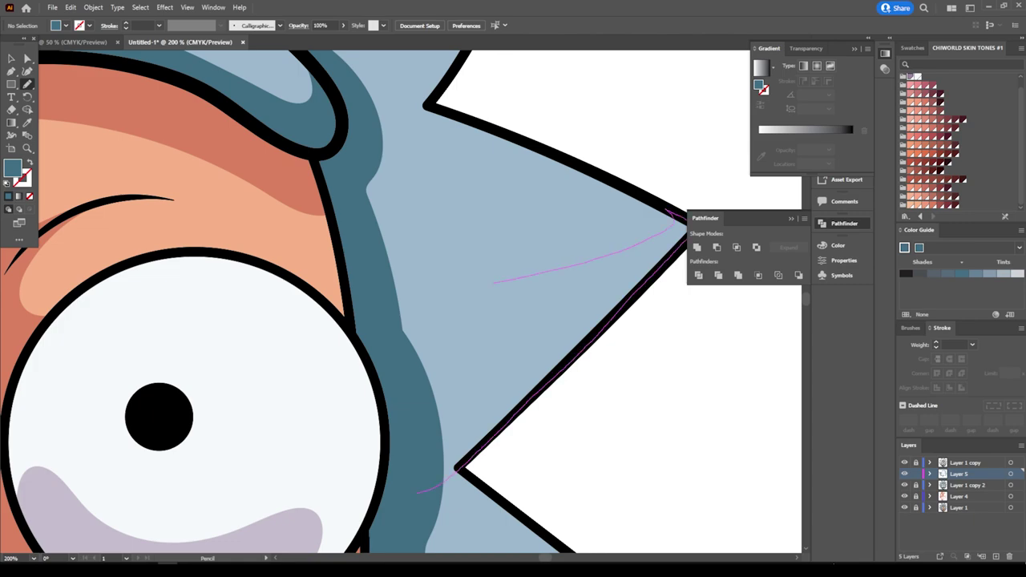
left_click_drag(417, 491, 417, 491)
key("ctrl+minus")
key("ctrl+minus")
key("ctrl+minus")
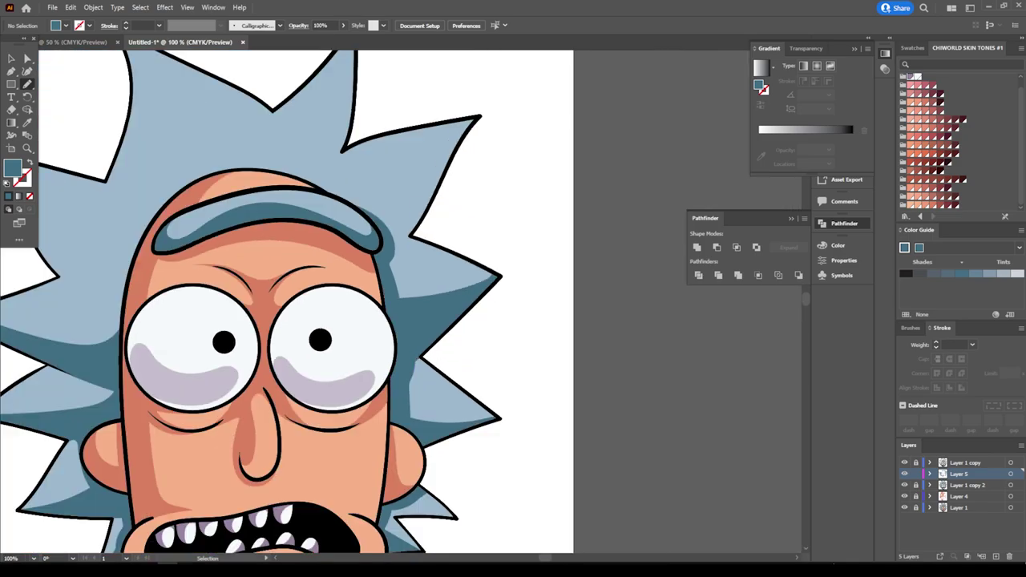
key("ctrl+minus")
key("ctrl+plus")
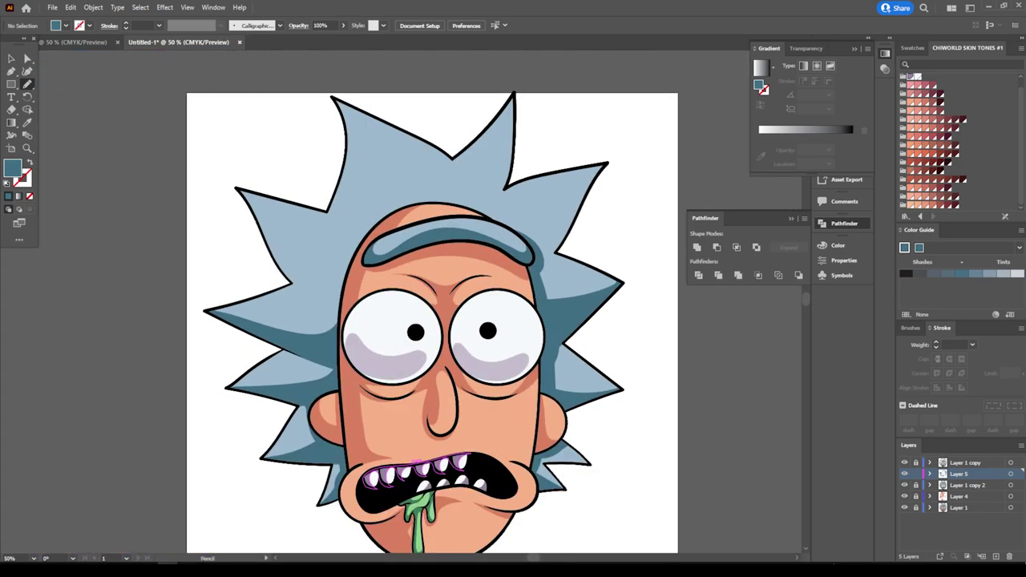
scroll(279, 212, "up", 2, "alt")
scroll(278, 213, "up", 1, "alt")
scroll(279, 212, "up", 1, "alt")
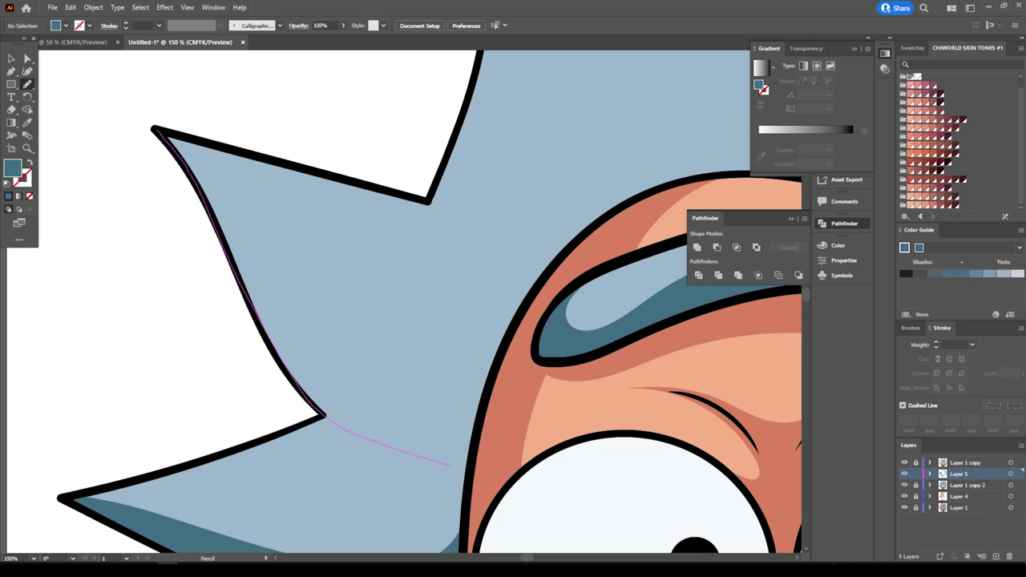
Step: Shade the inside of the upper-left hair spike
left_click_drag(415, 346, 218, 184)
left_click_drag(164, 136, 160, 133)
key("ctrl+minus")
key("ctrl+minus")
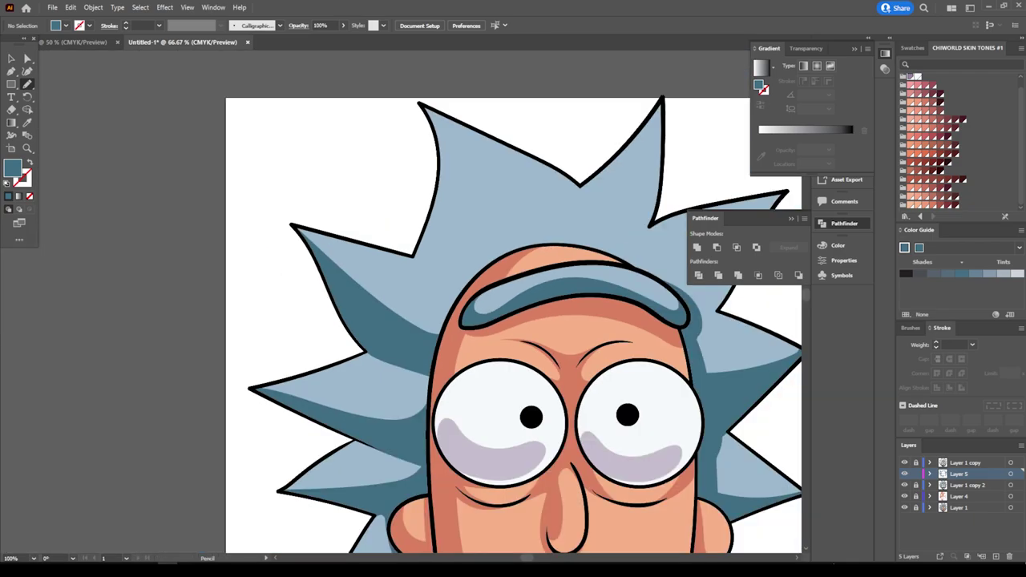
key("ctrl+minus")
key("ctrl+minus")
key("ctrl+plus")
key("ctrl+plus")
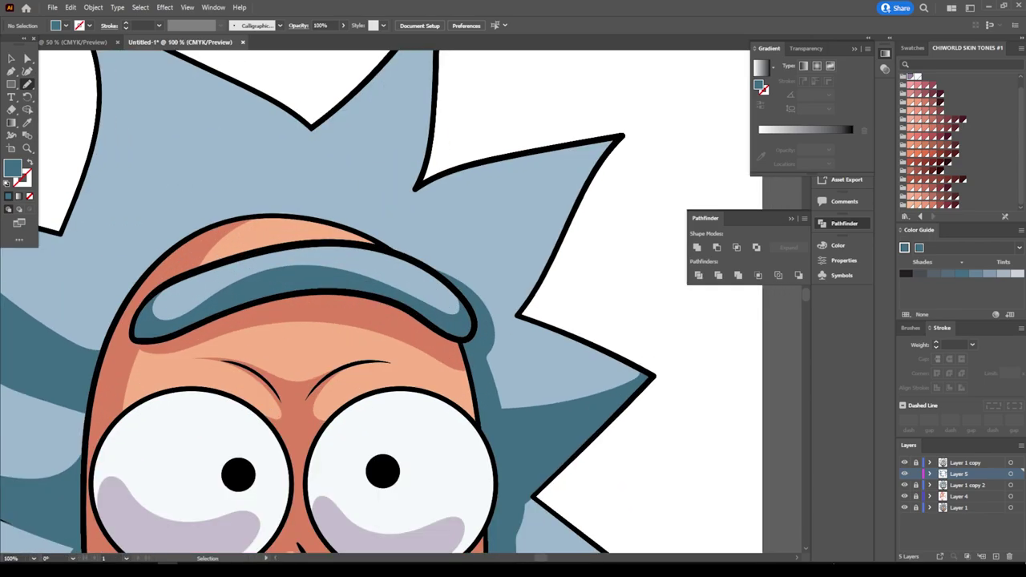
key("ctrl+plus")
key("ctrl+plus")
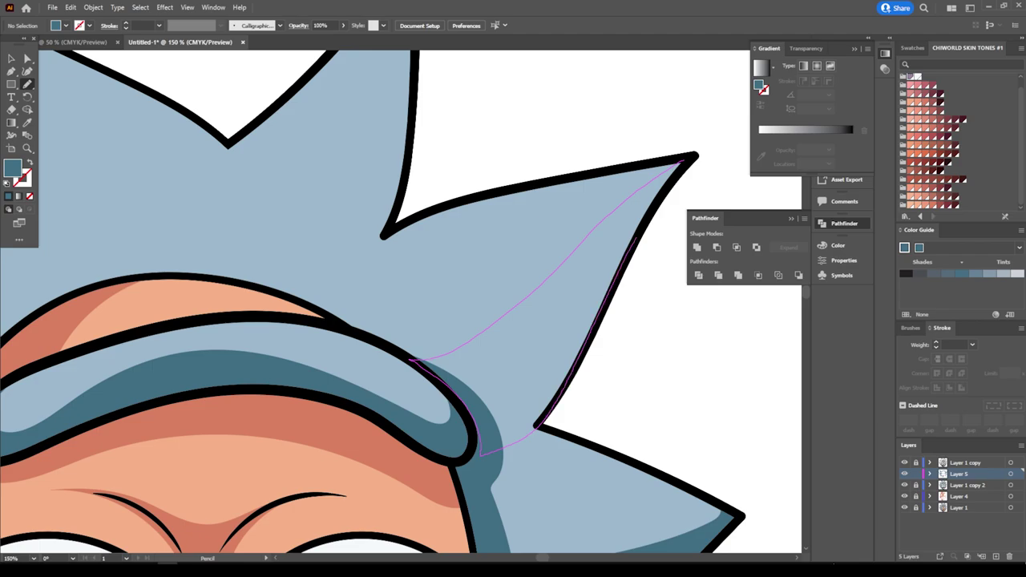
Step: Add a shadow from a hair tip along the top of the hair
left_click_drag(680, 170, 678, 168)
key("ctrl+minus")
key("ctrl+minus")
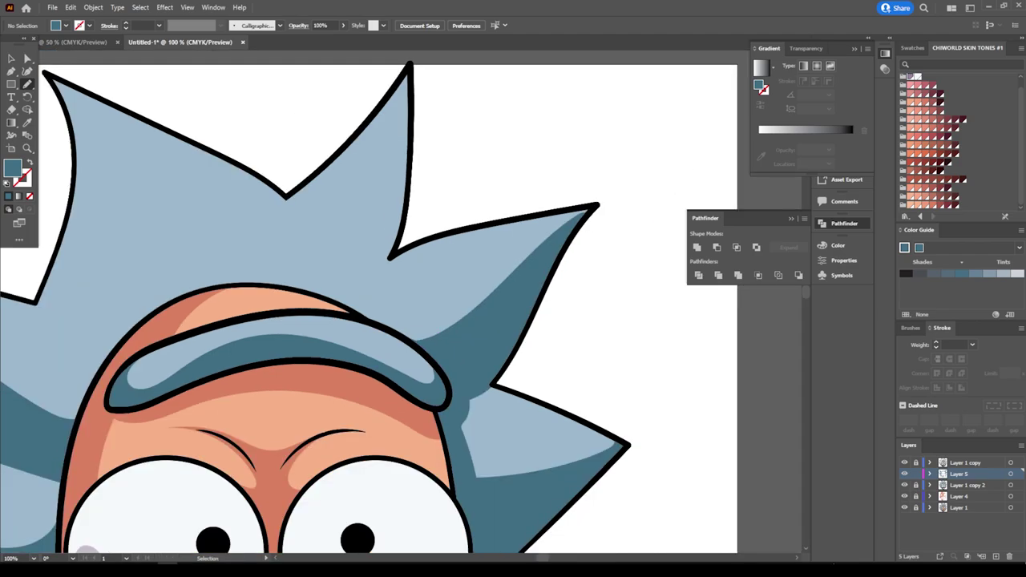
key("ctrl+minus")
key("ctrl+minus")
key("ctrl+minus")
key("ctrl+plus")
key("ctrl+plus")
key("ctrl+plus")
key("ctrl+plus")
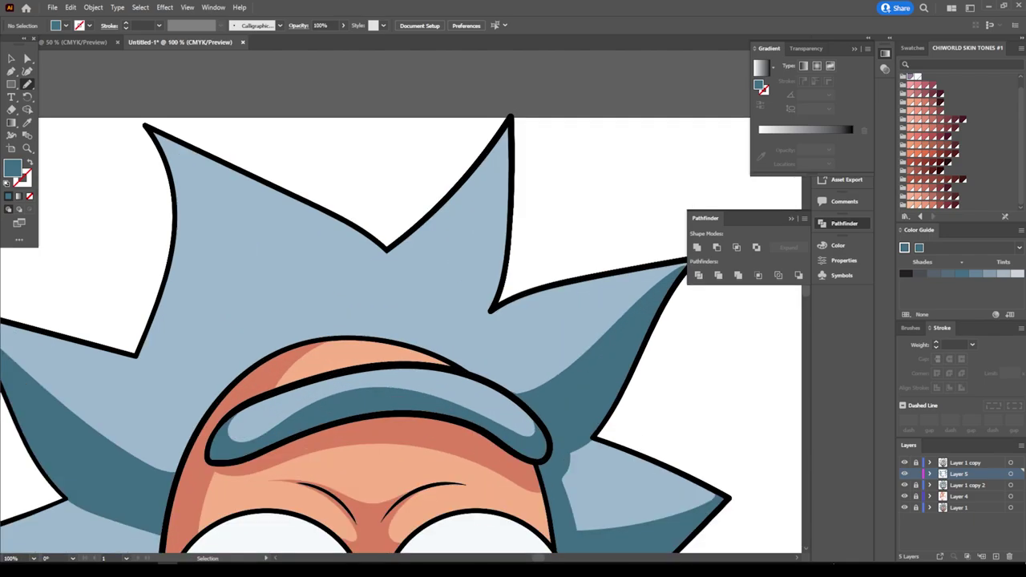
key("ctrl+plus")
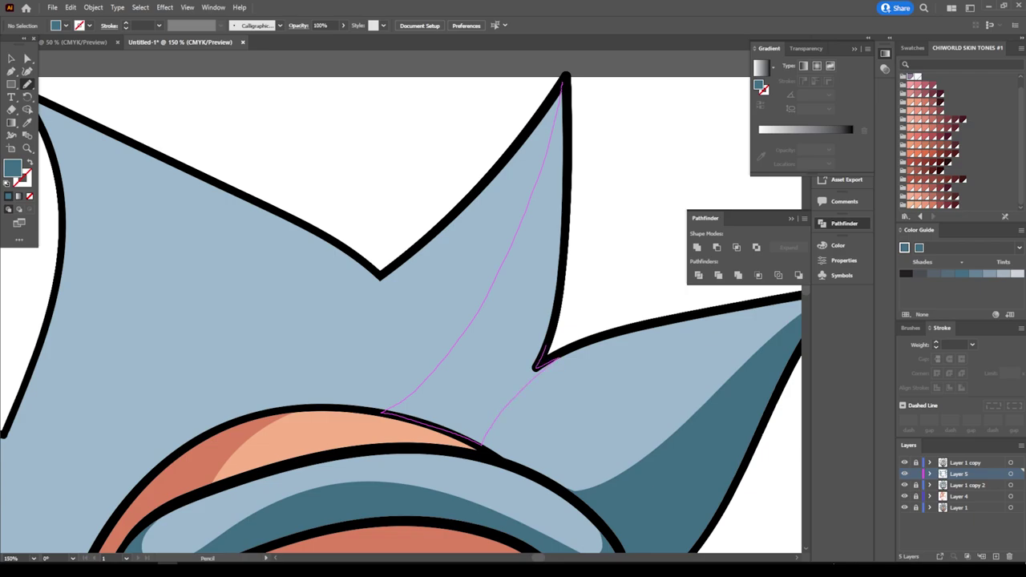
Step: Close a dark teal shadow shape inside the top hair spike
left_click_drag(491, 433, 481, 443)
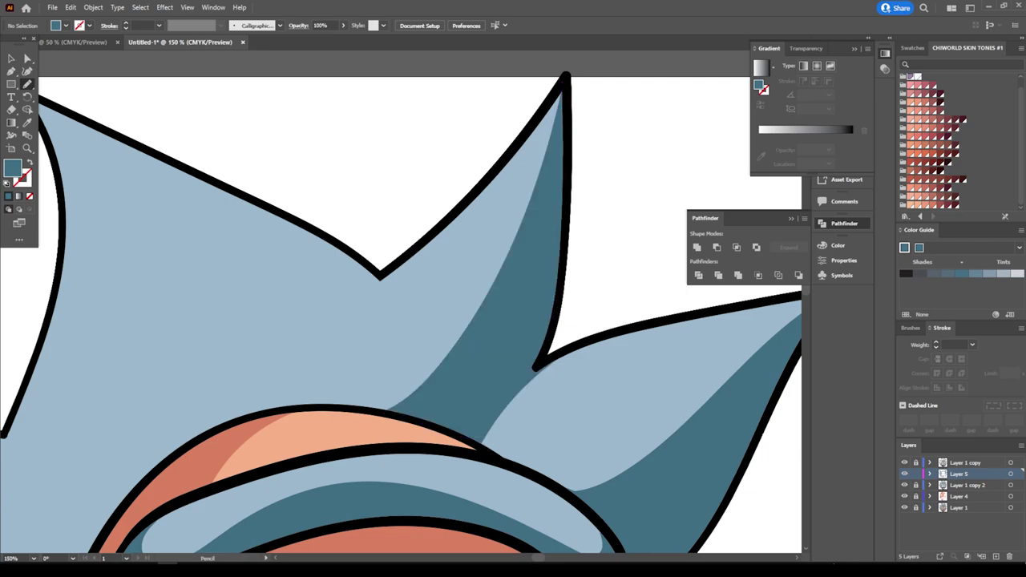
key("ctrl+minus")
key("ctrl+minus")
key("ctrl+plus")
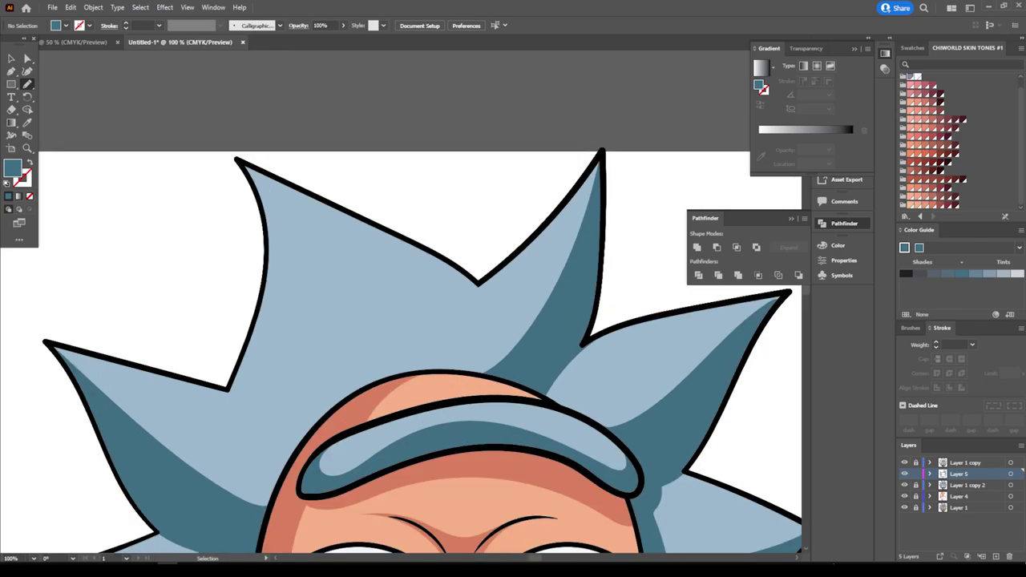
key("ctrl+plus")
scroll(401, 313, "up", 1)
Step: Trace a shadow down from a spike tip and erase its upper outline thinner
left_click_drag(178, 143, 415, 371)
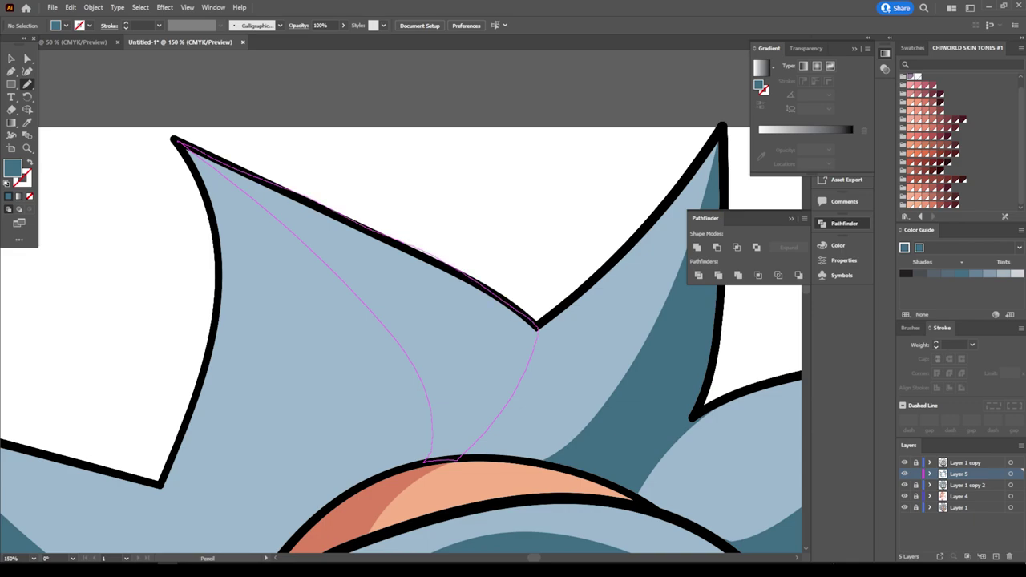
left_click(11, 109)
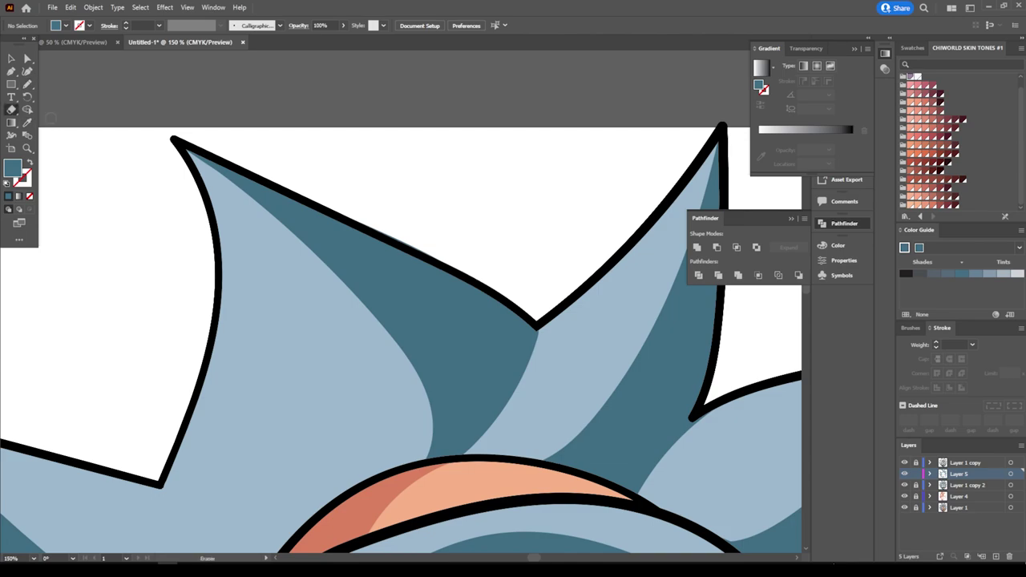
mouse_move(270, 170)
left_mouse_down()
mouse_move(436, 248)
mouse_move(536, 326)
left_mouse_up()
key("ctrl+minus")
key("ctrl+minus")
key("ctrl+minus")
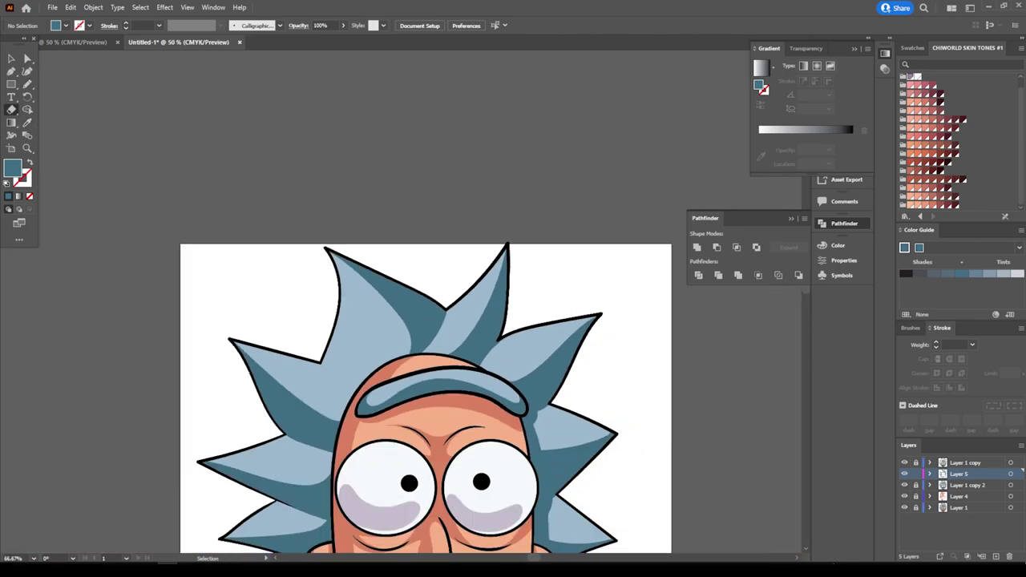
key("ctrl+minus")
key("ctrl+minus")
key("ctrl+minus")
key("ctrl+plus")
key("ctrl+plus")
key("ctrl+plus")
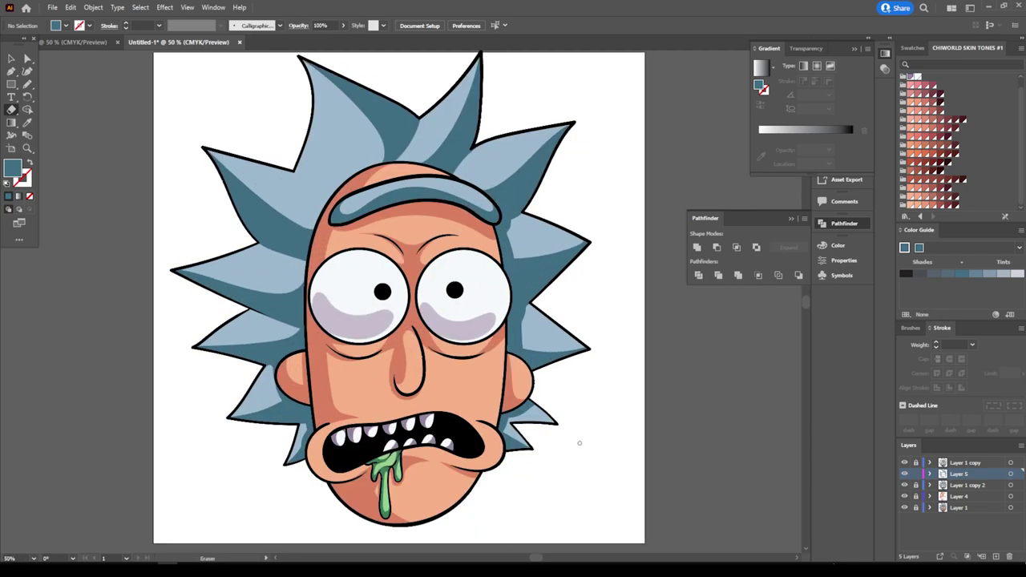
Step: Try brightening the fill toward cyan in the Color Picker, then cancel the change
scroll(579, 442, "down", 1)
scroll(565, 400, "down", 1)
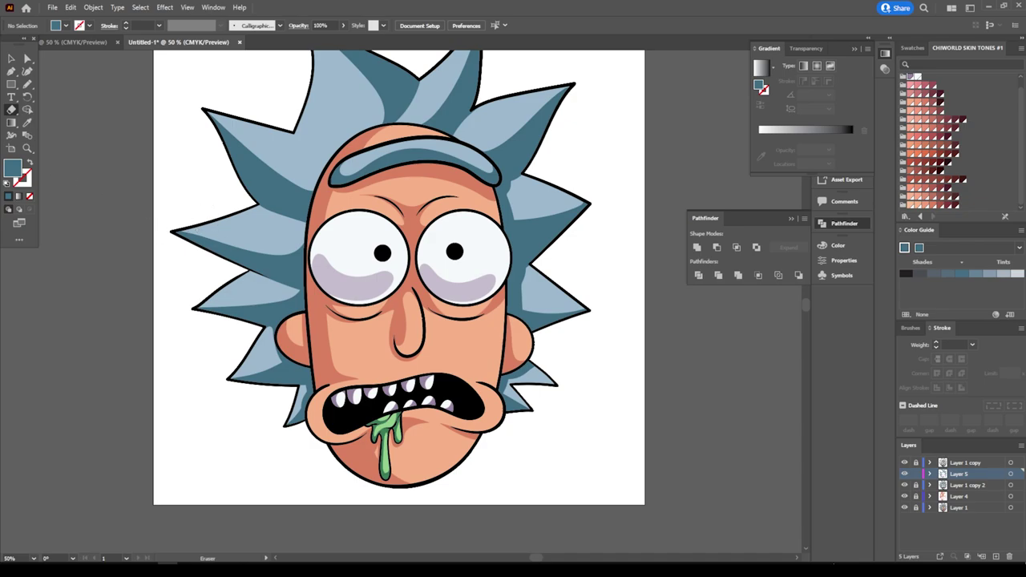
double_click(12, 167)
type("BFD6E0")
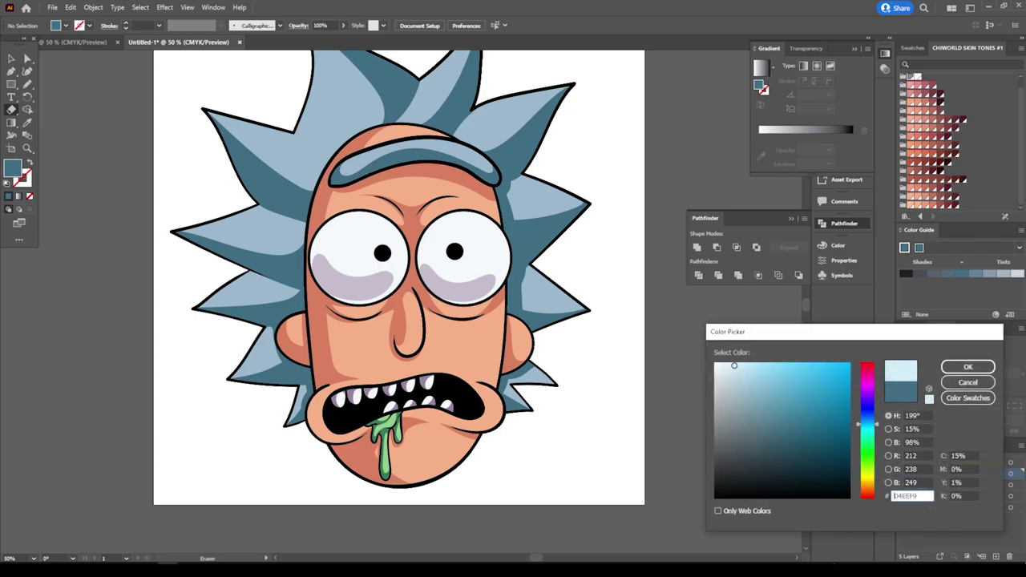
left_click_drag(734, 365, 731, 362)
left_click_drag(867, 425, 867, 435)
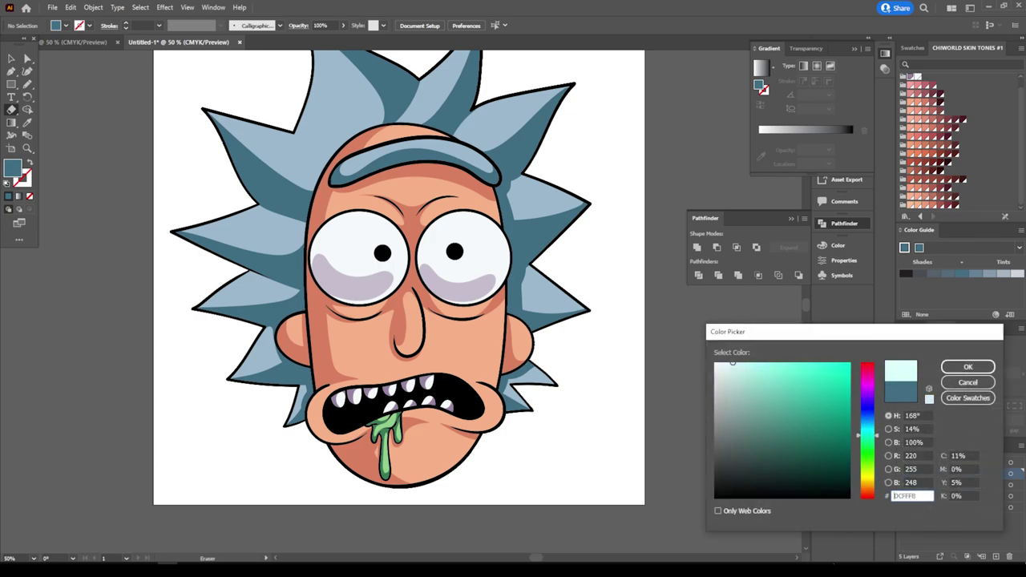
left_click_drag(732, 362, 760, 362)
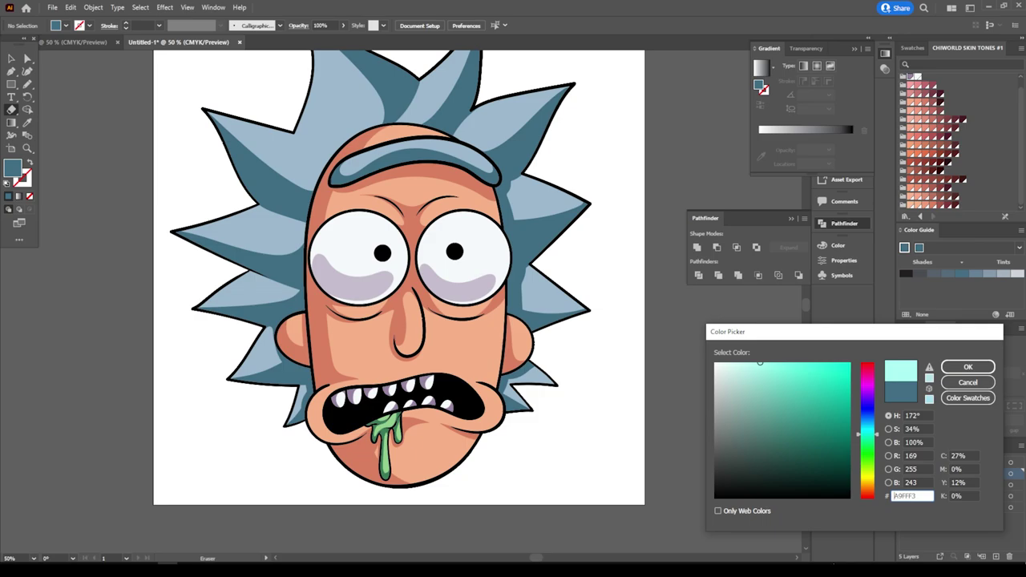
left_click(968, 383)
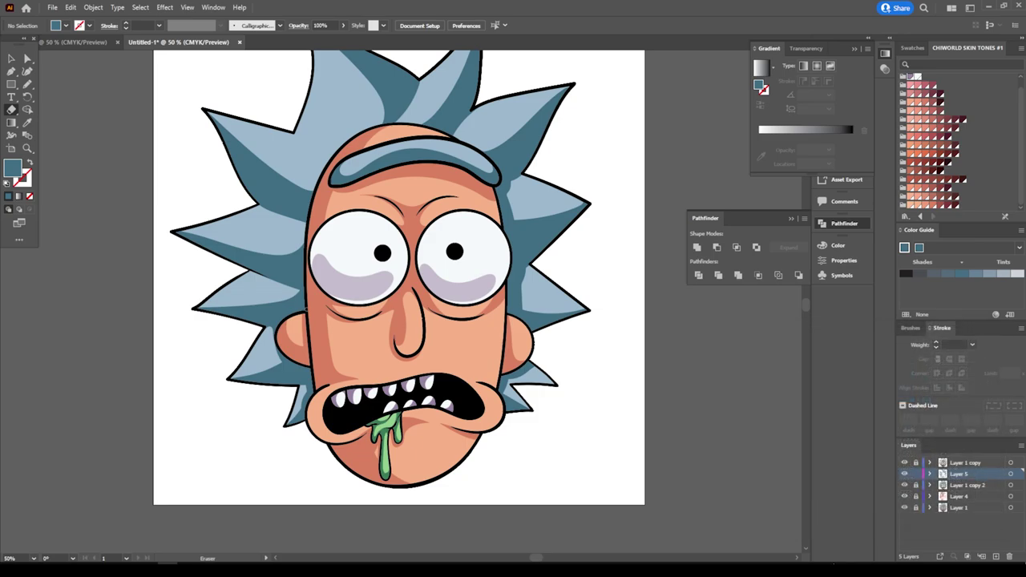
Step: Set the fill colour to the light cyan A4FFEE
key("F6")
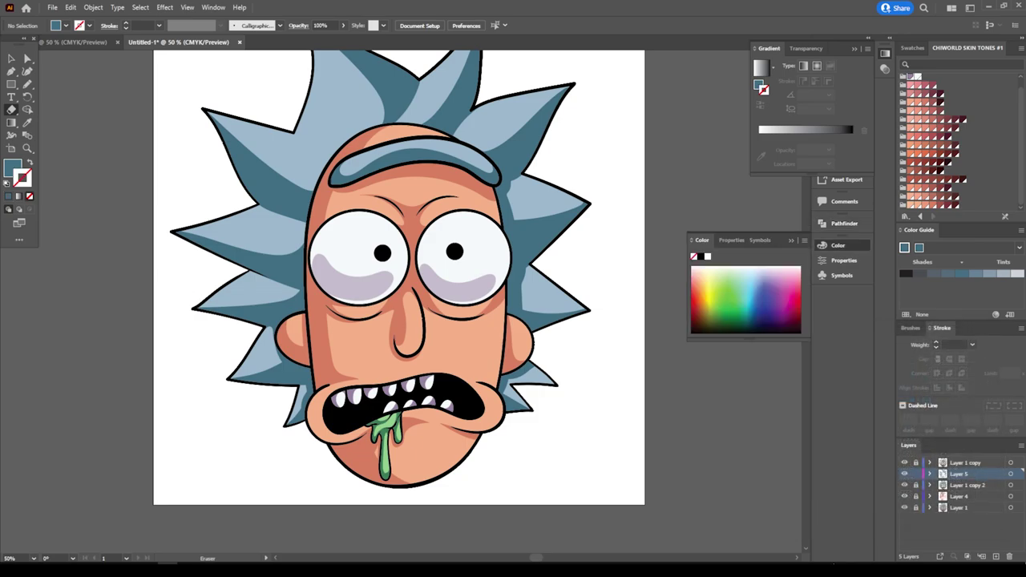
double_click(12, 166)
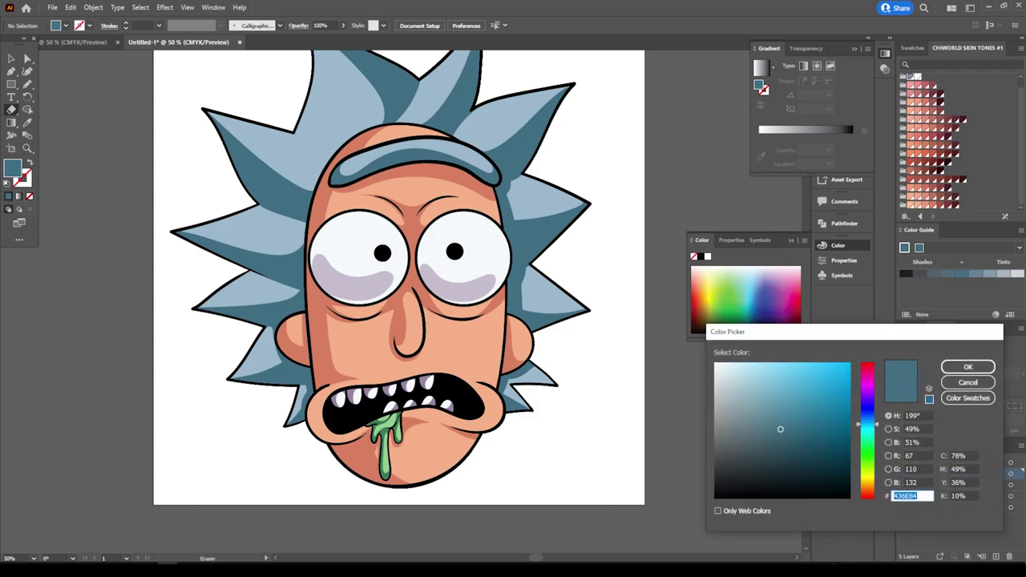
left_click_drag(766, 368, 762, 363)
left_click_drag(868, 425, 867, 436)
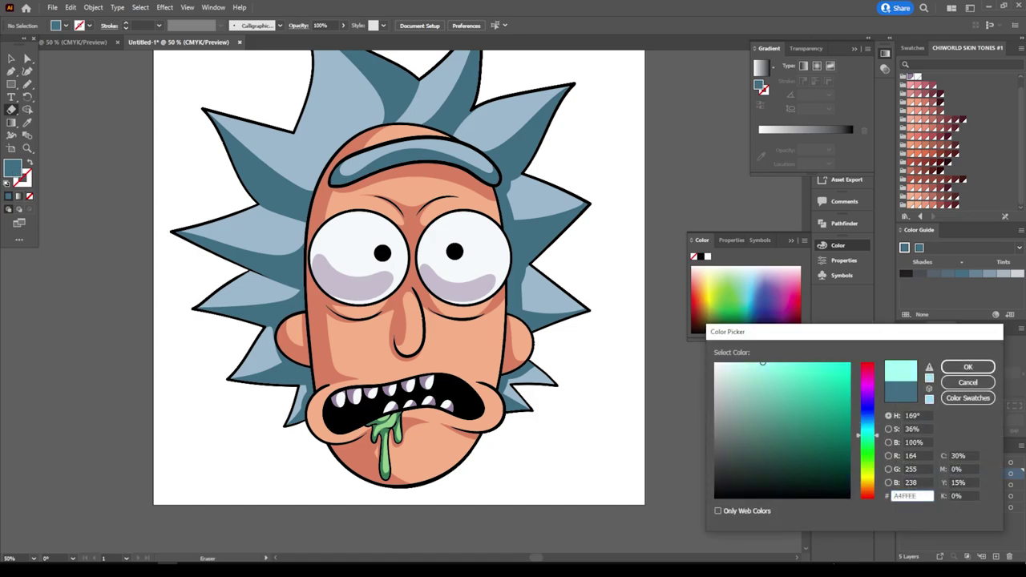
left_click(967, 366)
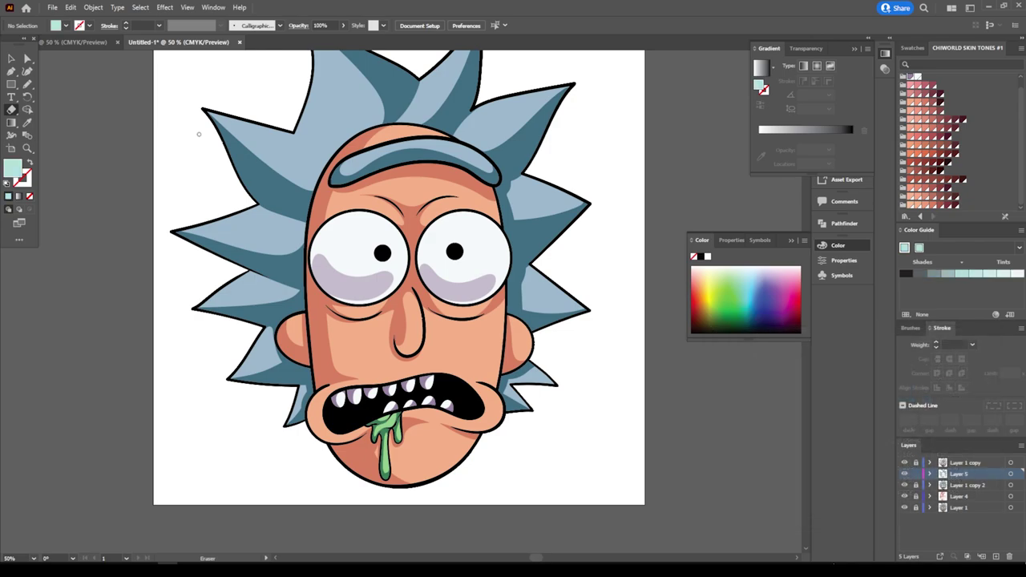
Step: Set up the Paintbrush with a 7 pt cyan stroke and no fill
left_click_drag(27, 84, 72, 84)
key("ctrl+equal")
key("ctrl+equal")
key("ctrl+equal")
key("ctrl+equal")
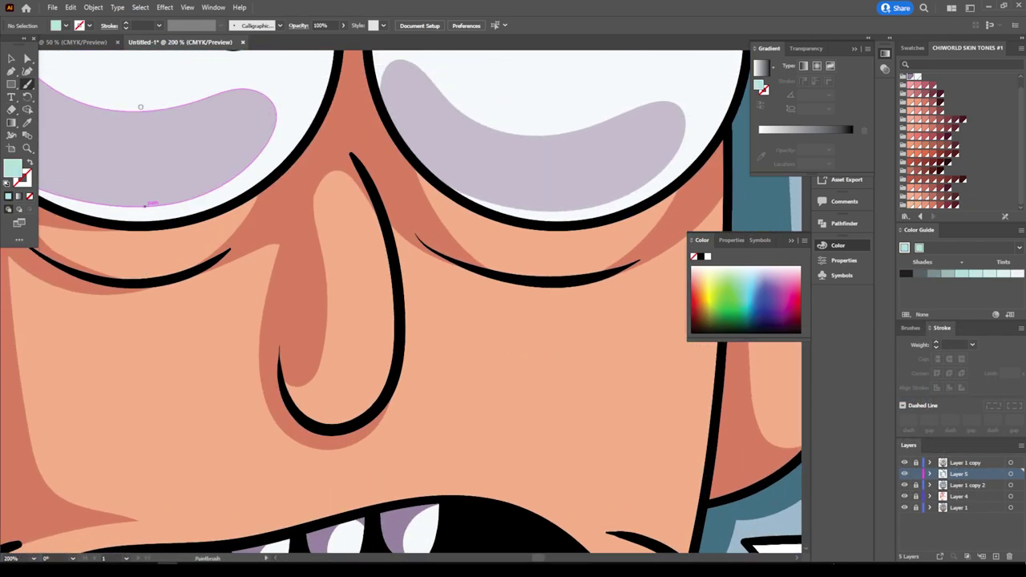
key("shift+x")
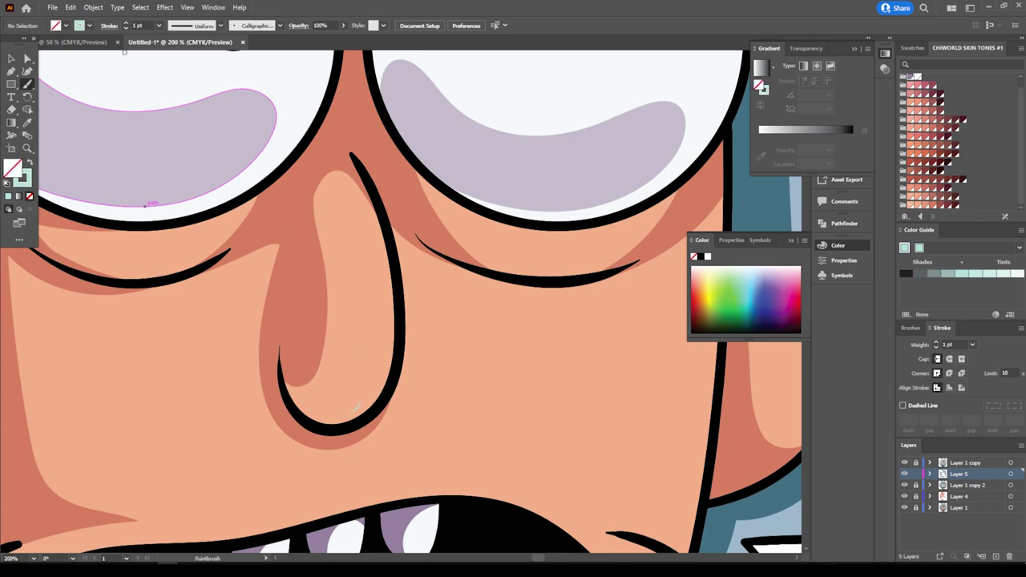
left_click(159, 24)
left_click(173, 141)
Step: Paint trial cyan highlights in the nose and under the right eye, then undo them
mouse_move(331, 415)
left_mouse_down()
mouse_move(375, 260)
mouse_move(361, 213)
left_mouse_up()
left_click(356, 198)
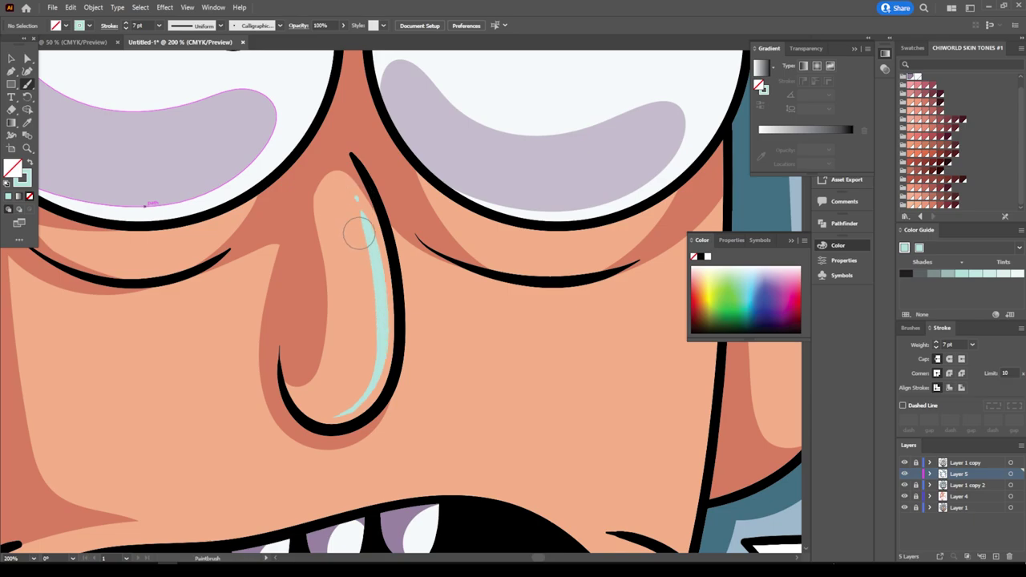
key("ctrl+minus")
key("ctrl+minus")
key("ctrl+plus")
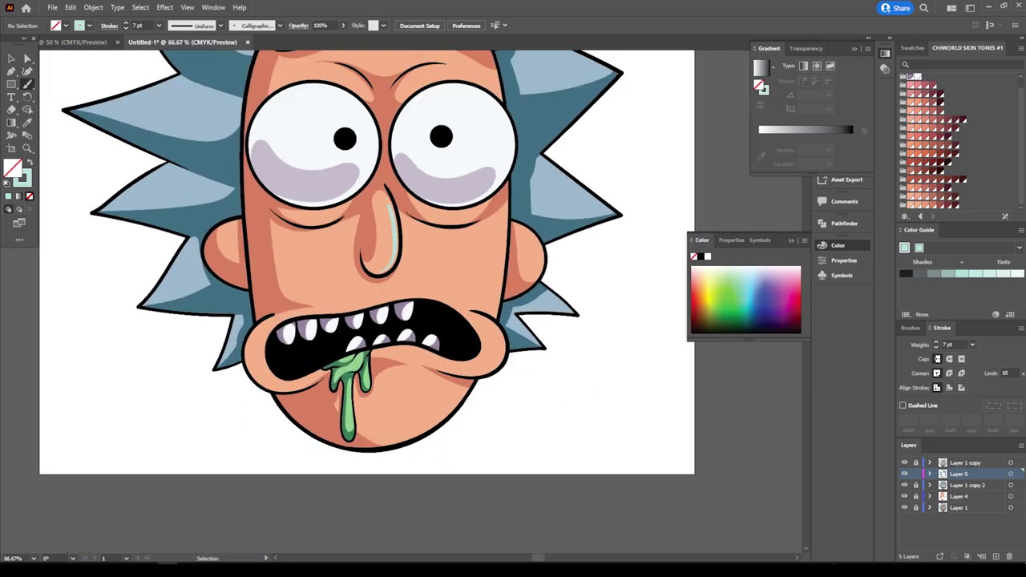
key("ctrl+plus")
key("ctrl+plus")
key("ctrl+plus")
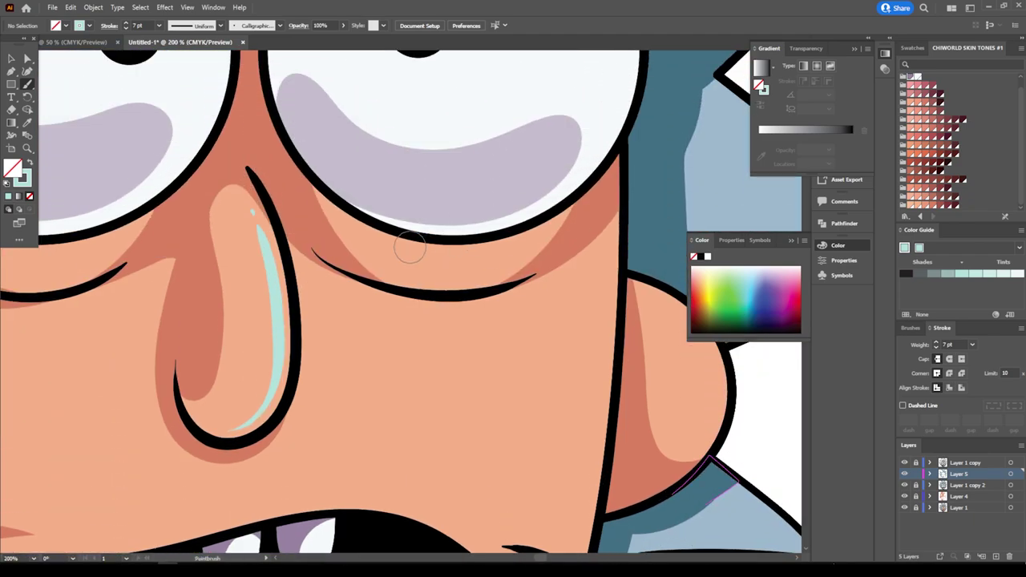
left_click_drag(418, 251, 520, 250)
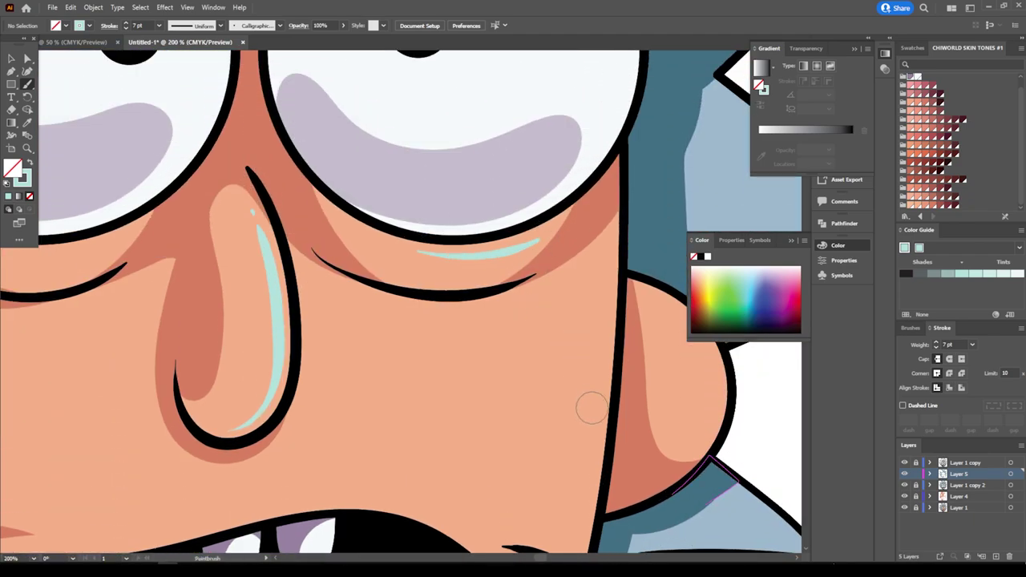
key("ctrl+minus")
key("ctrl+minus")
key("ctrl+plus")
key("ctrl+plus")
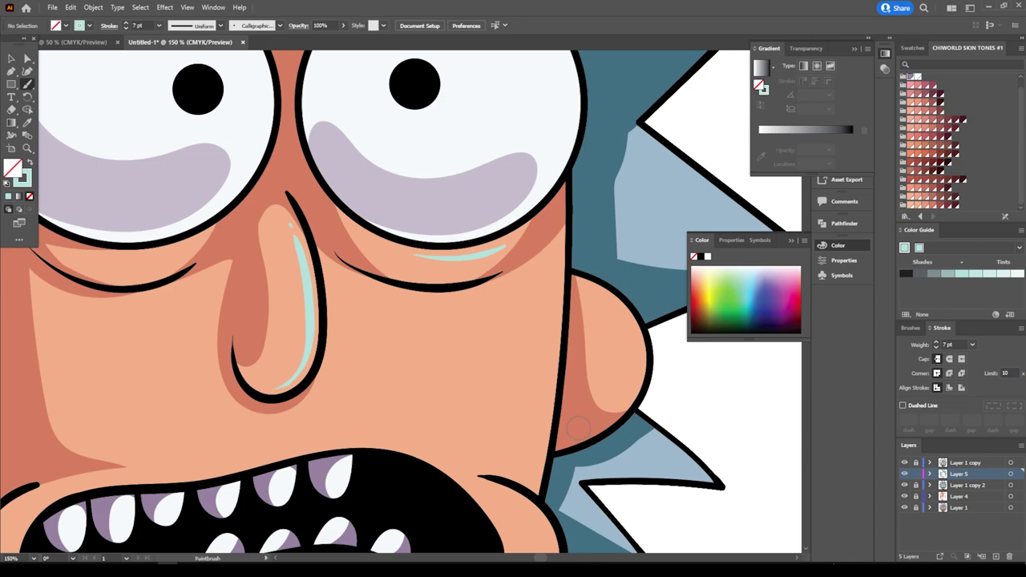
key("ctrl+z")
key("ctrl+z")
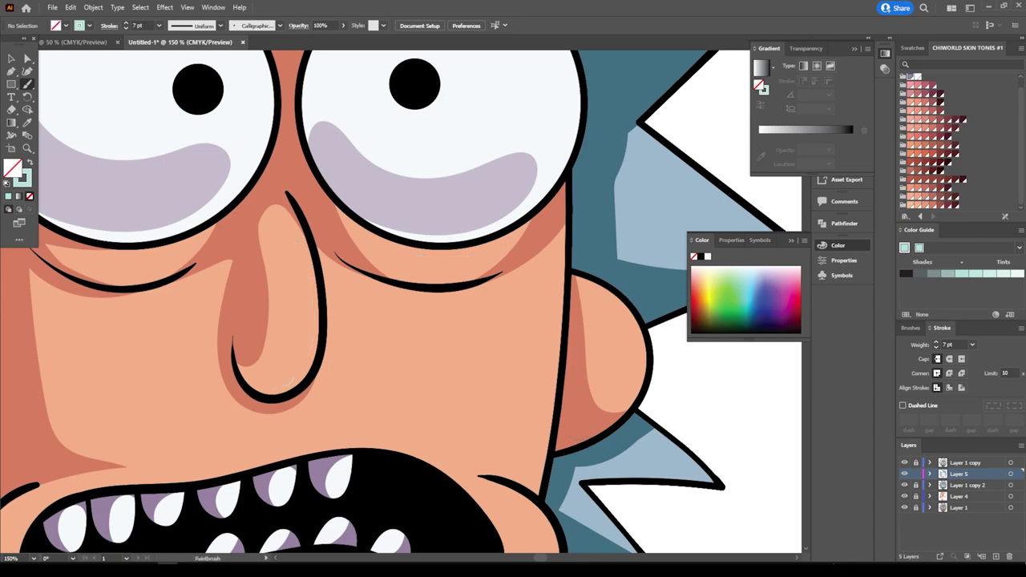
Step: Set the stroke to near-white #F0FFFC and paint highlights on the nose, right eye rim and right face edge
double_click(22, 178)
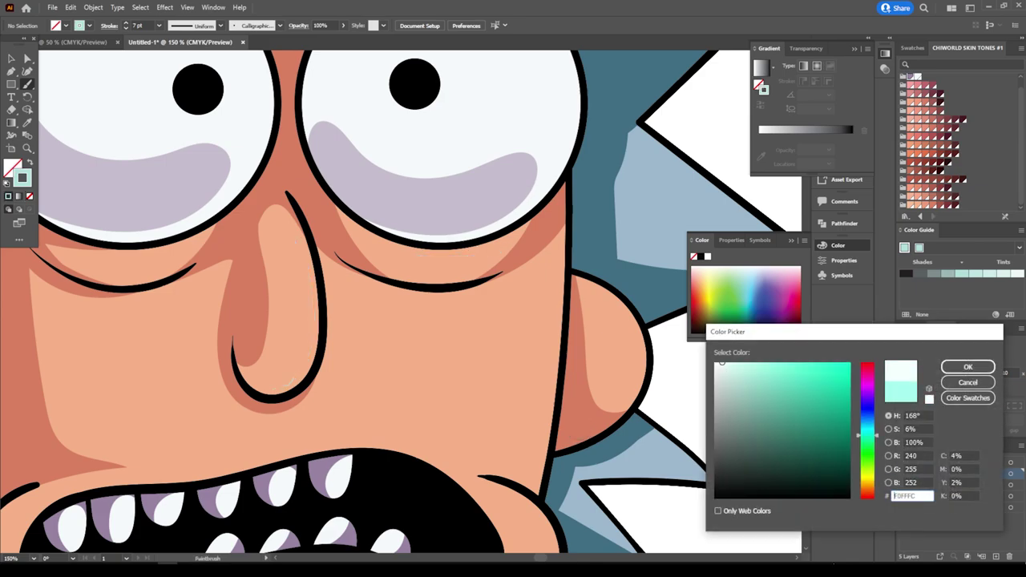
key("Return")
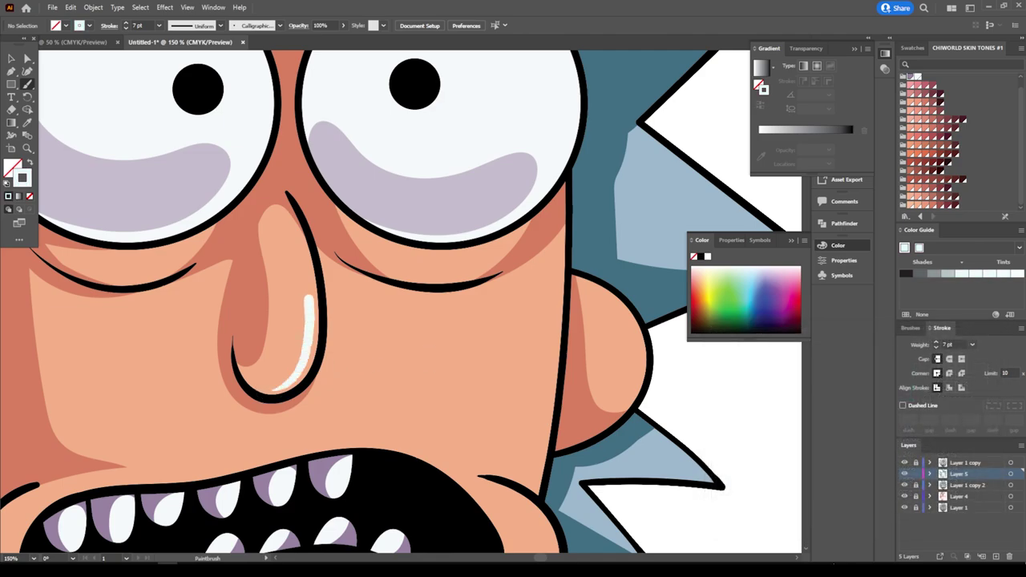
left_click_drag(290, 383, 298, 252)
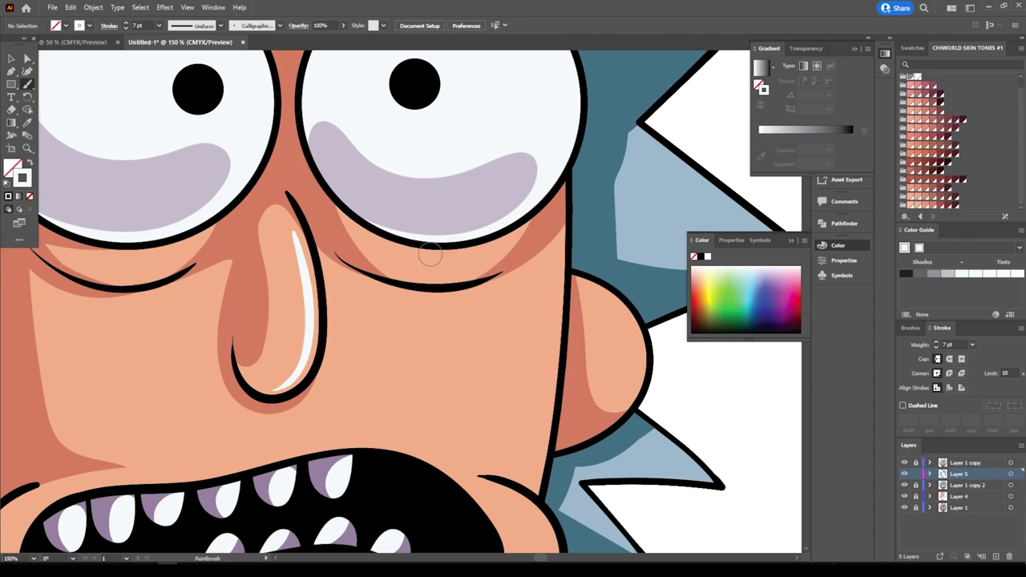
left_click_drag(437, 255, 525, 227)
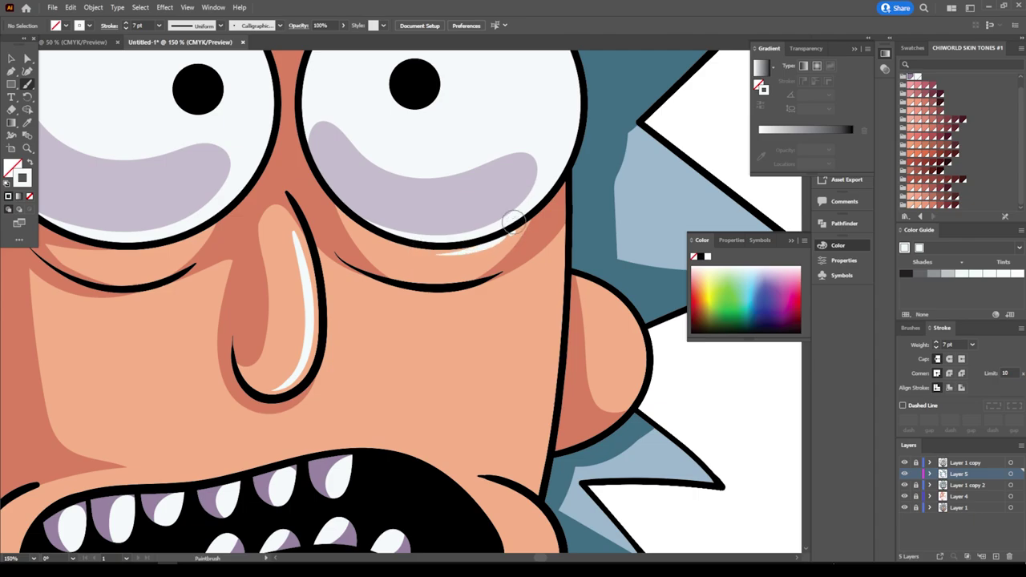
left_click_drag(529, 484, 552, 254)
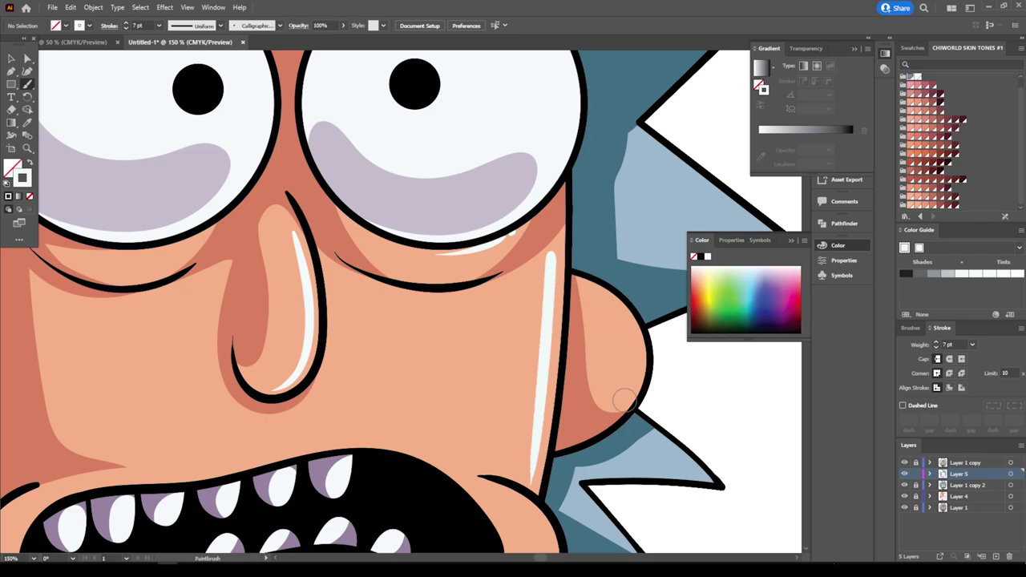
Step: Paint near-white highlights on the ear's outer edge, beside the mouth's right corner and along the lower lip
left_click_drag(630, 395, 622, 317)
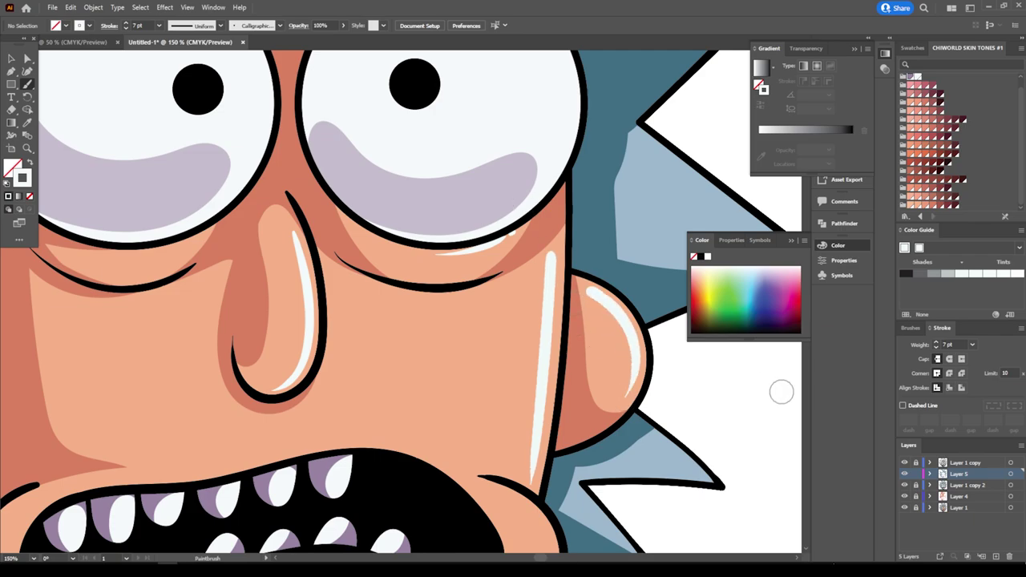
key("ctrl+minus")
key("ctrl+minus")
key("ctrl+minus")
key("ctrl+minus")
key("ctrl+plus")
key("ctrl+plus")
key("ctrl+plus")
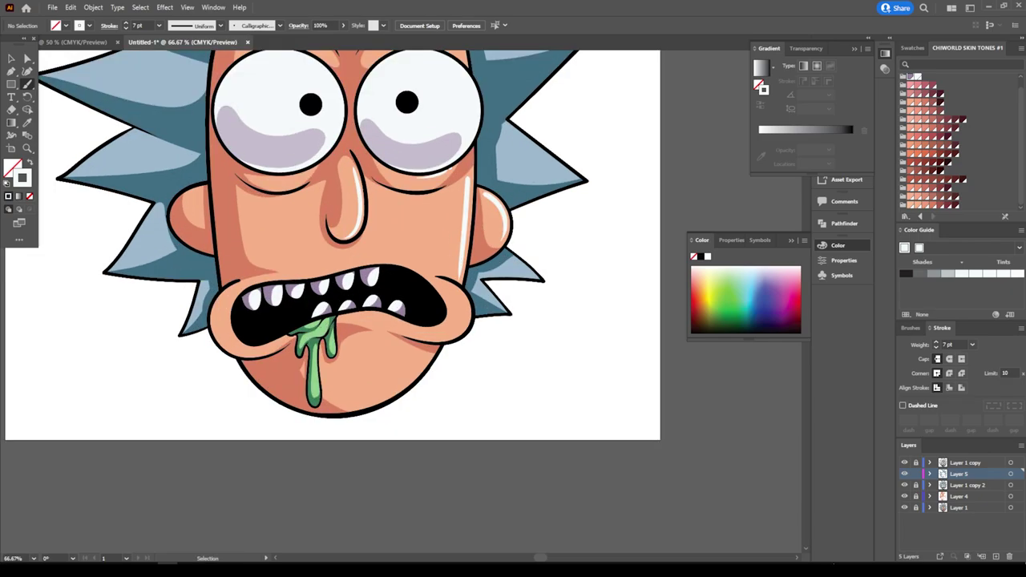
key("ctrl+plus")
key("ctrl+plus")
mouse_move(527, 415)
left_mouse_down()
mouse_move(596, 301)
mouse_move(543, 244)
left_mouse_up()
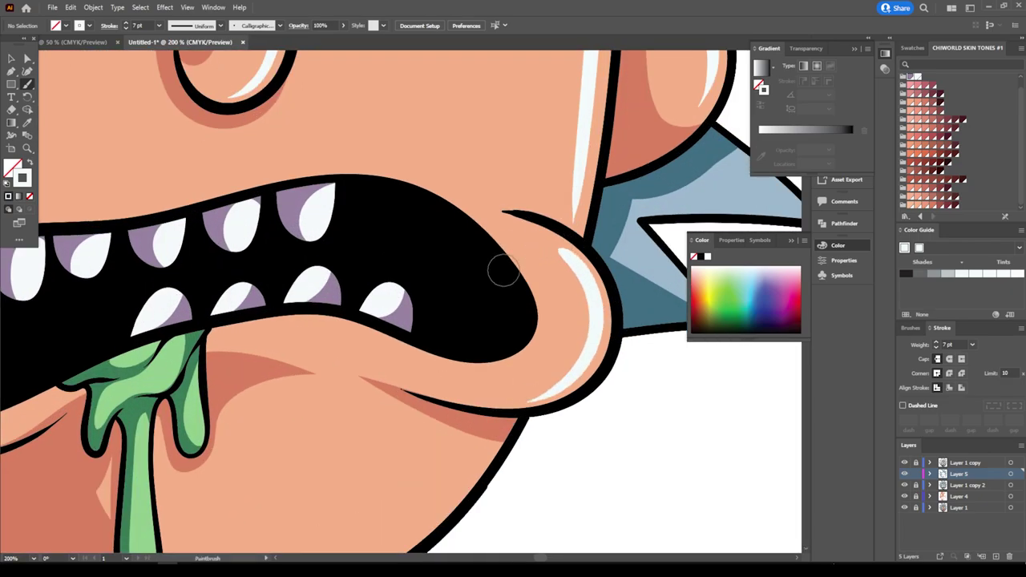
scroll(500, 270, "down", 4)
mouse_move(481, 336)
left_mouse_down()
mouse_move(379, 433)
mouse_move(248, 493)
left_mouse_up()
Step: Paint a white highlight along the forehead's right edge, redrawing it once
scroll(382, 497, "down", 2)
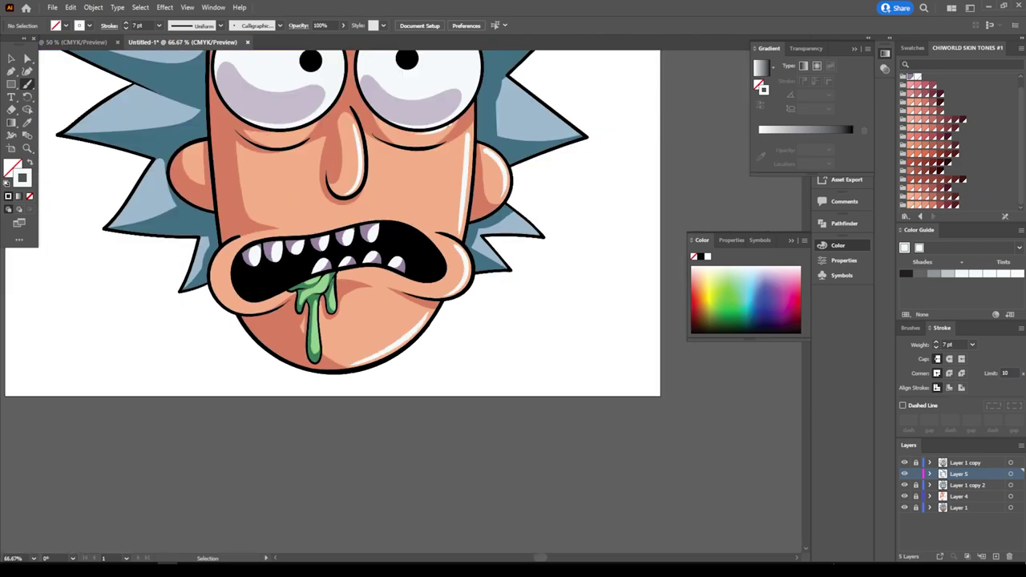
scroll(392, 481, "down", 2)
scroll(411, 463, "down", 1)
scroll(410, 462, "up", 2)
scroll(430, 446, "up", 2)
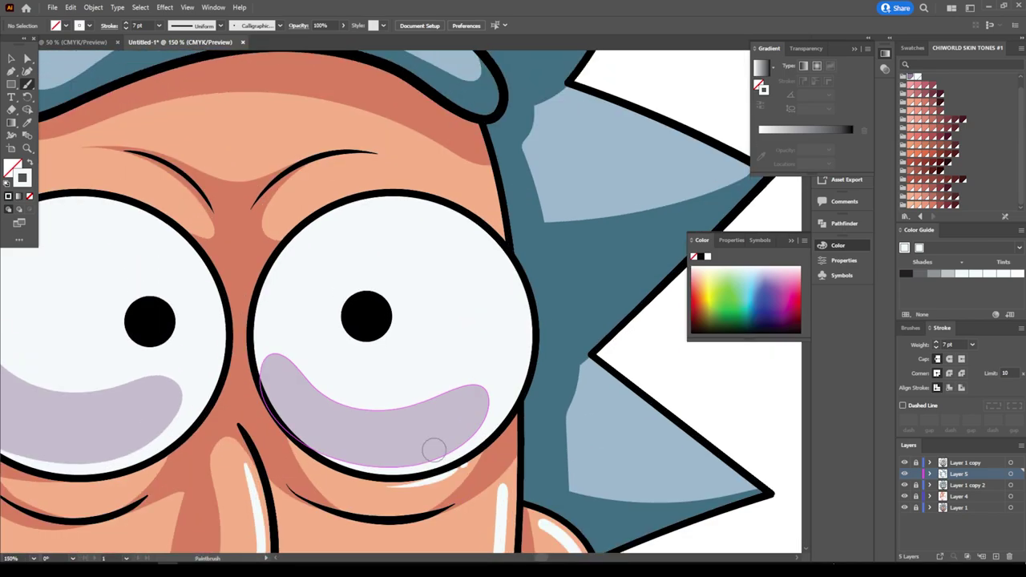
scroll(435, 538, "up", 2)
left_click_drag(486, 307, 461, 204)
scroll(343, 255, "up", 1)
scroll(343, 256, "up", 2)
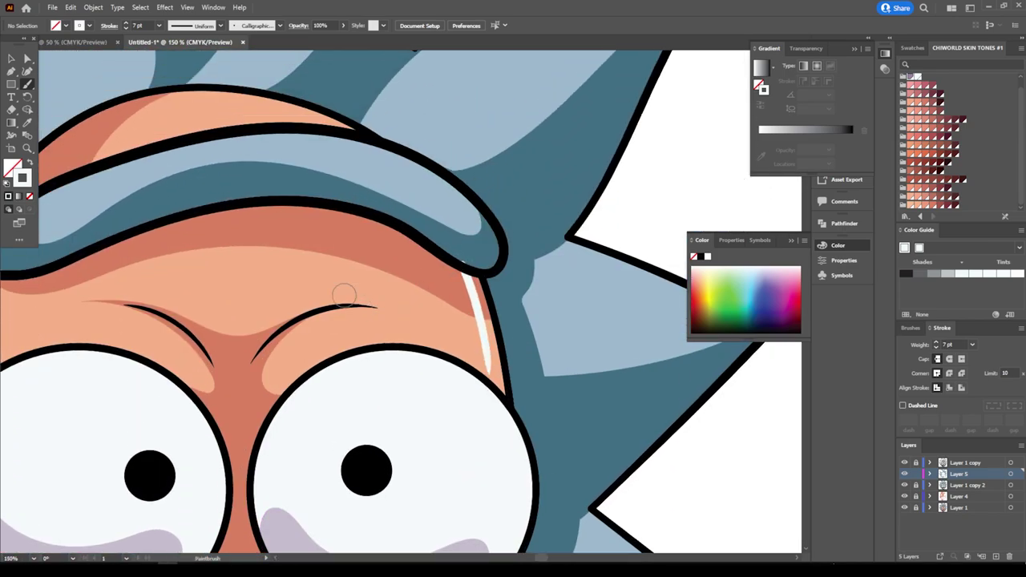
scroll(343, 256, "up", 1)
key("ctrl+z")
left_click_drag(493, 397, 469, 291)
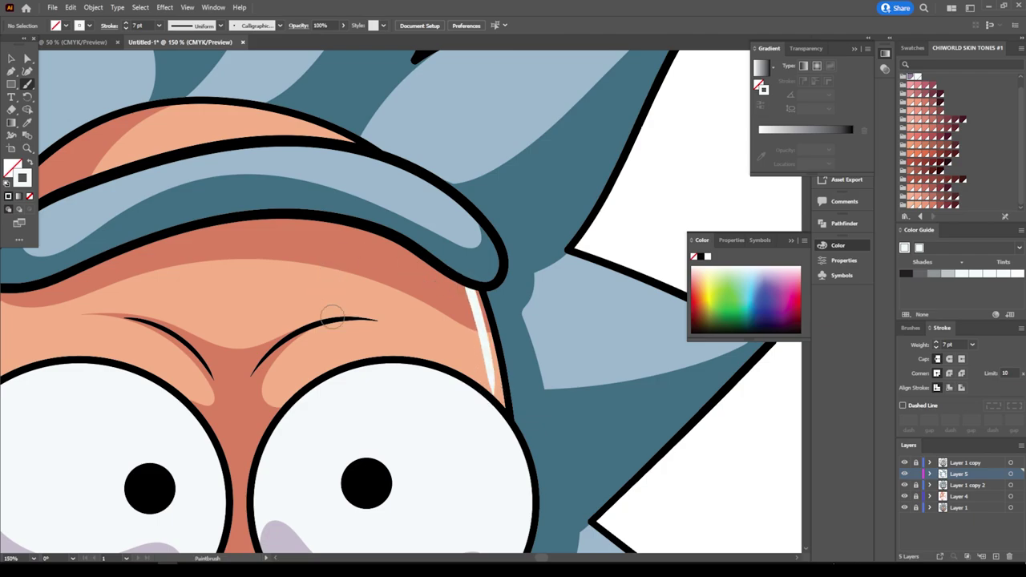
Step: Add a white highlight on the right eyebrow, briefly selecting then deselecting the right eye-bag shape
left_click_drag(342, 330, 393, 331)
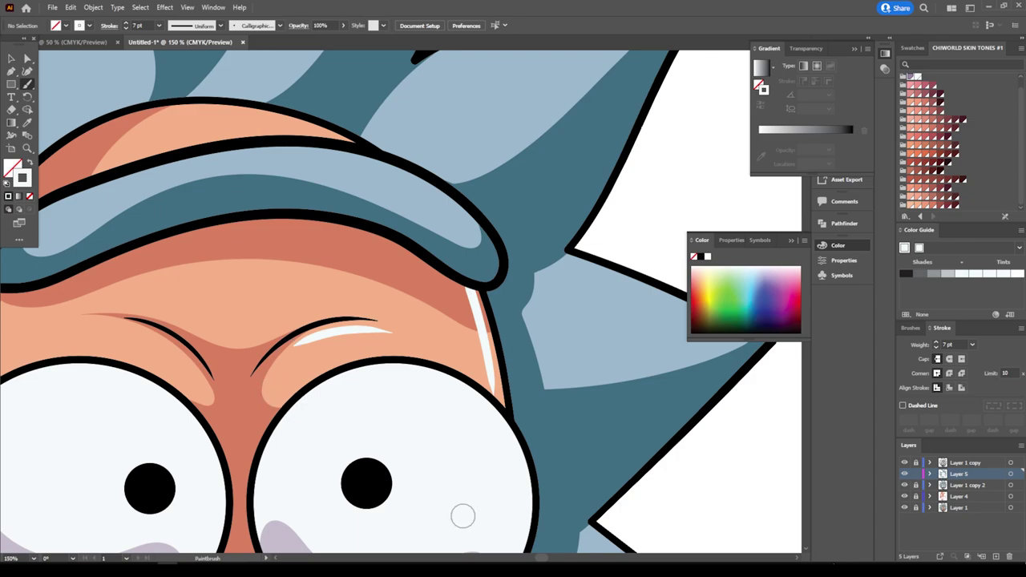
key("ctrl+minus")
key("ctrl+minus")
key("ctrl+minus")
key("ctrl+minus")
scroll(465, 519, "down", 2)
key("ctrl+plus")
key("ctrl+plus")
key("ctrl+plus")
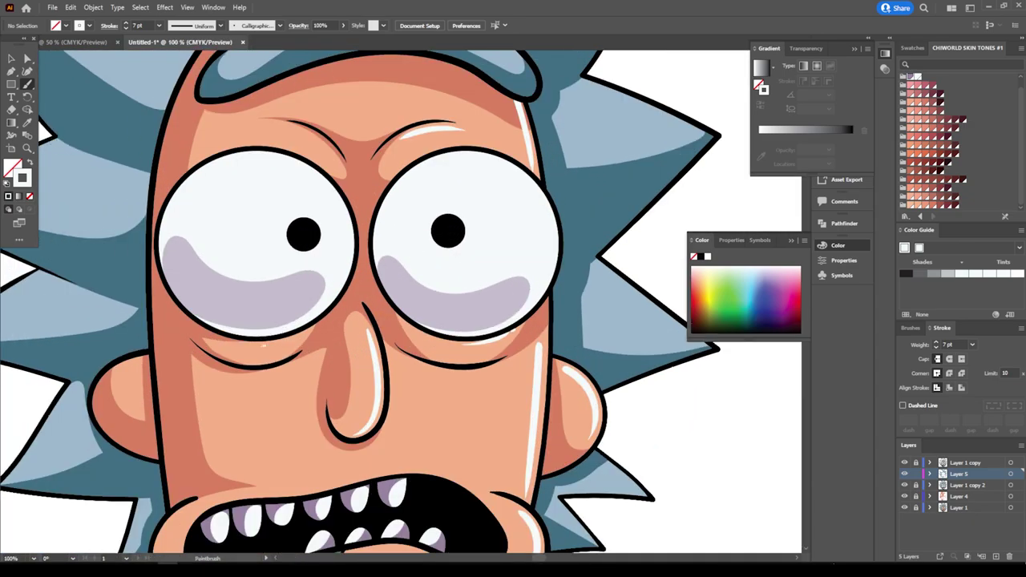
key("v")
left_click(464, 433)
key("ctrl+minus")
key("ctrl+minus")
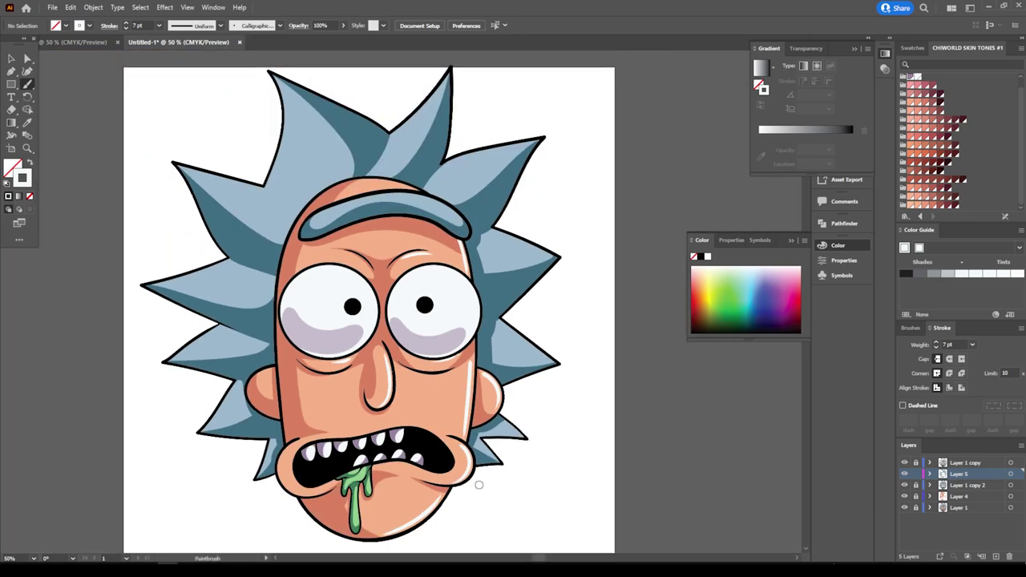
key("ctrl+plus")
key("ctrl+plus")
scroll(478, 510, "up", 2)
key("ctrl+shift+a")
key("b")
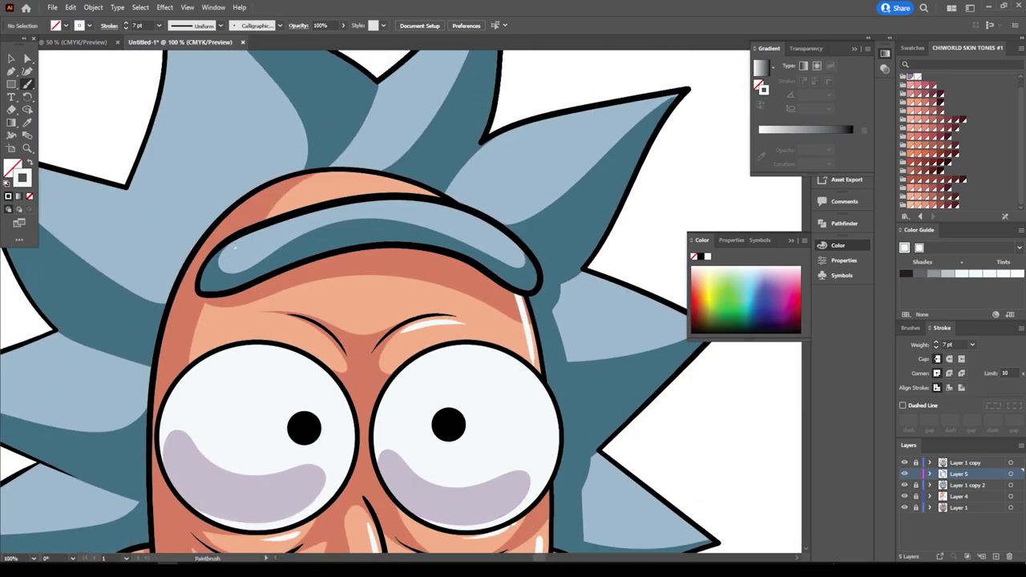
Step: Paint a white highlight across the blue hair fringe
mouse_move(234, 247)
left_mouse_down()
mouse_move(280, 231)
mouse_move(486, 227)
left_mouse_up()
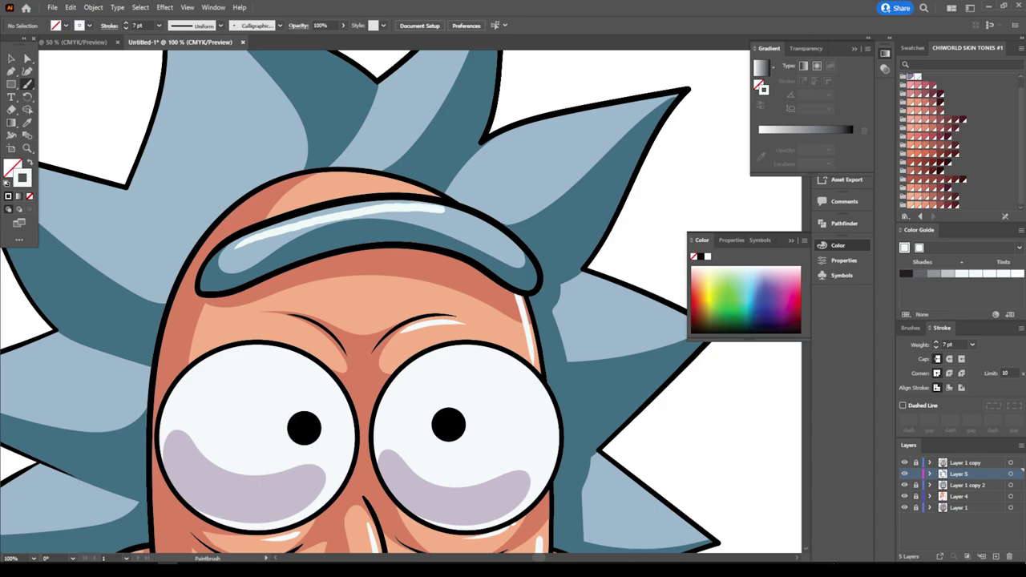
key("ctrl+minus")
key("ctrl+minus")
key("ctrl+minus")
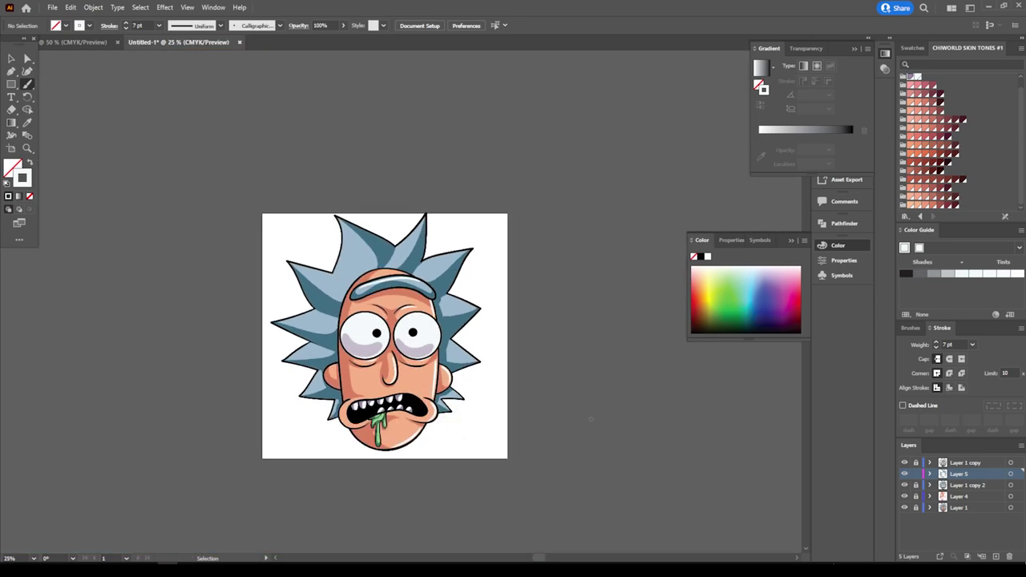
key("v")
key("ctrl+plus")
key("ctrl+plus")
key("ctrl+plus")
Step: On a new layer, paint white glint dots on the right and left pupils
key("ctrl+plus")
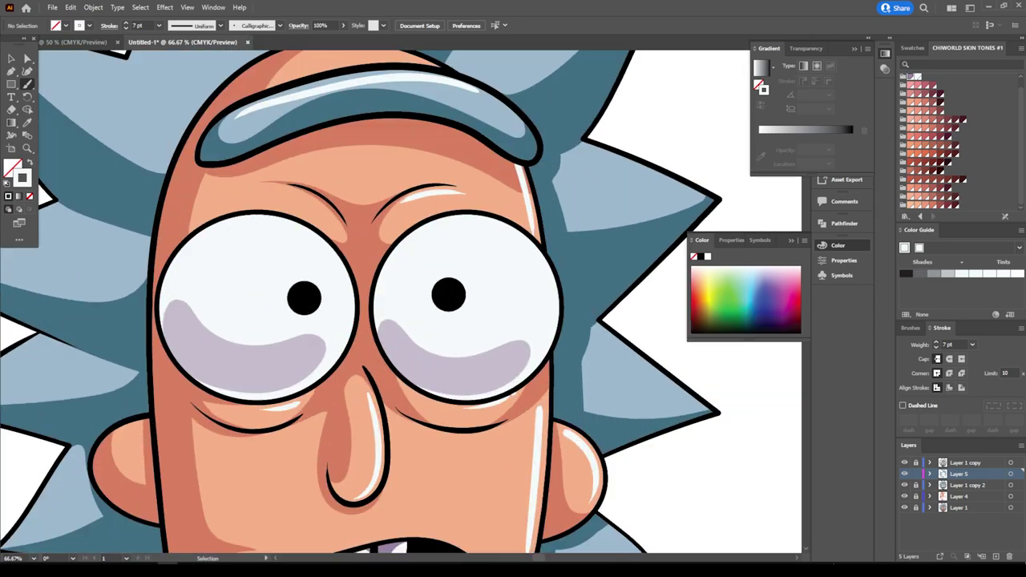
key("ctrl+plus")
key("b")
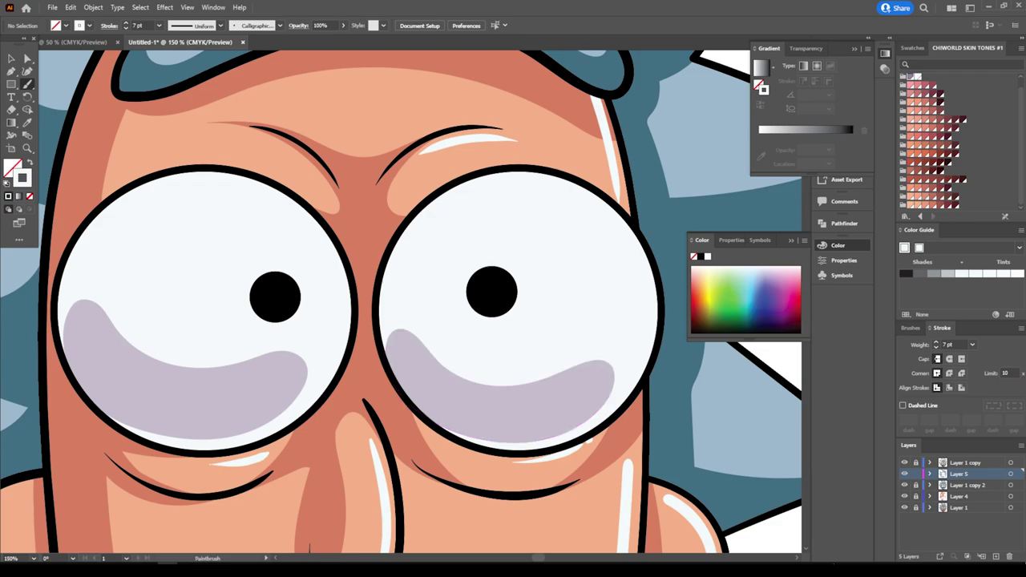
left_click(965, 463)
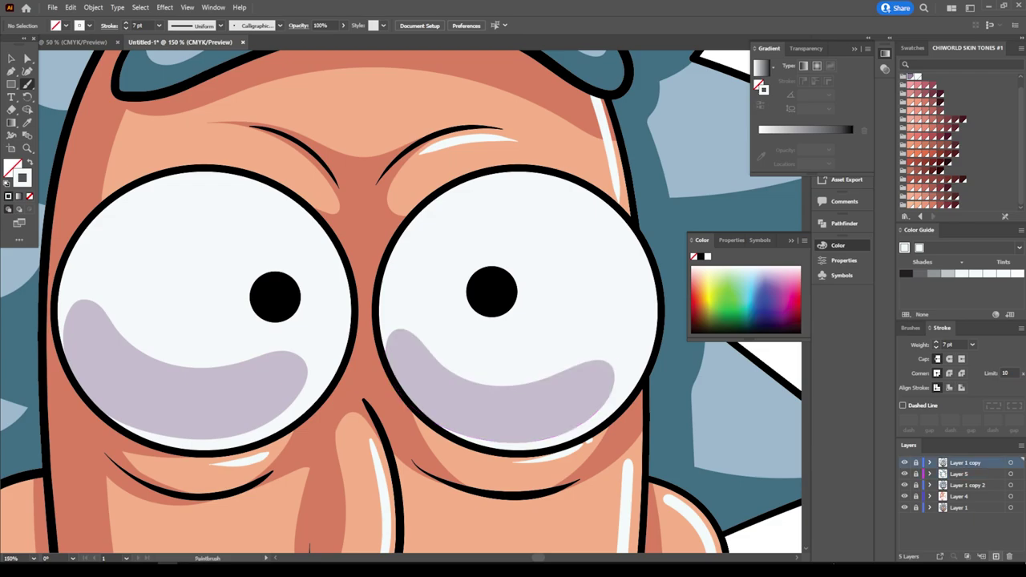
left_click(996, 557)
key("ctrl+plus")
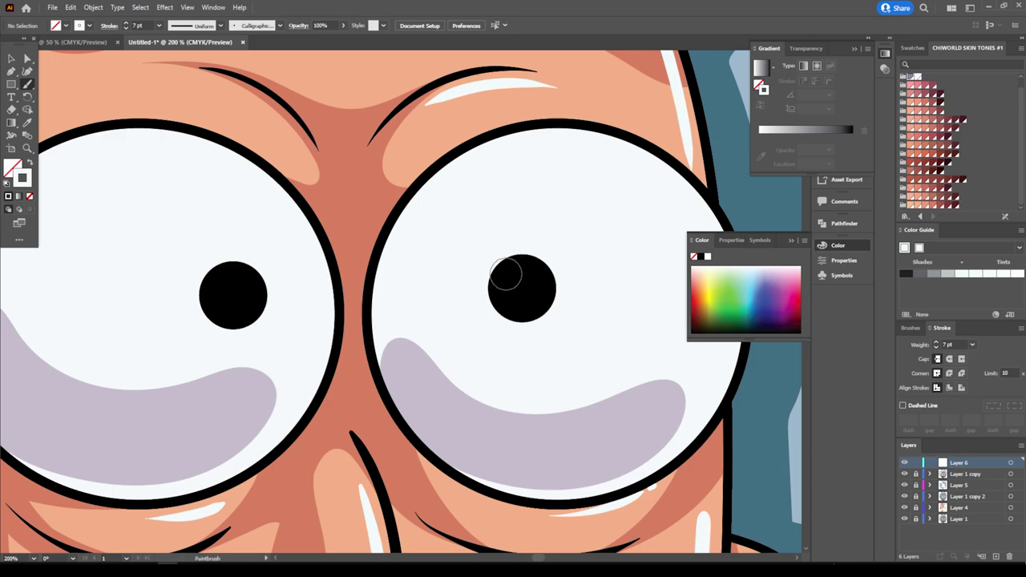
left_click_drag(506, 274, 512, 271)
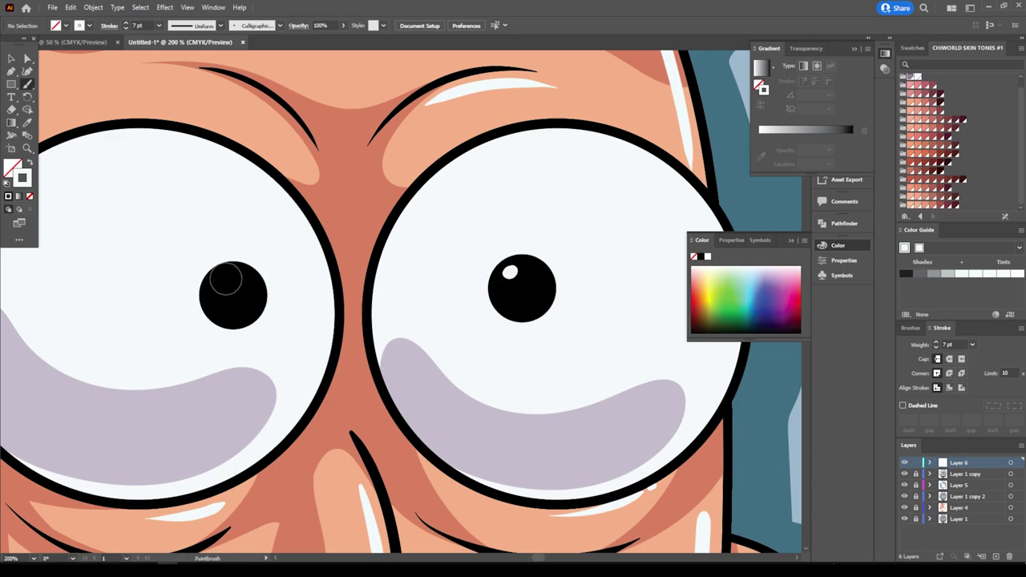
left_click_drag(225, 278, 227, 277)
Step: Switch the brush colour to dark purple and paint a crescent in the left pupil
double_click(21, 178)
type("1A423A")
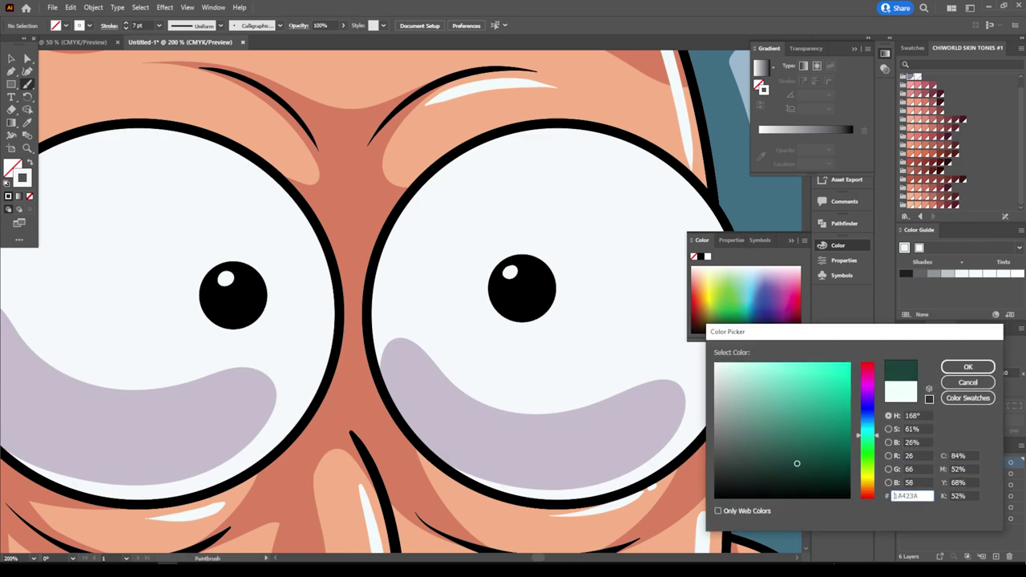
type("2F1744")
key("Return")
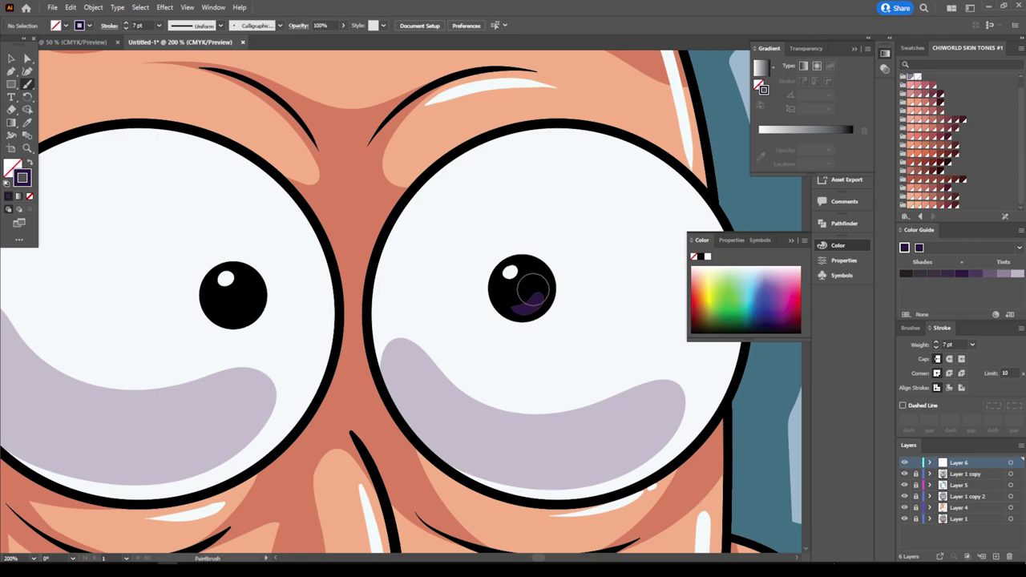
left_click_drag(250, 309, 223, 317)
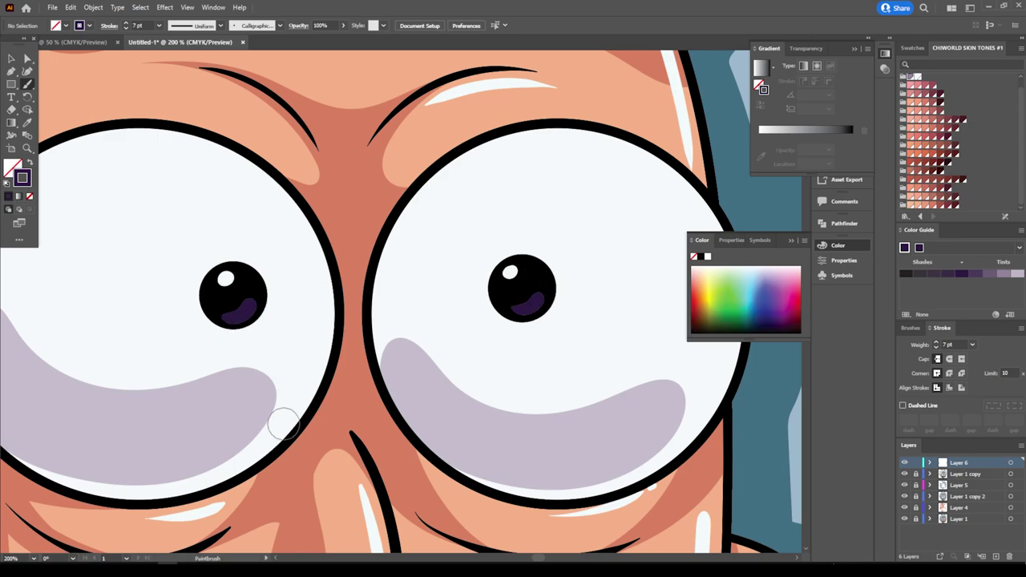
key("ctrl+0")
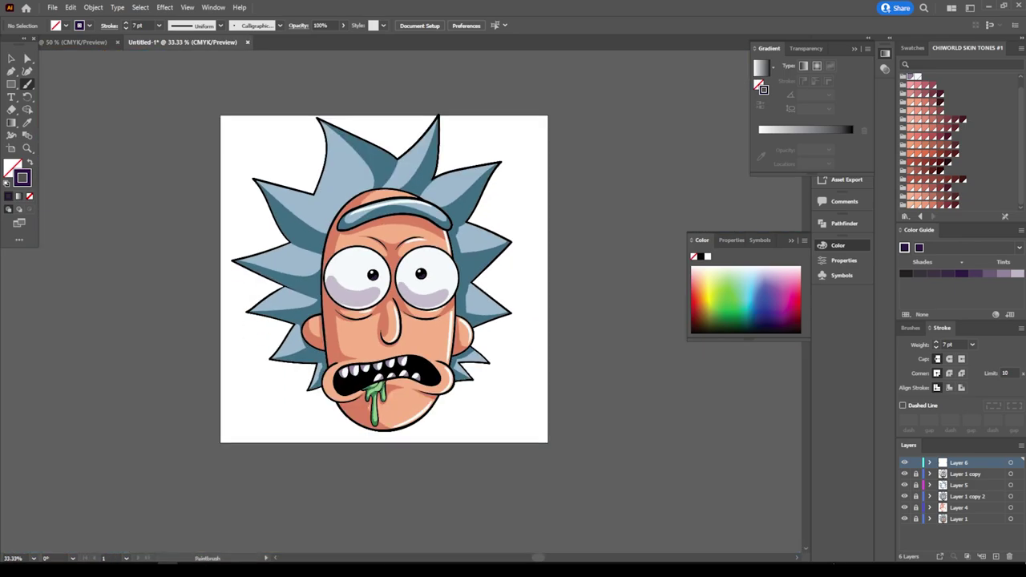
Step: Select both pupil crescents and recolour them to blue 495C9E
key("ctrl+1")
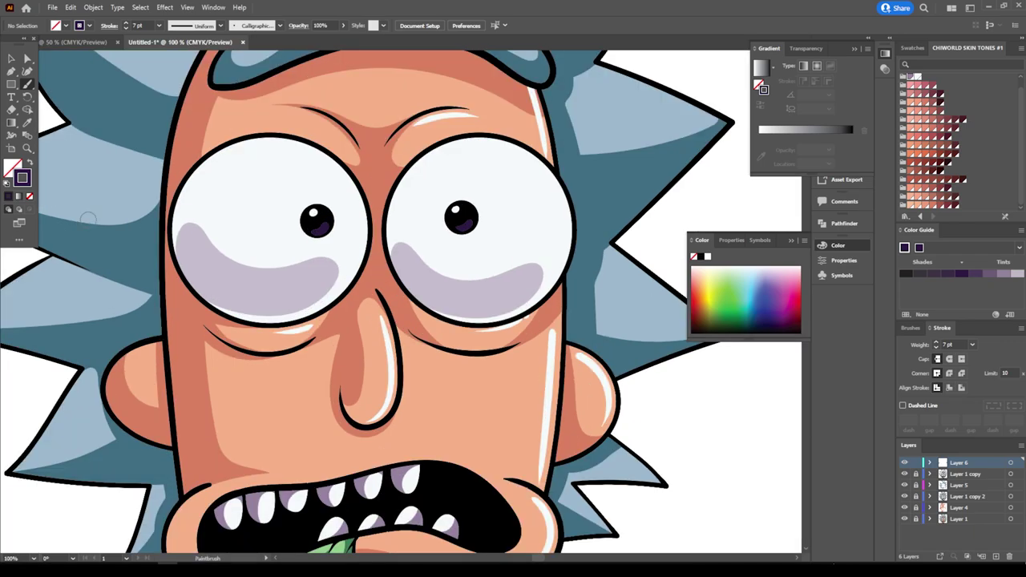
key("v")
left_click(459, 222)
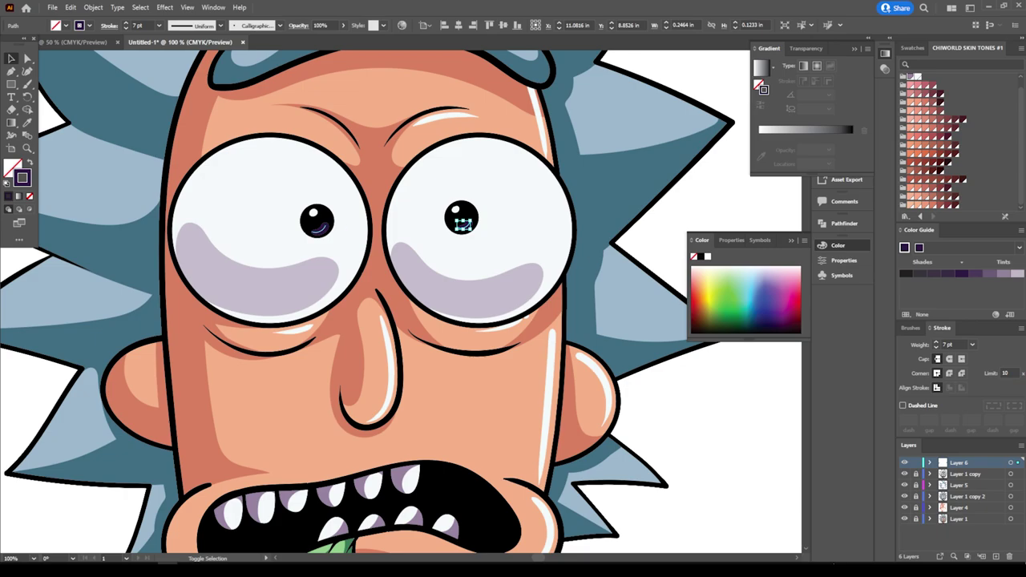
left_click(320, 228, "shift")
double_click(22, 178)
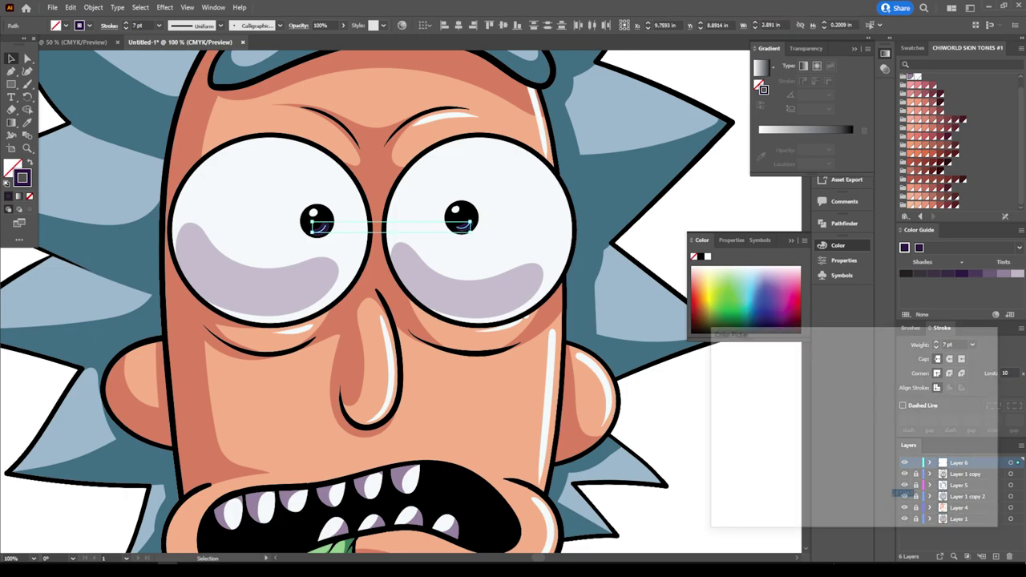
type("192242")
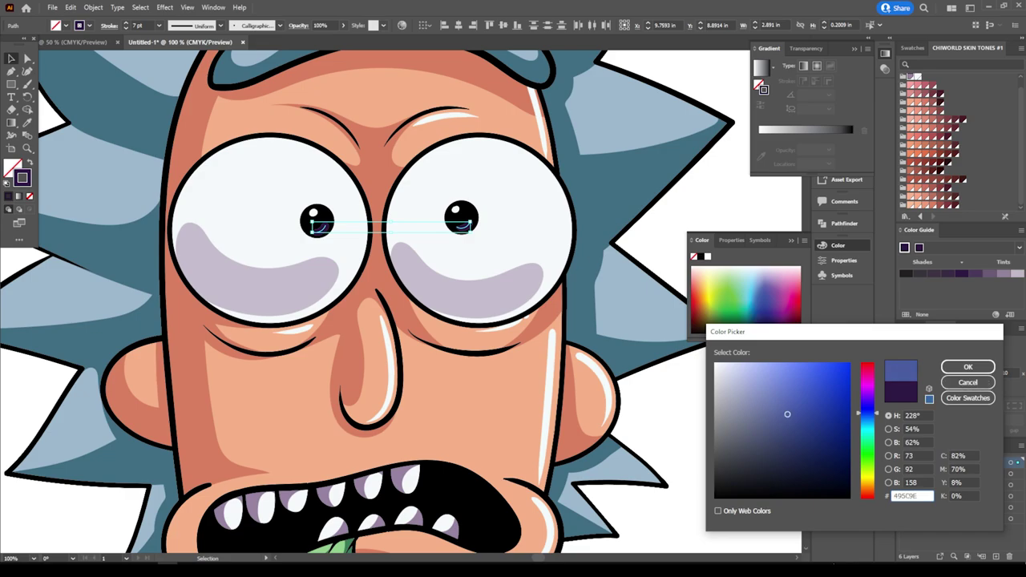
left_click(967, 366)
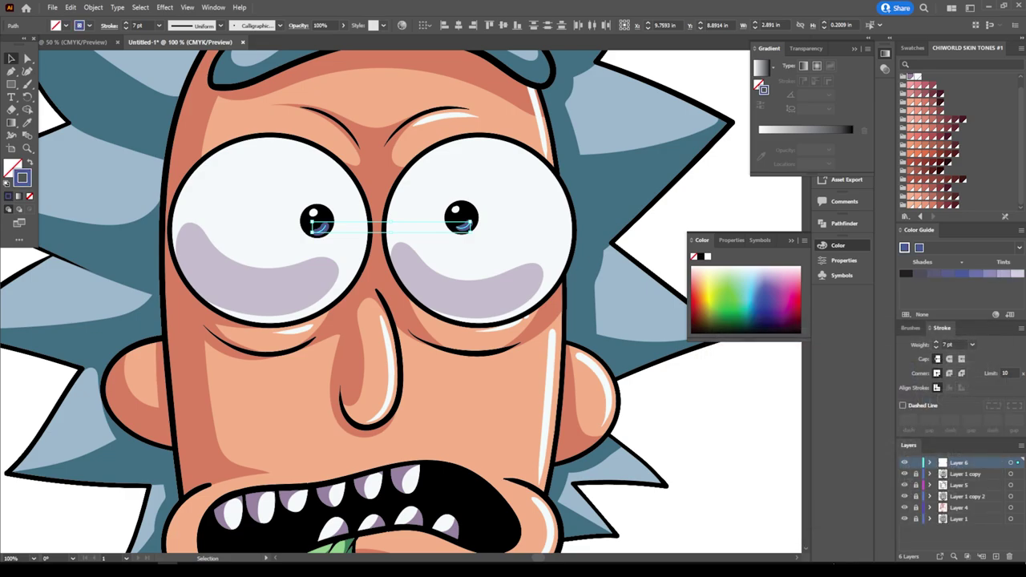
key("ctrl+shift+a")
key("ctrl+minus")
key("ctrl+minus")
key("ctrl+minus")
key("ctrl+minus")
key("ctrl+plus")
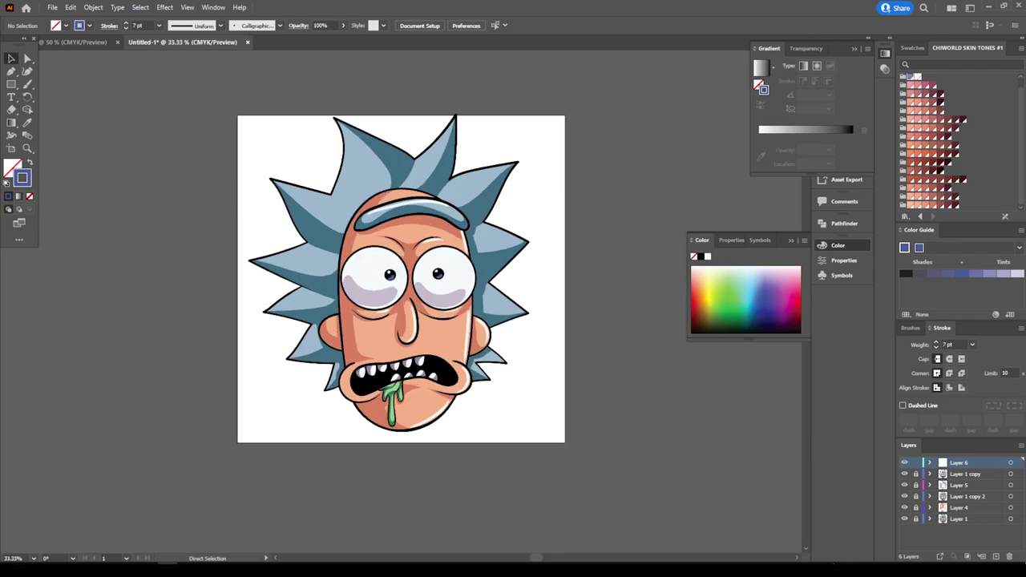
key("ctrl+plus")
Step: Add Layer 7 at the bottom of the layer stack and set the colour to dark green 007516
scroll(401, 295, "up", 1)
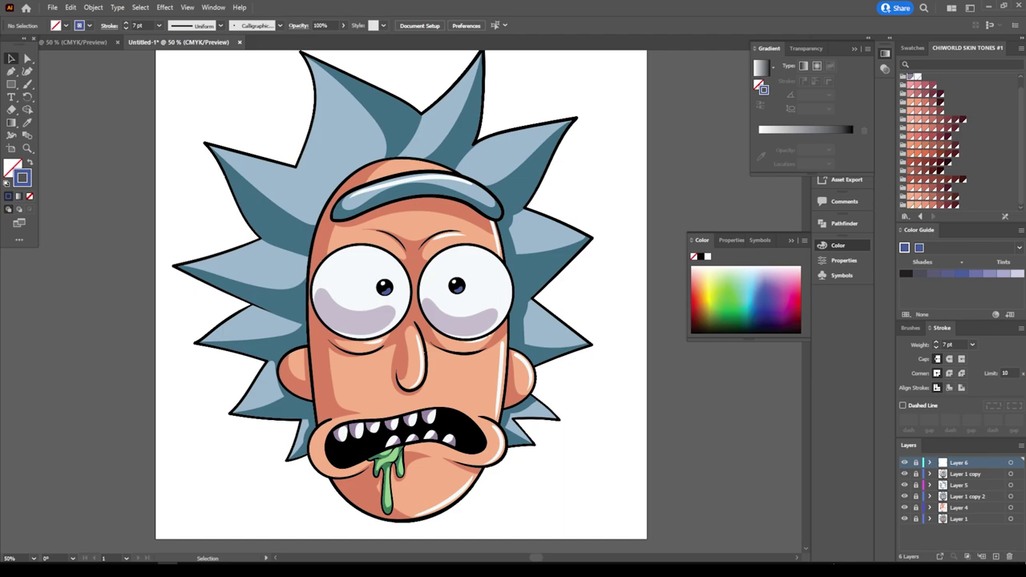
left_click(996, 557)
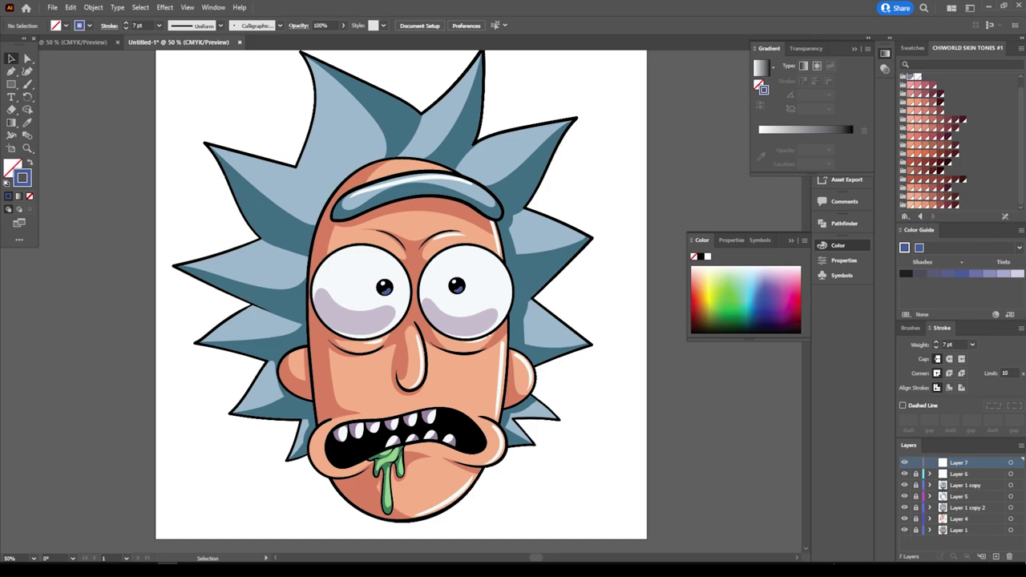
left_click_drag(958, 463, 959, 535)
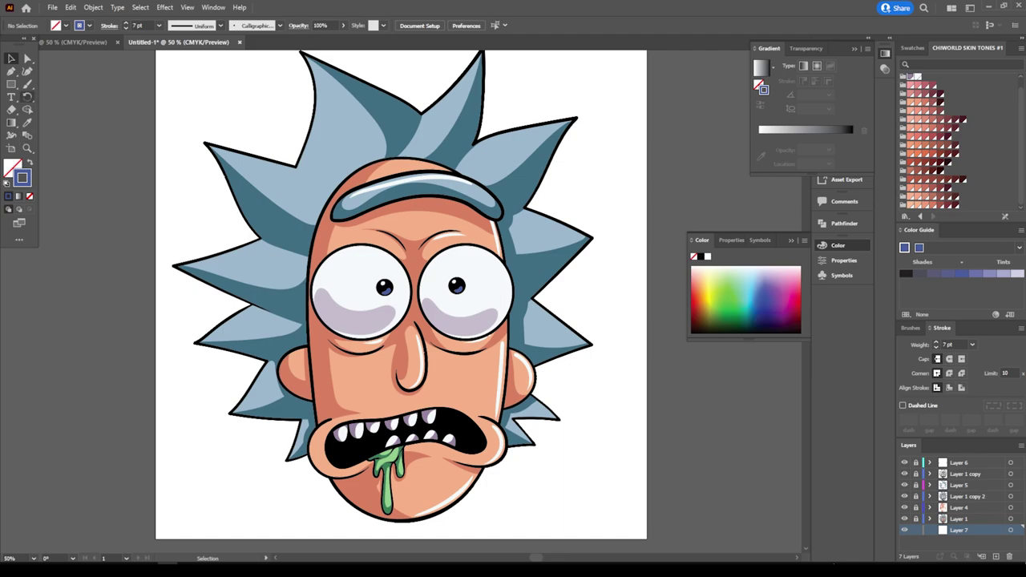
left_click_drag(27, 84, 72, 110)
double_click(22, 177)
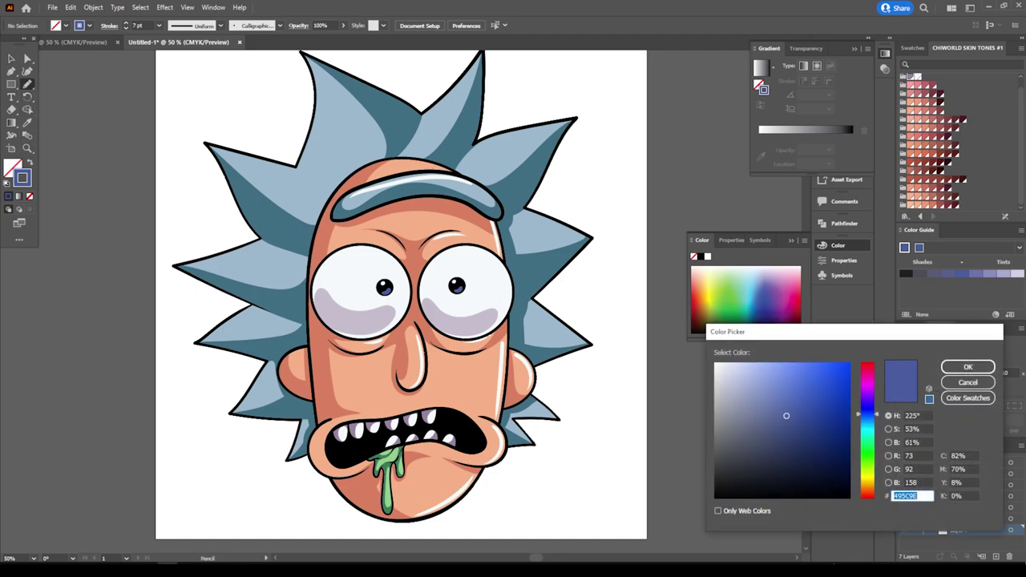
left_click_drag(867, 414, 867, 462)
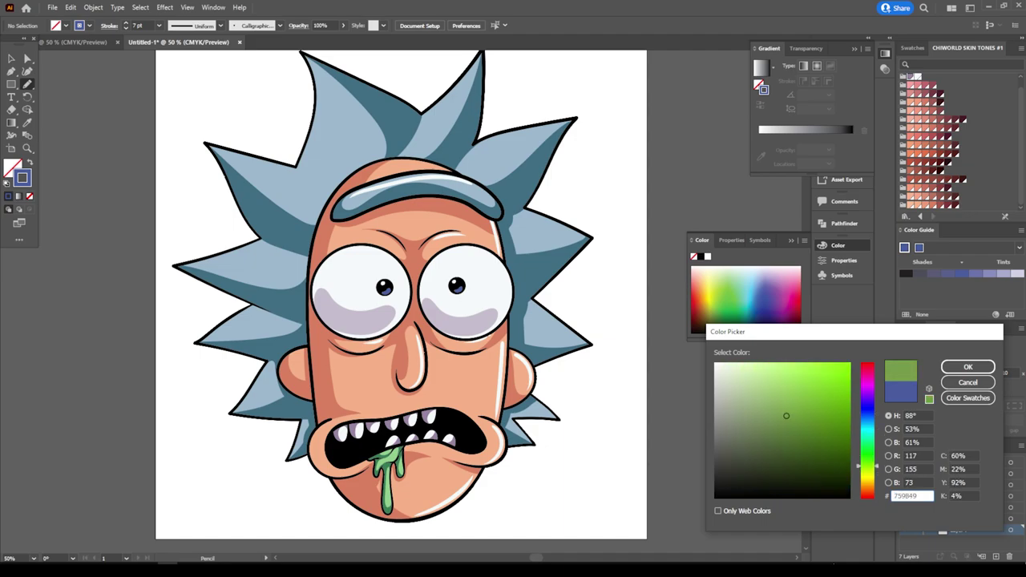
left_click_drag(786, 415, 847, 423)
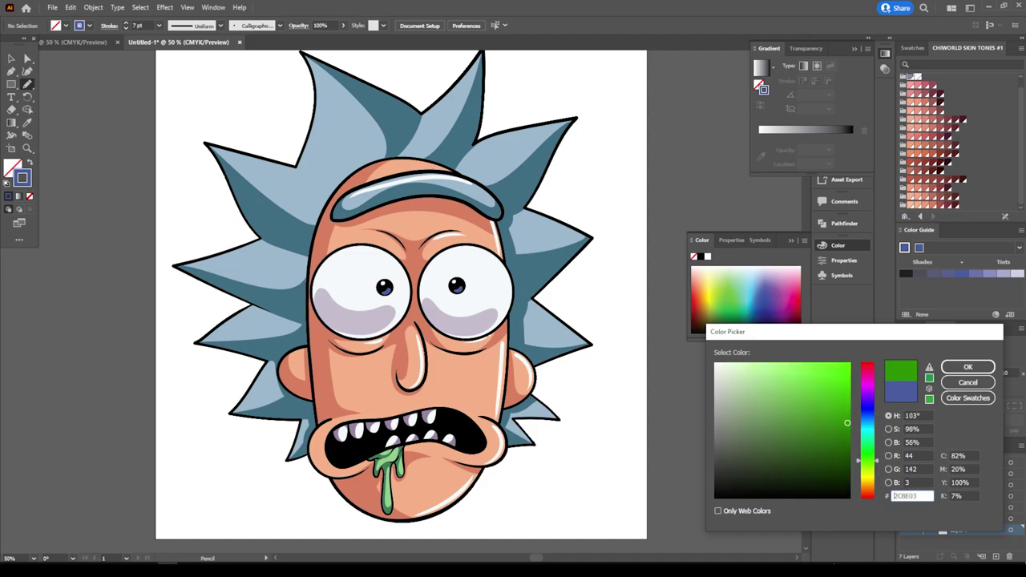
left_click_drag(867, 461, 849, 438)
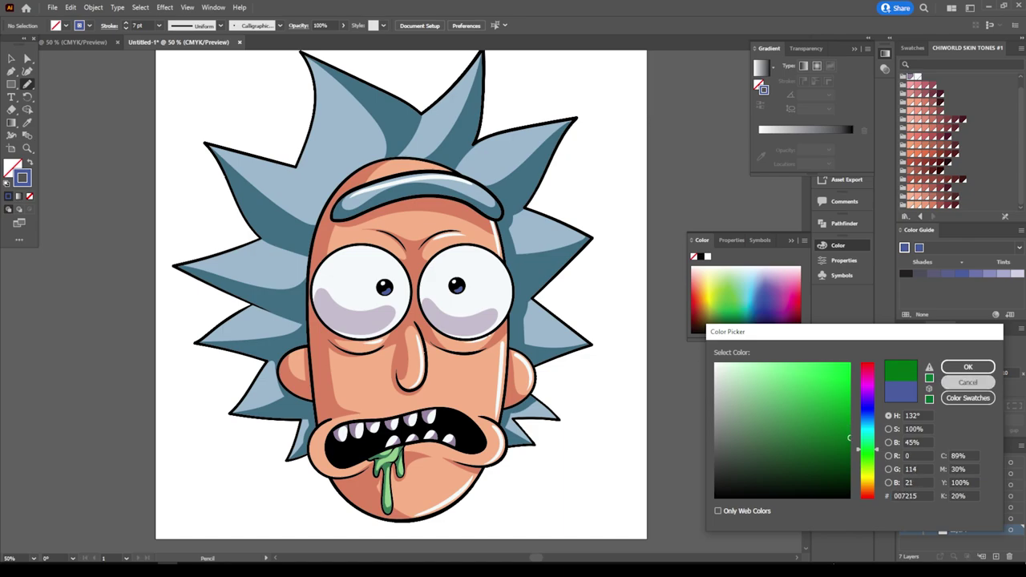
left_click(968, 366)
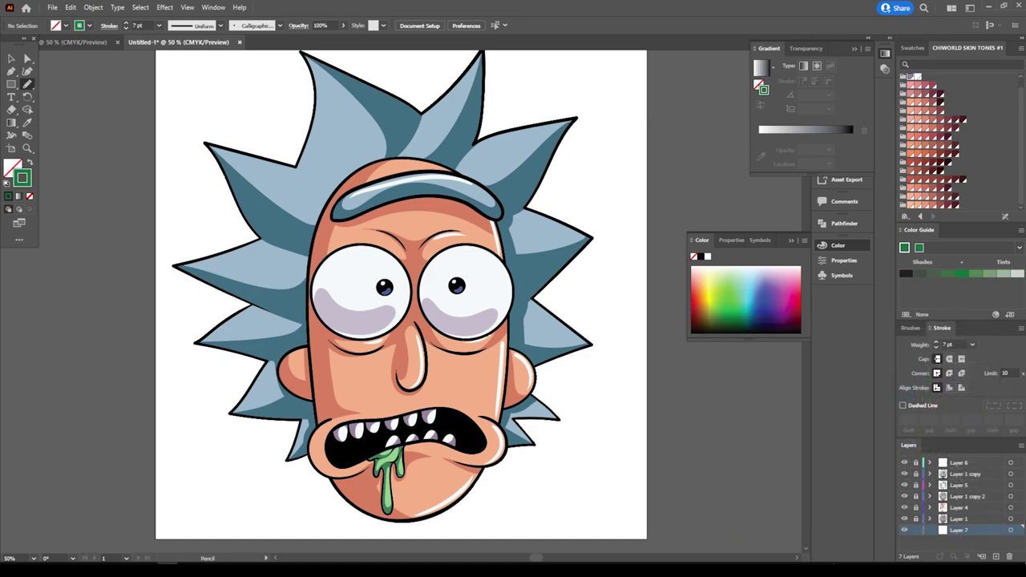
Step: Draw a green-filled, unstroked rectangle fitted to the artboard, then add Layer 8
key("ctrl+minus")
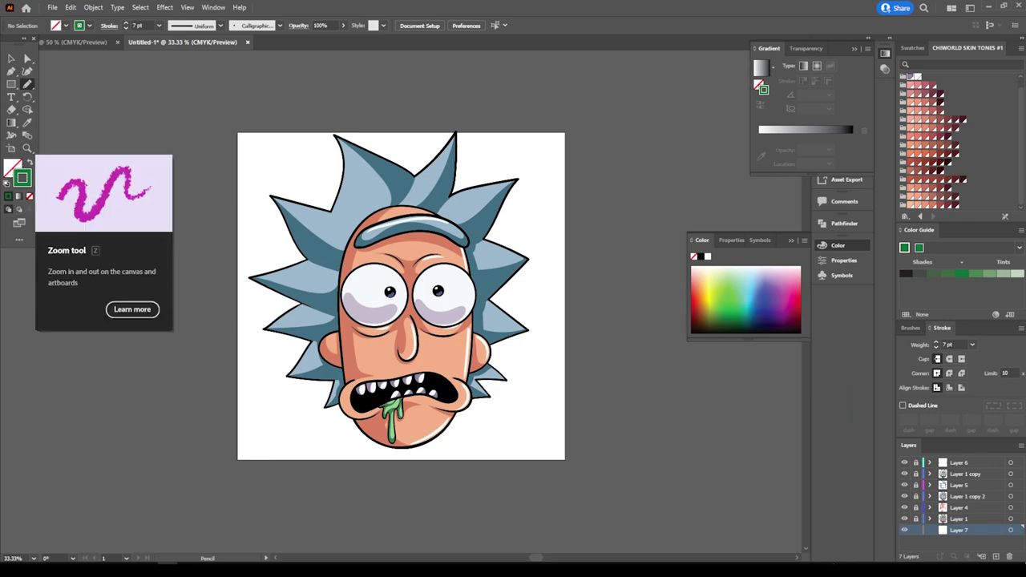
key("shift+x")
left_click(11, 83)
key("v")
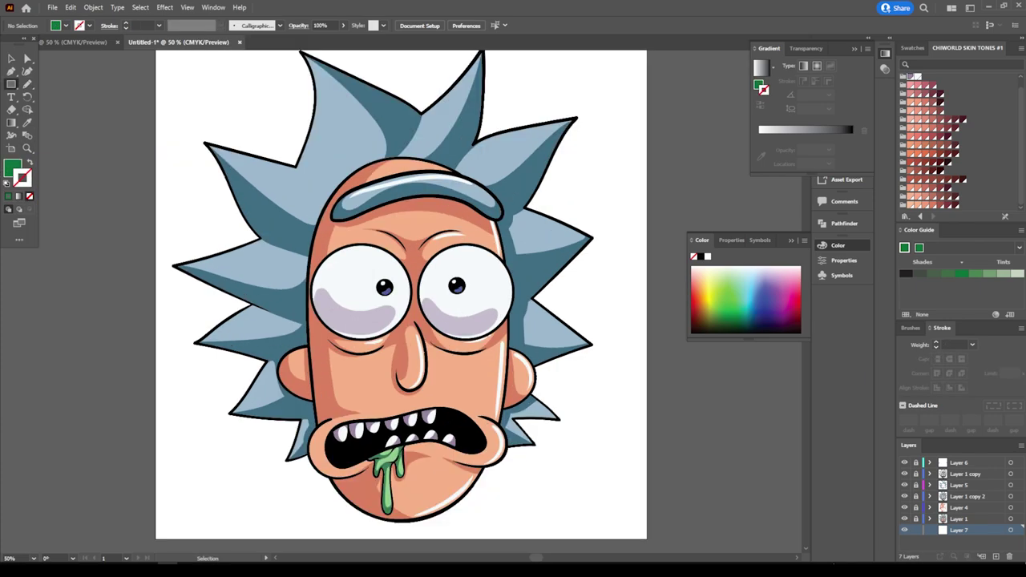
left_click_drag(220, 123, 584, 471)
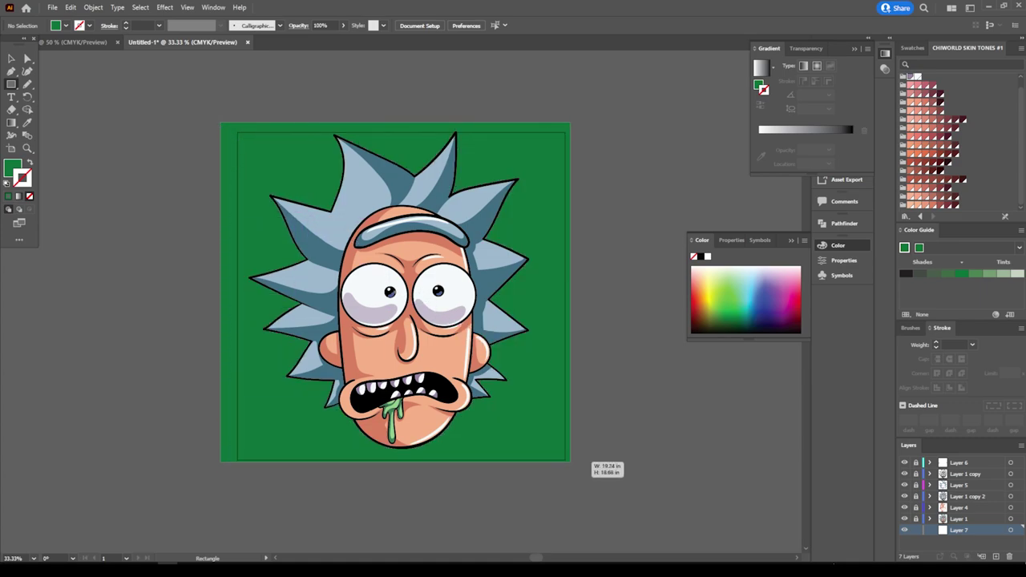
left_click_drag(583, 472, 574, 462)
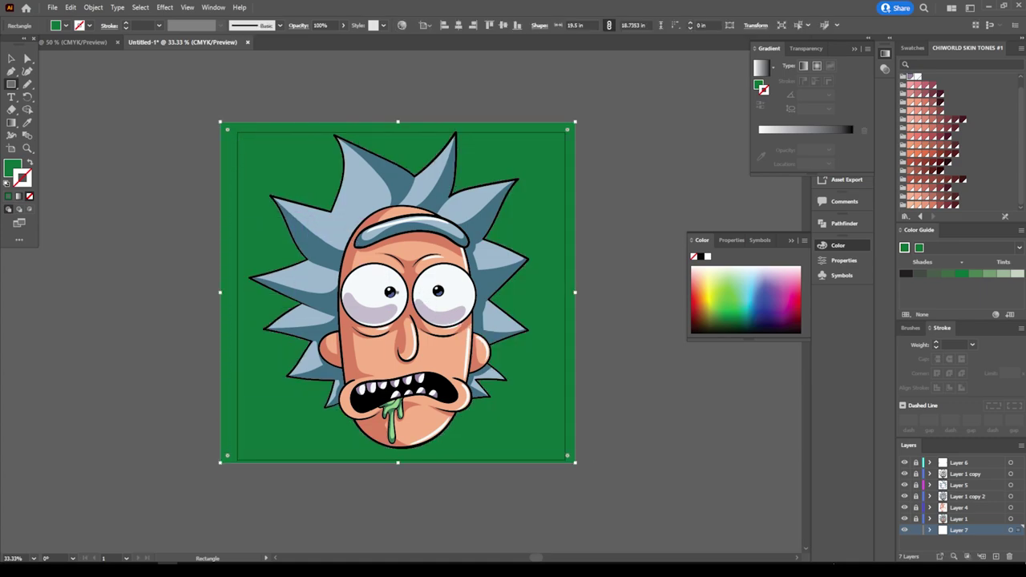
key("ctrl+plus")
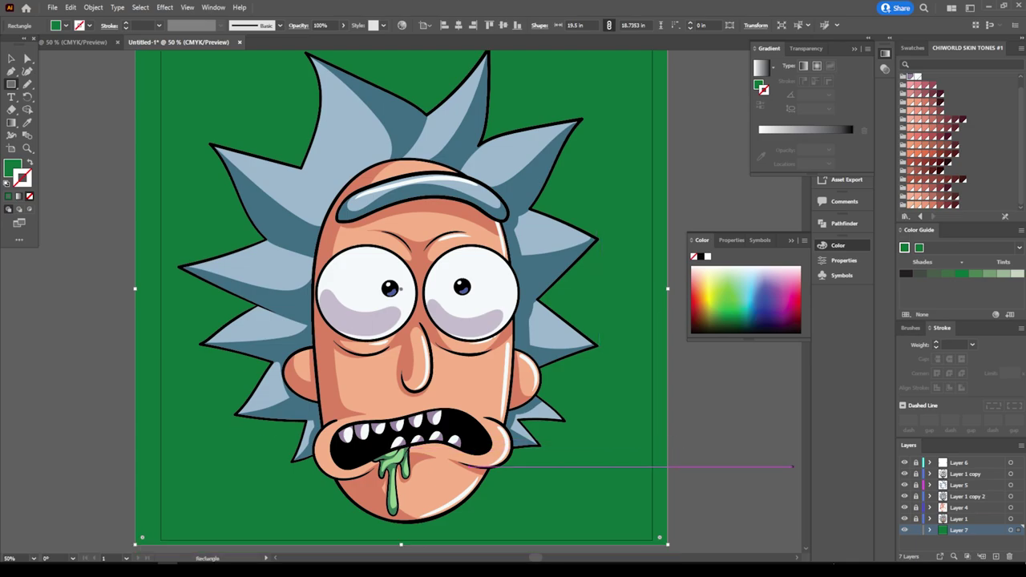
key("ctrl+shift+a")
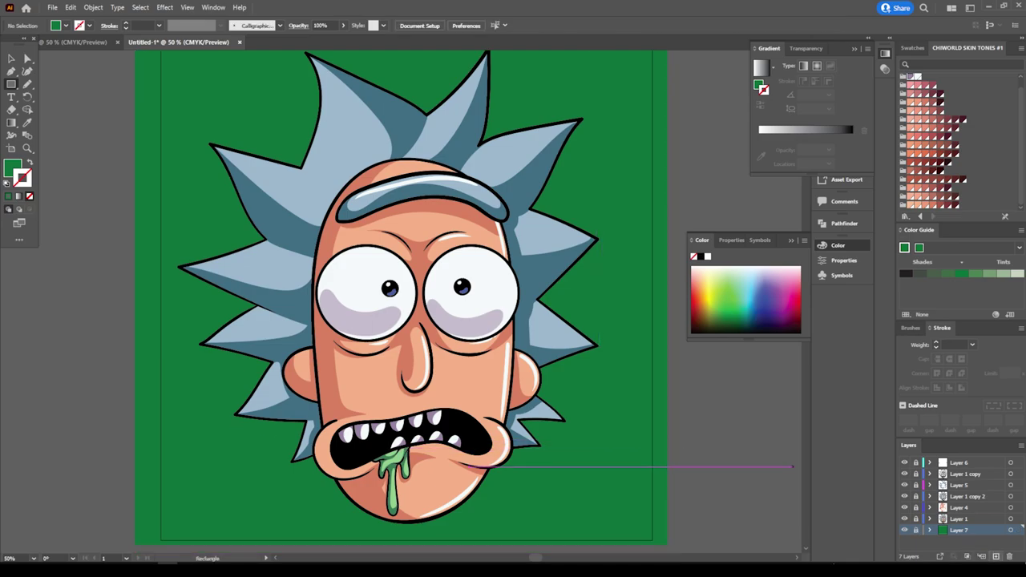
left_click(995, 556)
Step: Make bright green #31FF58 the fill colour with no stroke
scroll(400, 296, "right", 2)
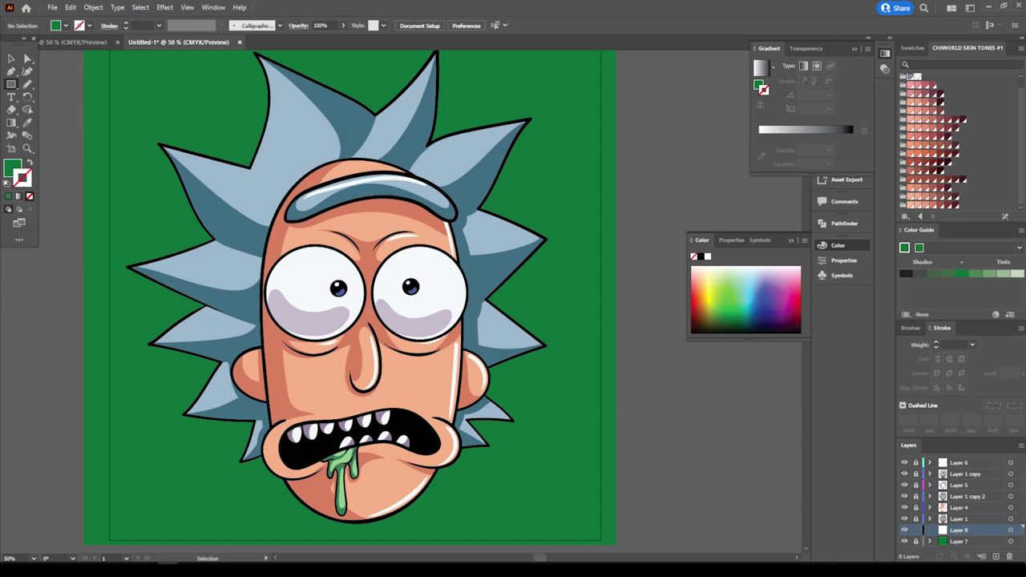
scroll(670, 388, "up", 1)
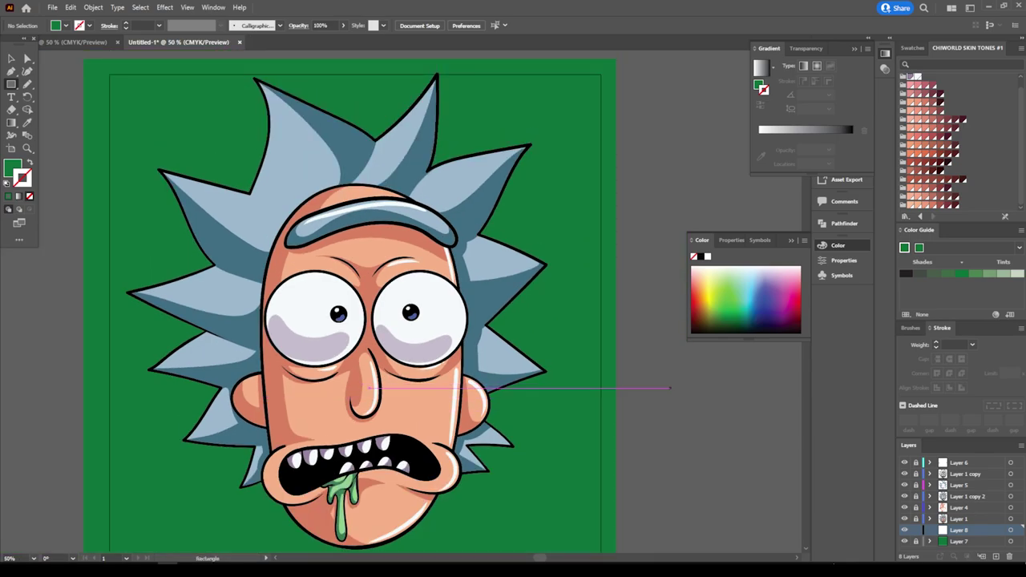
double_click(22, 178)
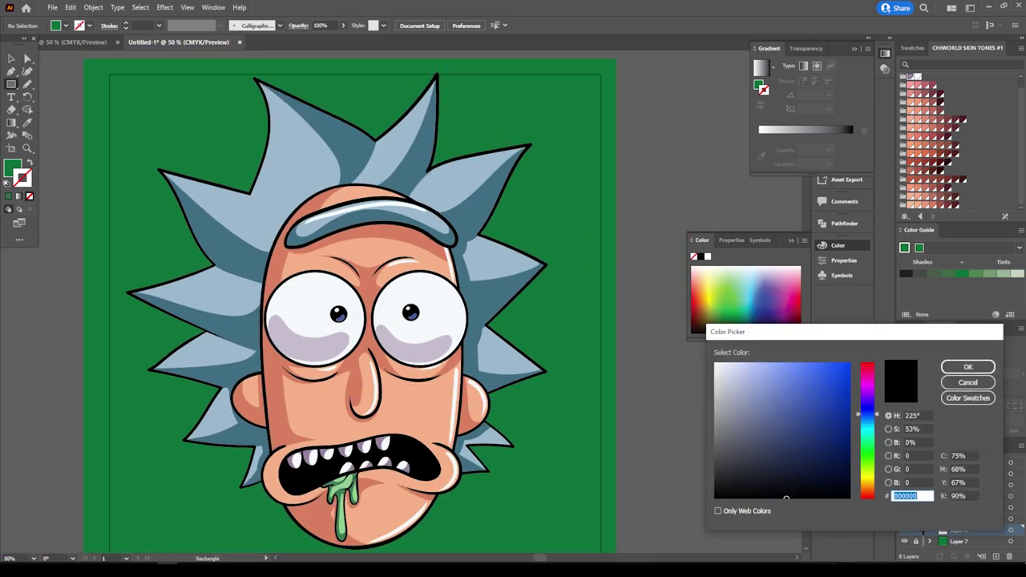
left_click_drag(868, 414, 867, 449)
left_click(822, 363)
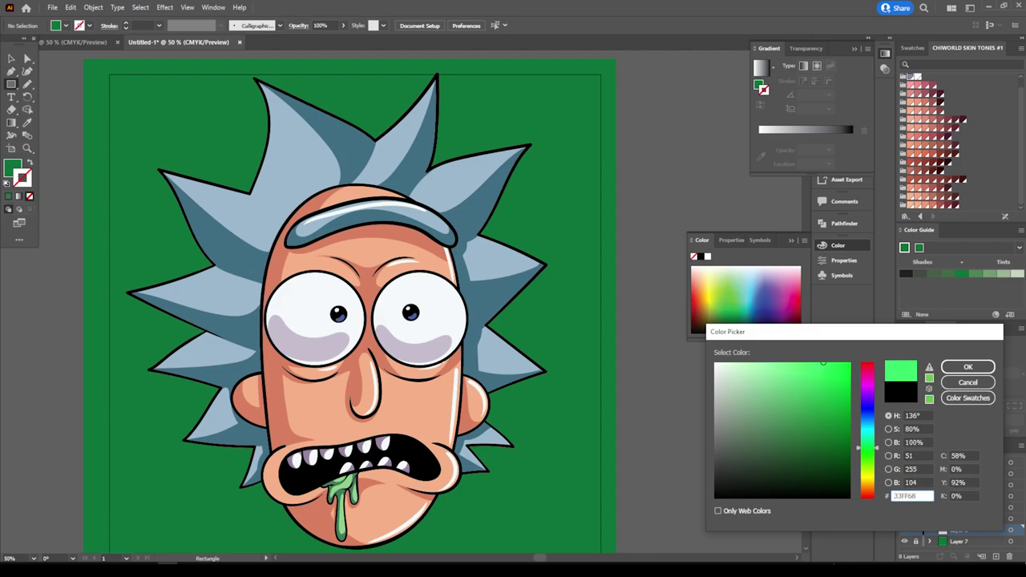
left_click_drag(867, 447, 867, 448)
left_click(967, 366)
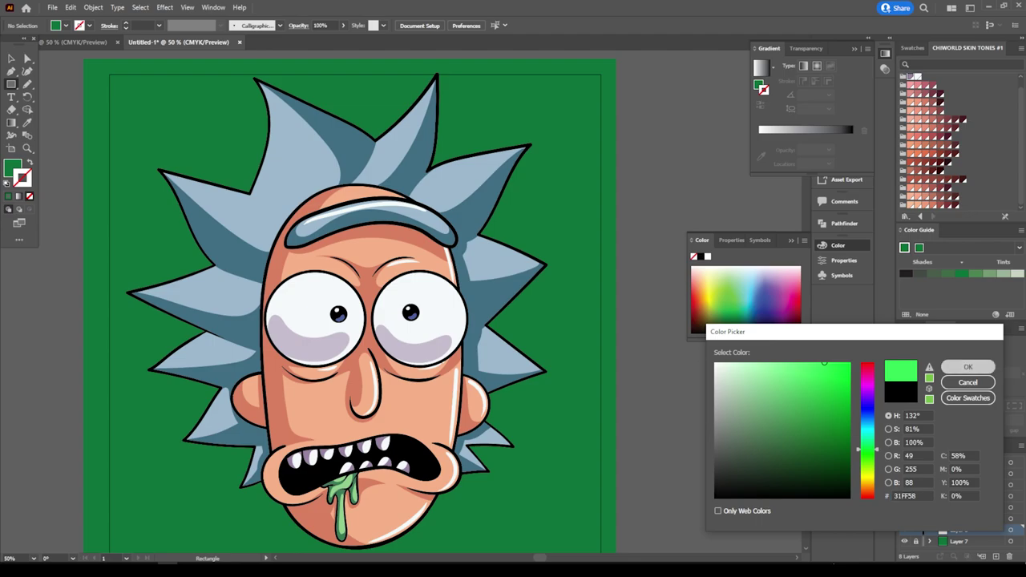
key("shift+x")
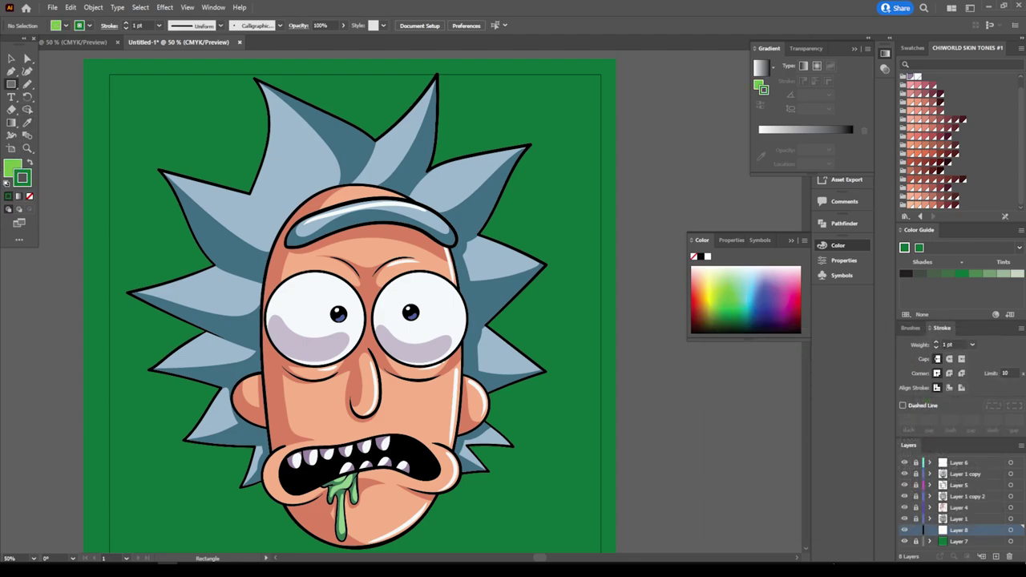
key("slash")
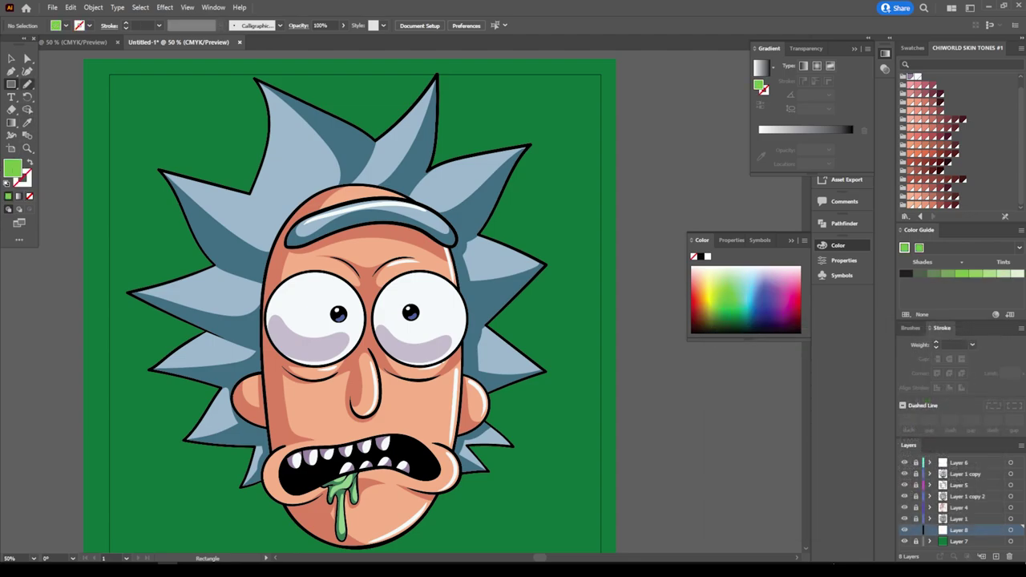
Step: Draw pencil slime blobs in the lower right and along the bottom left
key("n")
scroll(355, 305, "down", 1)
scroll(355, 300, "down", 3)
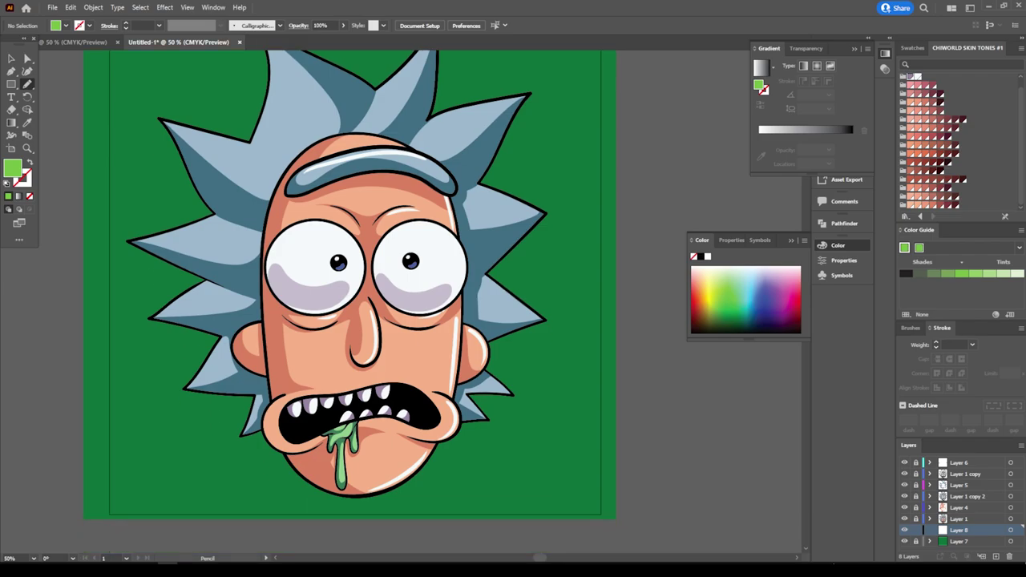
left_click_drag(547, 473, 503, 512)
mouse_move(501, 455)
left_mouse_down()
mouse_move(527, 416)
mouse_move(598, 360)
mouse_move(593, 396)
left_mouse_up()
left_click_drag(474, 508, 473, 509)
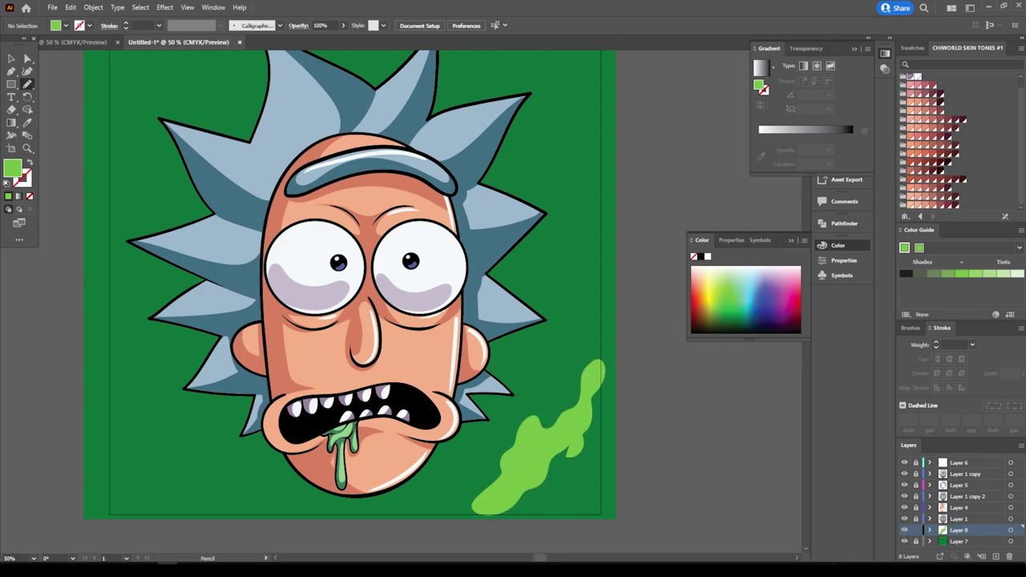
mouse_move(340, 533)
left_mouse_down()
mouse_move(393, 532)
mouse_move(441, 489)
mouse_move(343, 505)
mouse_move(250, 497)
mouse_move(173, 442)
mouse_move(155, 462)
mouse_move(119, 393)
mouse_move(126, 446)
mouse_move(179, 508)
mouse_move(313, 539)
left_mouse_up()
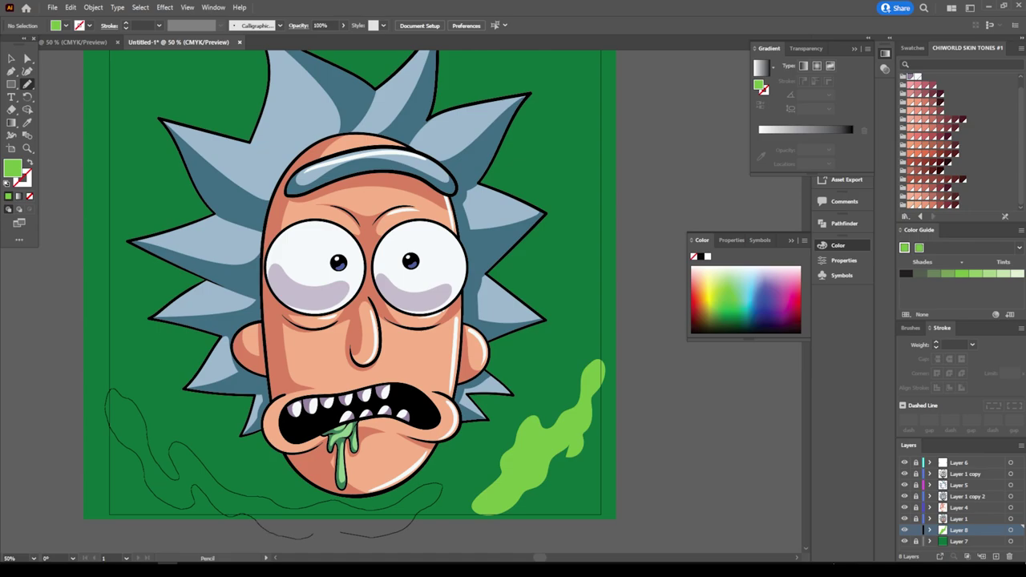
Step: Draw slime shapes along the right edge and up the left side over the hair
scroll(355, 302, "up", 2)
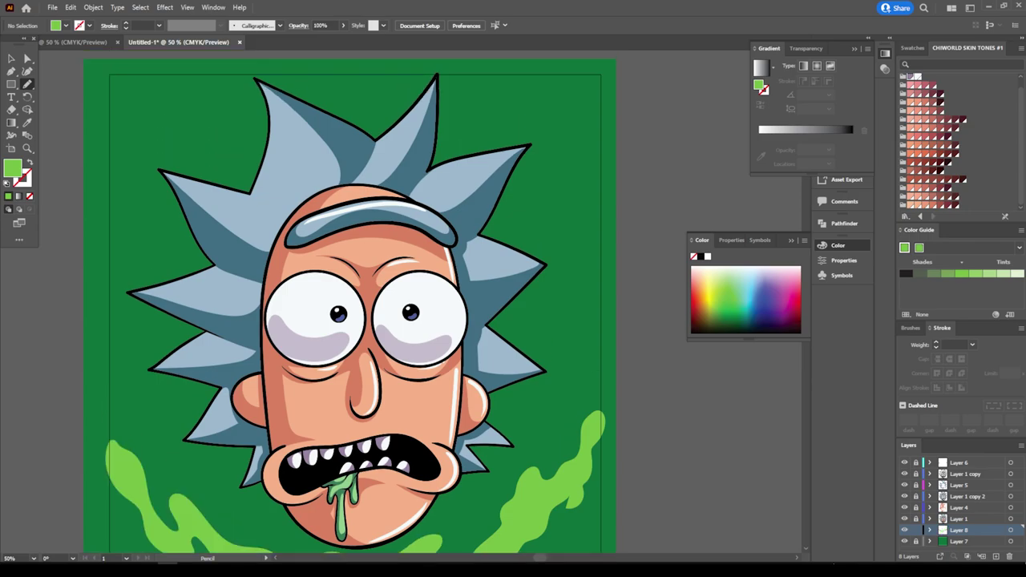
mouse_move(531, 401)
left_mouse_down()
mouse_move(561, 388)
mouse_move(594, 322)
mouse_move(627, 334)
mouse_move(619, 226)
mouse_move(597, 277)
mouse_move(566, 218)
mouse_move(517, 189)
mouse_move(569, 289)
mouse_move(567, 336)
left_mouse_up()
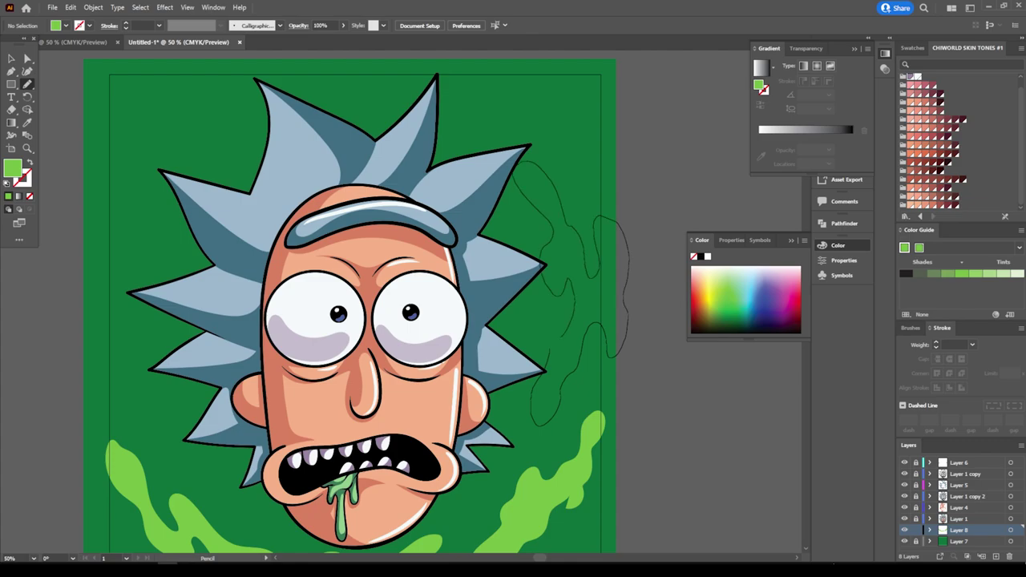
left_click_drag(532, 421, 531, 403)
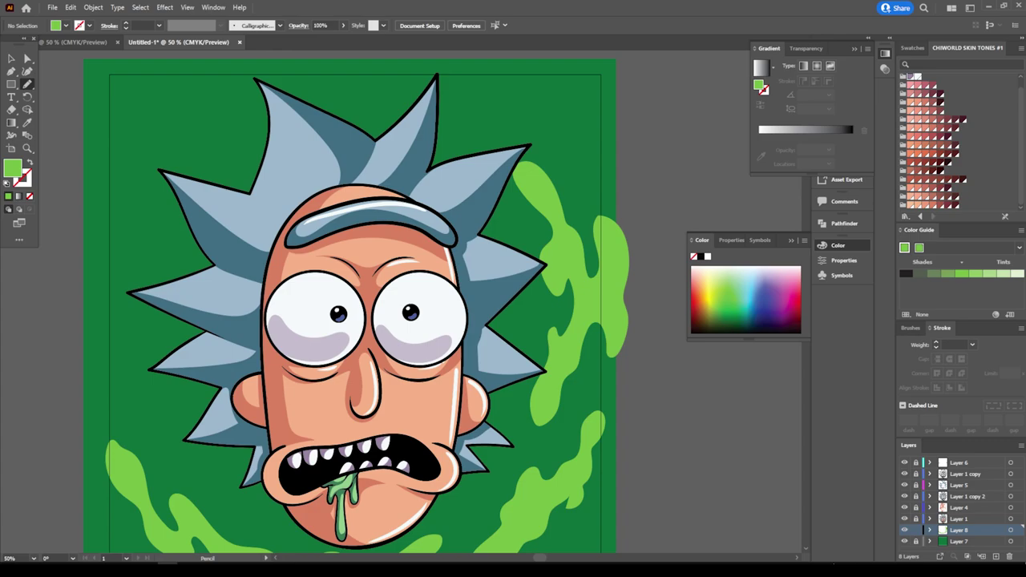
mouse_move(99, 320)
left_mouse_down()
mouse_move(96, 373)
mouse_move(136, 436)
mouse_move(186, 471)
mouse_move(213, 458)
mouse_move(164, 391)
mouse_move(138, 378)
left_mouse_up()
left_click_drag(130, 322, 134, 287)
mouse_move(158, 231)
left_mouse_down()
mouse_move(149, 199)
mouse_move(210, 147)
mouse_move(225, 189)
mouse_move(308, 128)
mouse_move(255, 133)
mouse_move(221, 96)
mouse_move(130, 157)
mouse_move(95, 242)
mouse_move(101, 283)
mouse_move(90, 331)
left_mouse_up()
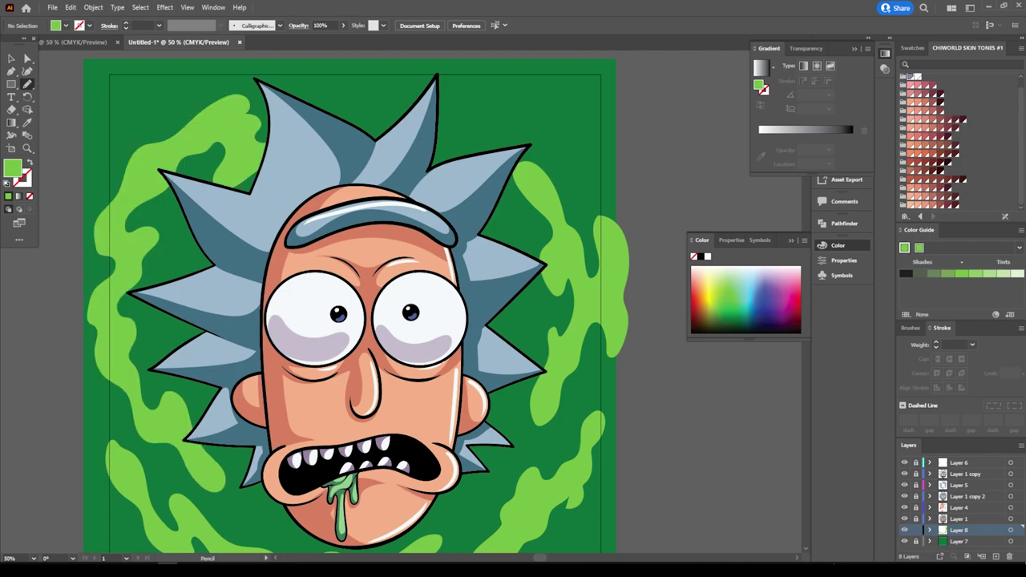
Step: Try a slime shape across the top of the hair, undo it, and add one at the top-left corner
key("ctrl+minus")
key("ctrl+minus")
key("ctrl+plus")
key("ctrl+plus")
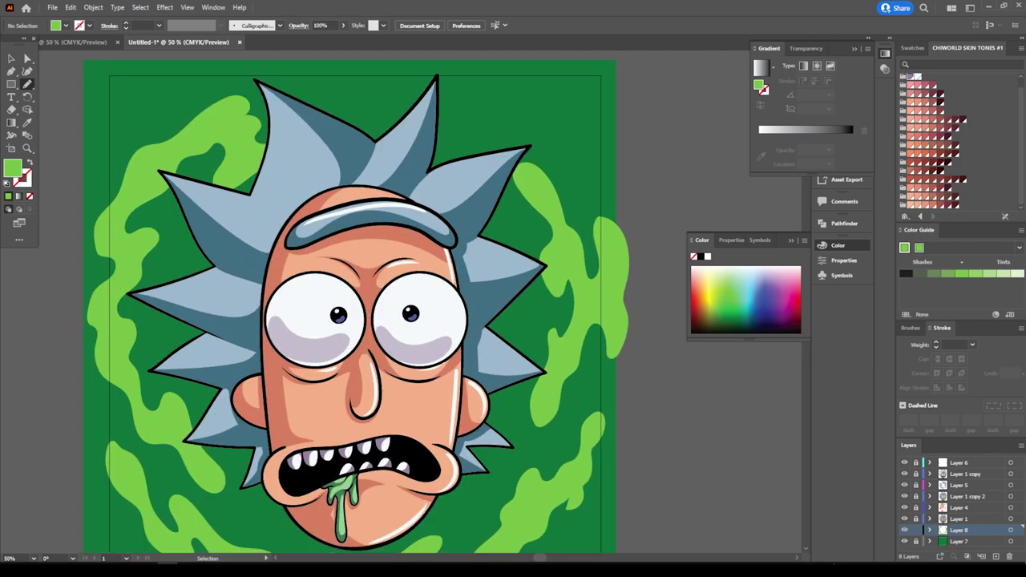
key("ctrl+plus")
scroll(352, 305, "up", 3)
mouse_move(415, 256)
left_mouse_down()
mouse_move(489, 230)
mouse_move(577, 250)
mouse_move(662, 289)
mouse_move(530, 165)
mouse_move(456, 181)
mouse_move(400, 216)
mouse_move(352, 192)
mouse_move(309, 149)
mouse_move(216, 178)
mouse_move(350, 229)
mouse_move(392, 273)
left_mouse_up()
key("ctrl+z")
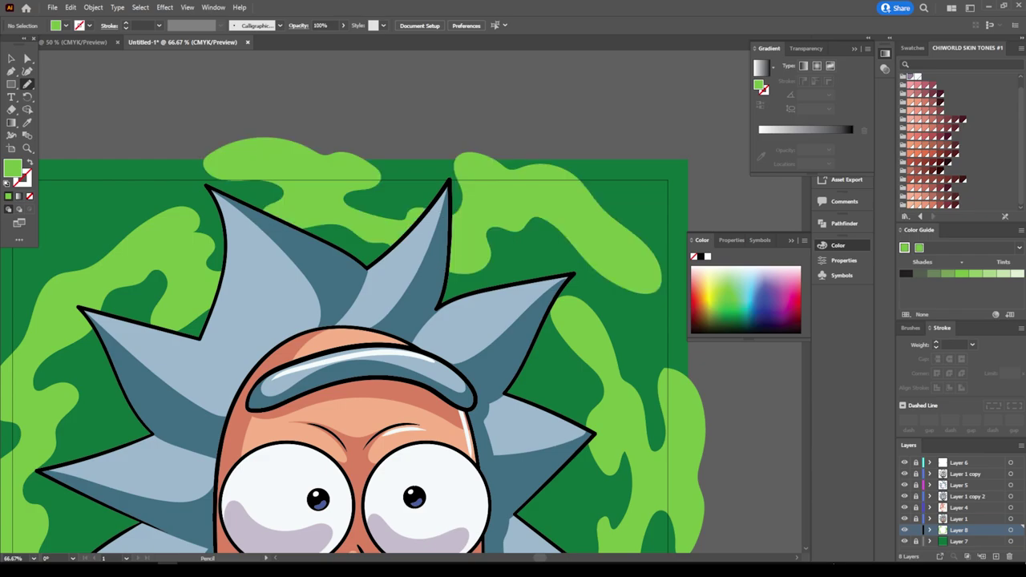
scroll(392, 272, "down", 3)
scroll(377, 304, "up", 2)
scroll(114, 170, "up", 3)
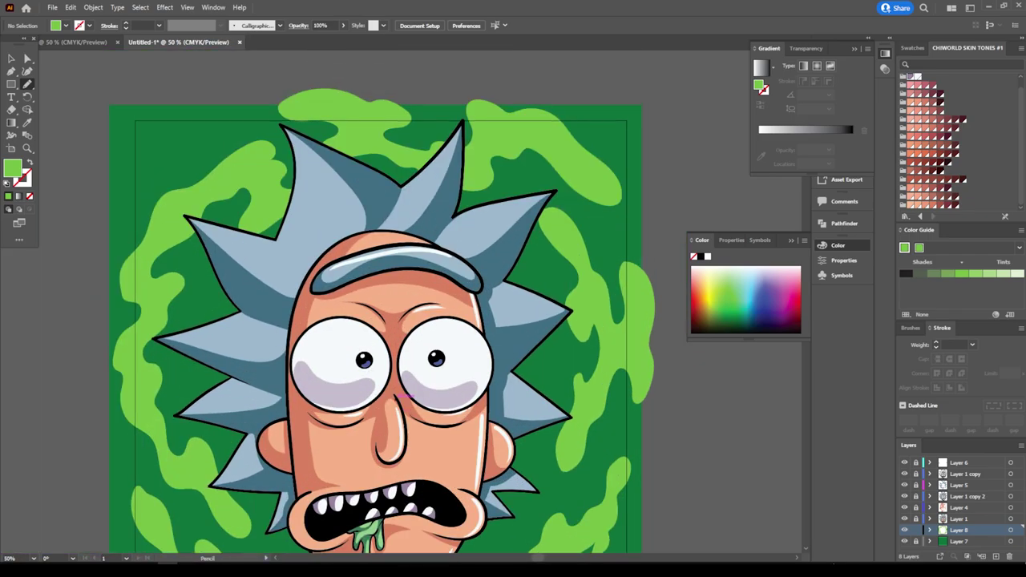
scroll(114, 169, "up", 2)
mouse_move(114, 170)
left_mouse_down()
mouse_move(113, 224)
mouse_move(186, 174)
mouse_move(224, 112)
mouse_move(112, 168)
left_mouse_up()
Step: Draw slime from the chin up both sides of the head and around the right side of the hair
scroll(377, 303, "down", 1)
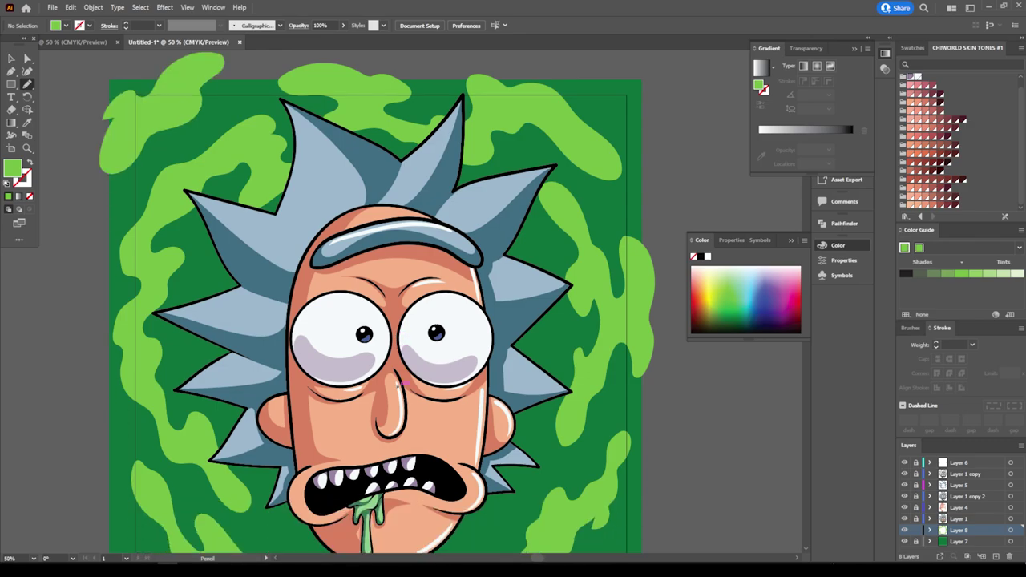
key("ctrl+minus")
key("v")
key("ctrl+plus")
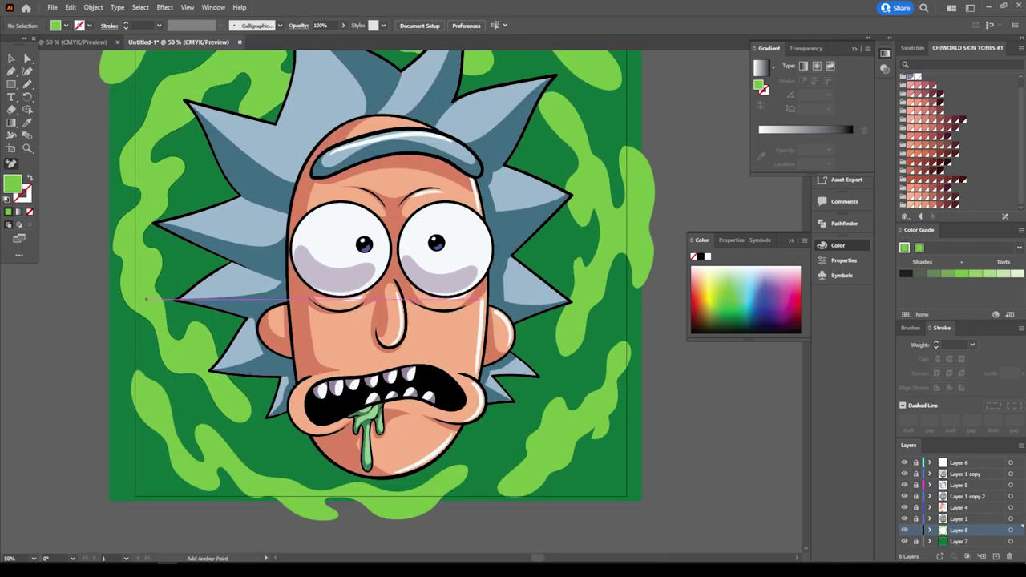
scroll(377, 292, "up", 1)
left_click(28, 84)
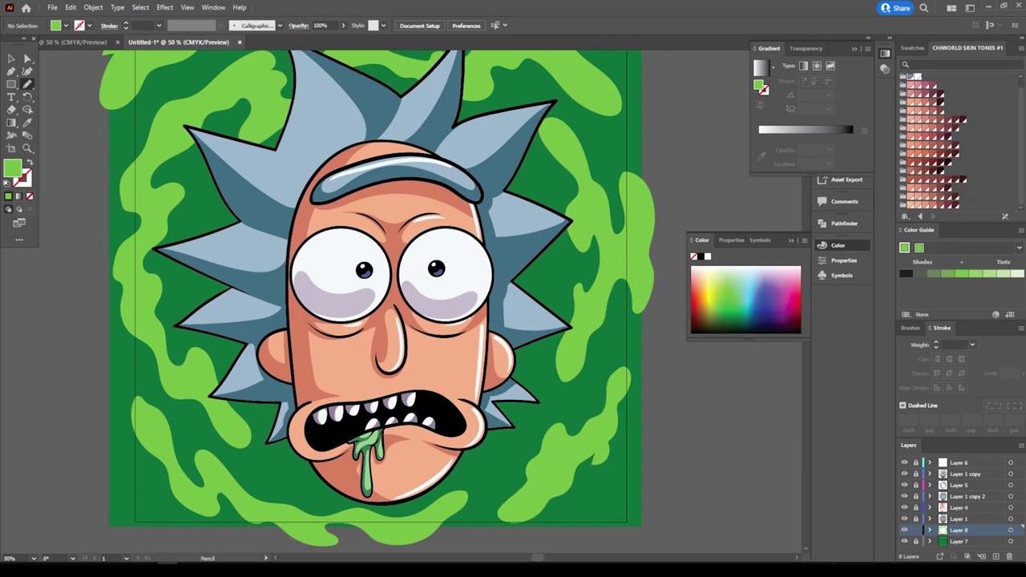
mouse_move(393, 475)
left_mouse_down()
mouse_move(454, 467)
mouse_move(521, 429)
mouse_move(534, 365)
mouse_move(507, 293)
mouse_move(446, 343)
left_mouse_up()
mouse_move(380, 461)
left_mouse_down()
mouse_move(322, 476)
mouse_move(301, 393)
mouse_move(193, 282)
mouse_move(181, 246)
mouse_move(216, 193)
mouse_move(272, 232)
mouse_move(295, 273)
left_mouse_up()
mouse_move(463, 328)
left_mouse_down()
mouse_move(513, 304)
mouse_move(539, 240)
mouse_move(446, 271)
left_mouse_up()
mouse_move(481, 212)
left_mouse_down()
mouse_move(518, 221)
mouse_move(532, 165)
mouse_move(483, 192)
left_mouse_up()
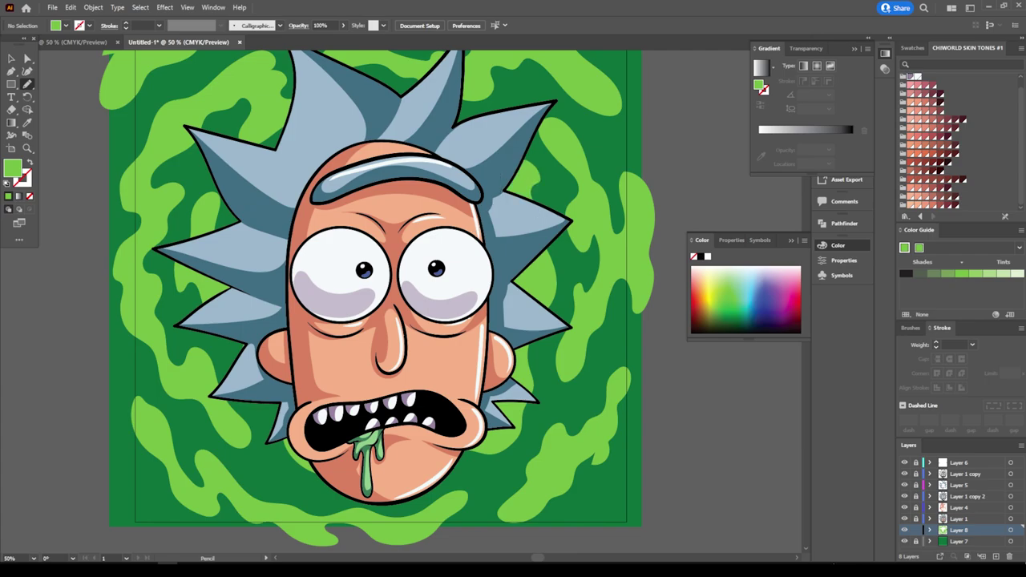
Step: Add slime blobs at the top-right, bottom-right, bottom edge and bottom-left corners
scroll(376, 302, "up", 2)
scroll(377, 302, "up", 3)
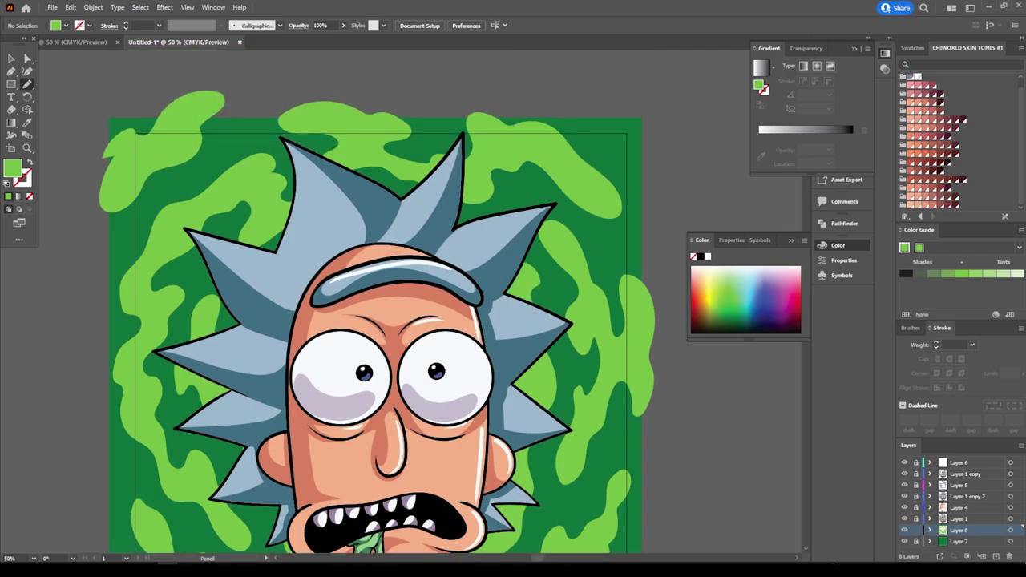
mouse_move(646, 125)
left_mouse_down()
mouse_move(661, 177)
mouse_move(593, 138)
mouse_move(633, 110)
mouse_move(641, 116)
left_mouse_up()
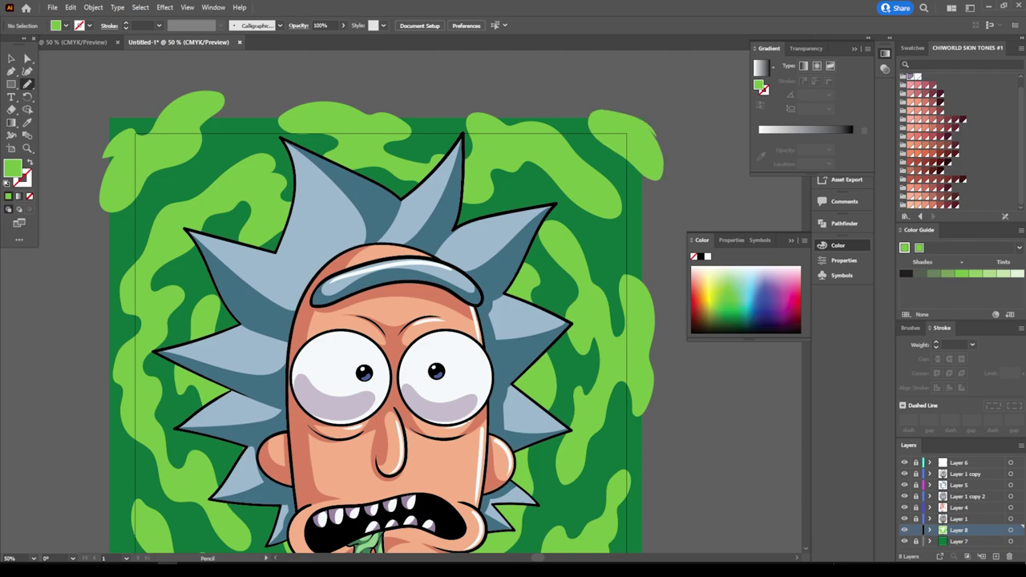
scroll(385, 321, "down", 3)
scroll(377, 288, "up", 3)
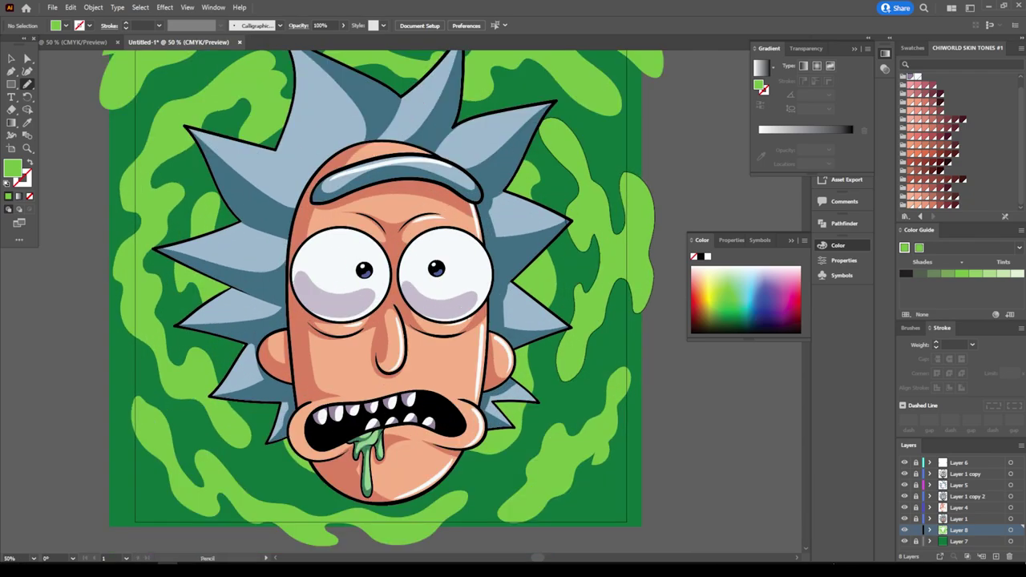
mouse_move(585, 539)
left_mouse_down()
mouse_move(646, 473)
mouse_move(521, 532)
left_mouse_up()
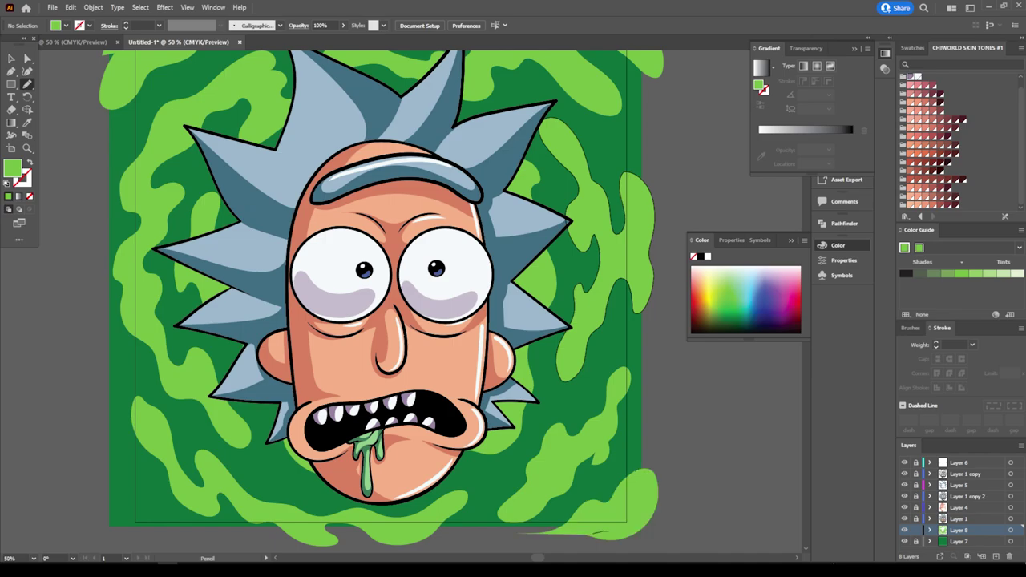
mouse_move(593, 532)
left_mouse_down()
mouse_move(504, 548)
mouse_move(584, 524)
left_mouse_up()
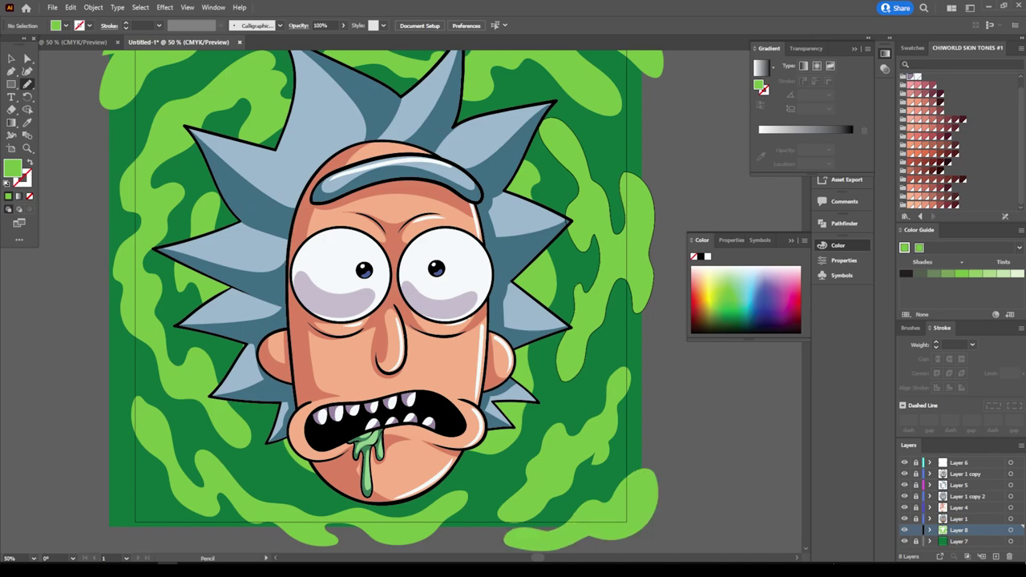
mouse_move(90, 517)
left_mouse_down()
mouse_move(160, 536)
mouse_move(136, 481)
mouse_move(82, 432)
mouse_move(110, 498)
mouse_move(83, 503)
left_mouse_up()
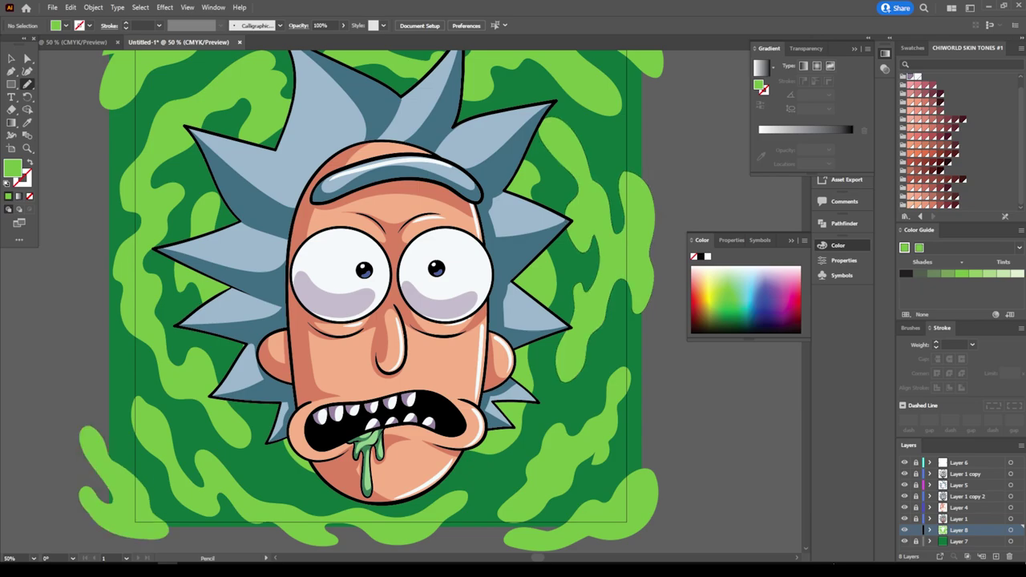
Step: Zoom out and in to review the finished green slime portal around the head
key("ctrl+minus")
key("ctrl+minus")
key("ctrl+plus")
key("ctrl+plus")
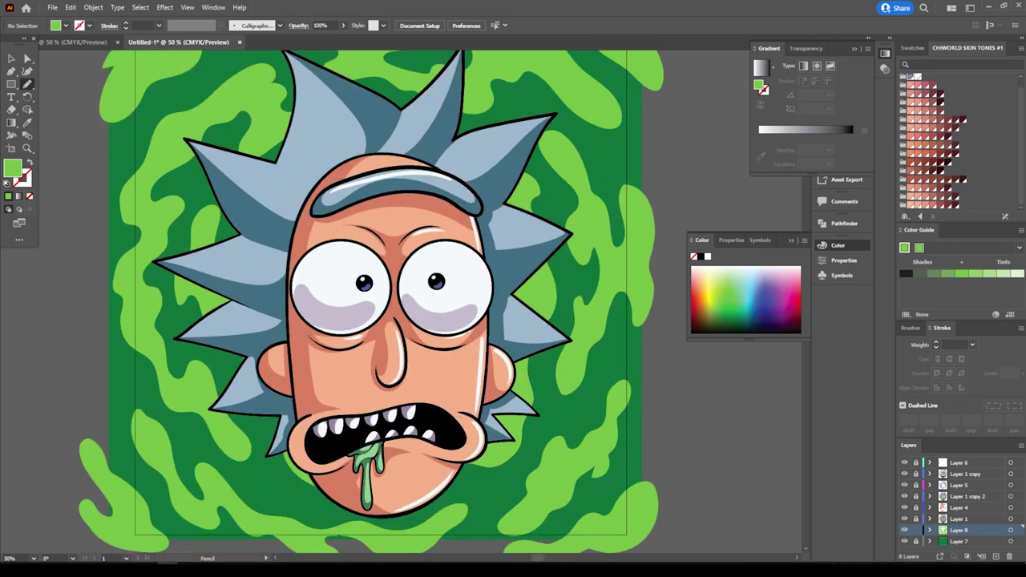
scroll(371, 302, "up", 1)
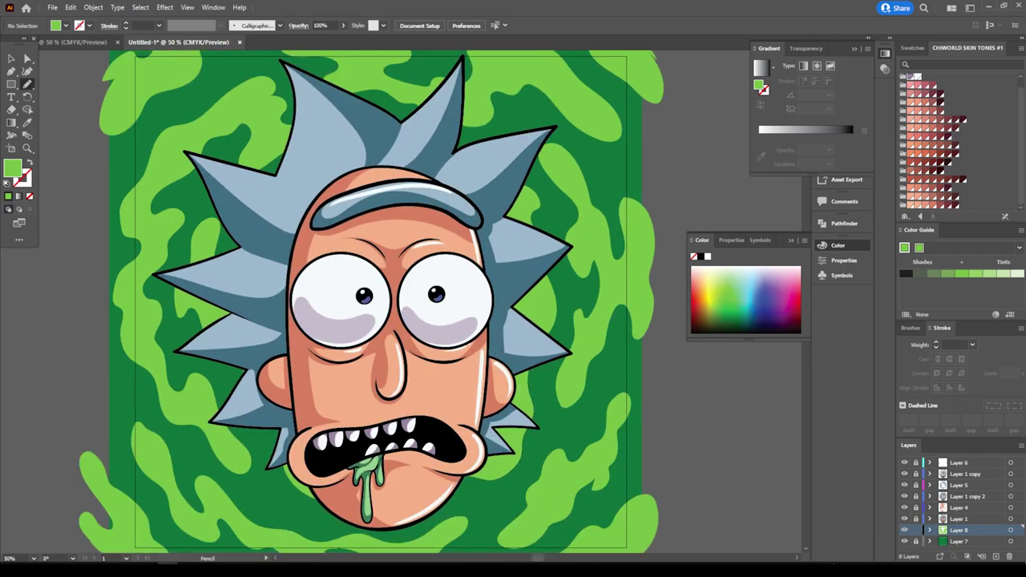
key("ctrl+plus")
scroll(371, 302, "down", 1)
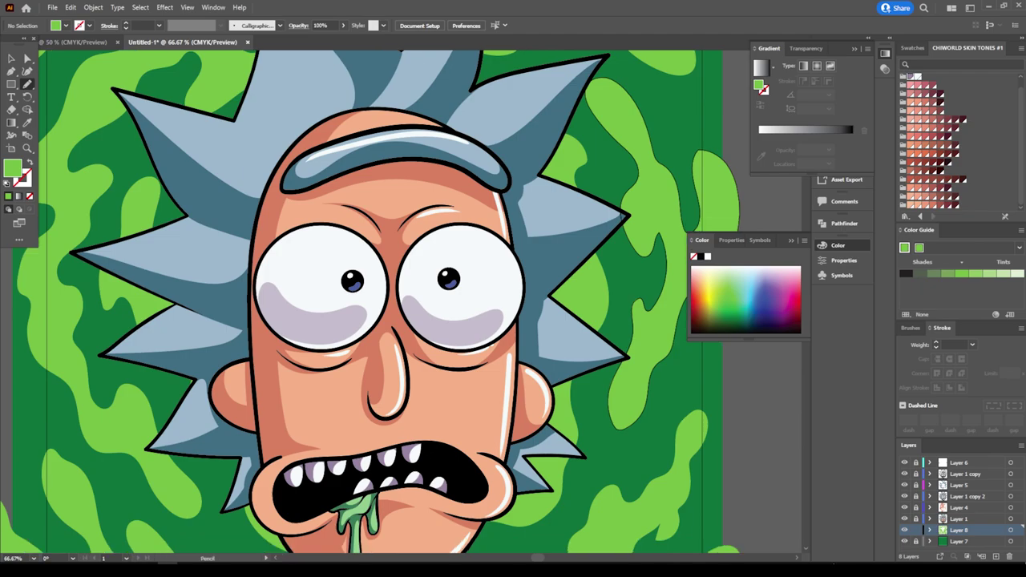
key("ctrl+minus")
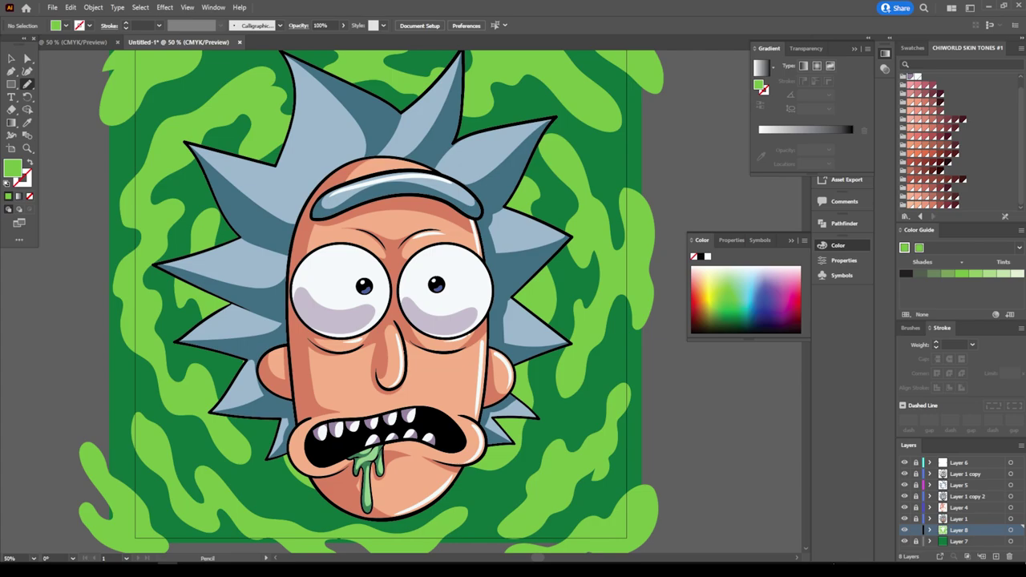
left_click(996, 556)
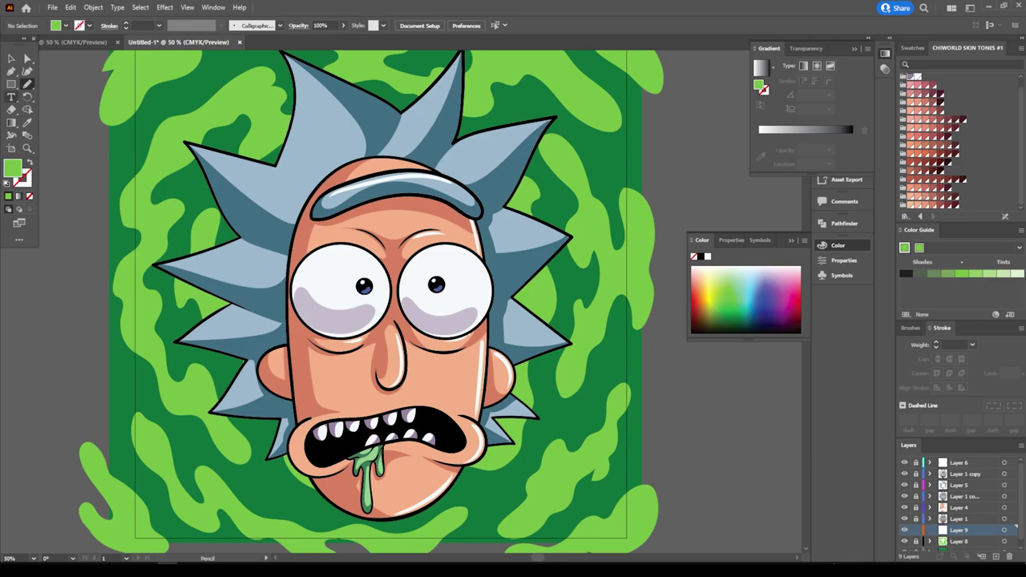
left_click(11, 97)
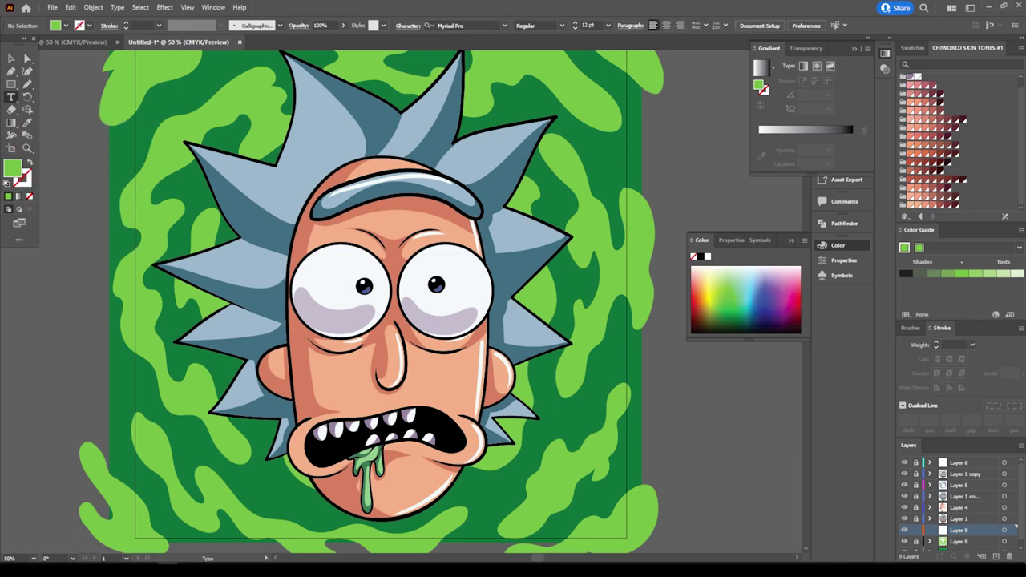
left_click(543, 427)
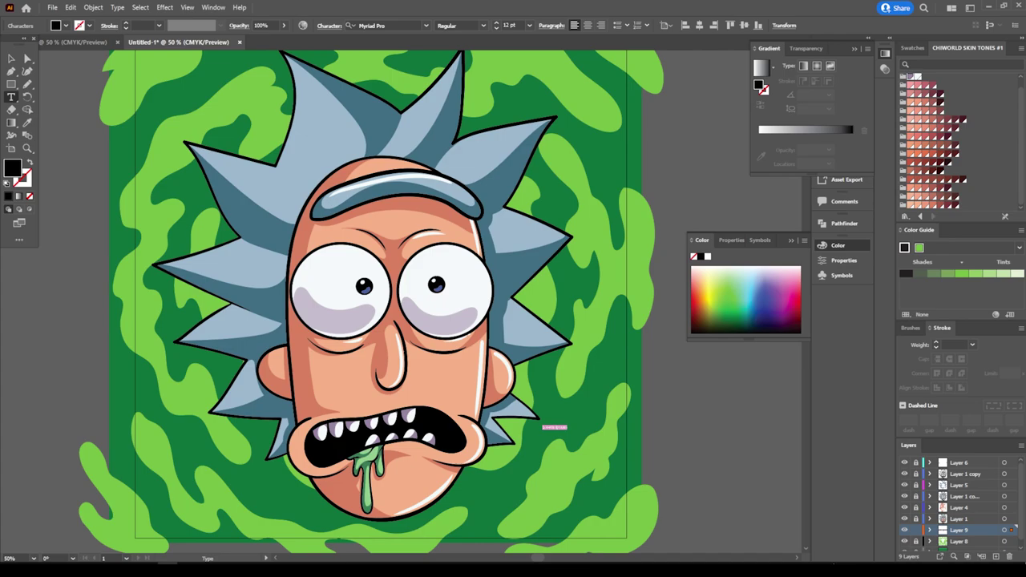
key("BackSpace")
key("Escape")
Step: Enlarge and tilt the watermark below the chin, and switch it to a heavy bold font
left_click_drag(575, 422, 656, 382)
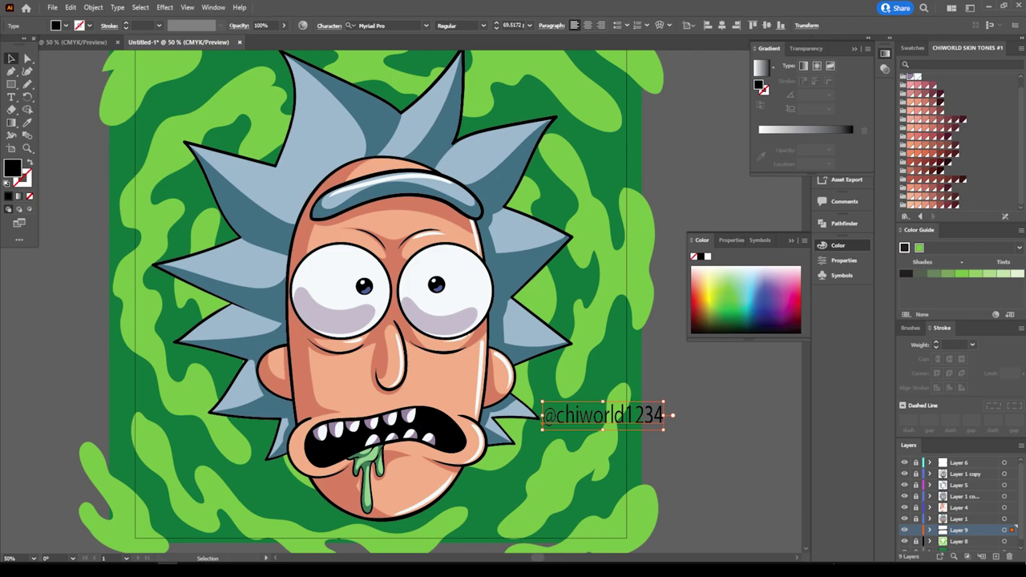
left_click_drag(662, 403, 666, 403)
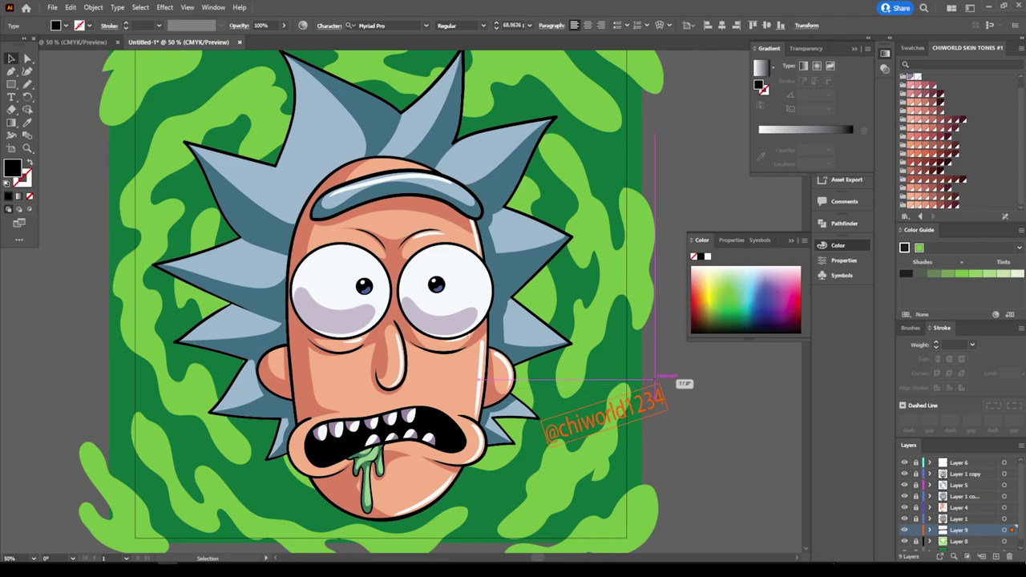
mouse_move(676, 415)
left_mouse_down()
mouse_move(662, 388)
mouse_move(581, 473)
left_mouse_up()
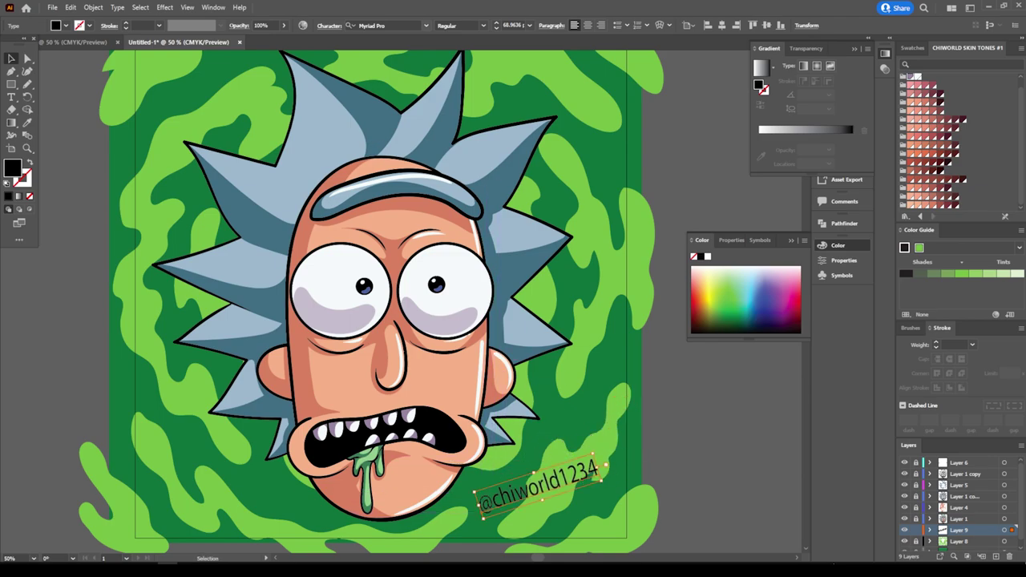
left_click(381, 25)
key("Down")
key("Down")
key("Down")
key("Down")
key("Down")
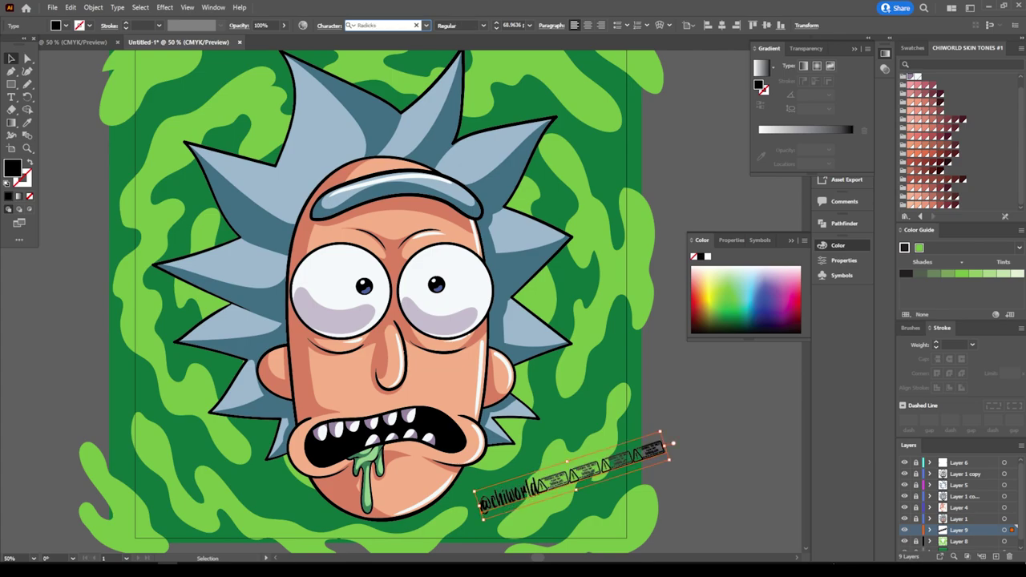
key("Down")
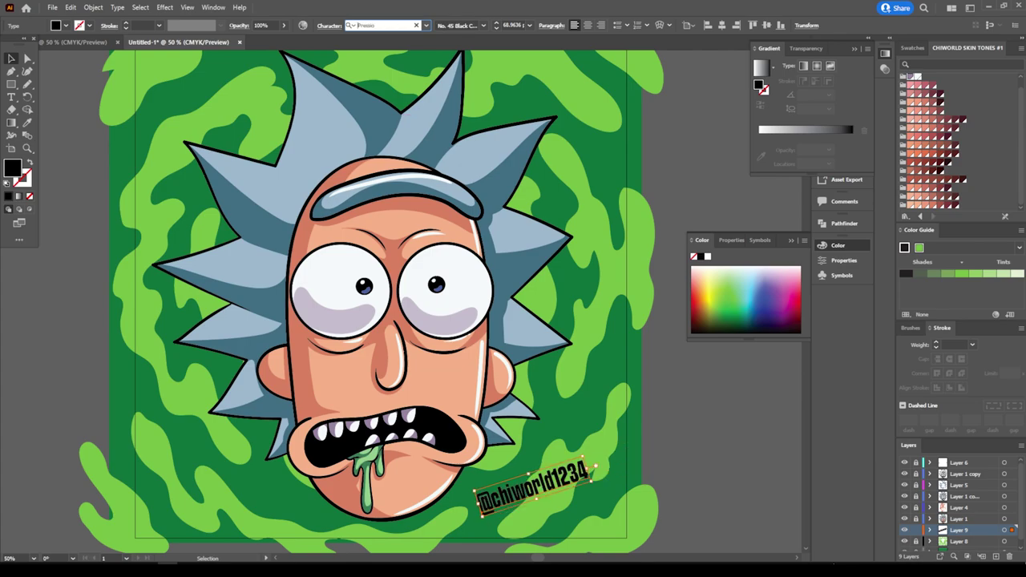
Step: Give the watermark a white #FFFFFF fill and deselect it
double_click(12, 167)
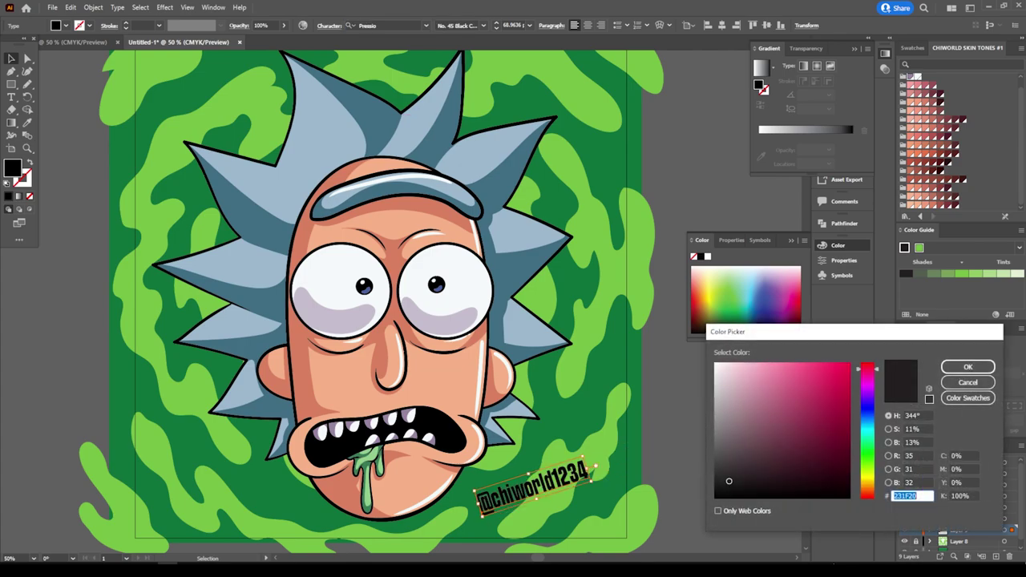
type("ffffff")
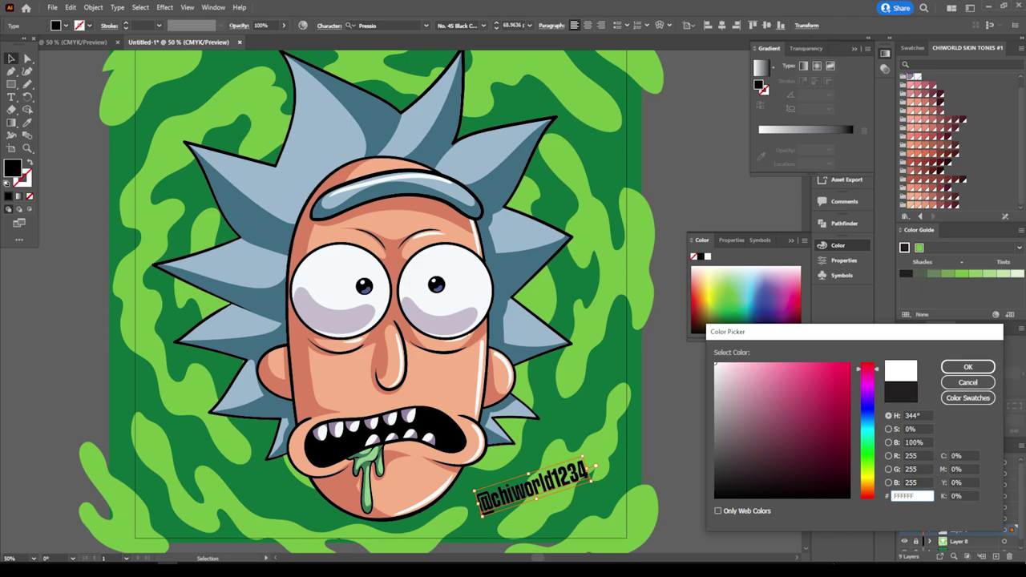
left_click(968, 367)
key("ctrl+shift+a")
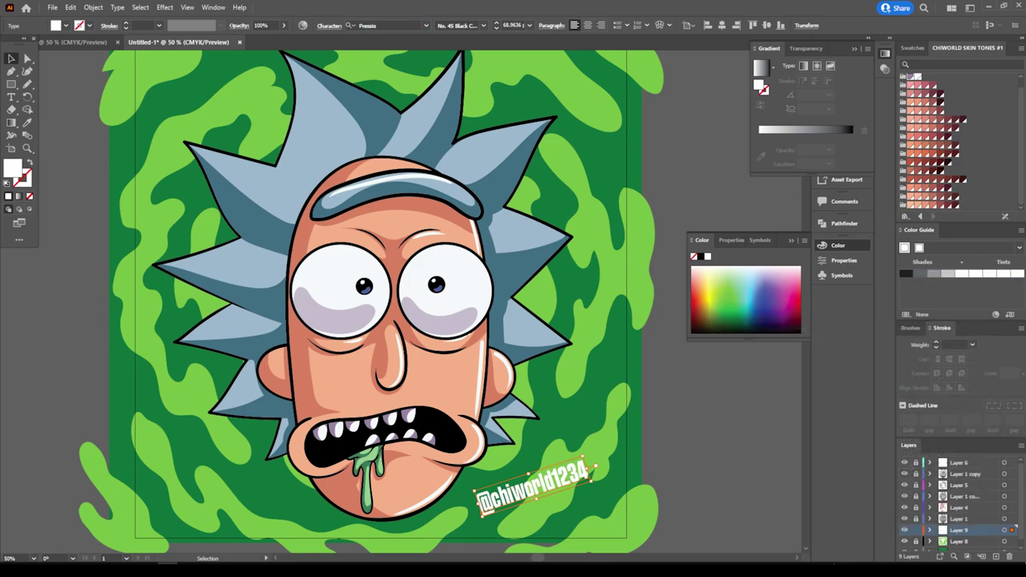
scroll(371, 302, "down", 2)
scroll(371, 302, "down", 1)
key("ctrl+plus")
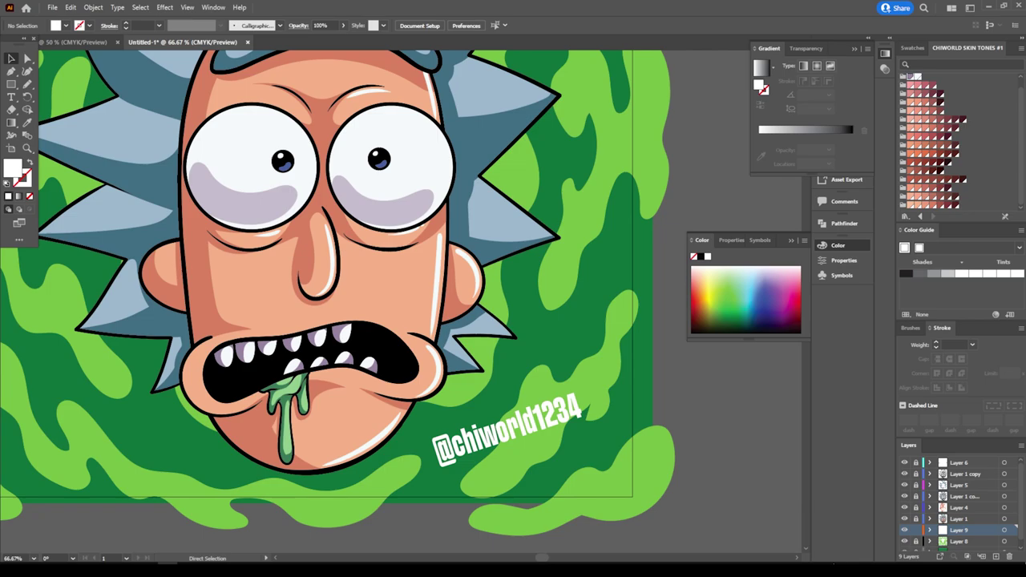
Step: Add another empty layer to hold the label
left_click(996, 556)
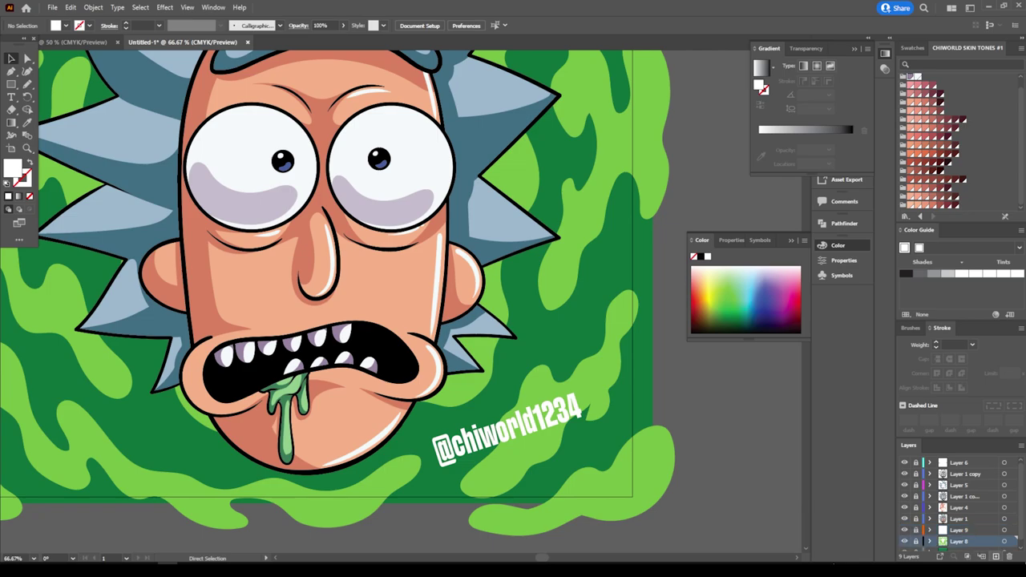
scroll(400, 423, "up", 1)
scroll(401, 423, "up", 1)
scroll(400, 423, "up", 1)
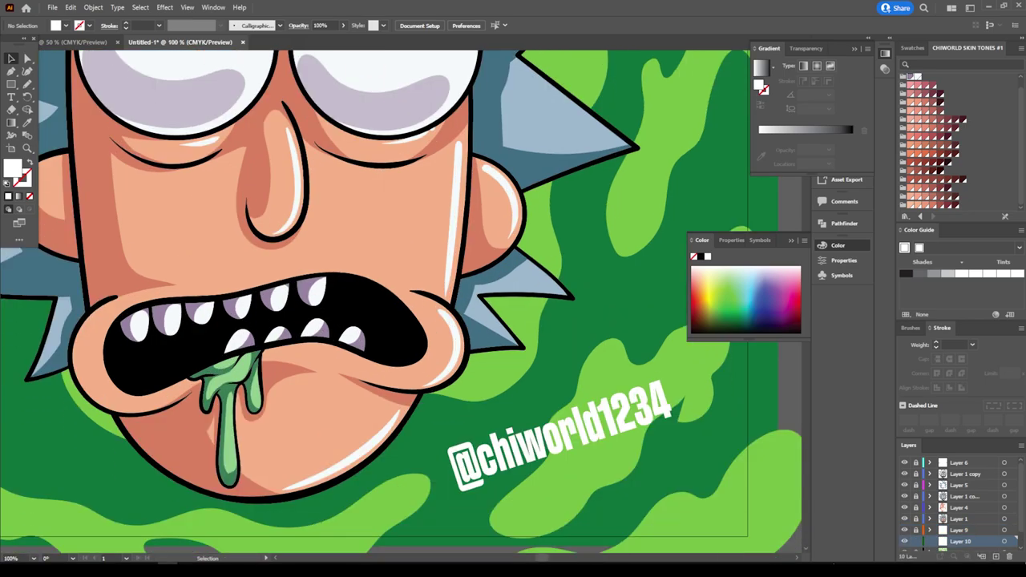
Step: Draw a rectangle filled with red #F70000 just above the watermark
left_click(11, 84)
double_click(13, 168)
type("F70000")
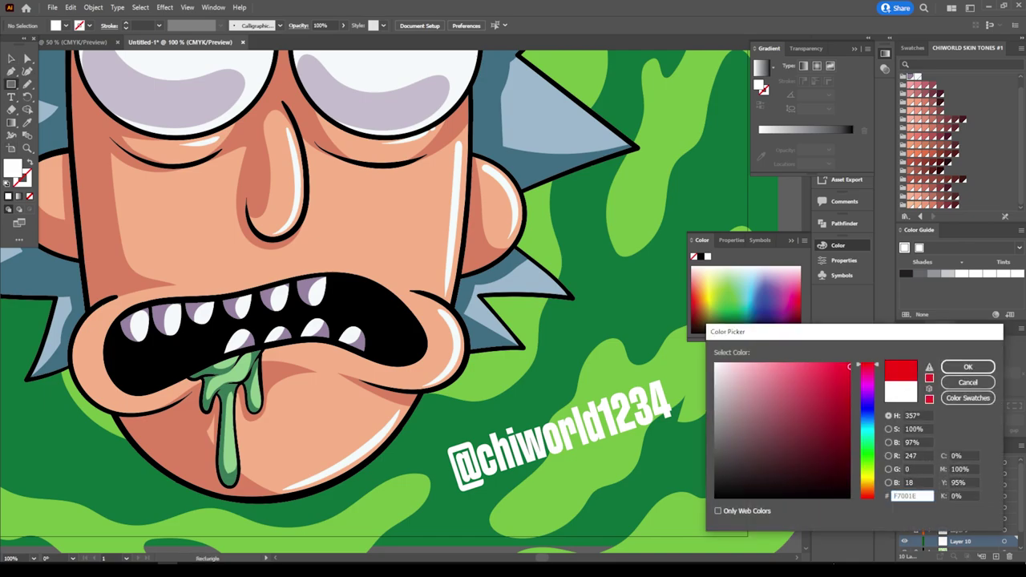
left_click(968, 367)
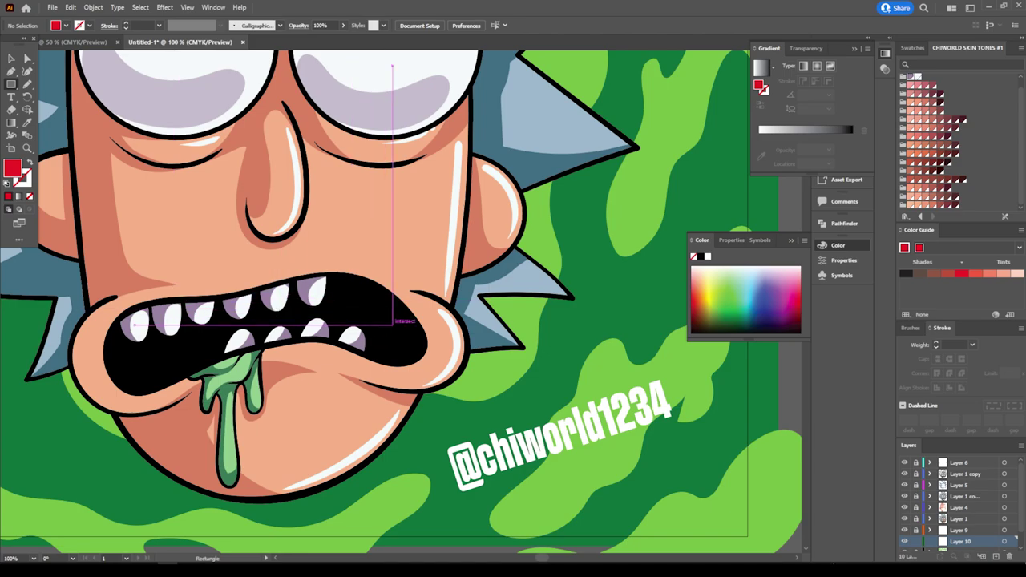
left_click_drag(430, 355, 638, 419)
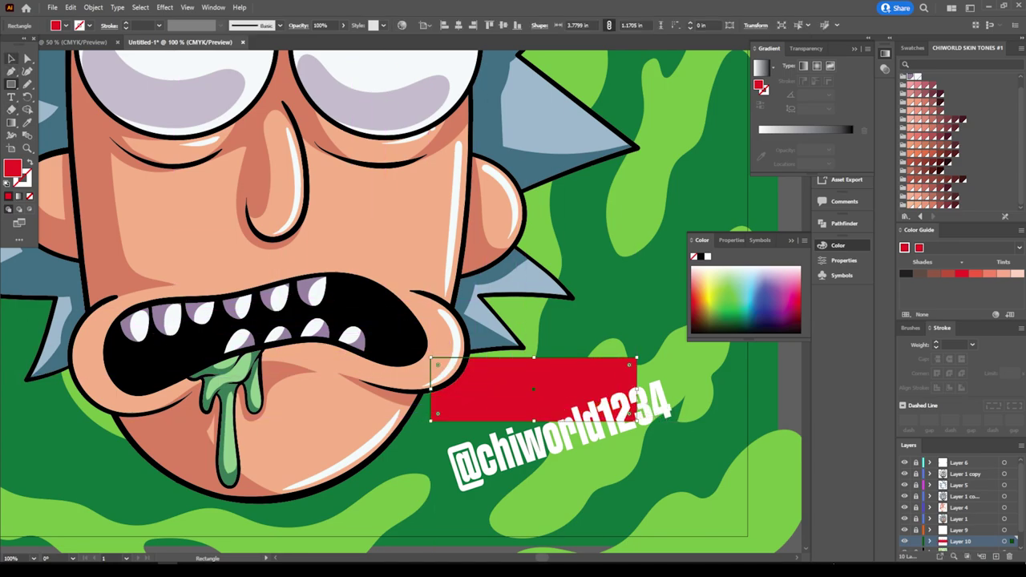
Step: Resize and tilt the red rectangle to match the text, positioned behind the watermark
left_click(11, 58)
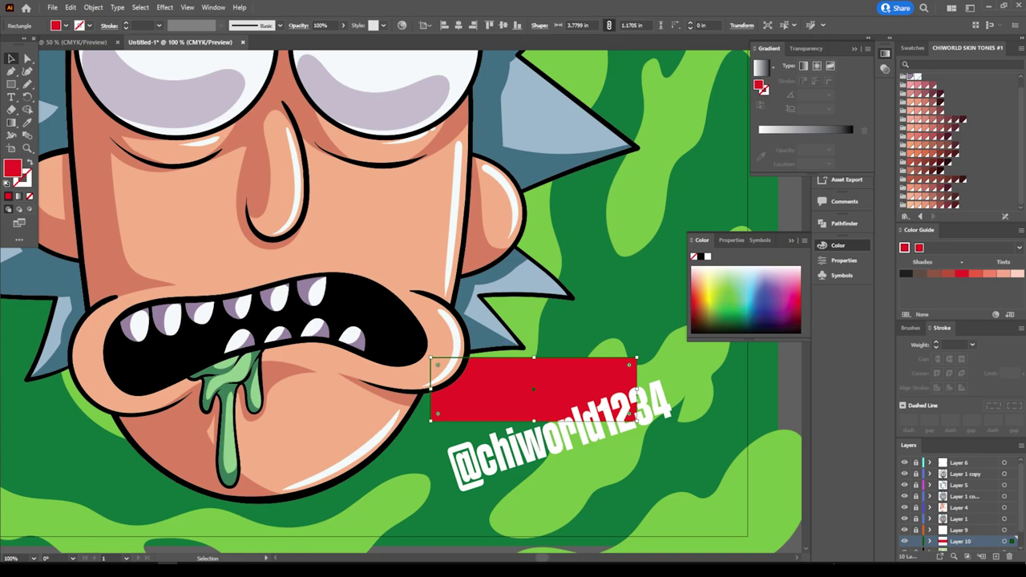
left_click_drag(638, 358, 637, 353)
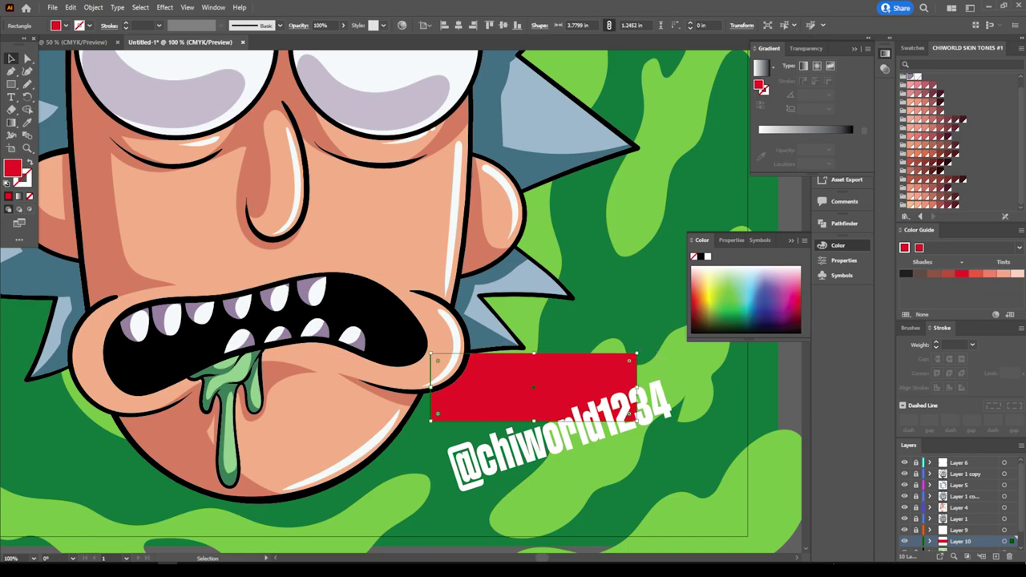
left_click_drag(638, 420, 632, 388)
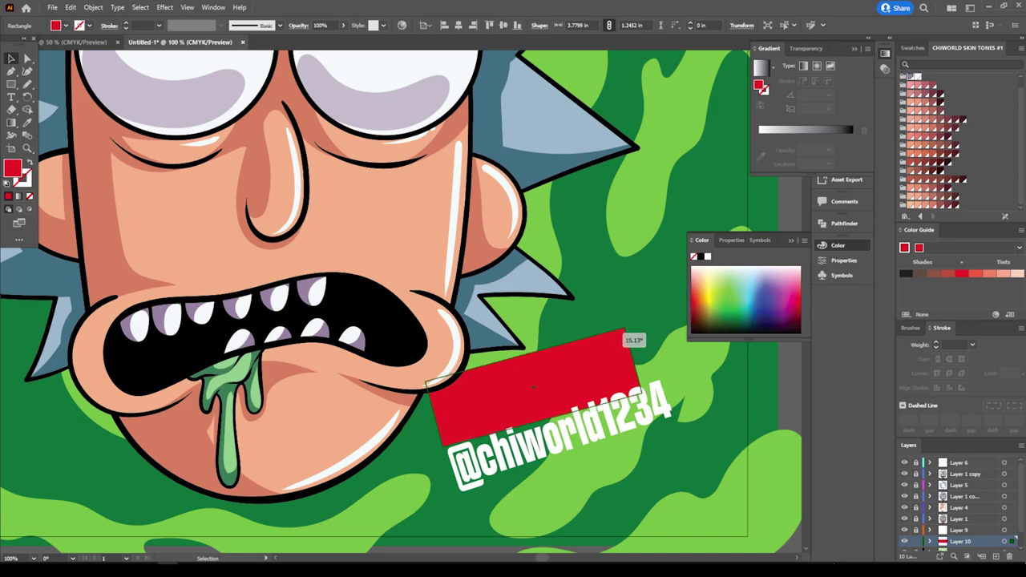
mouse_move(447, 433)
left_mouse_down()
mouse_move(490, 468)
mouse_move(460, 482)
mouse_move(468, 492)
left_mouse_up()
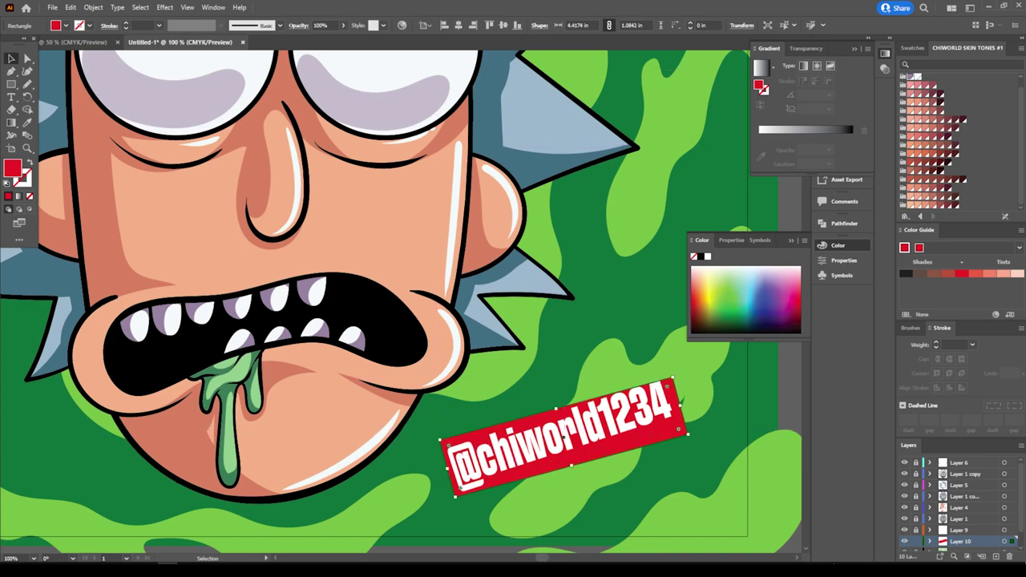
left_click_drag(682, 400, 681, 396)
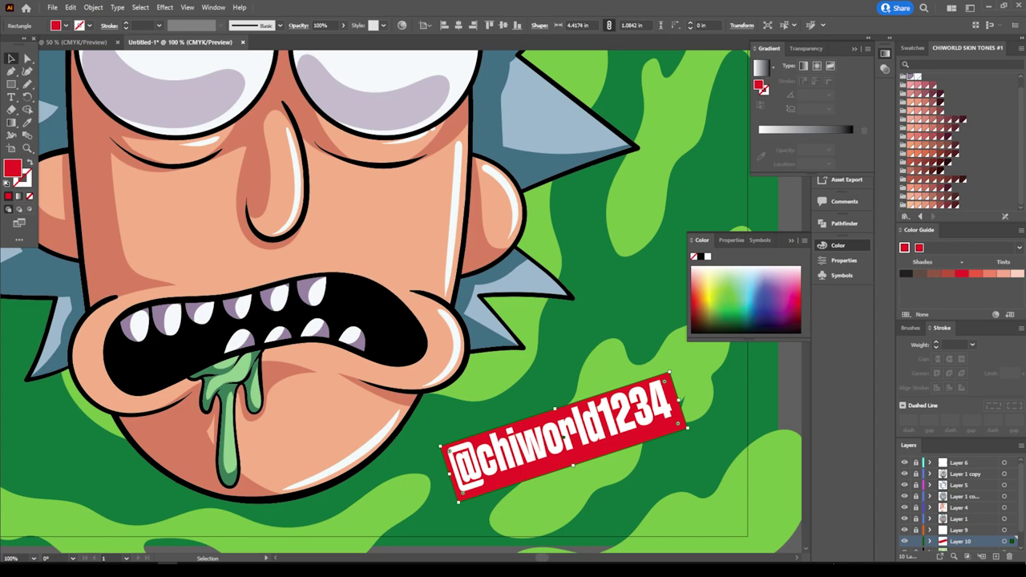
key("ctrl+shift+a")
key("ctrl+minus")
key("ctrl+minus")
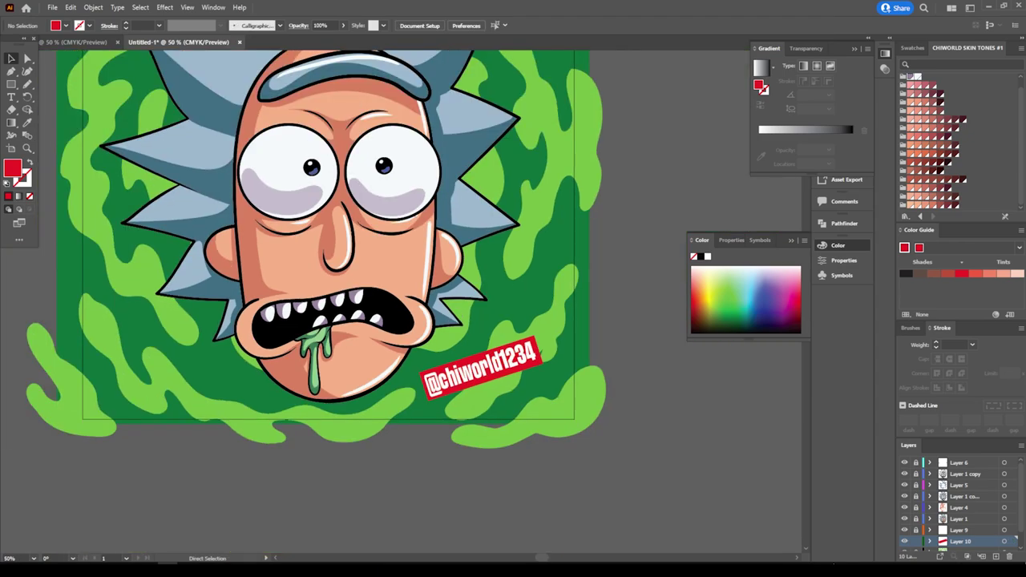
key("ctrl+minus")
key("ctrl+plus")
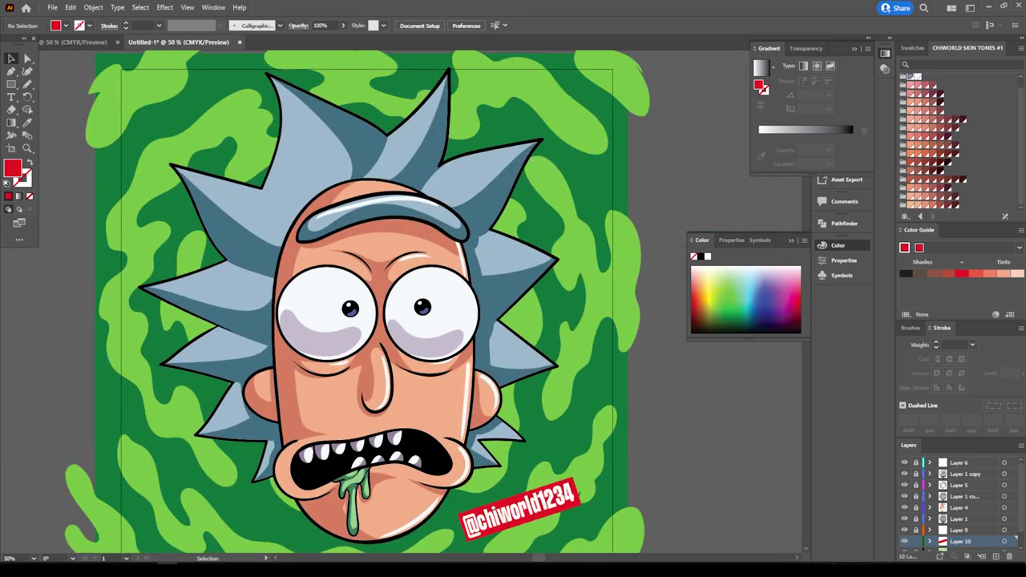
scroll(357, 301, "down", 1)
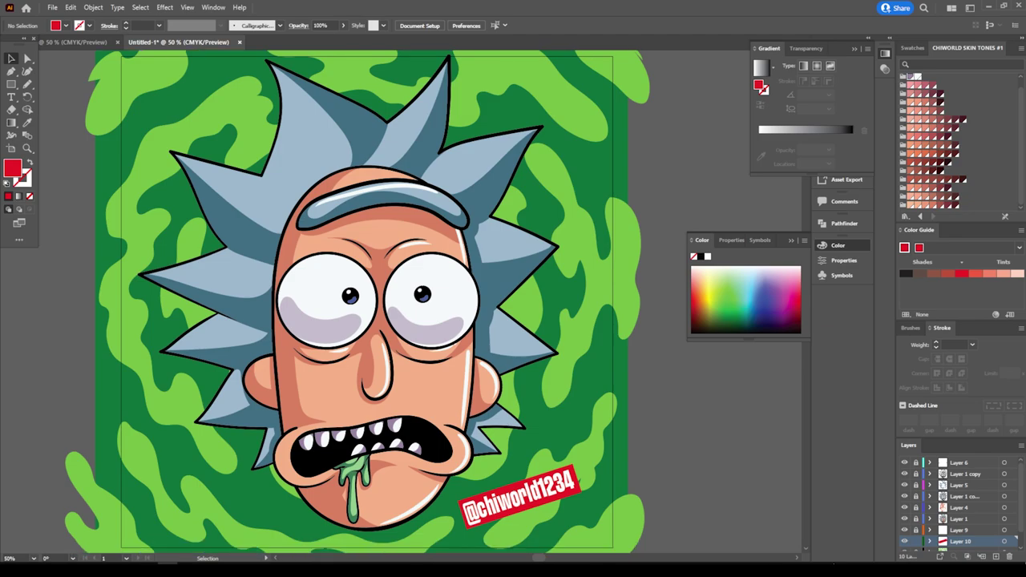